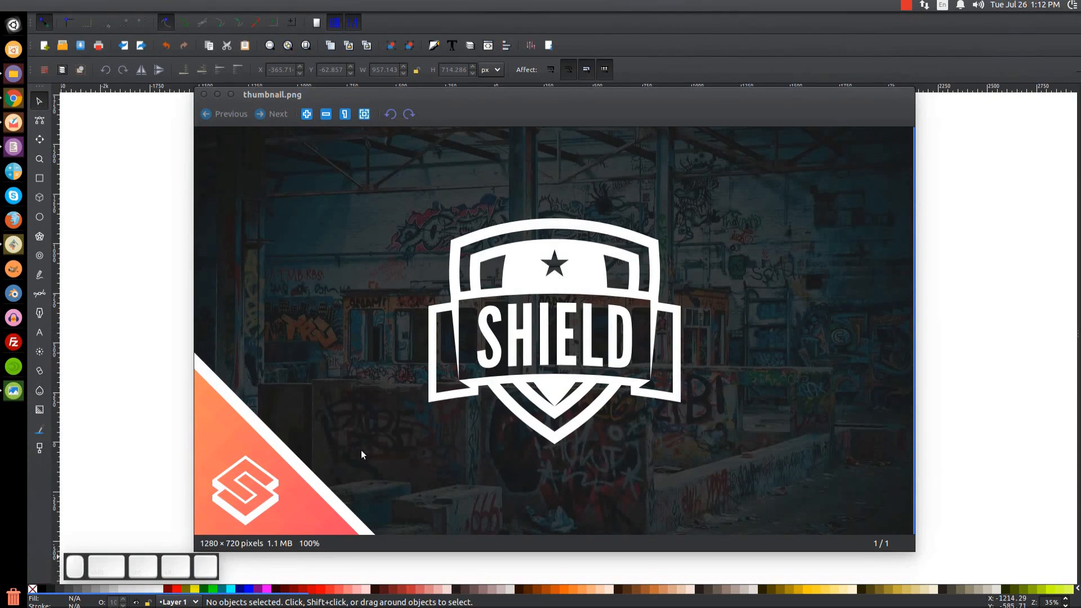
Minimize the reference image thumbnail.png and set the canvas zoom to 1:1
click(218, 95)
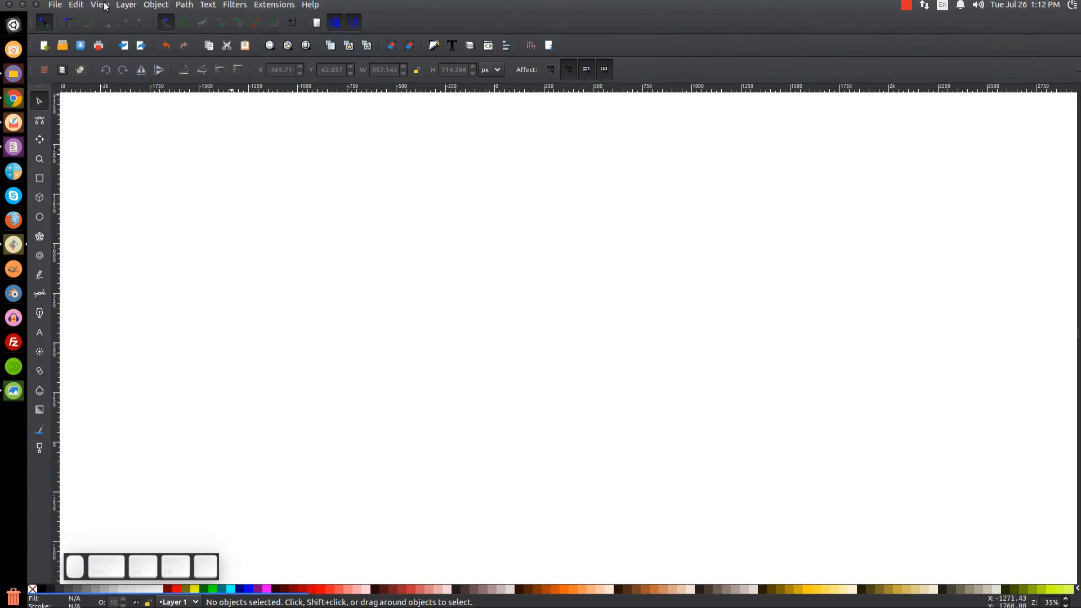
click(98, 5)
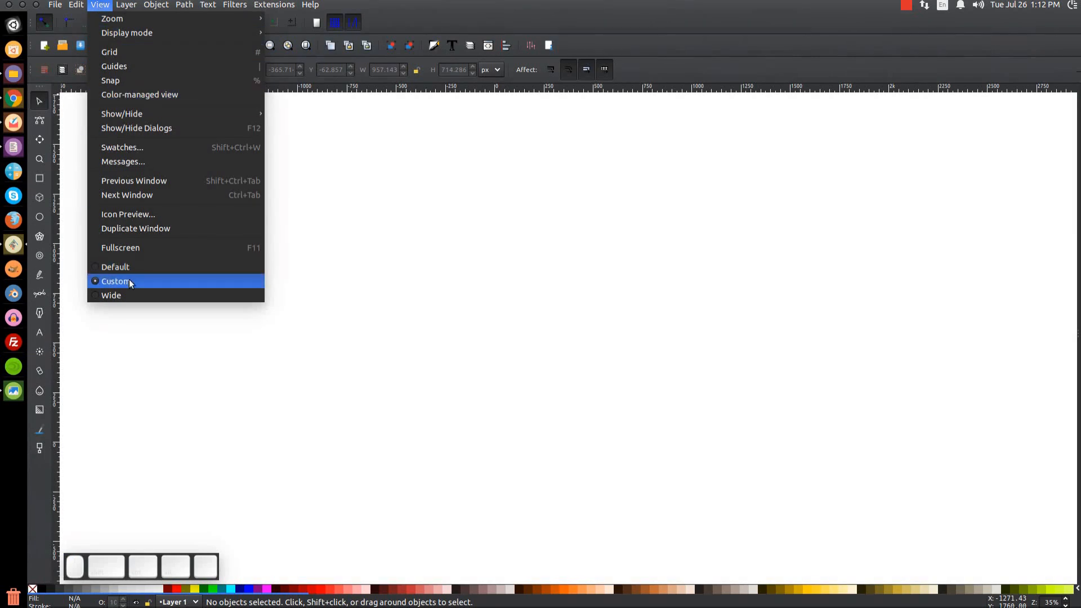
mouse_move(183, 20)
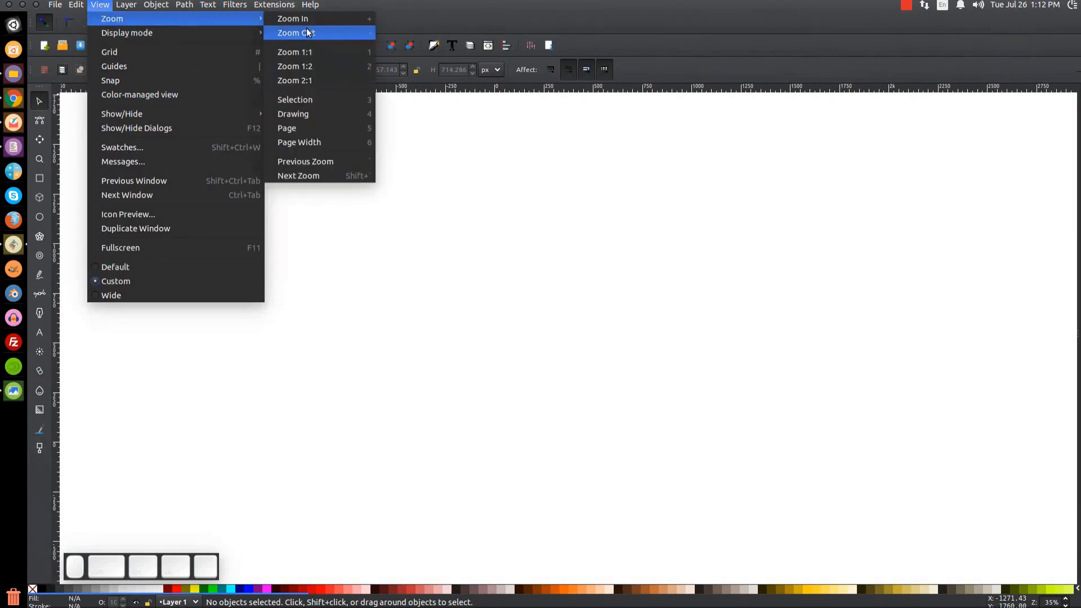
click(309, 51)
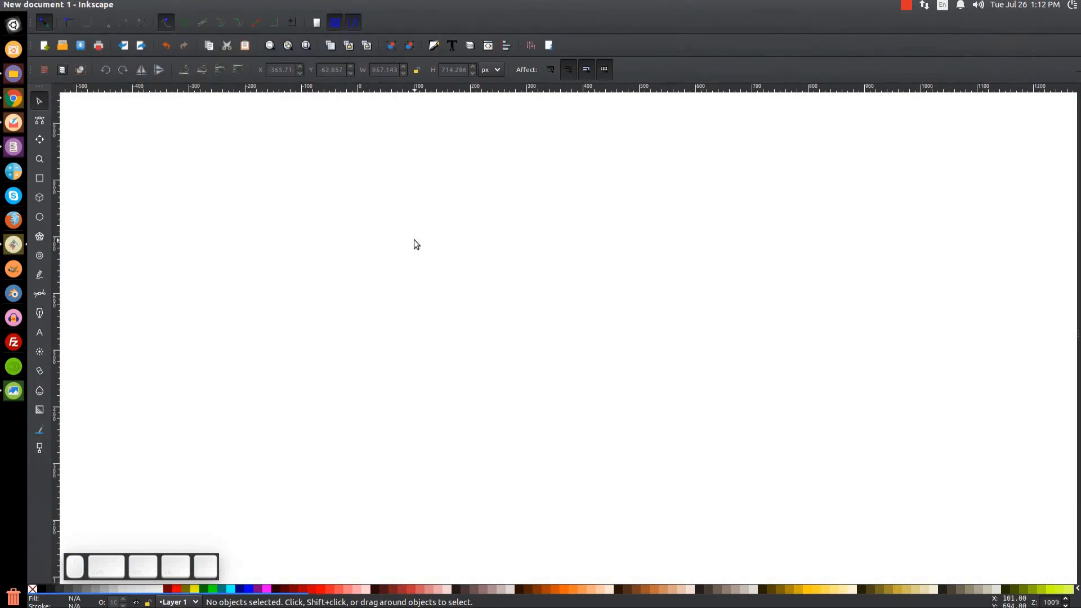
Open the Align and Distribute and Fill and Stroke dialogs, with alignment relative to Last selected
click(505, 45)
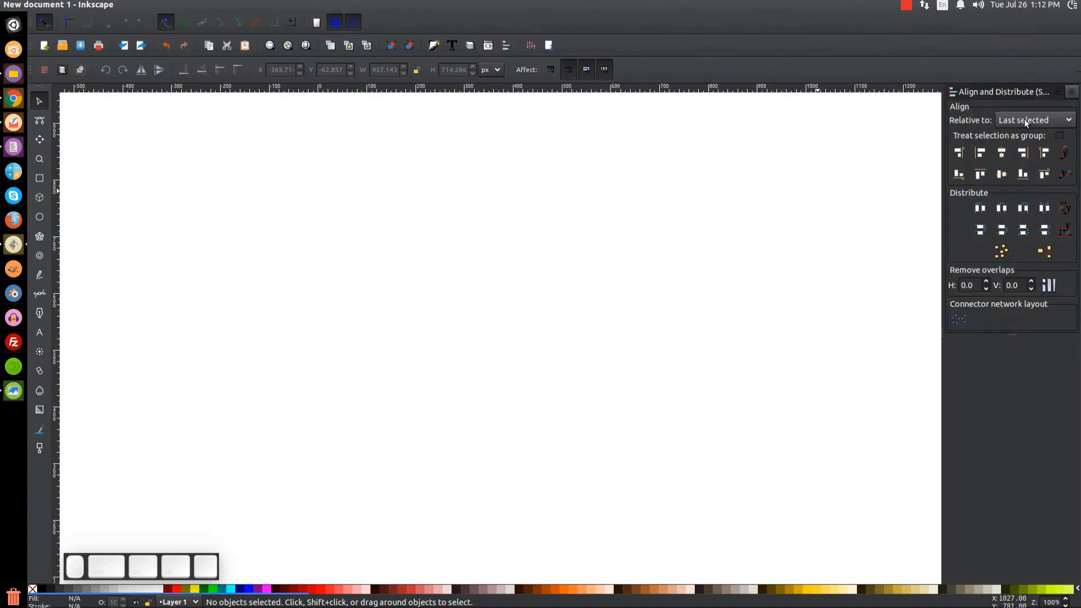
click(1025, 119)
click(1025, 120)
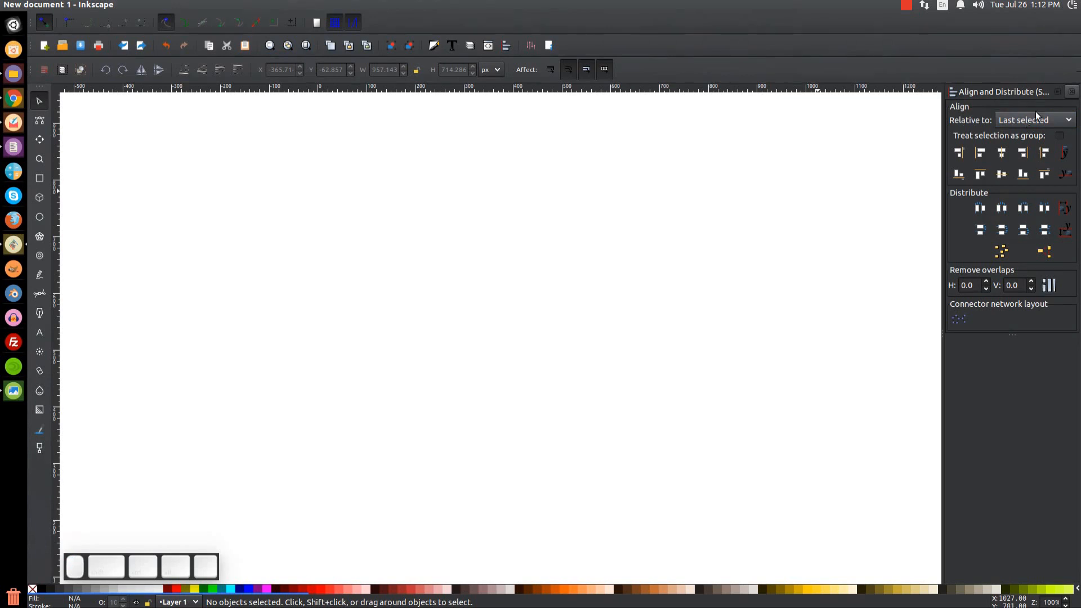
click(433, 45)
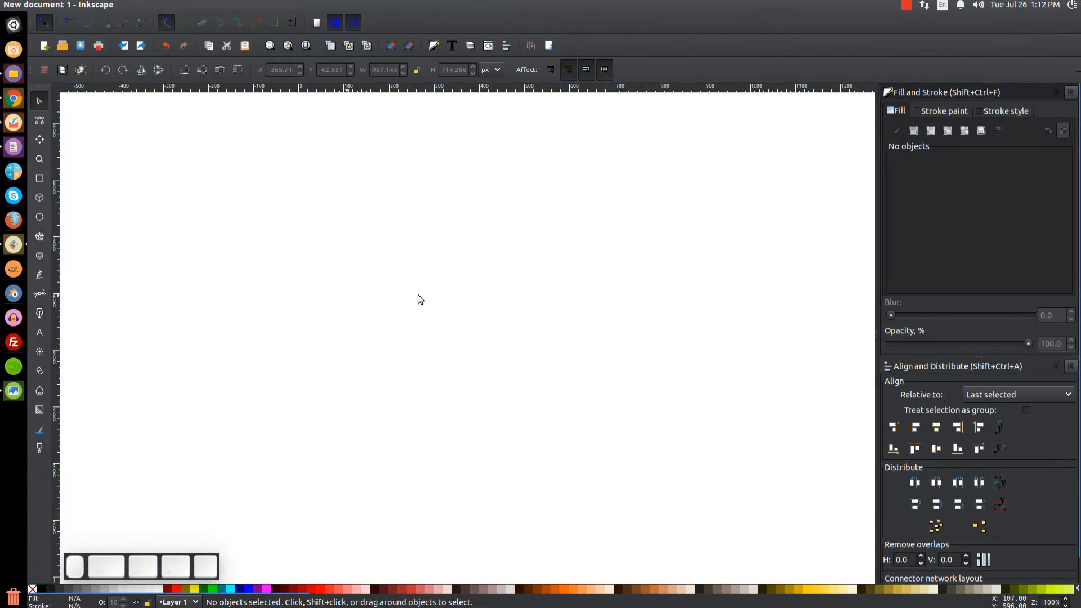
Draw a closed right triangle with the Bezier tool, with a vertical edge about 418 px long and its point at the bottom
key(b)
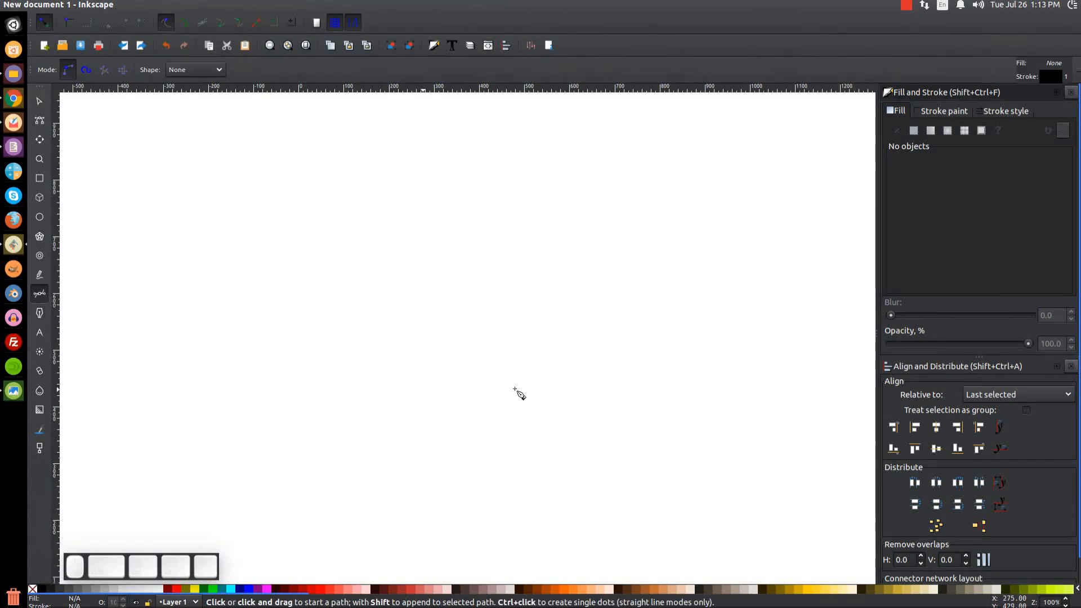
click(496, 398)
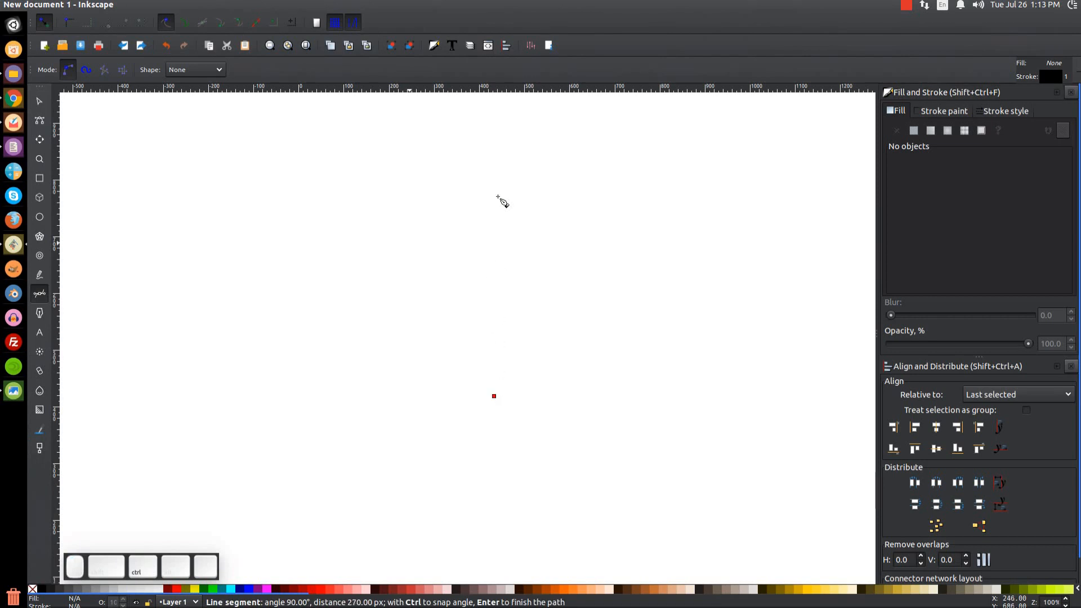
click(495, 160)
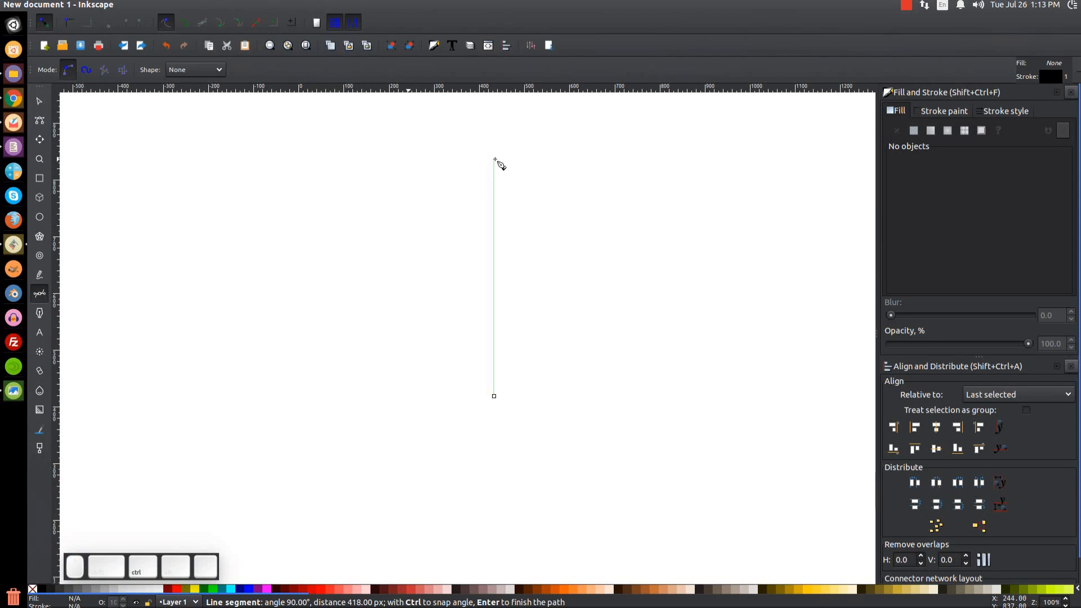
ctrl+click(404, 160)
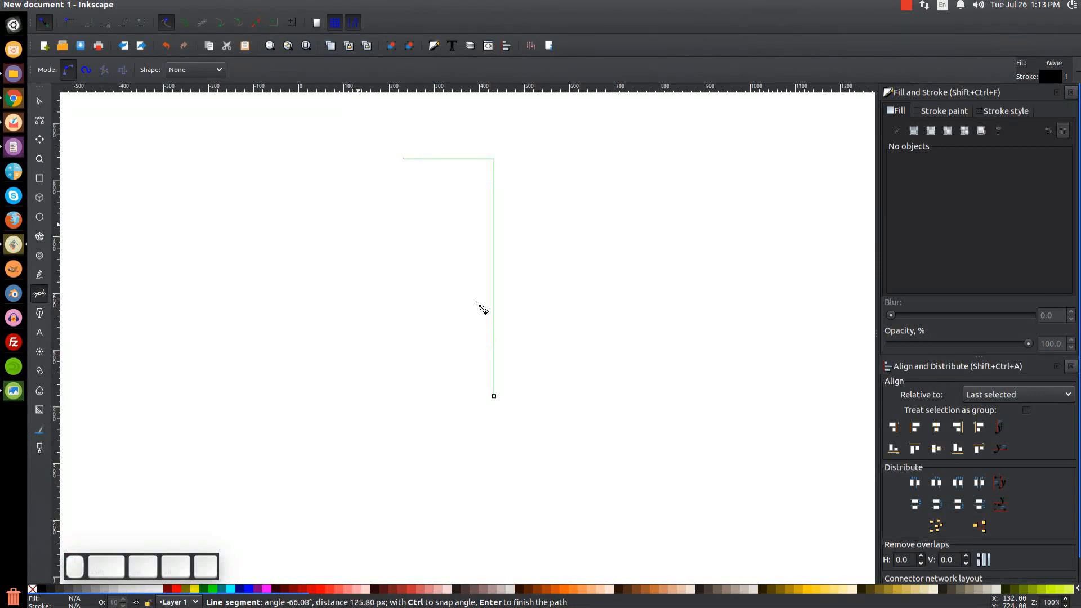
click(494, 397)
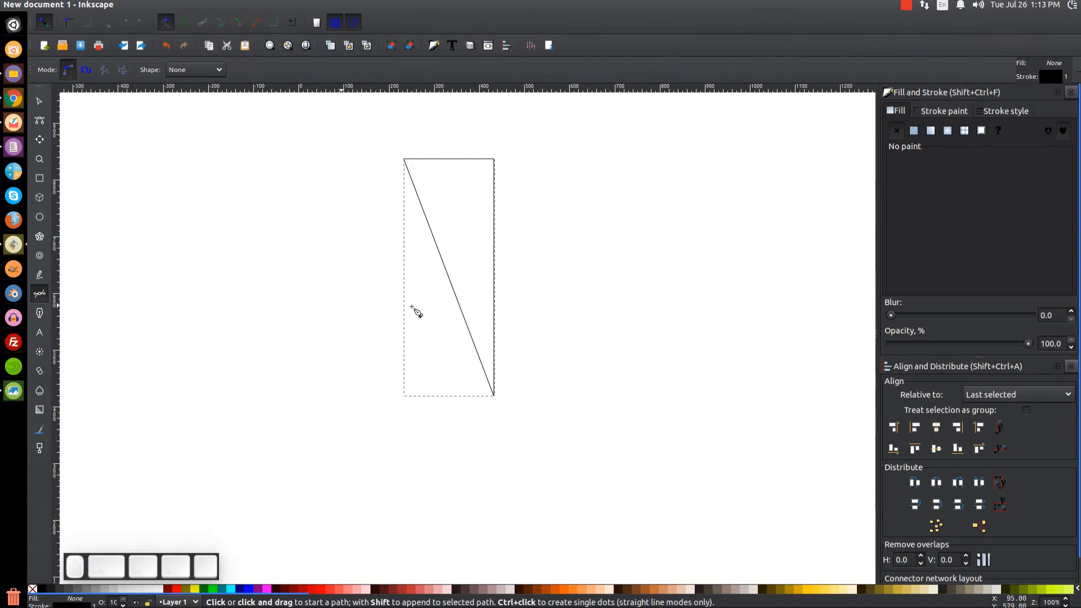
Check the shield's outline in the reference image and bend the triangle's diagonal edge outward into a half-shield curve
click(7, 391)
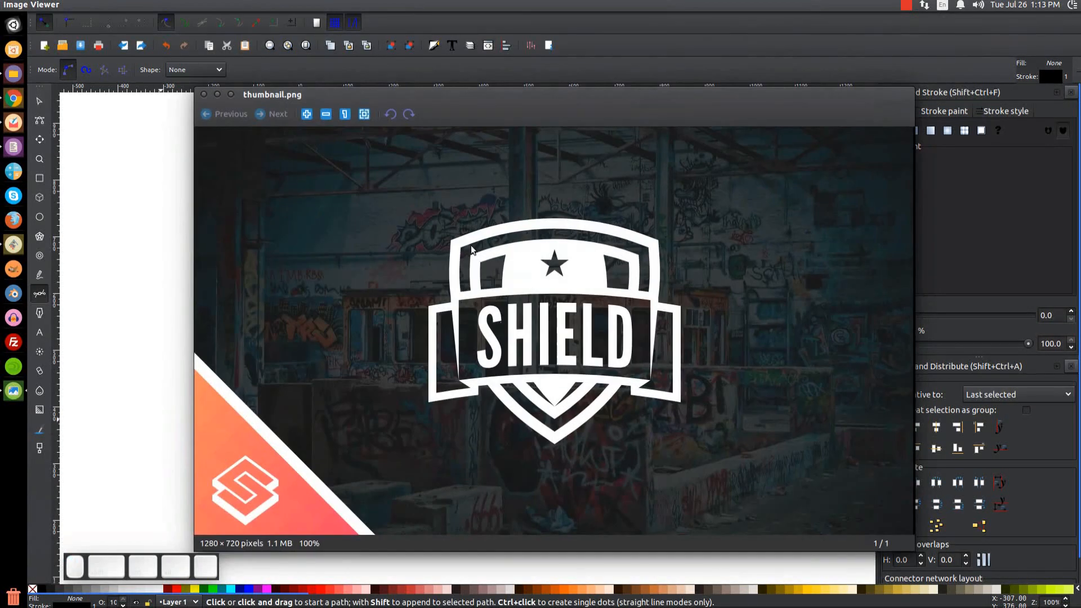
click(218, 95)
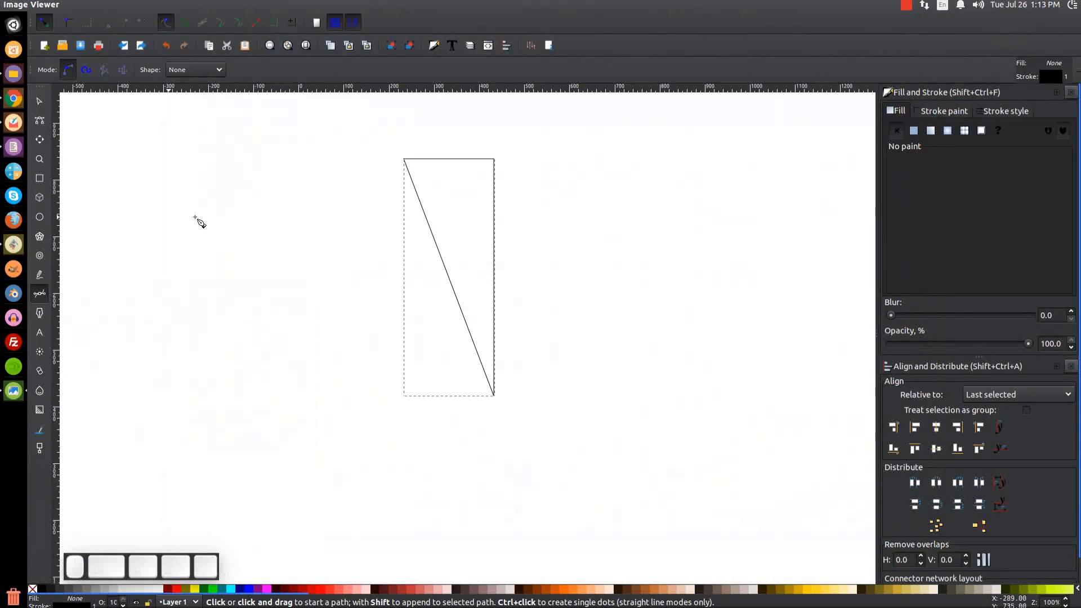
click(40, 121)
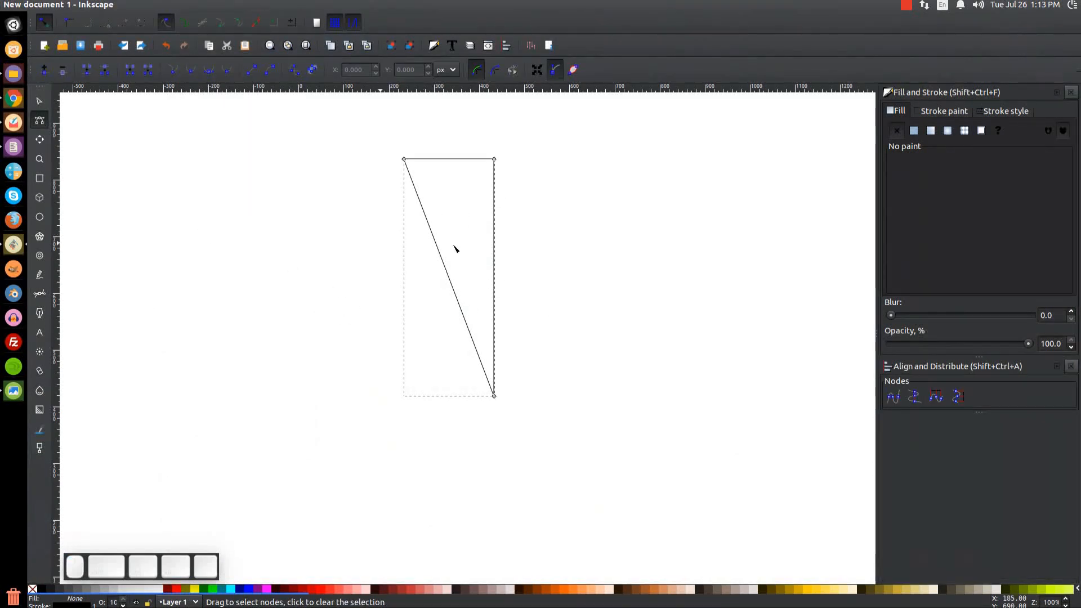
drag(449, 272, 413, 309)
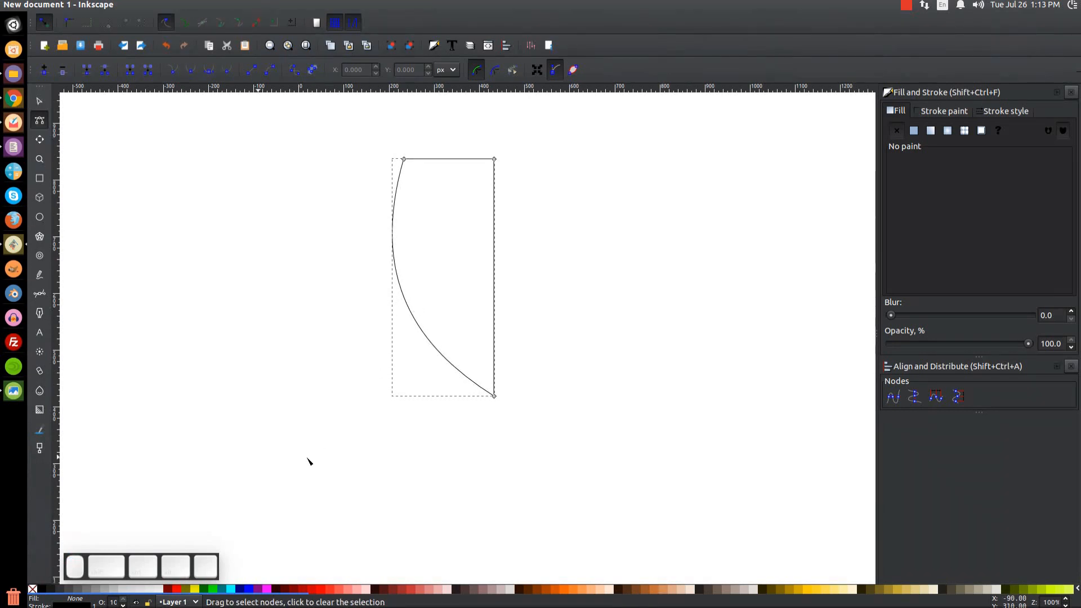
Fill the half shield with red, remove its stroke, and lower its opacity to about 57%
click(40, 101)
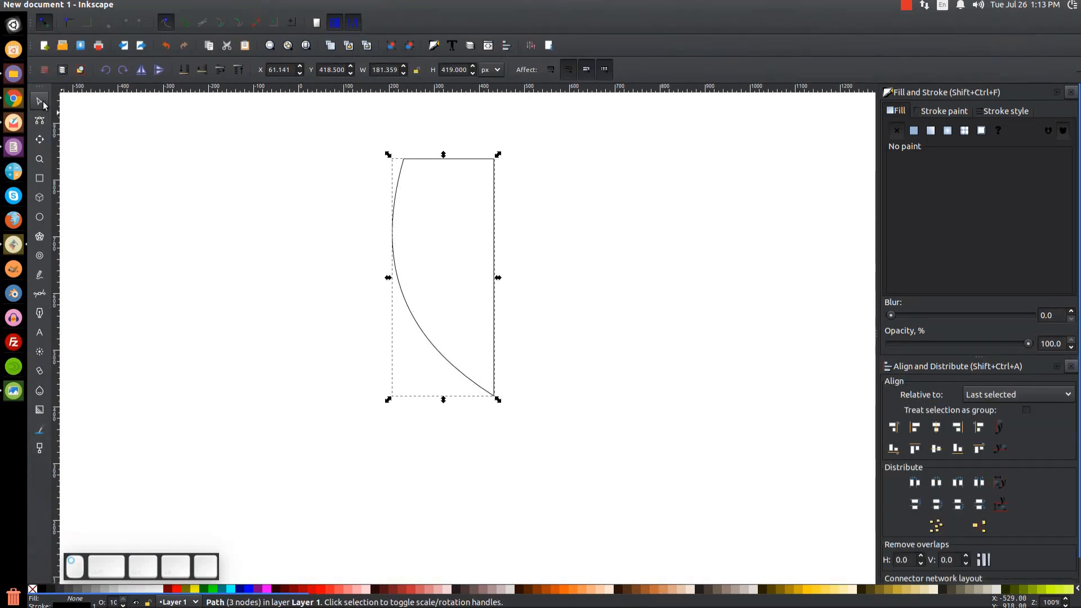
click(178, 590)
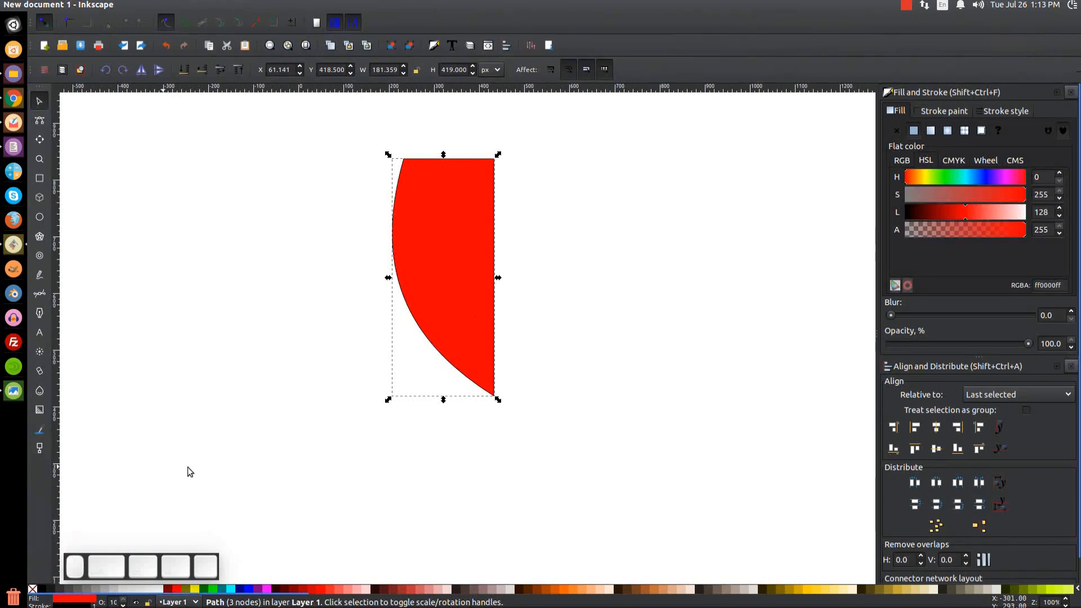
shift+click(34, 589)
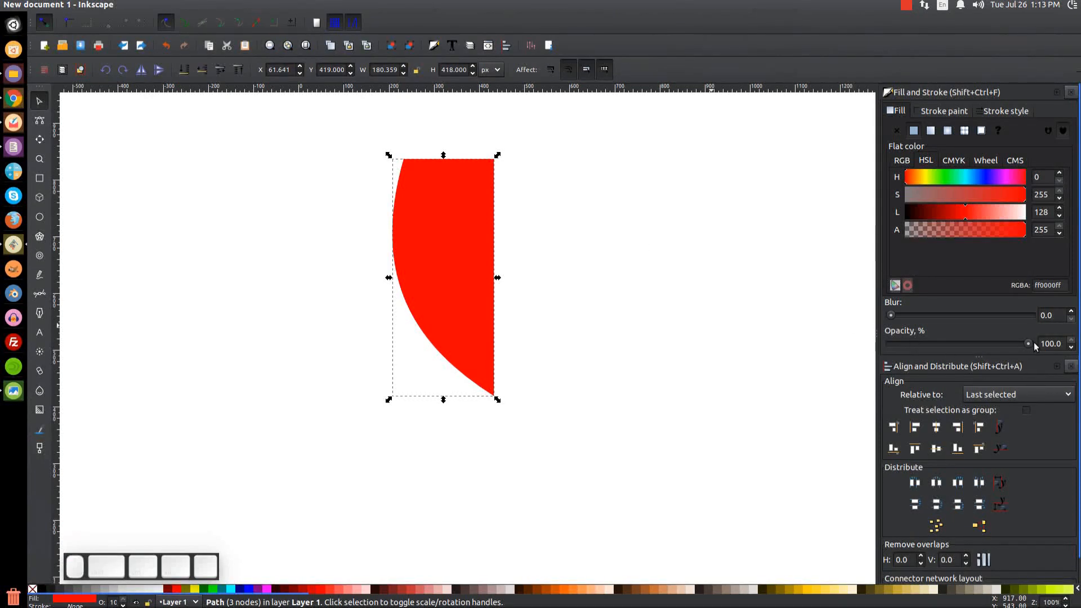
drag(1028, 343, 975, 351)
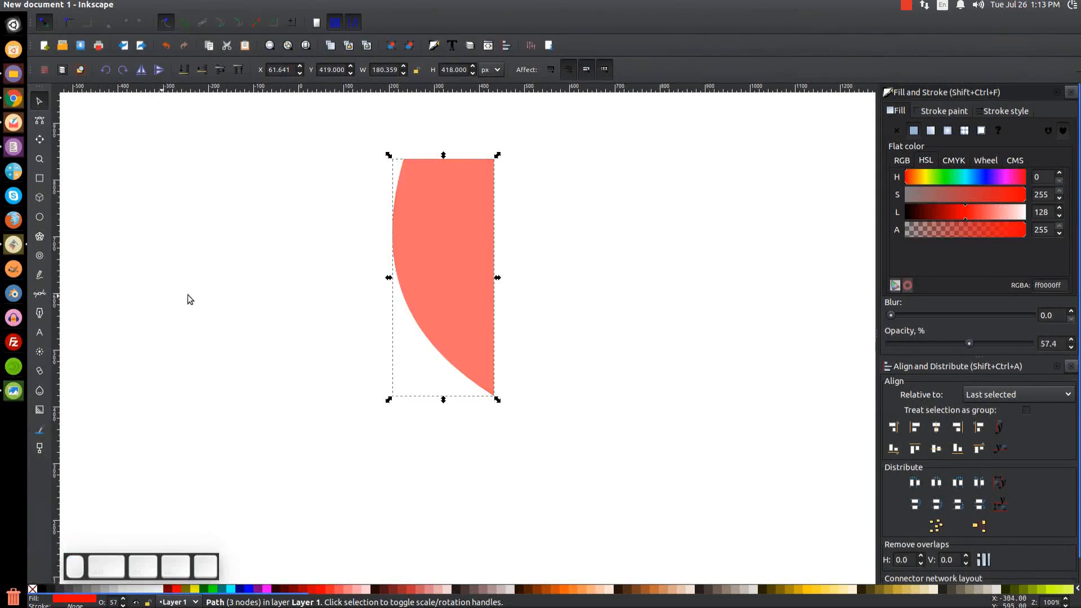
Duplicate the red half shield, fill the copy with blue, and flip it horizontally
right_click(459, 224)
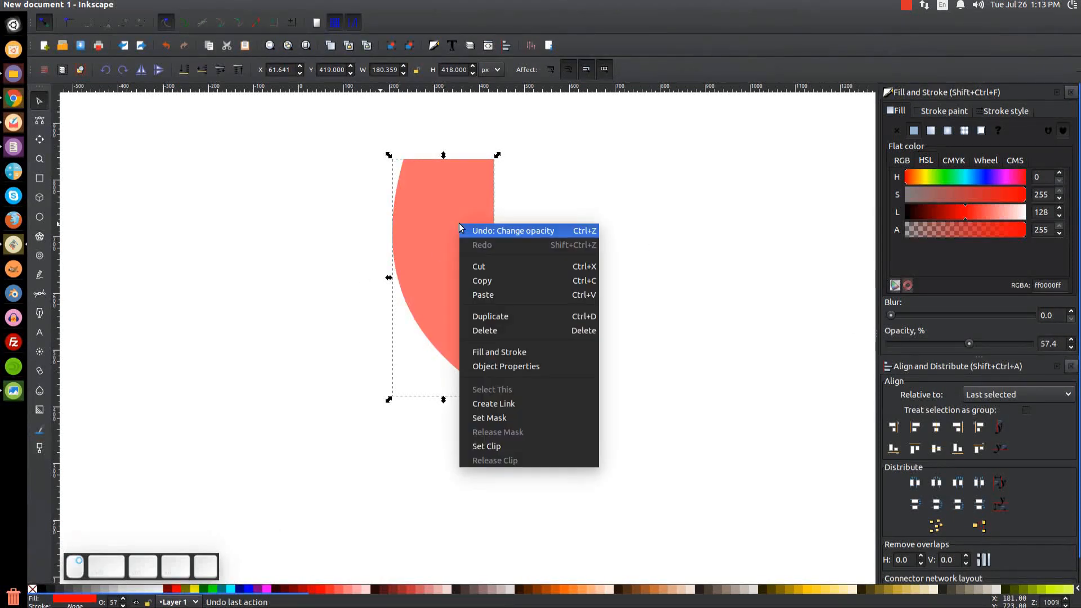
click(472, 318)
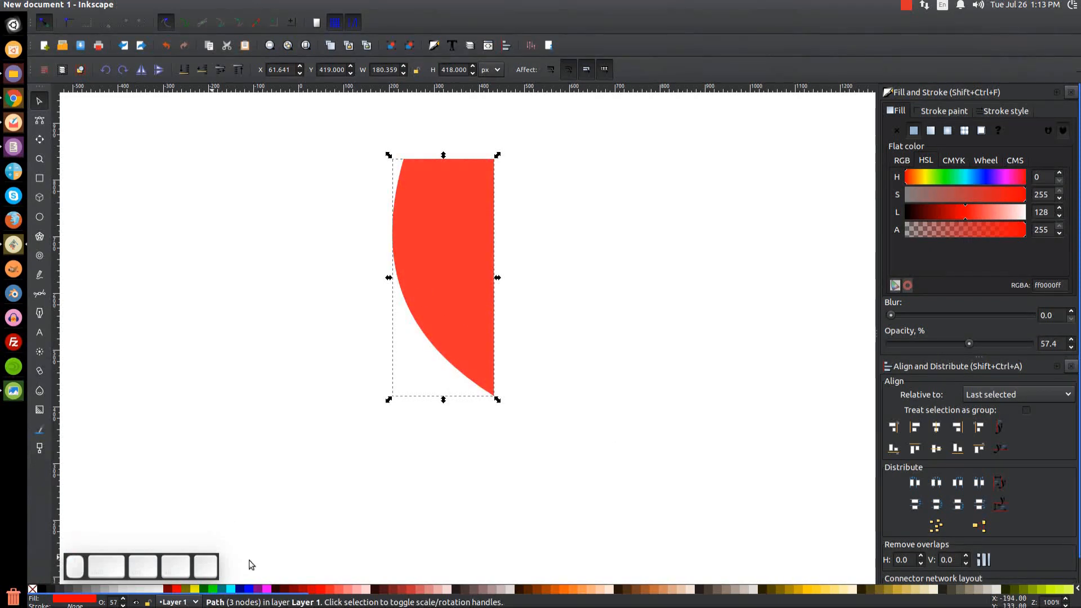
click(248, 589)
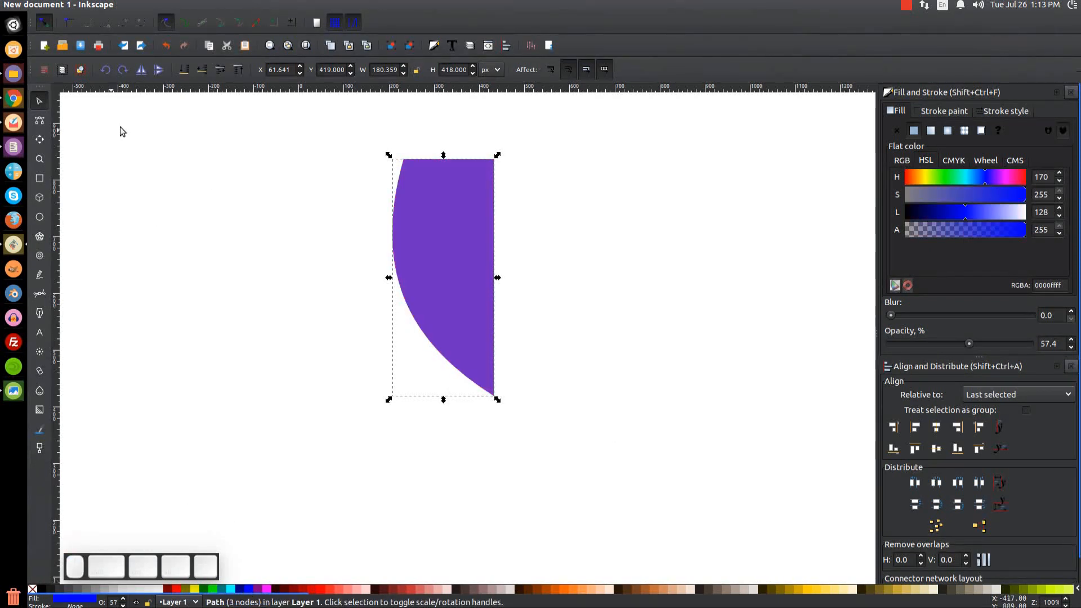
click(142, 72)
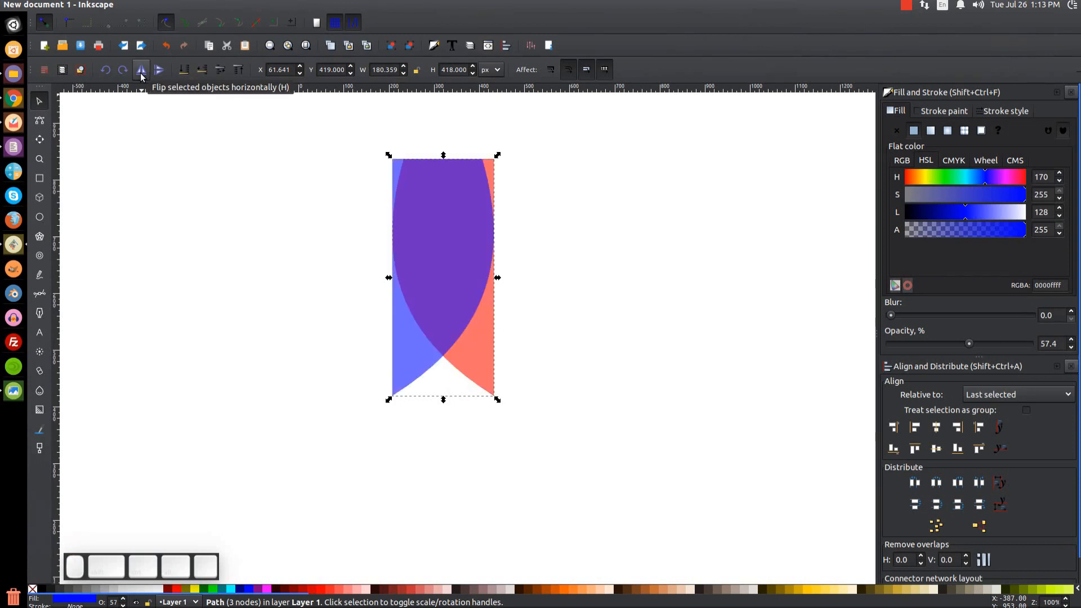
Align the red half flush against the left edge of the blue half and unite both into one shield path
drag(762, 501, 276, 107)
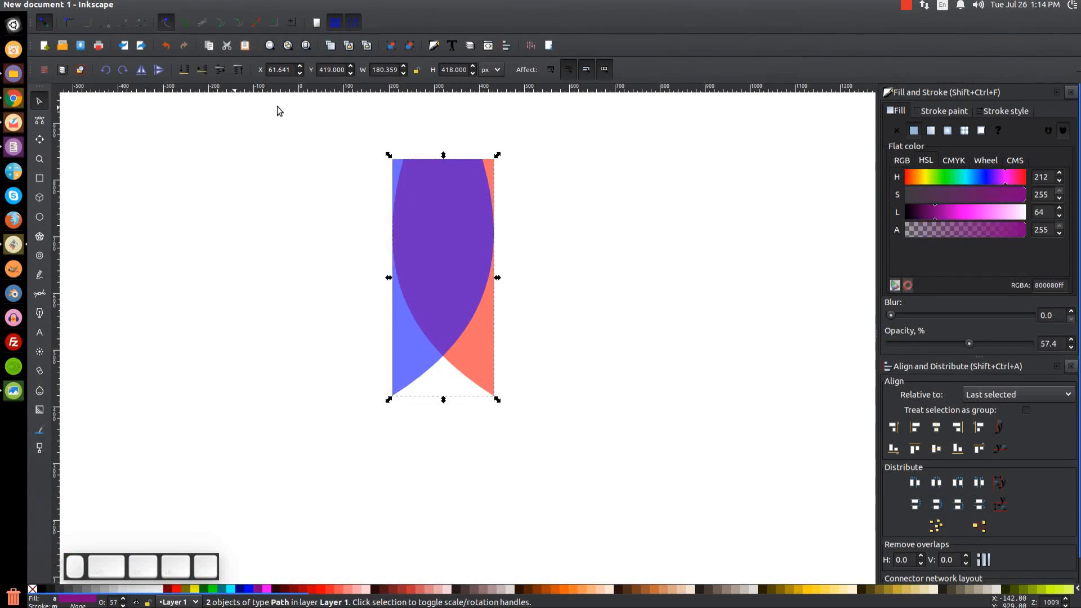
click(892, 429)
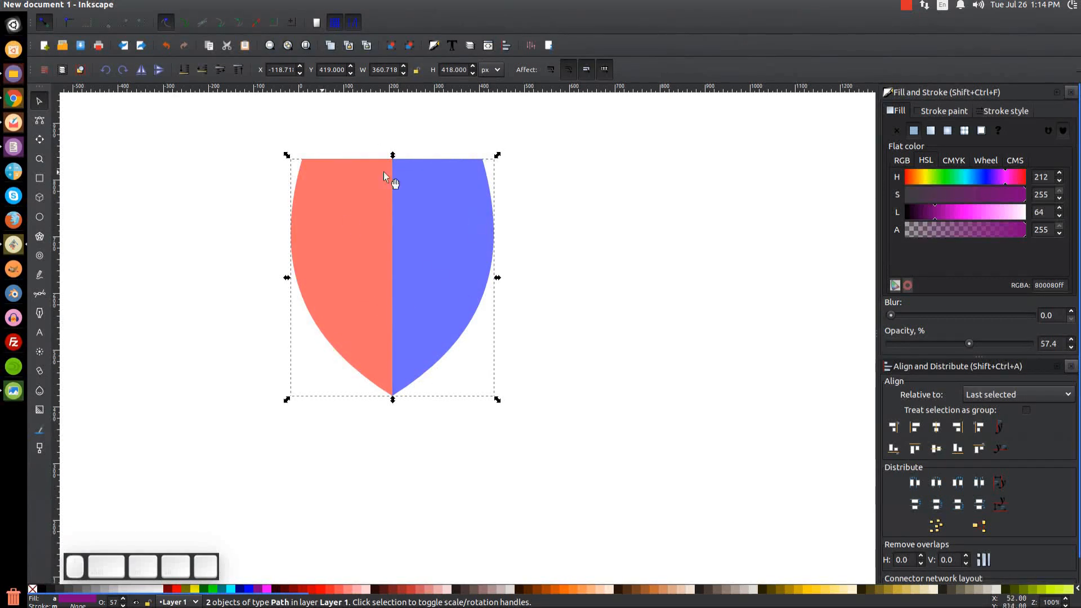
click(185, 4)
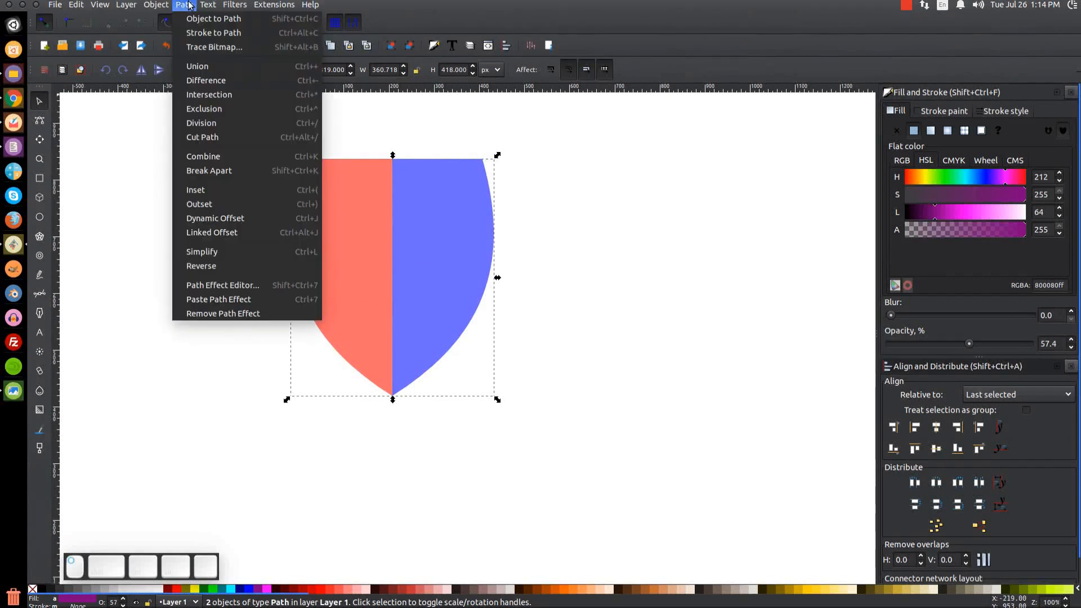
click(198, 66)
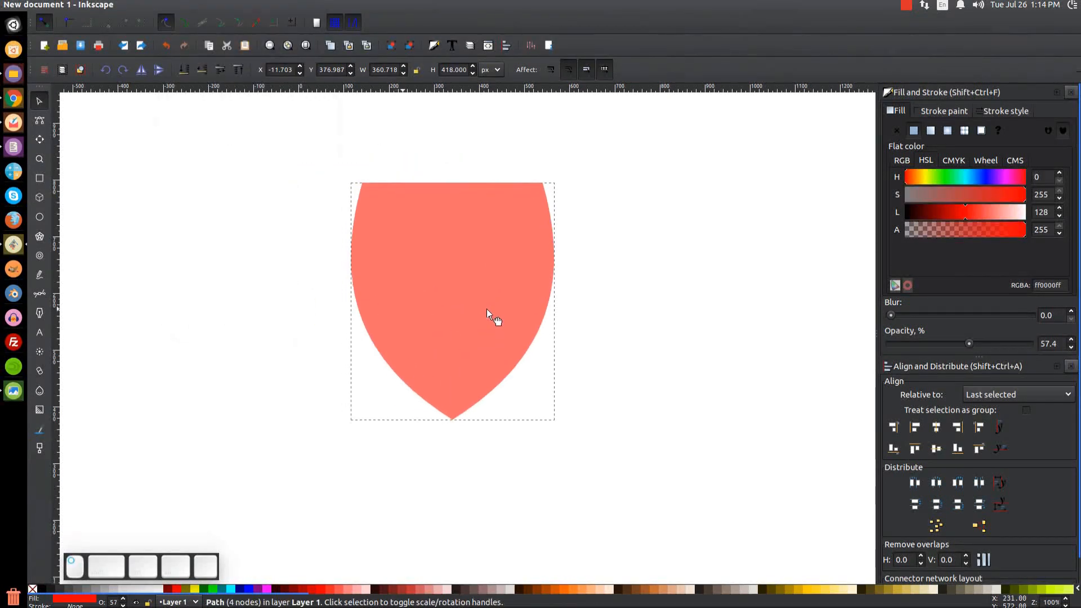
click(640, 371)
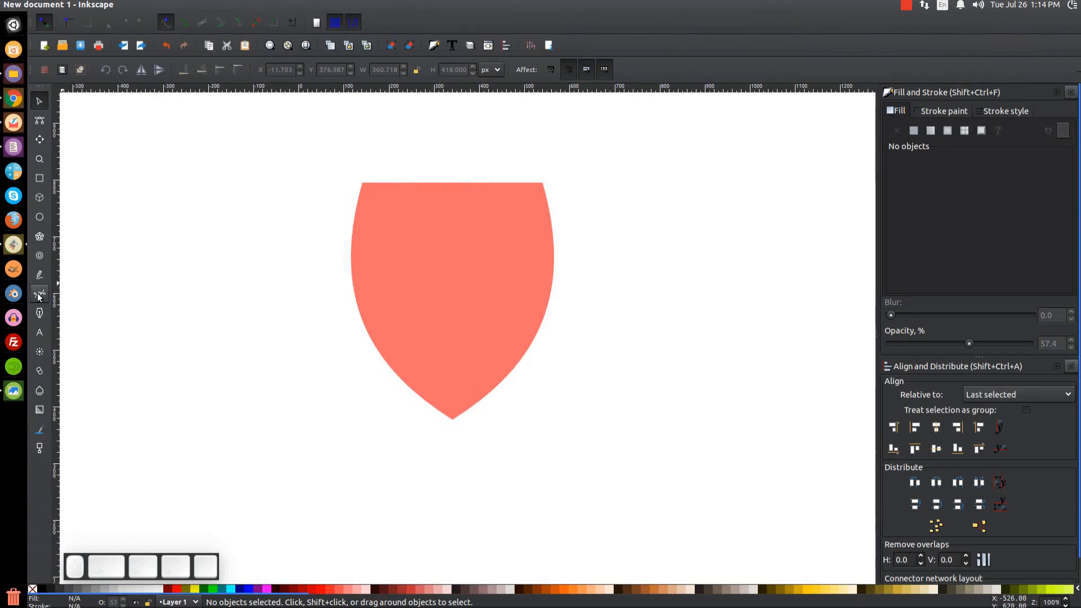
Consult the reference image, draw an ellipse about 950 by 536 px, and center it over the shield just below its top edge
click(17, 394)
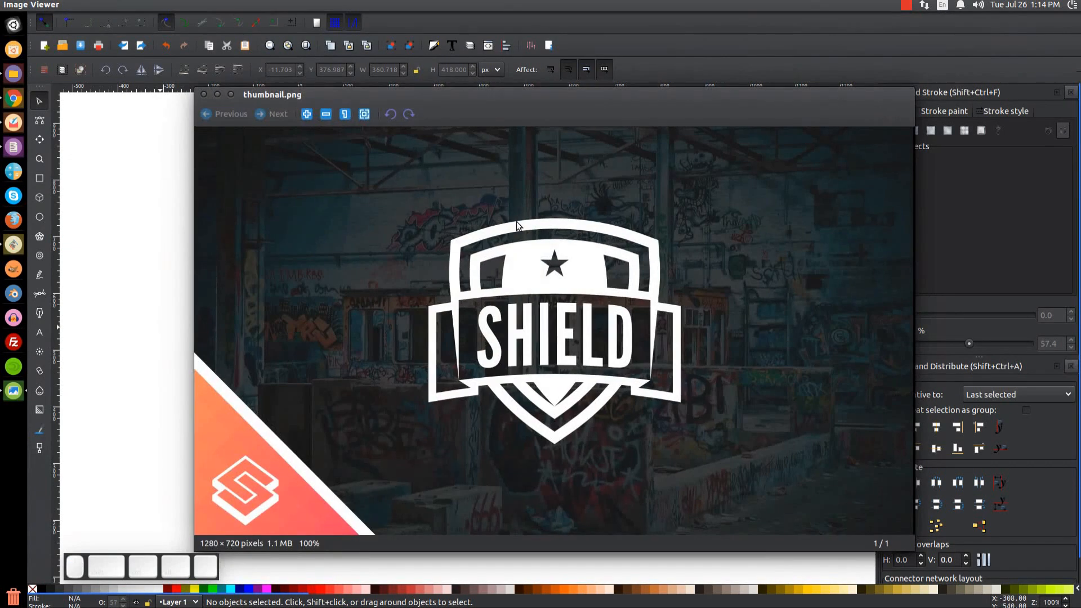
click(218, 95)
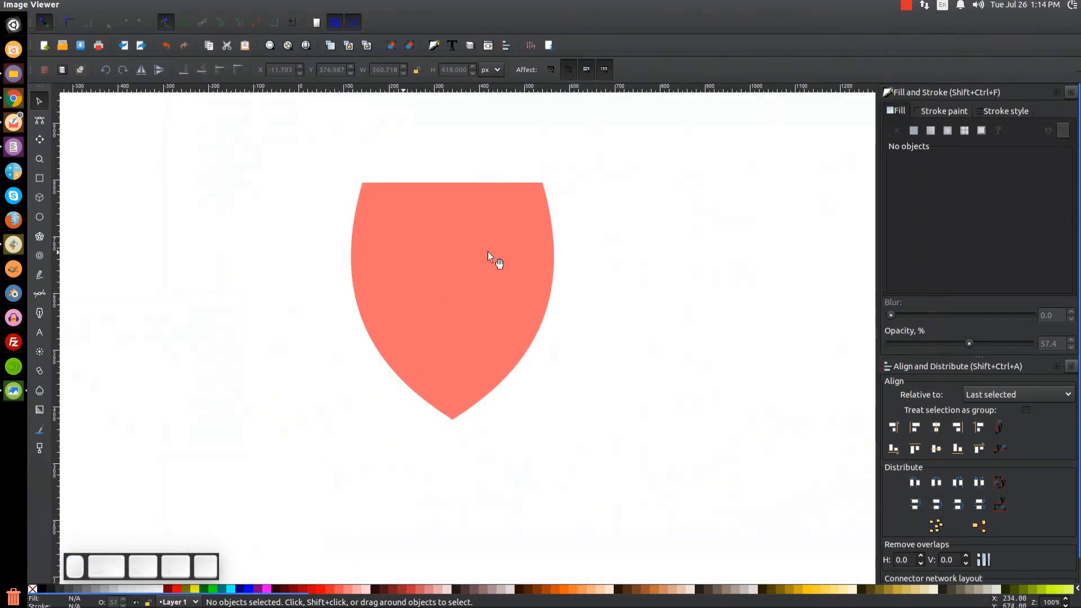
click(41, 223)
drag(316, 197, 850, 501)
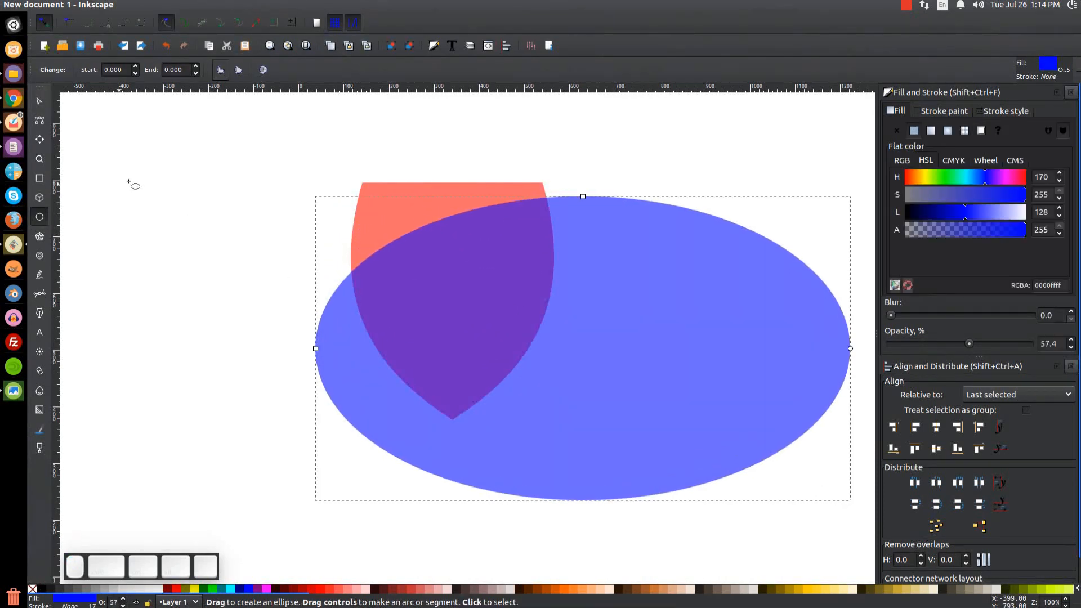
click(39, 101)
drag(735, 263, 604, 259)
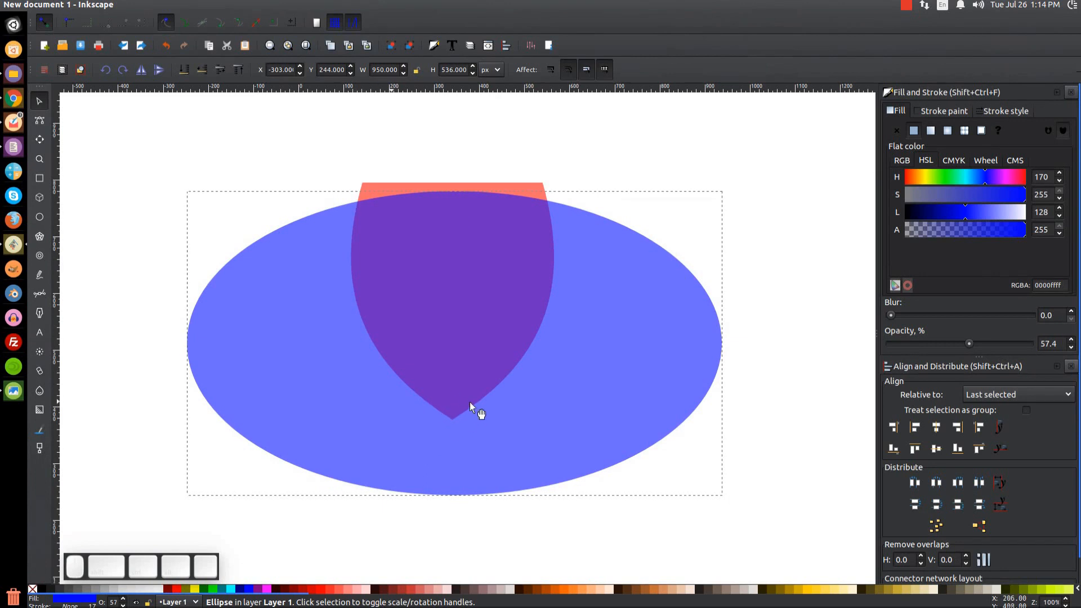
mouse_move(590, 337)
mouse_down()
mouse_move(596, 324)
mouse_move(593, 340)
mouse_up()
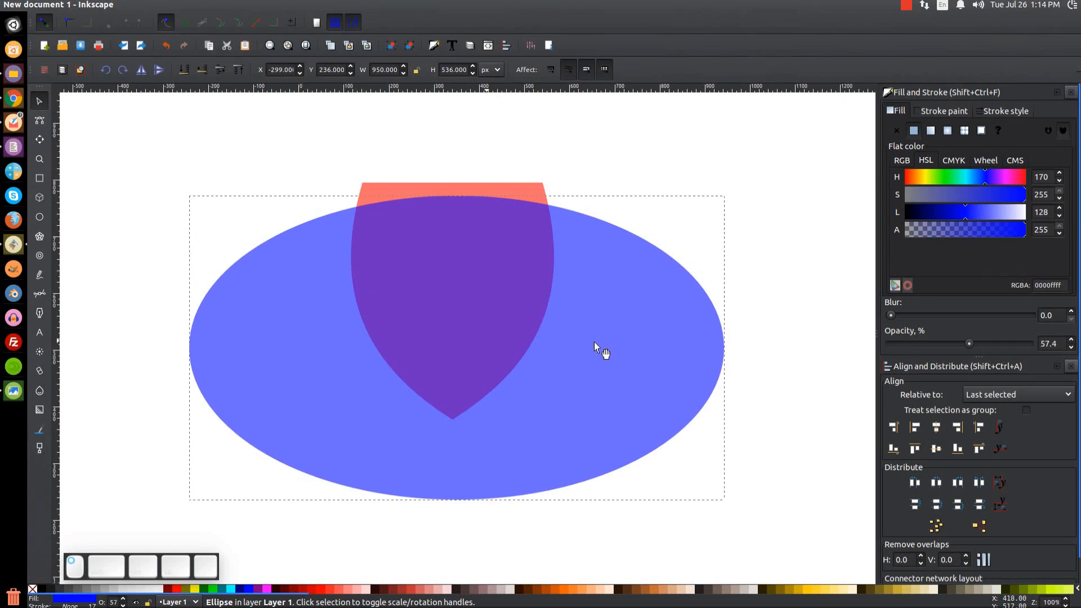
Narrow the ellipse to about 883 px and reposition it over the shield so its upper arc crosses near the shield's top
click(772, 369)
click(680, 362)
drag(726, 349, 689, 349)
drag(350, 337, 360, 333)
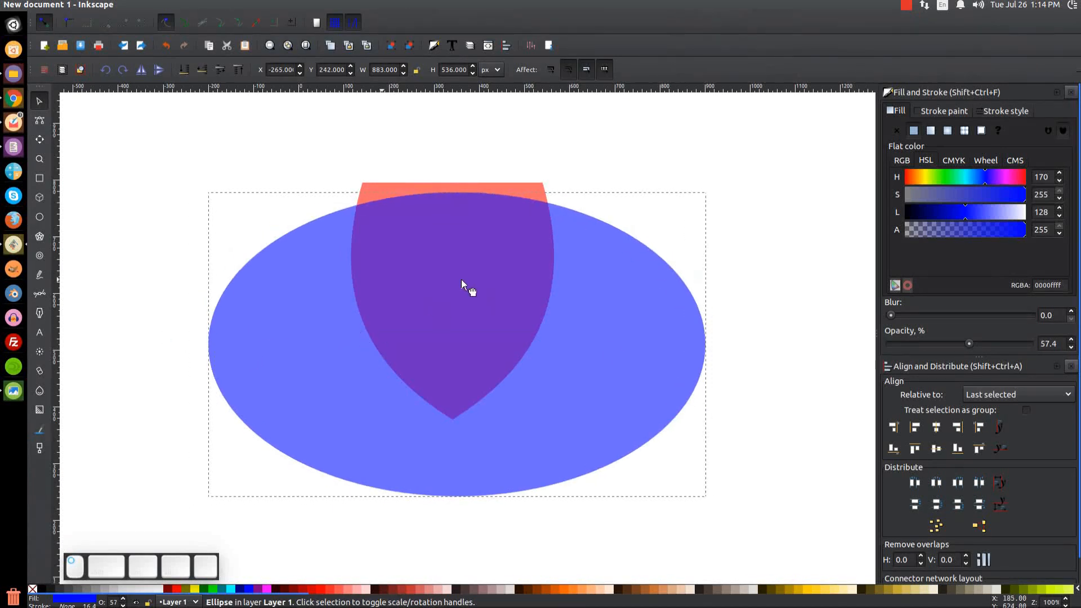
Narrow the ellipse to about 817 px and reposition it slightly lower over the shield
click(803, 353)
click(696, 346)
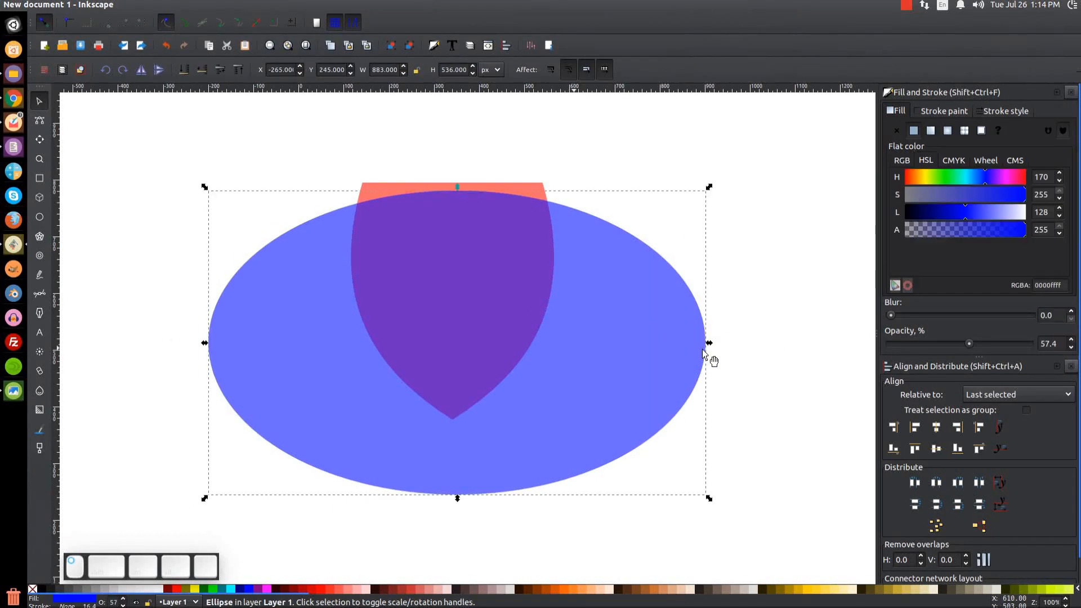
drag(710, 343, 674, 341)
drag(581, 318, 593, 329)
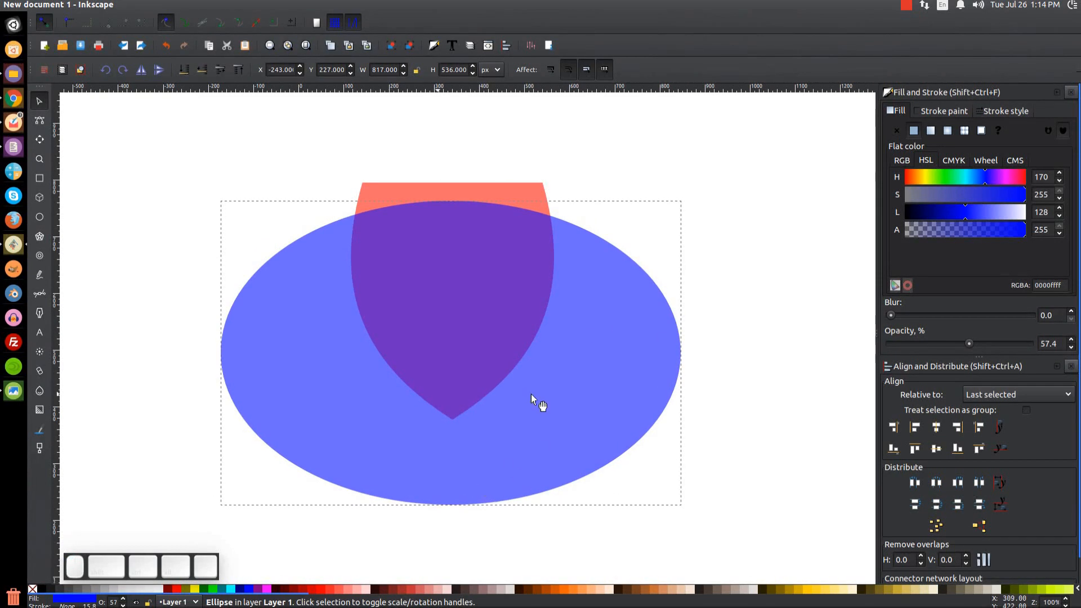
Center the ellipse horizontally on the shield and intersect the two shapes to give the shield a curved top
key(shift)
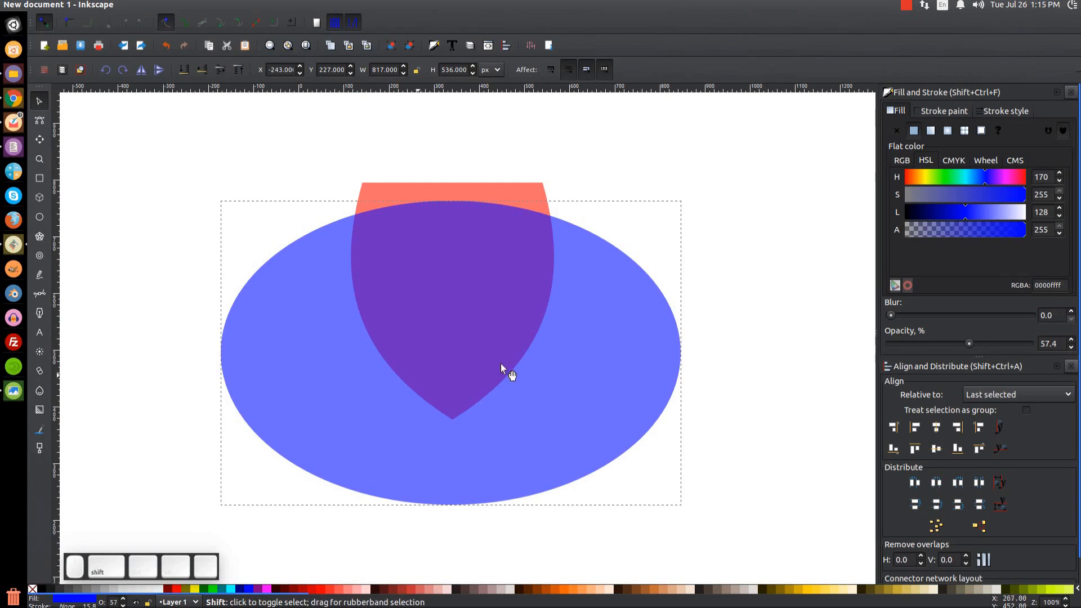
shift+click(533, 182)
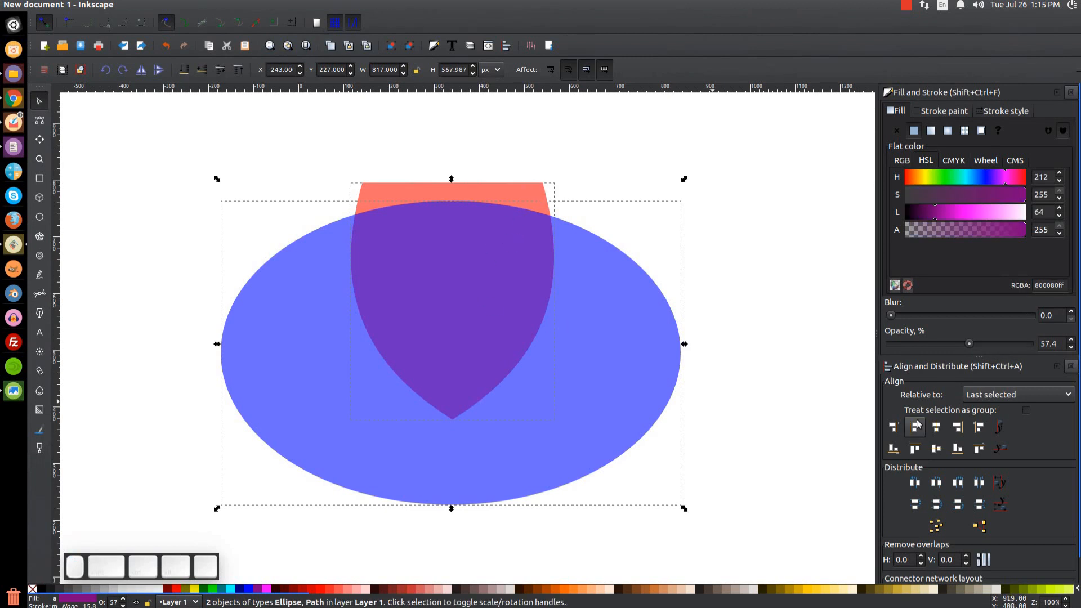
click(937, 428)
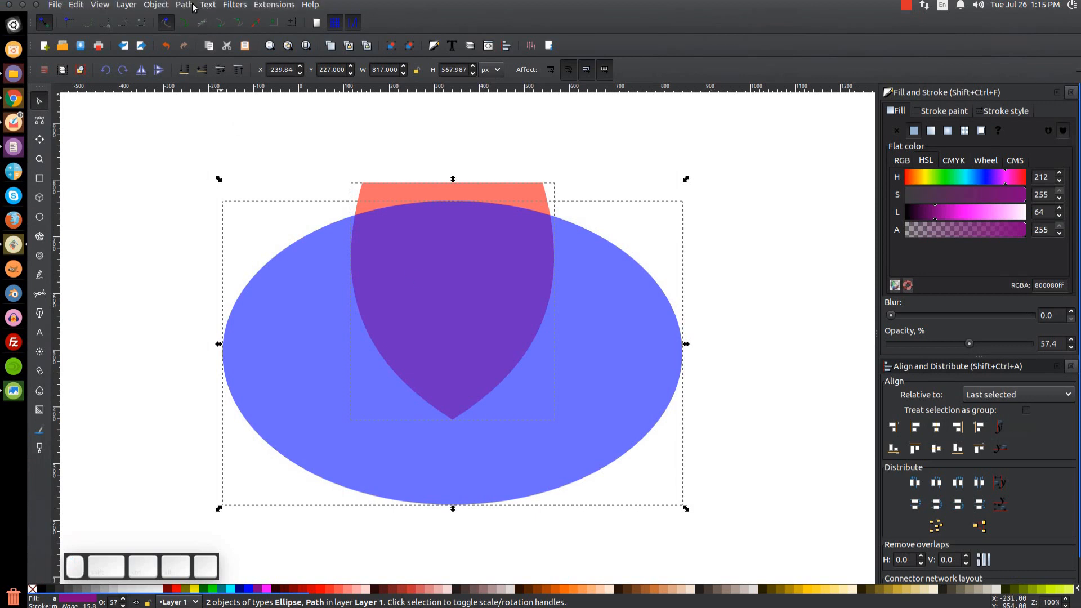
click(184, 4)
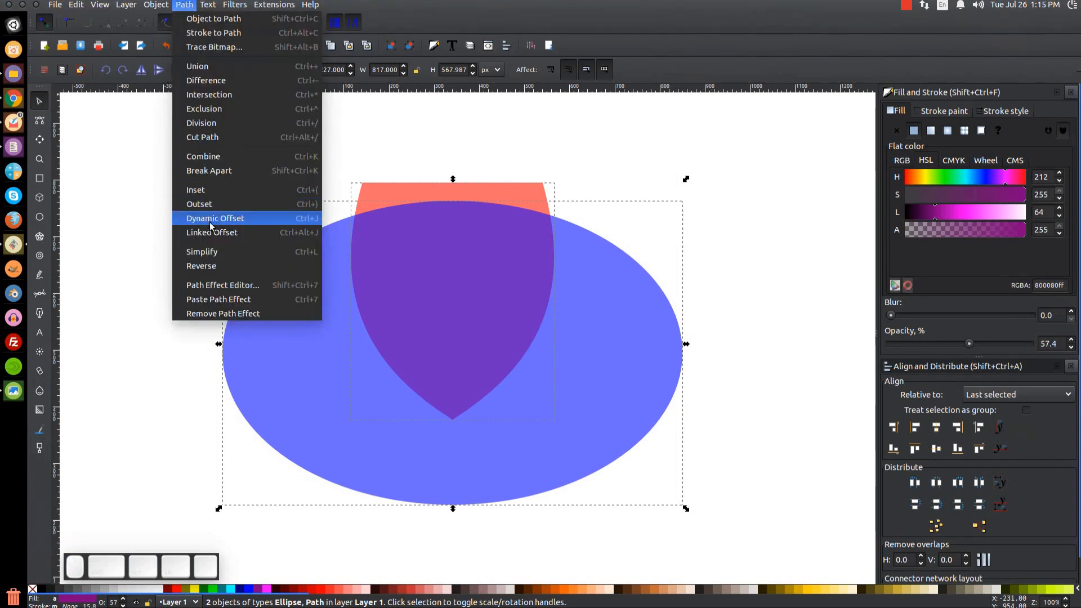
click(213, 94)
Shrink the curved-top shield proportionally to about 245 by 262 px and duplicate it in place
drag(489, 346, 516, 354)
drag(527, 318, 556, 333)
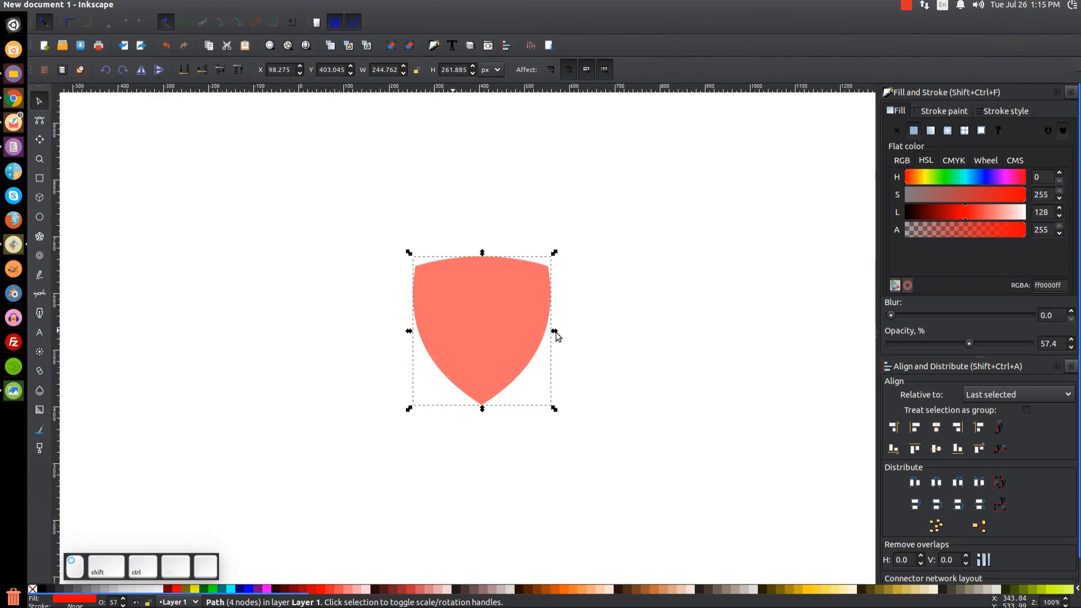
right_click(482, 277)
click(510, 367)
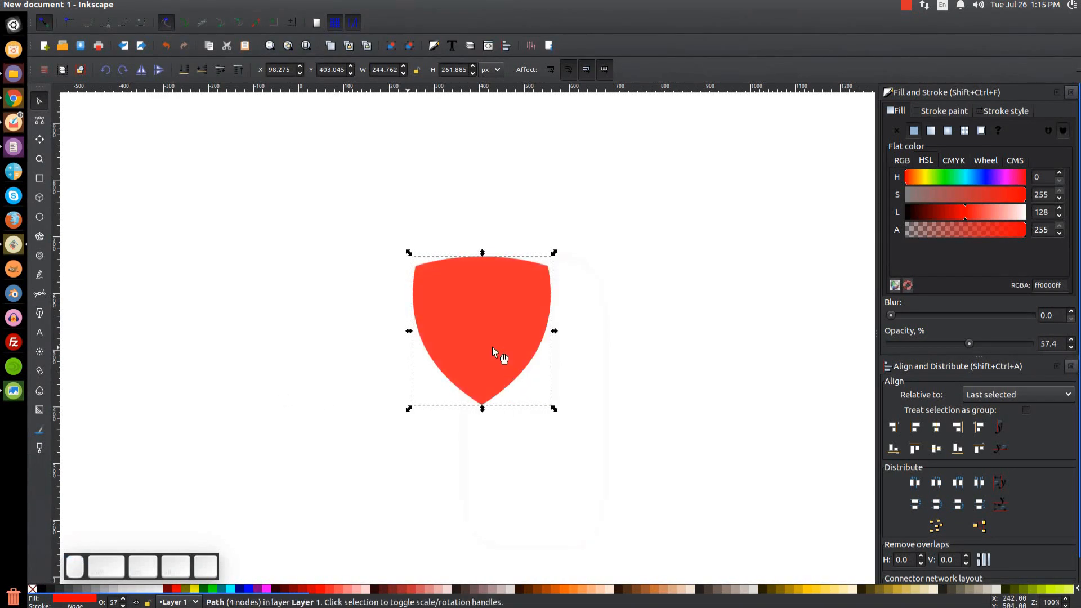
Fill the duplicate shield with blue, lower it behind the red shield, and give it a blue stroke
click(249, 589)
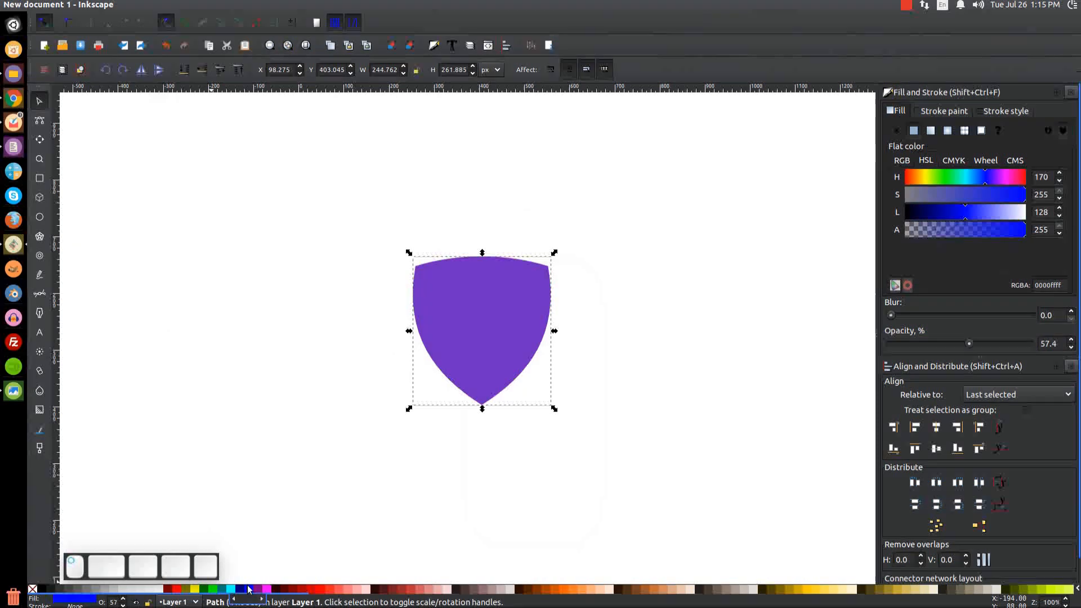
click(186, 72)
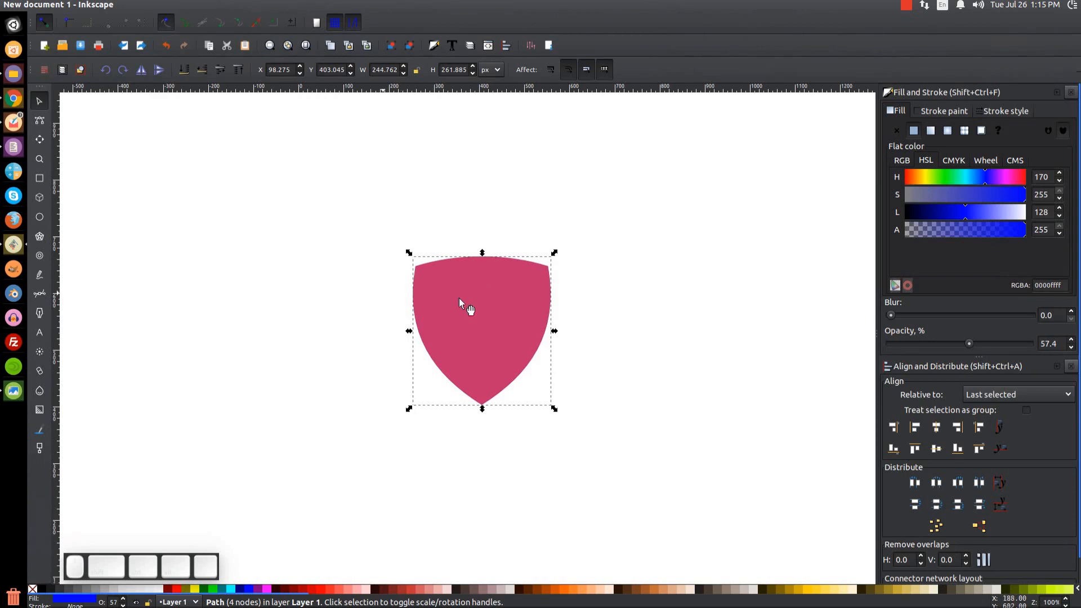
shift+click(248, 592)
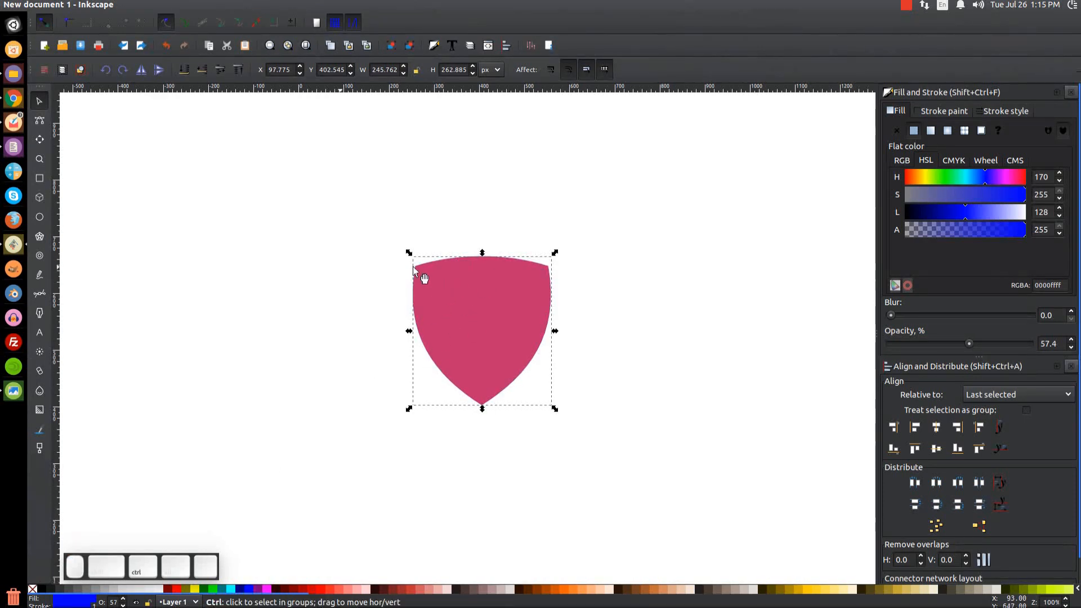
Set the blue shield's stroke width to 25 px
ctrl+scroll(413, 284, up, 8)
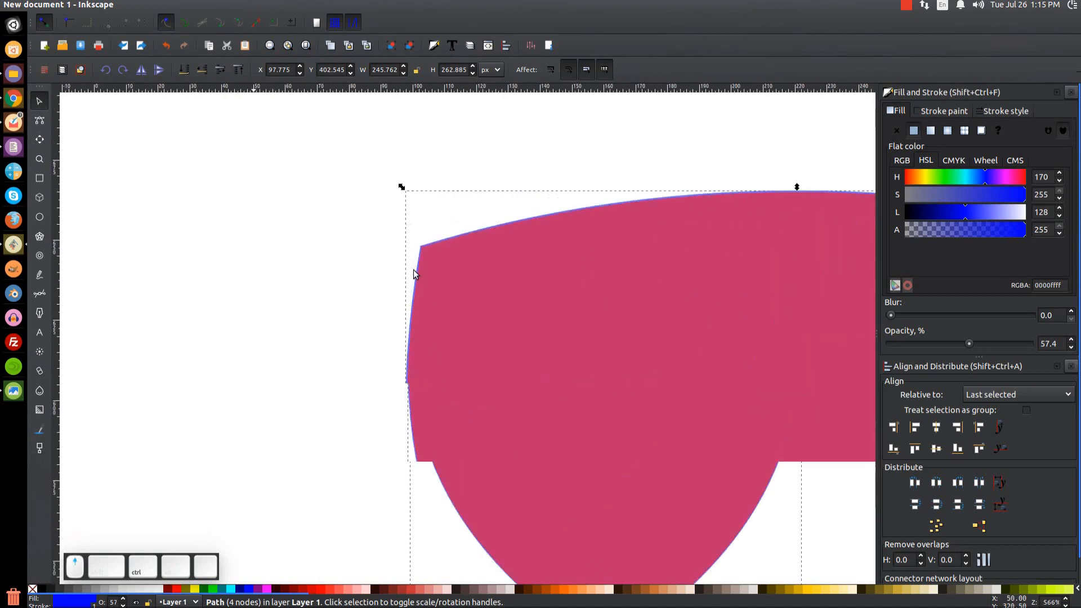
scroll(559, 390, down, 8)
drag(621, 372, 517, 277)
drag(585, 347, 539, 362)
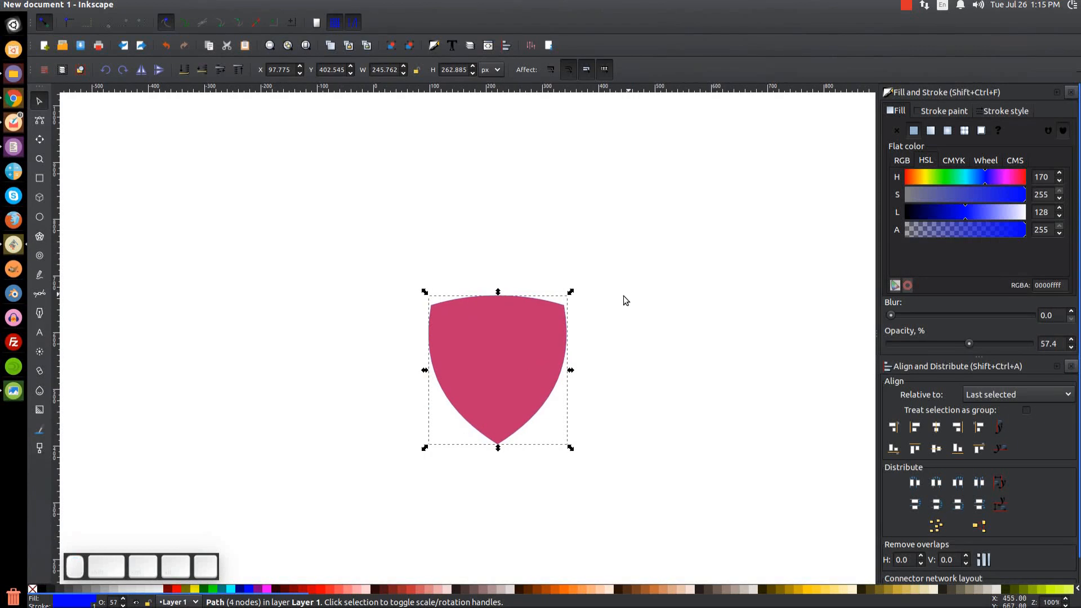
click(1005, 111)
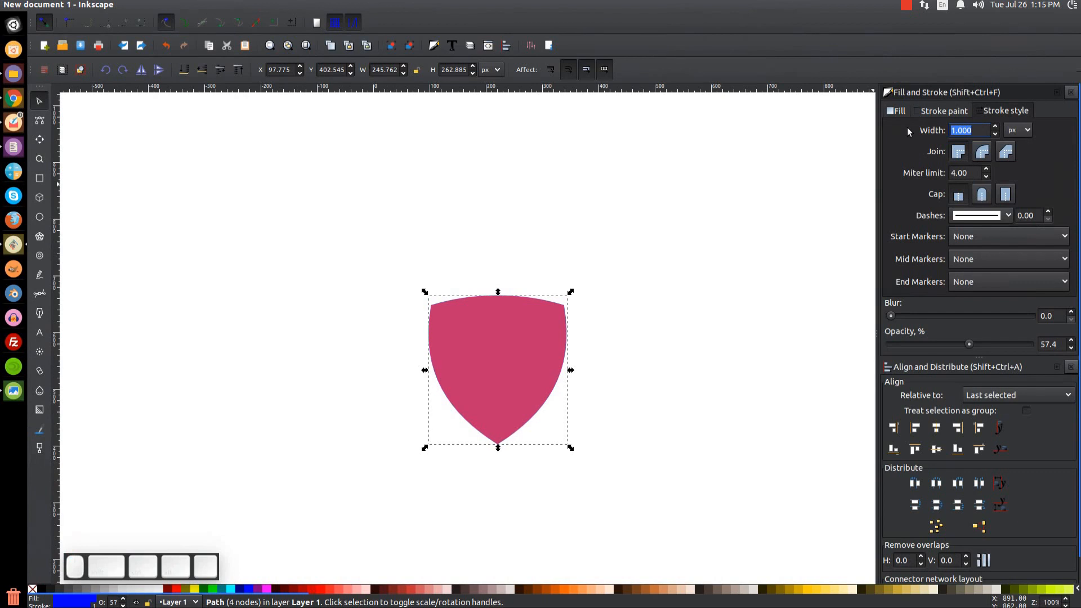
text(20)
key(Return)
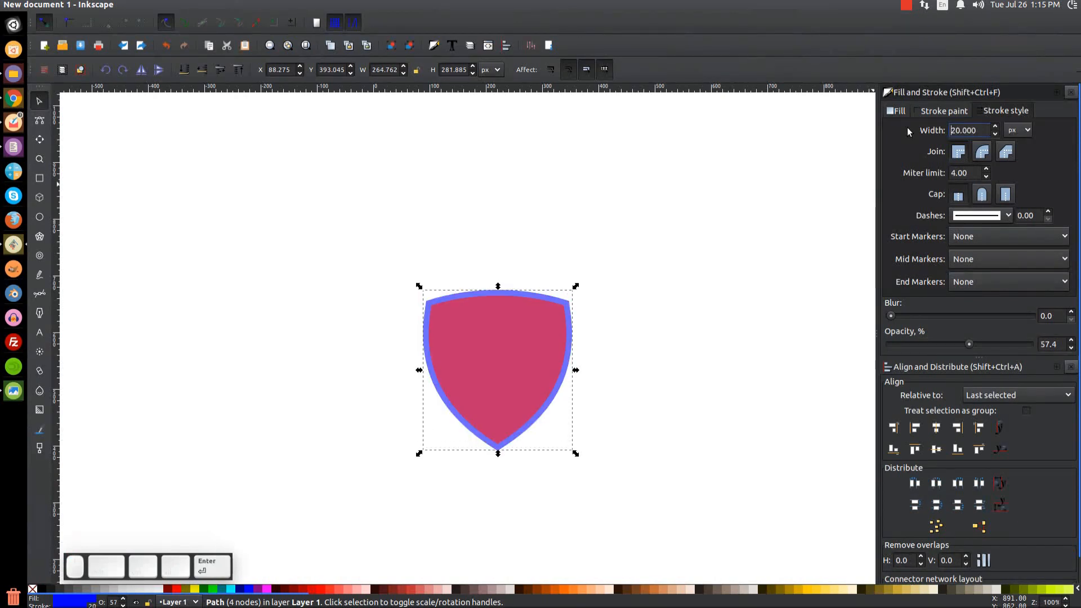
key(ctrl+a)
text(25)
key(Return)
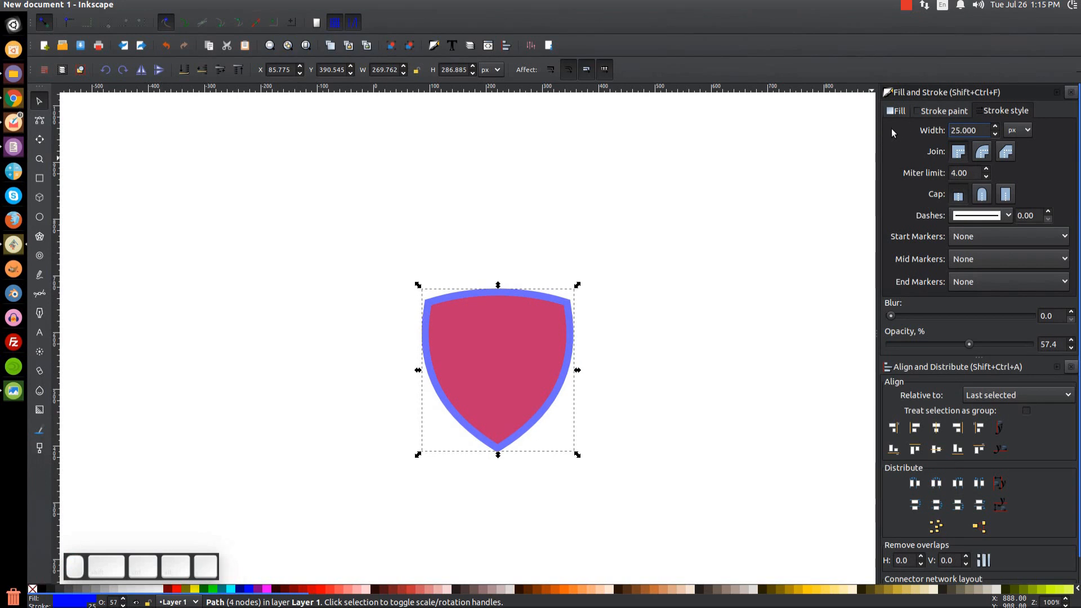
Convert the blue shield's stroke to a path, break it apart, and unite the pieces into one solid shield
click(184, 5)
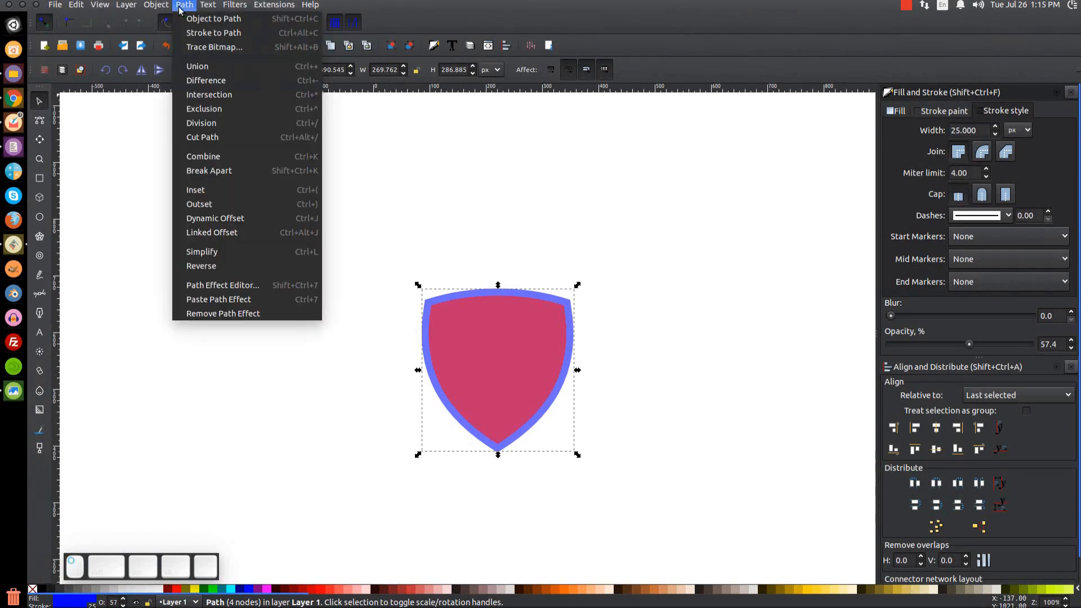
click(208, 33)
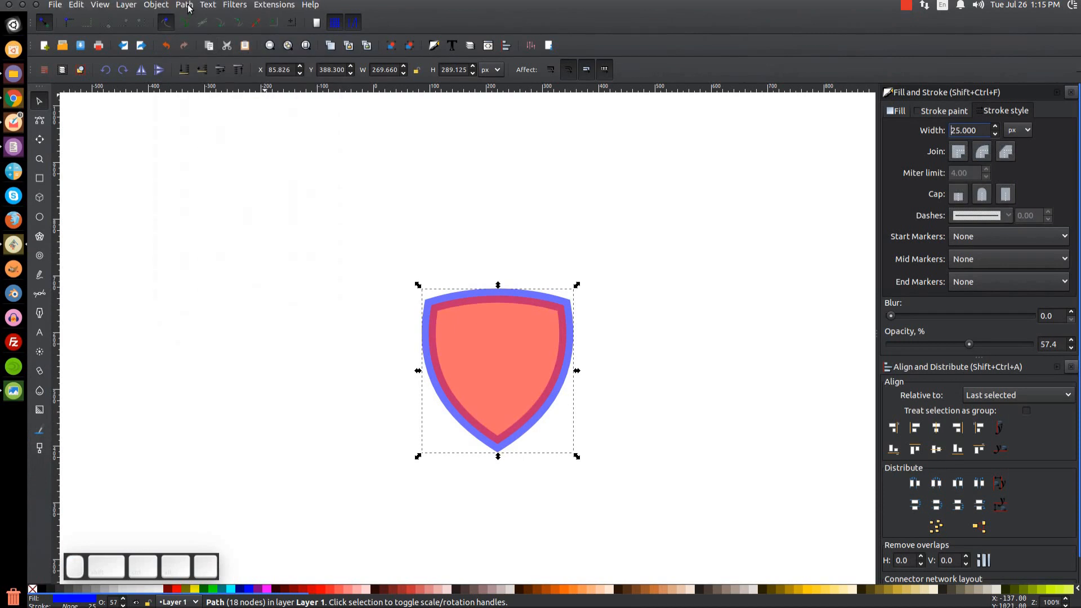
click(189, 7)
click(197, 174)
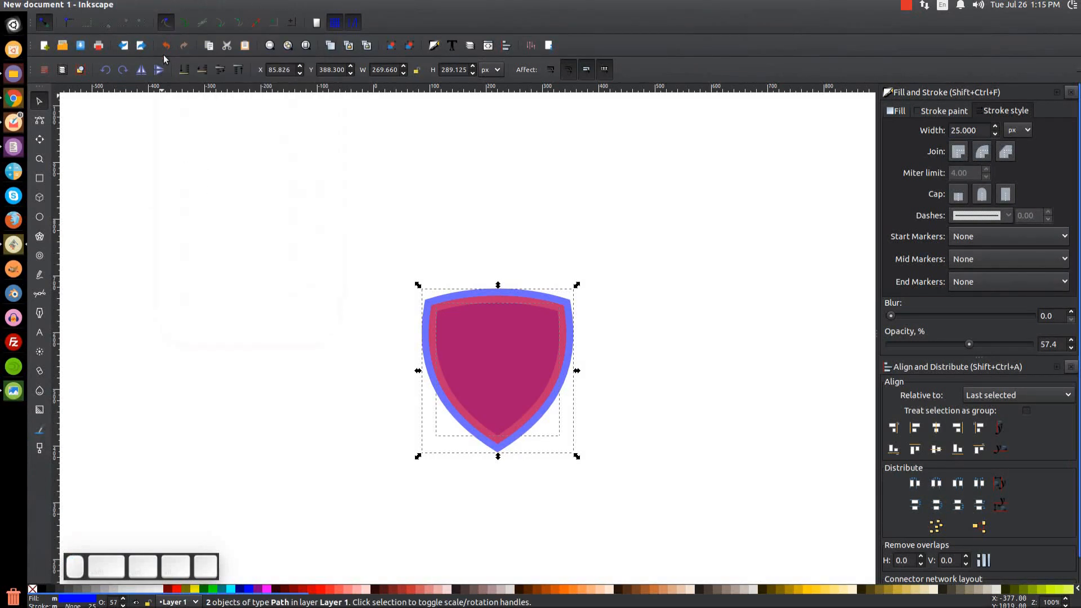
click(189, 5)
click(205, 66)
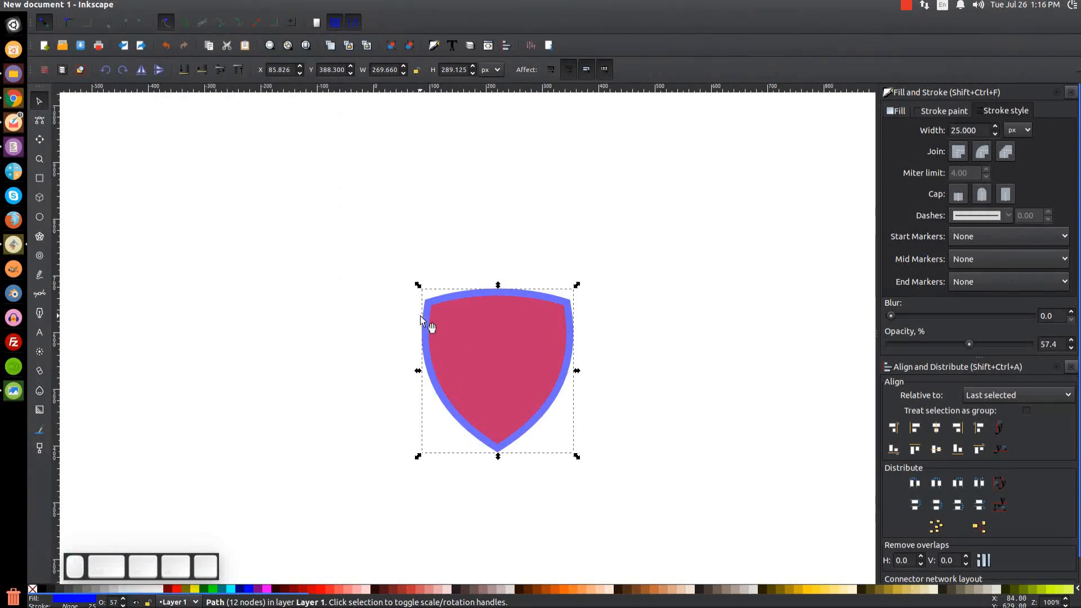
Duplicate the blue shield, give the copy a green fill and stroke, and lower it behind the blue shield
click(76, 4)
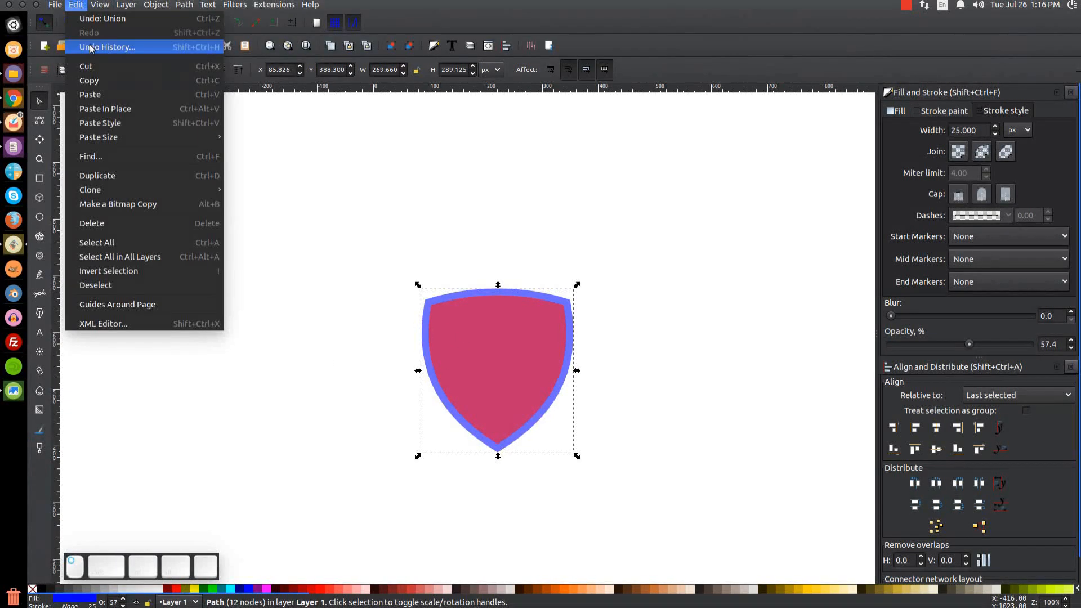
click(104, 186)
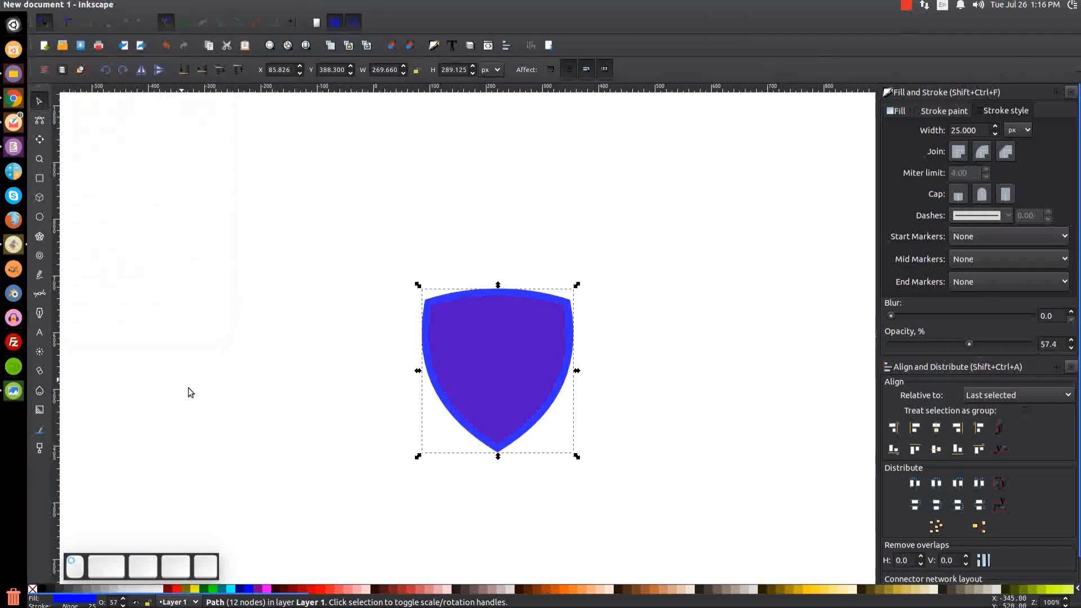
click(214, 593)
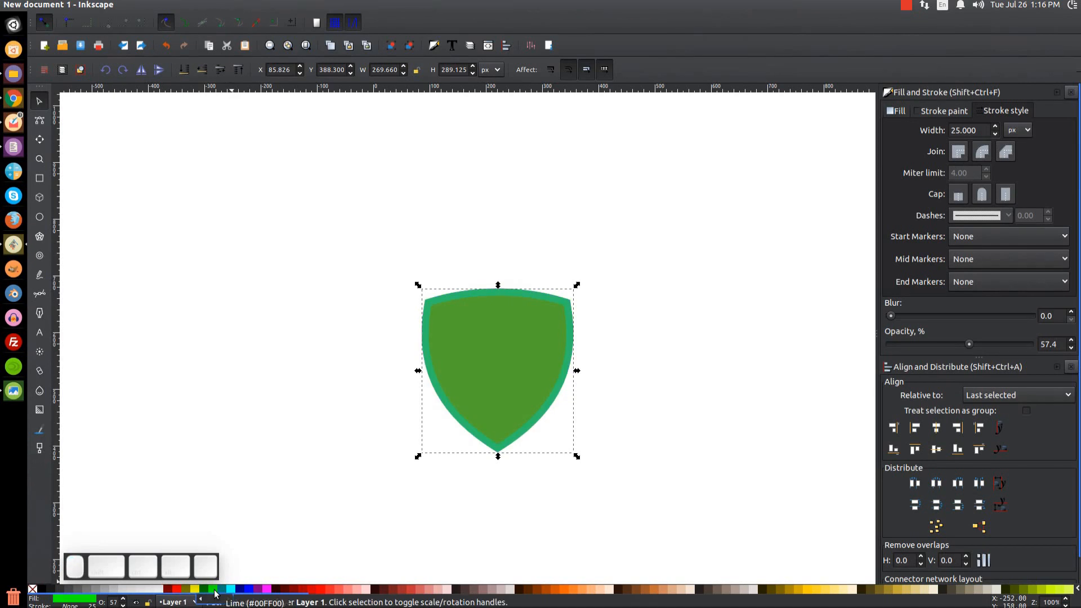
shift+click(214, 593)
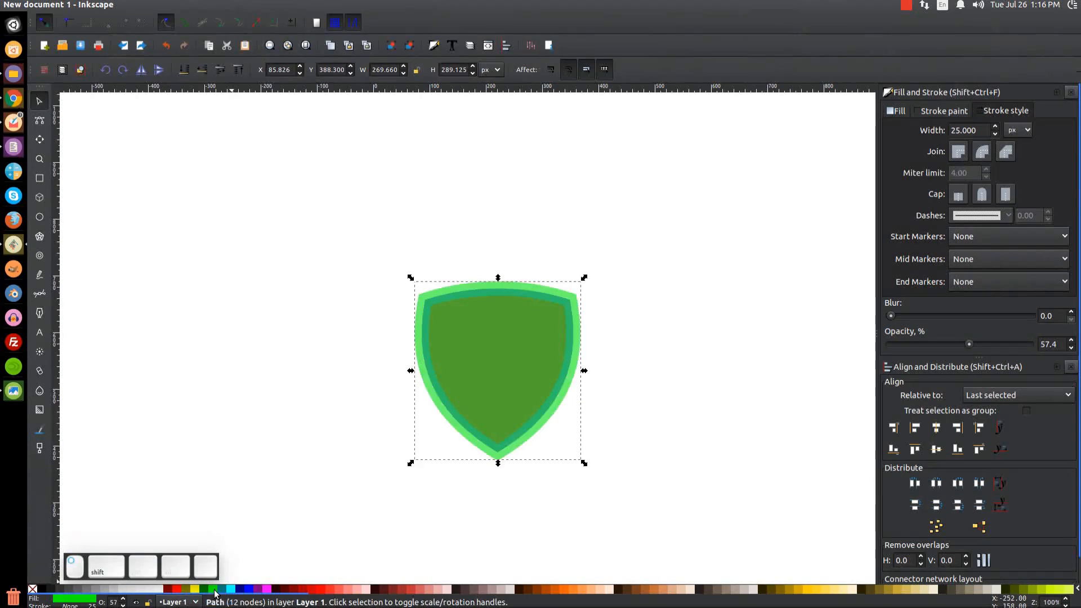
click(185, 73)
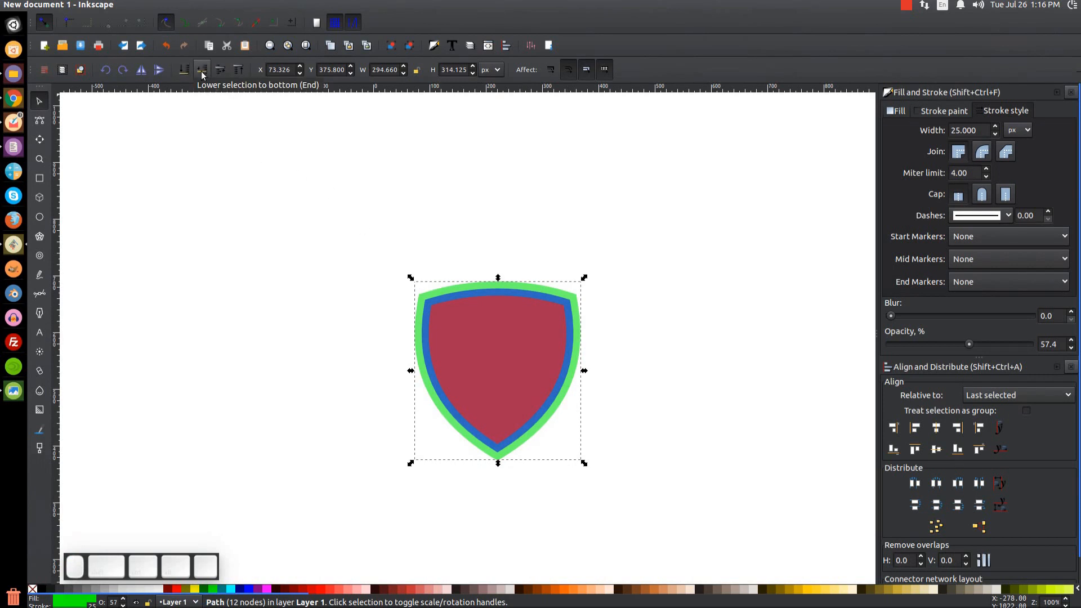
Convert the green shield's stroke to a path, break it apart, and unite the pieces into one solid shield
click(184, 5)
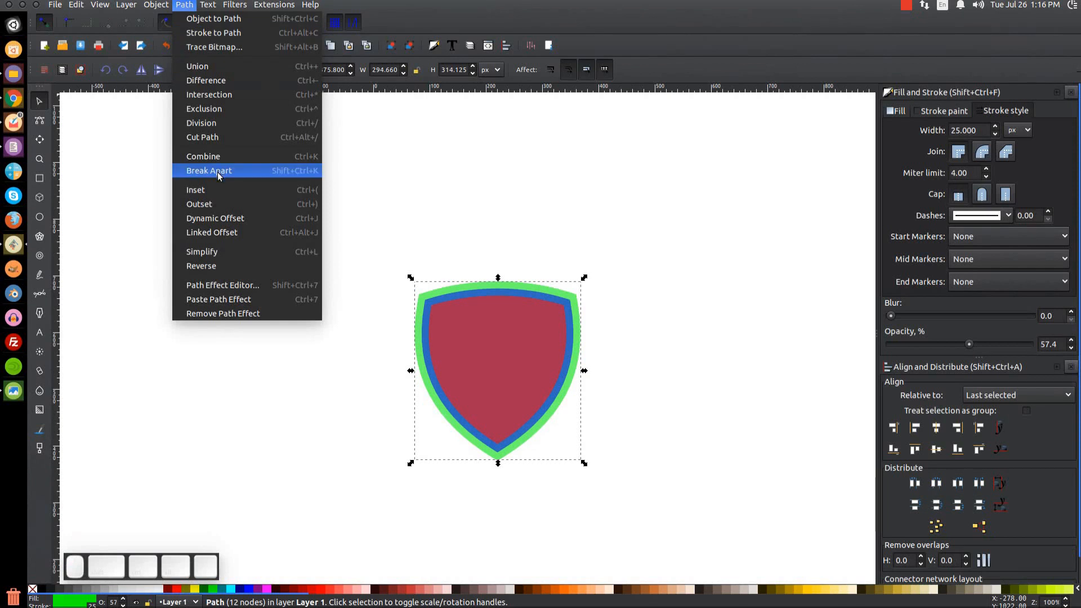
click(214, 34)
click(184, 6)
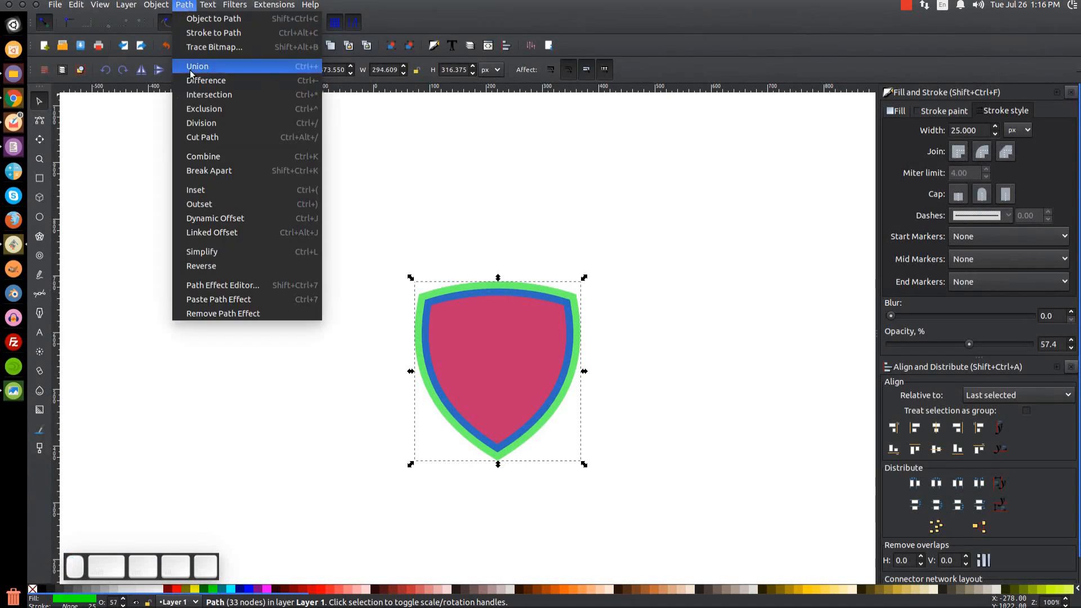
click(222, 170)
click(184, 4)
click(213, 68)
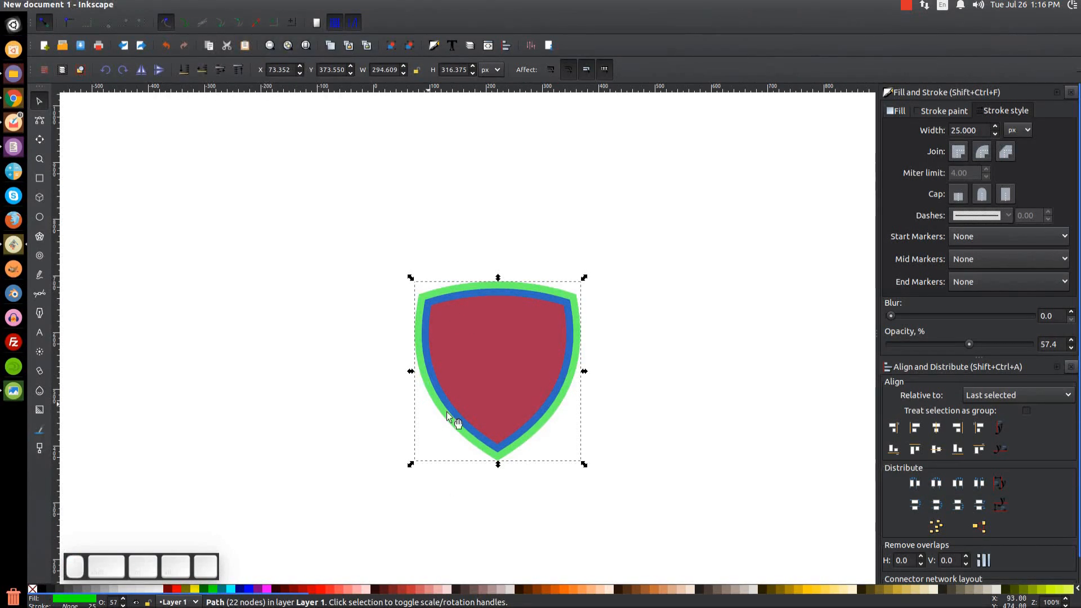
Duplicate the green shield, give the copy a red fill and stroke, and lower it behind the other shields
click(83, 4)
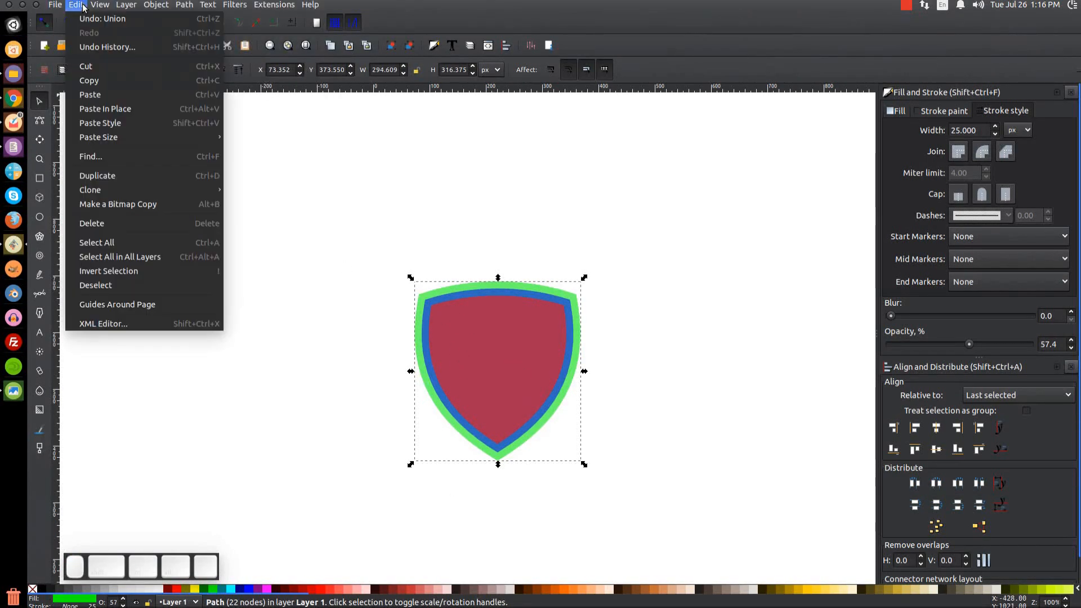
click(151, 175)
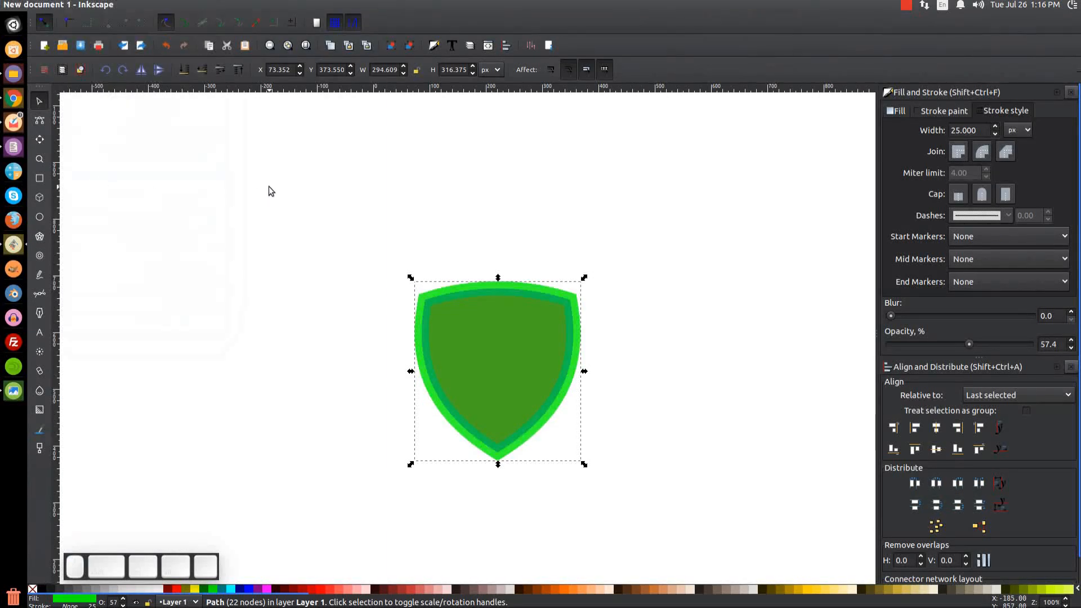
click(177, 594)
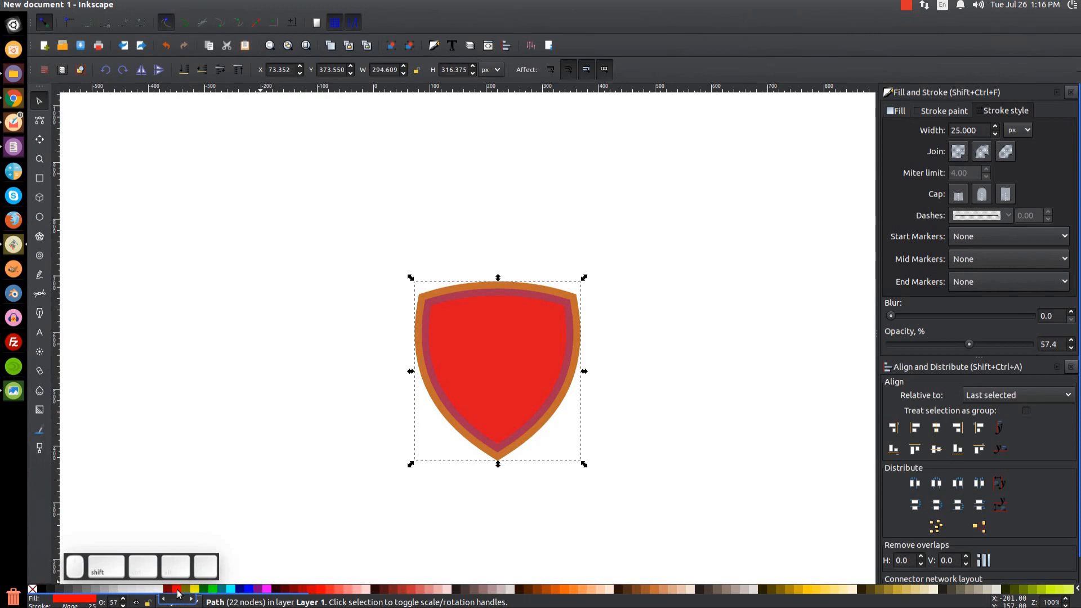
shift+click(177, 594)
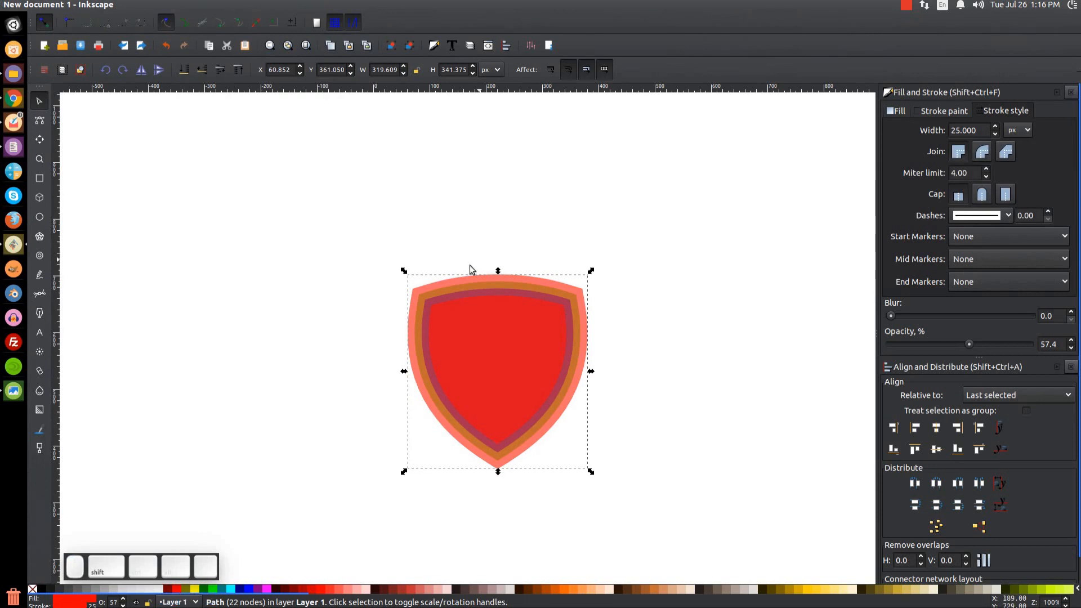
click(184, 69)
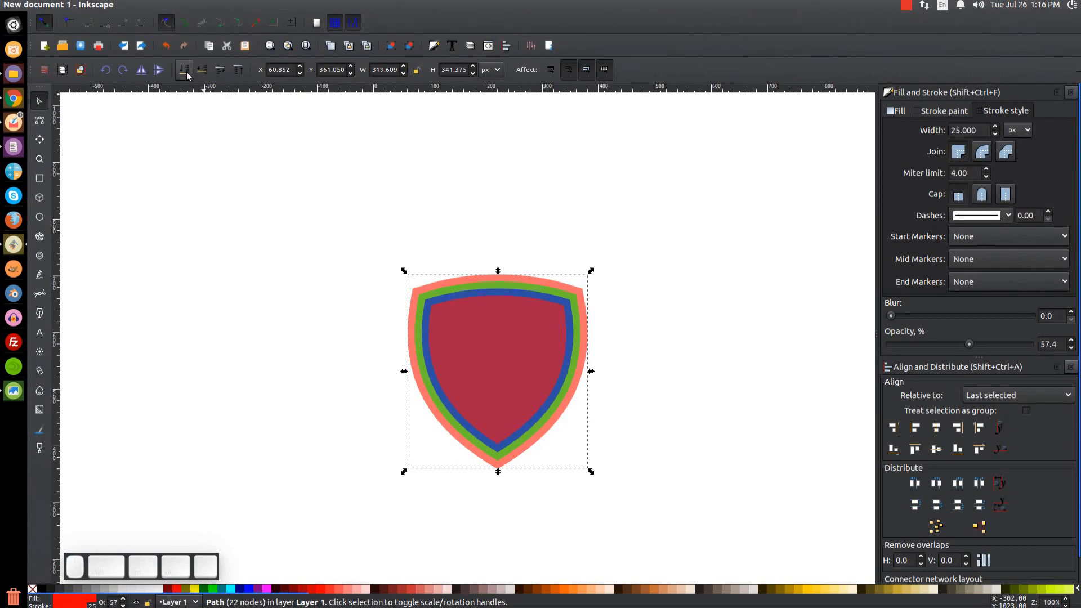
Convert the outermost red shield's stroke to a path
click(184, 5)
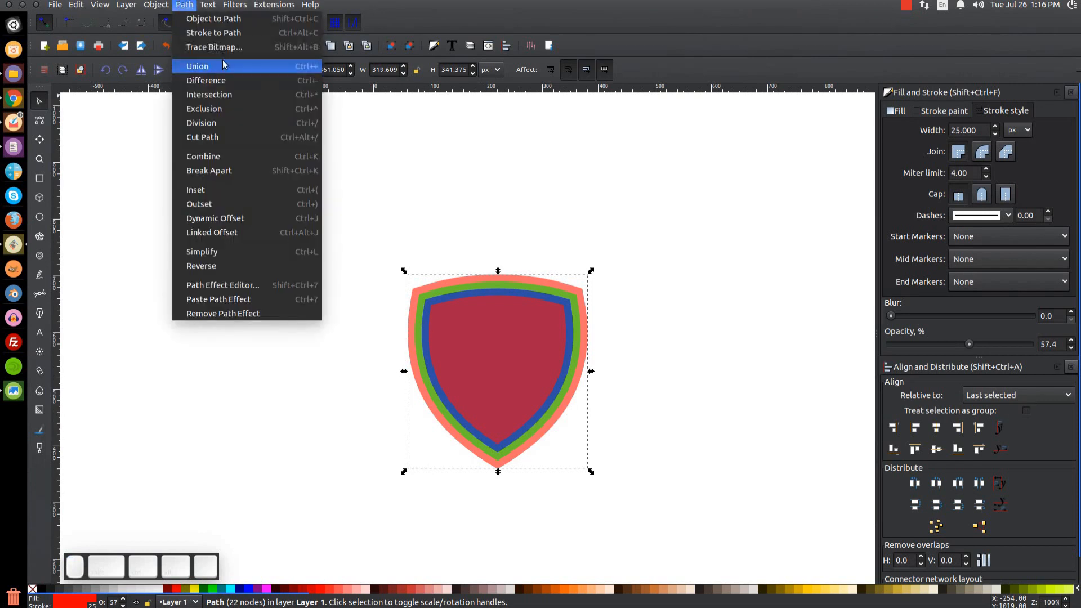
click(231, 32)
click(184, 4)
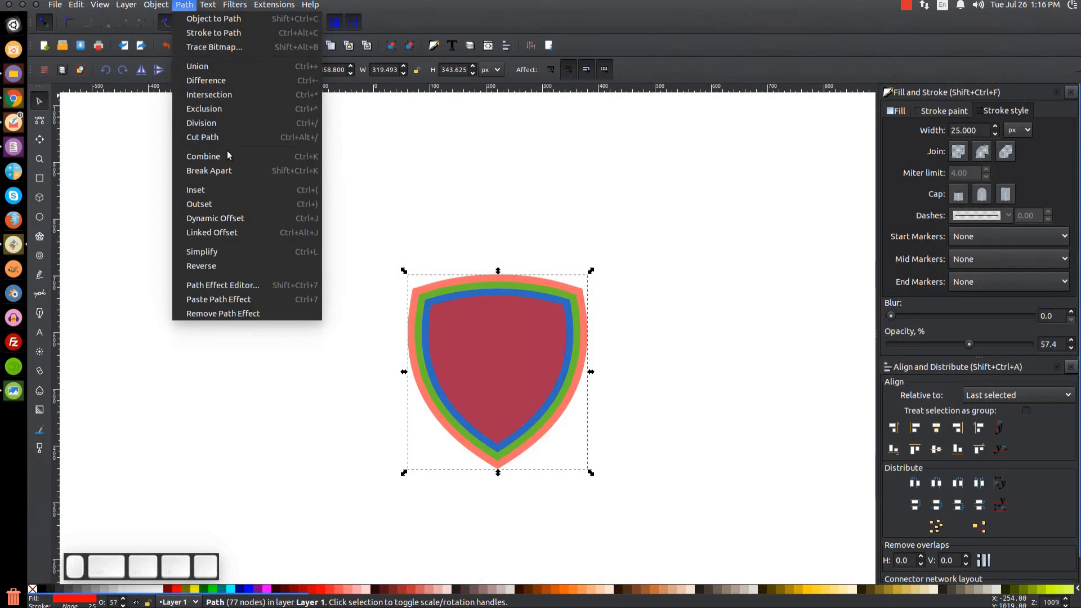
click(225, 169)
click(184, 5)
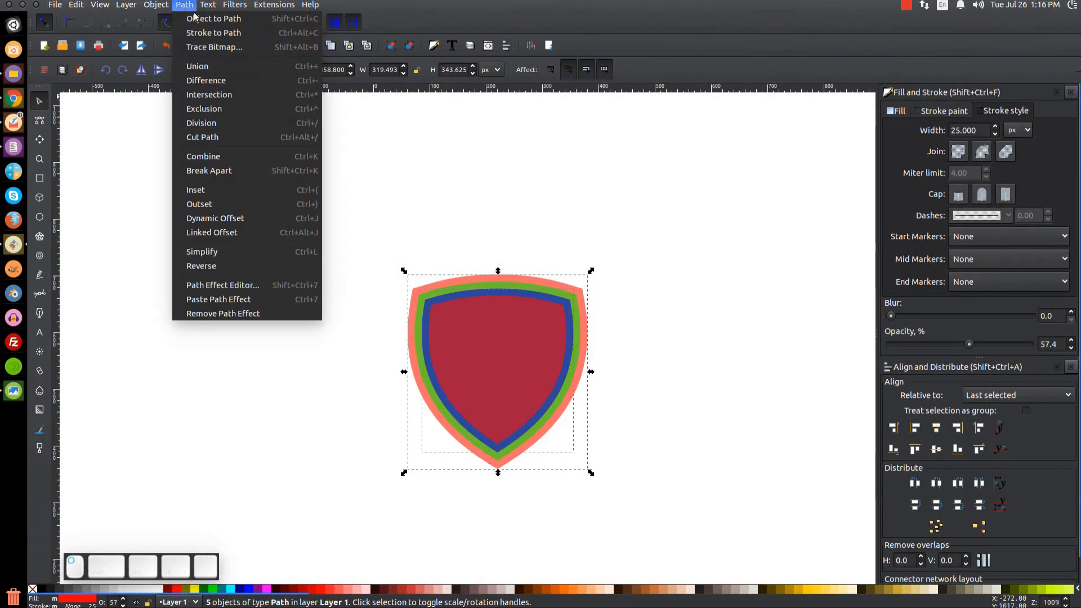
click(220, 65)
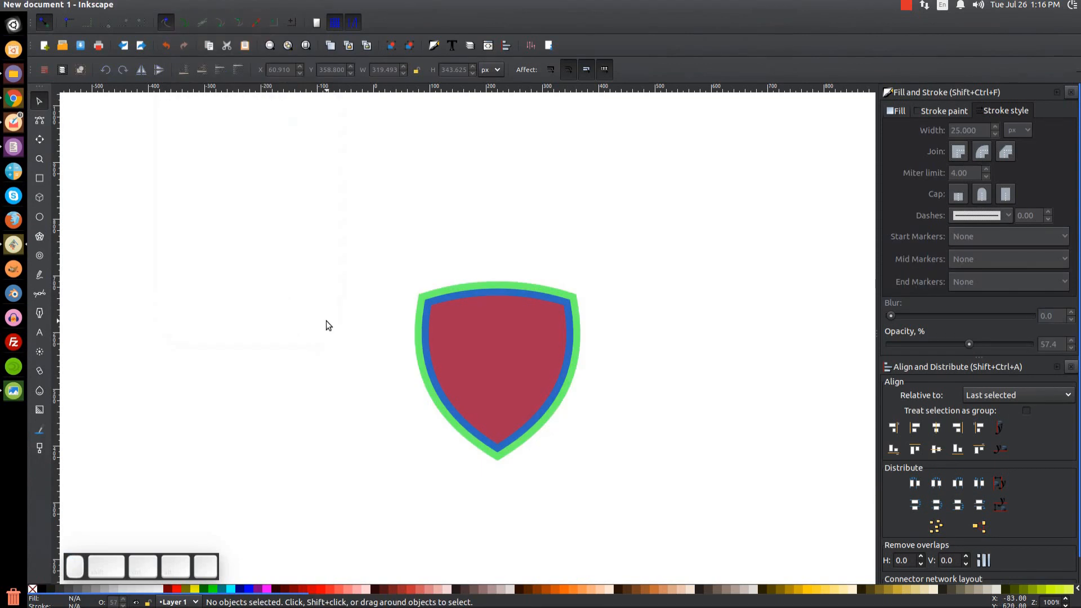
key(ctrl+z)
key(ctrl+z)
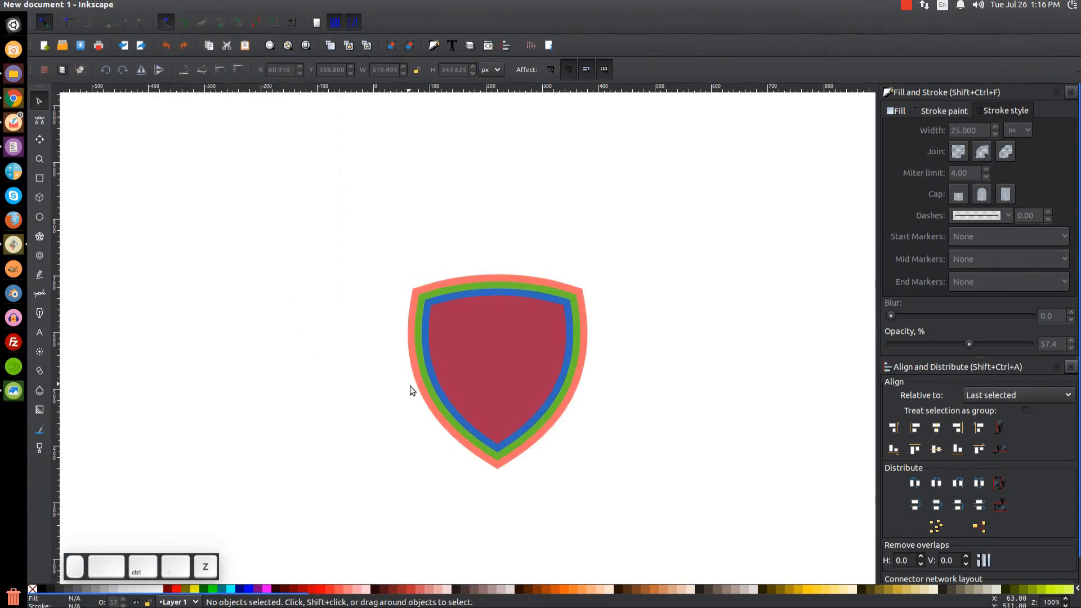
click(411, 304)
drag(410, 302, 347, 229)
key(ctrl+z)
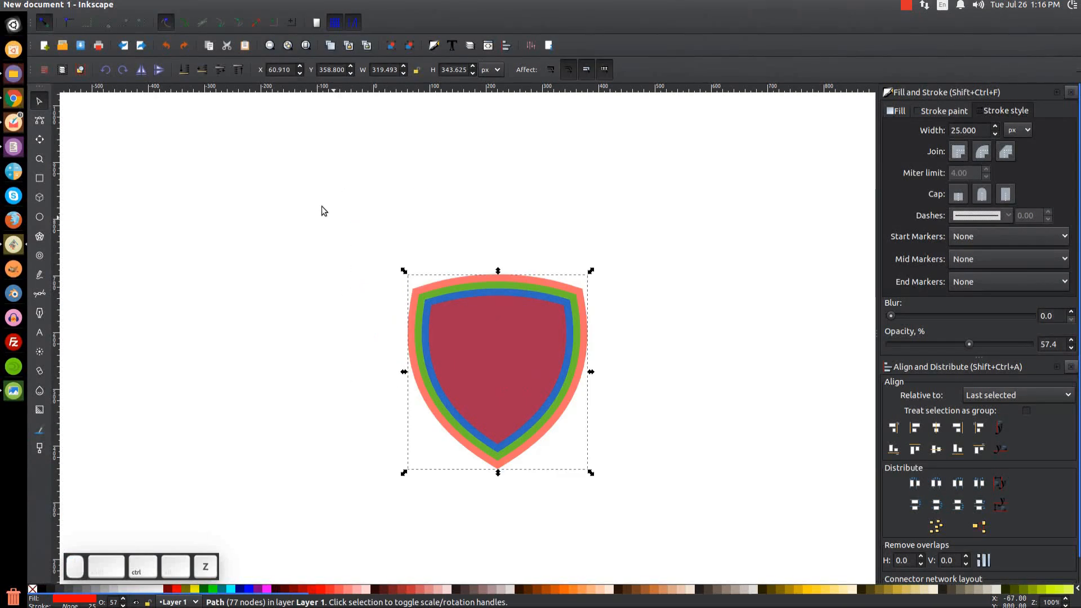
Break apart the converted red shield and delete all its inner leftover pieces, keeping only the outermost shield shape
click(184, 4)
click(223, 178)
scroll(418, 316, up, 4)
scroll(394, 326, down, 4)
scroll(412, 349, up, 3)
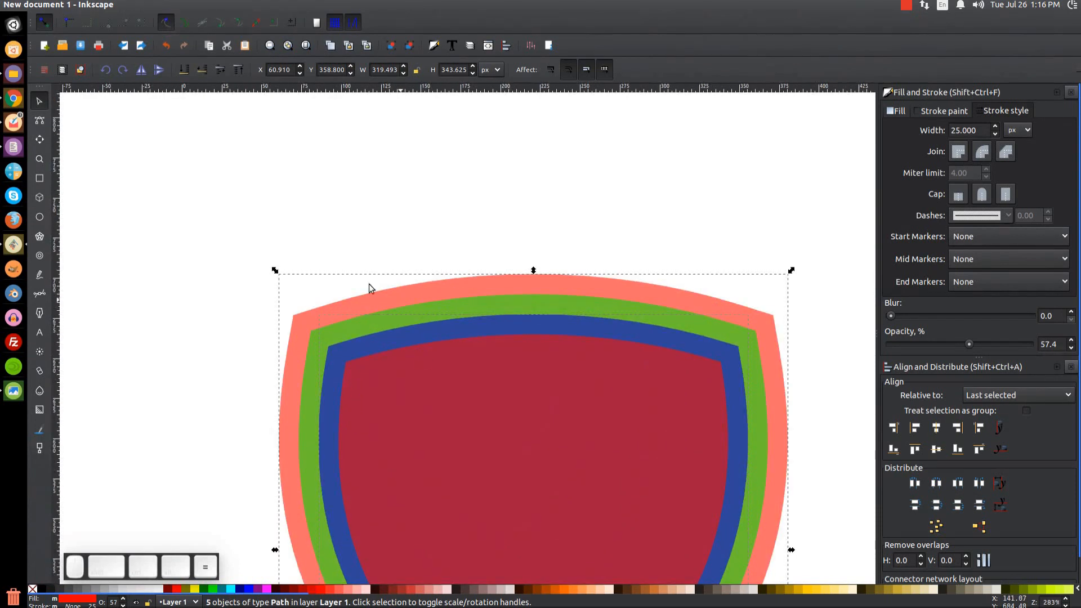
drag(464, 335, 503, 300)
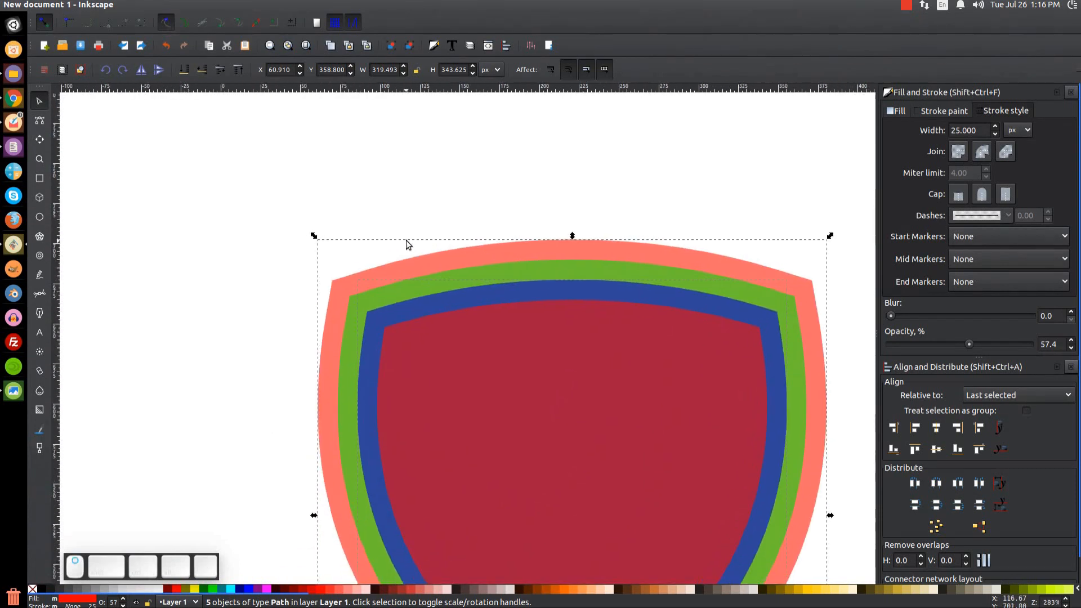
shift+click(336, 284)
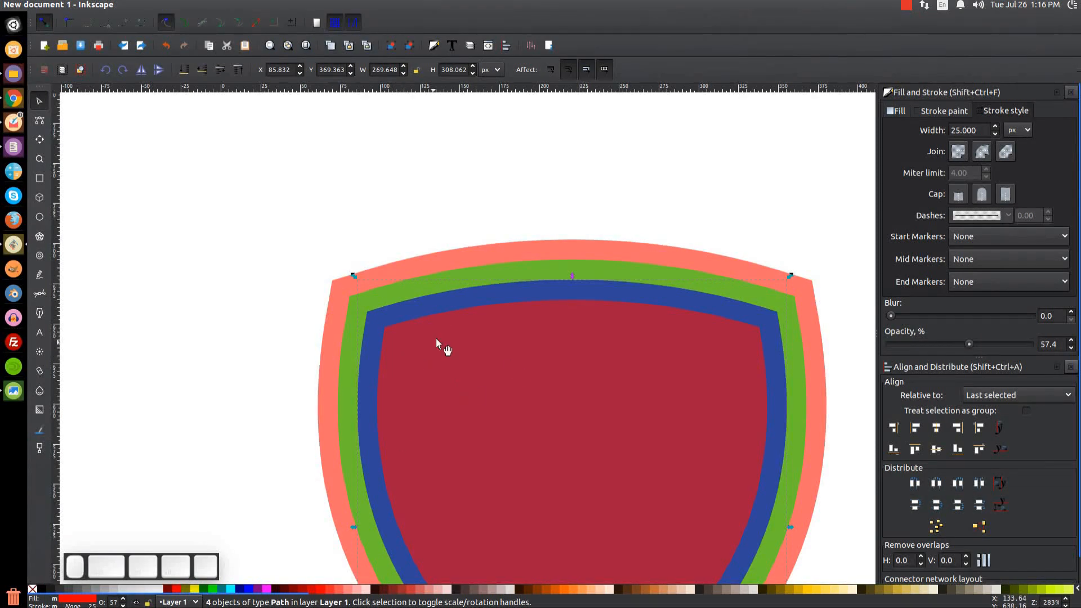
key(Delete)
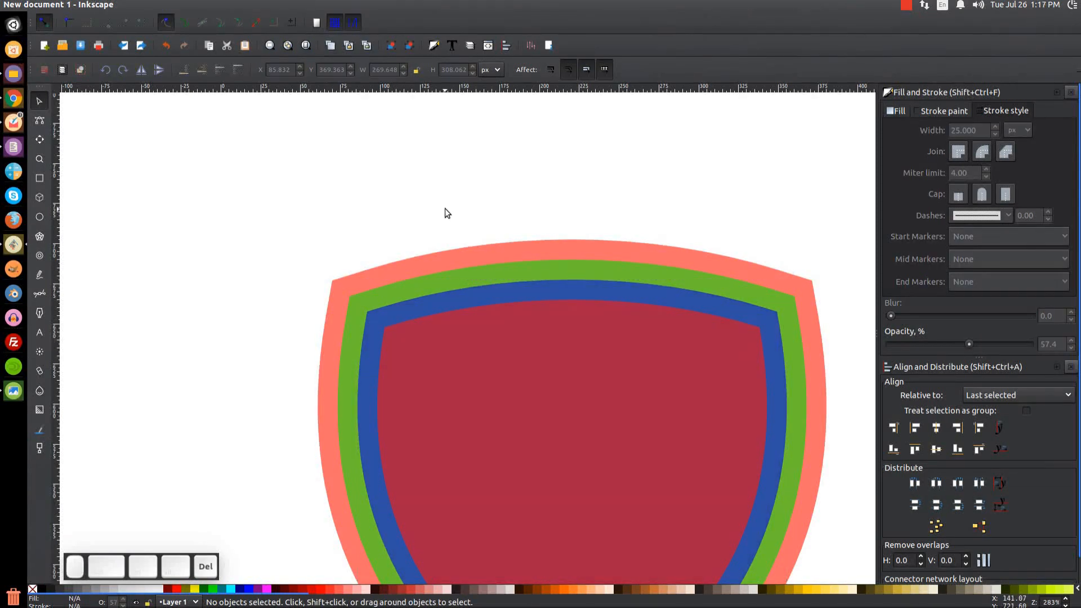
Compare the nested shields with the thumbnail.png reference in the image viewer, and return to the Inkscape drawing
drag(586, 307, 492, 309)
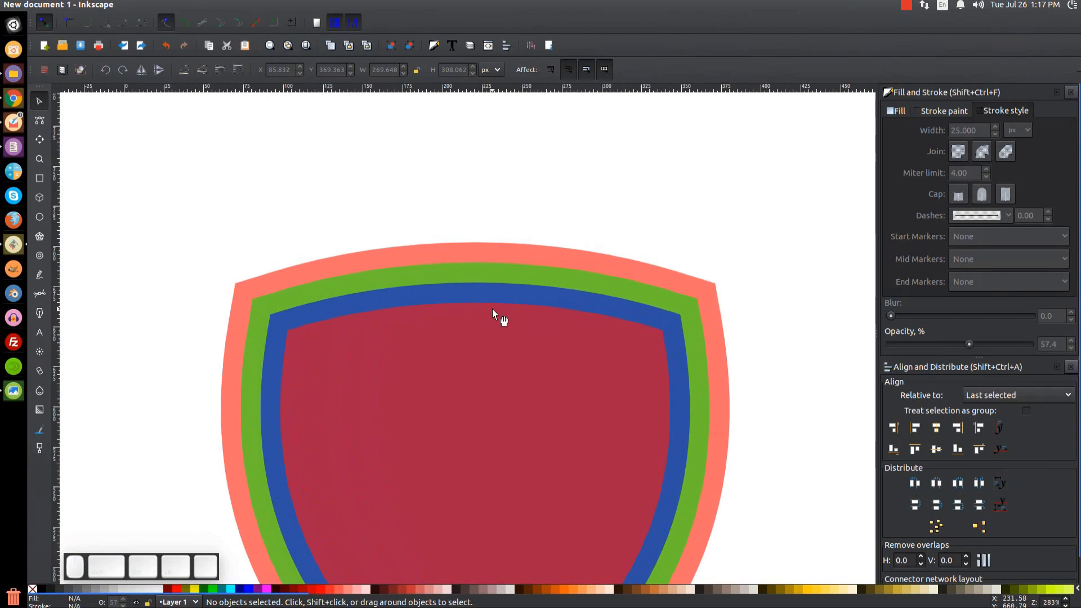
key(1)
drag(480, 347, 478, 302)
drag(481, 415, 471, 393)
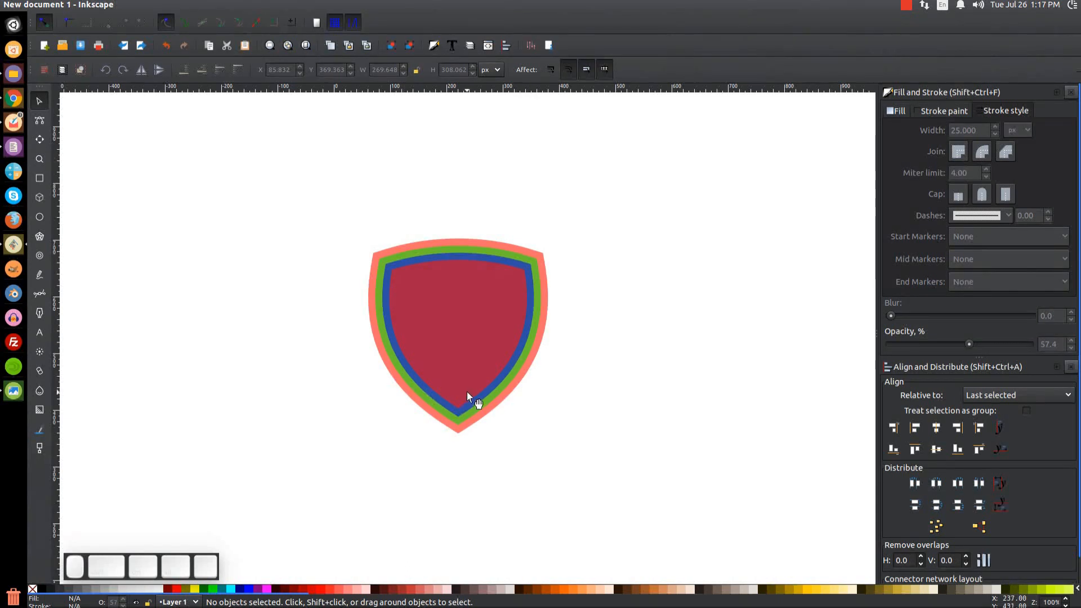
click(13, 391)
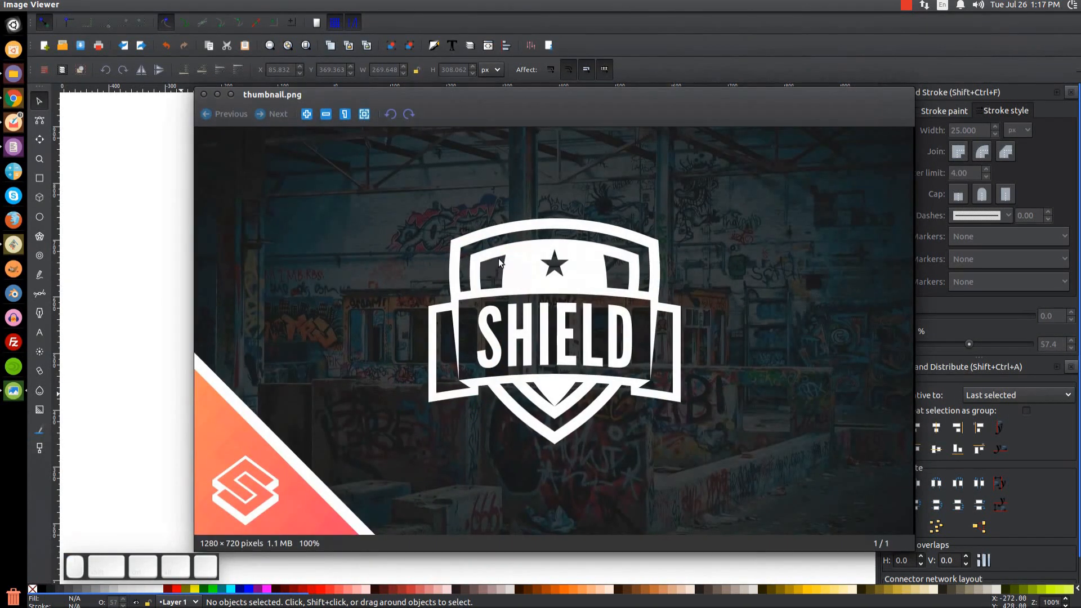
key(ctrl+shift+s)
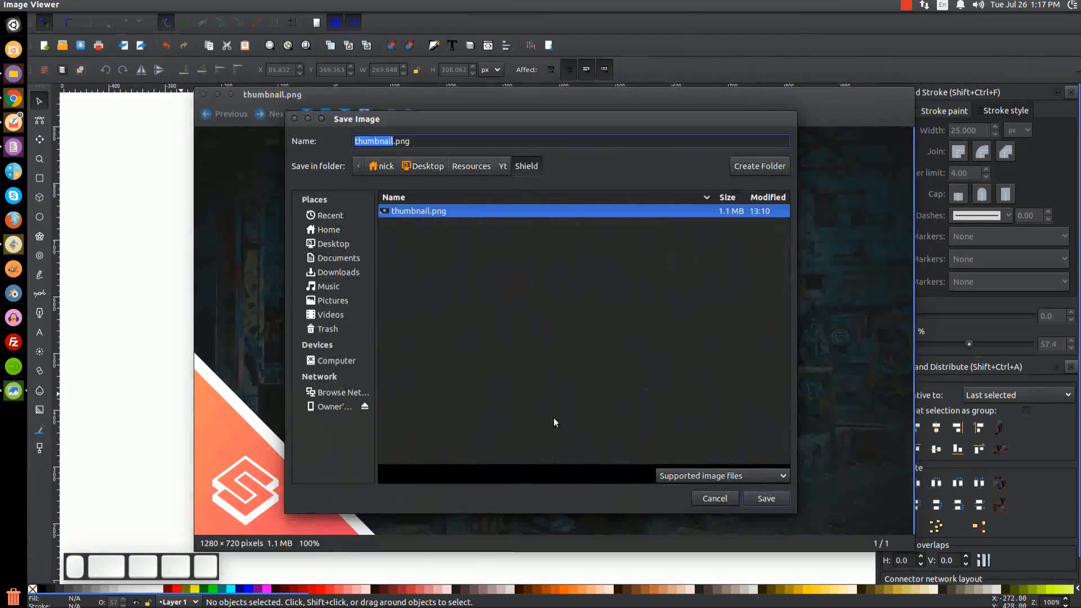
click(307, 119)
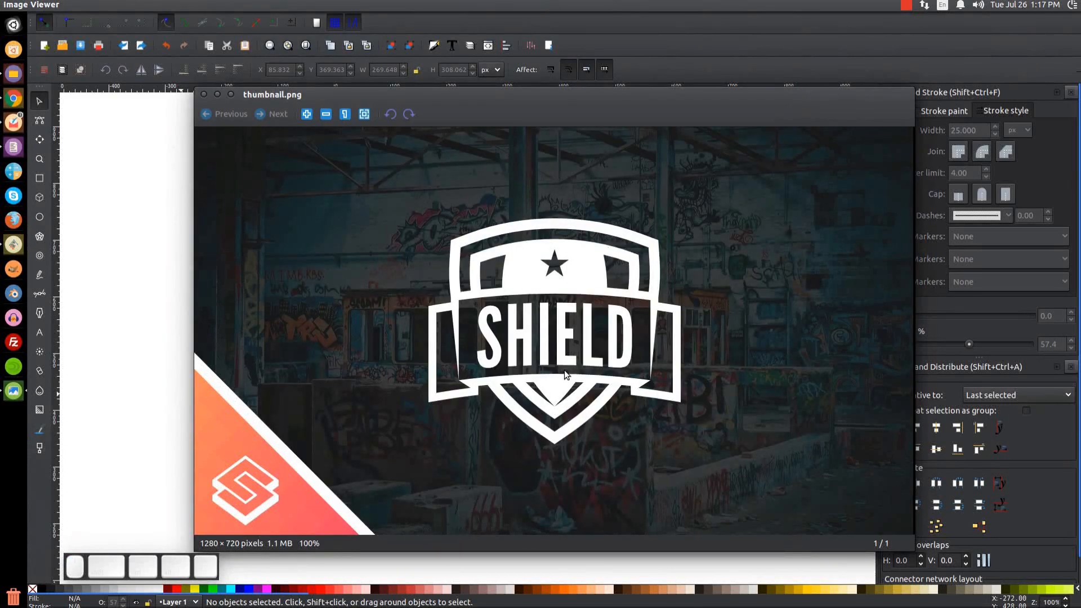
click(219, 94)
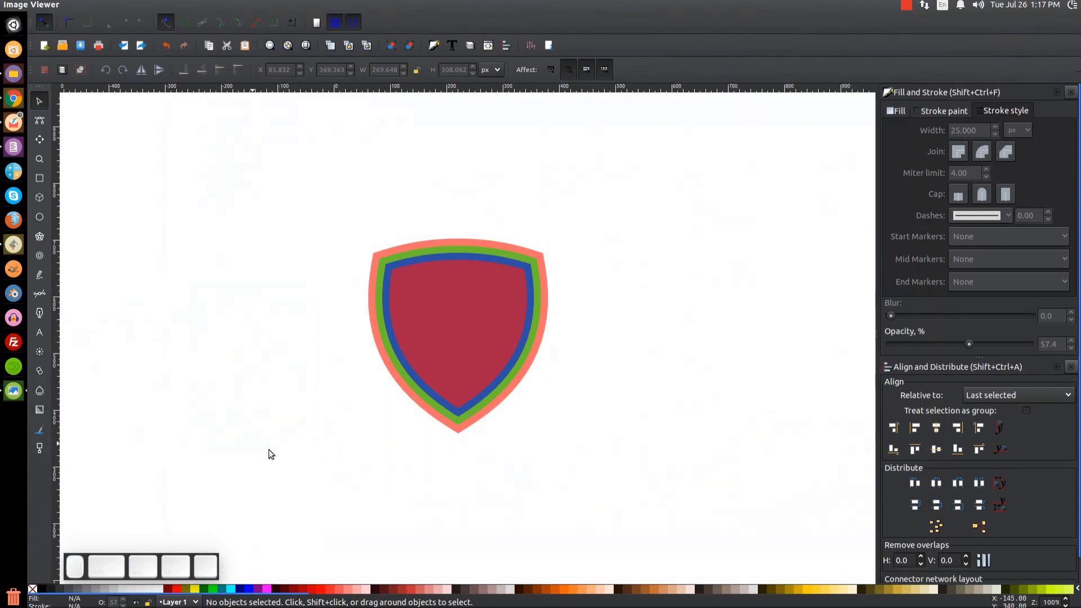
Duplicate the innermost red shield and fill the copy with black
click(443, 276)
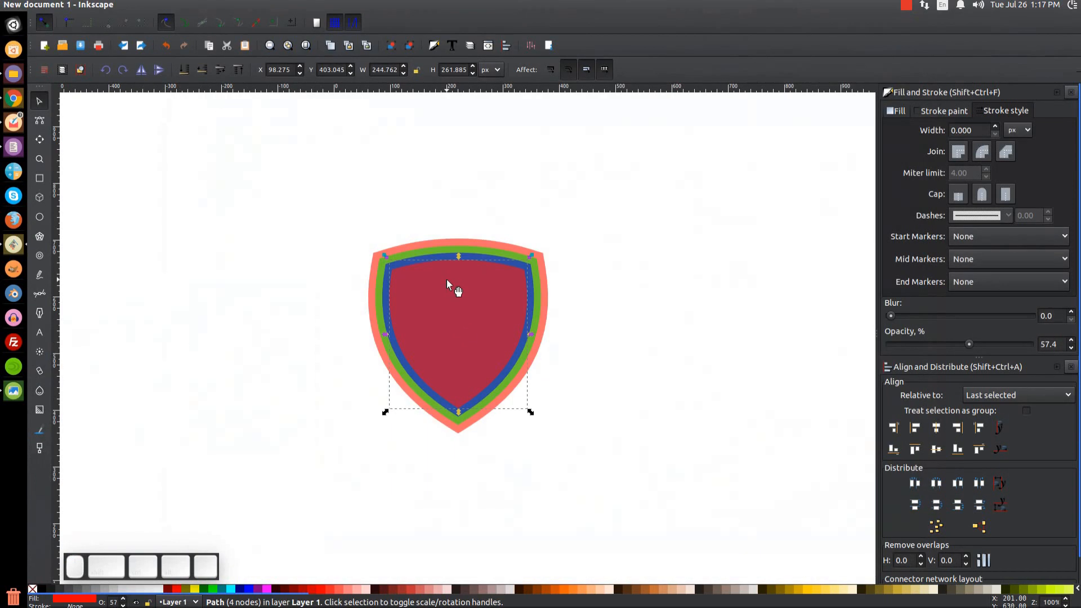
right_click(447, 279)
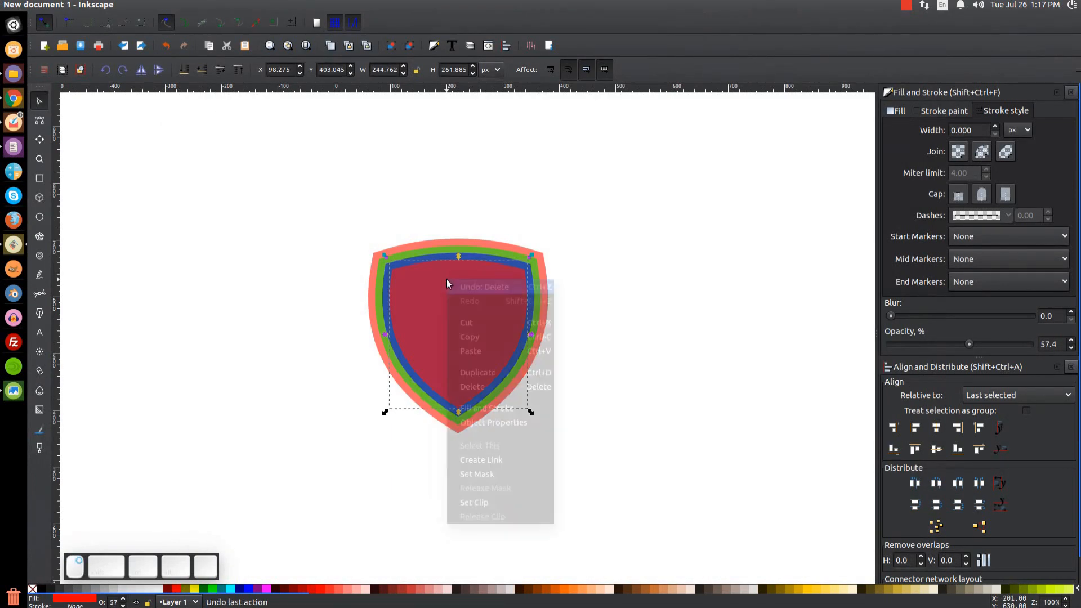
click(485, 372)
click(45, 590)
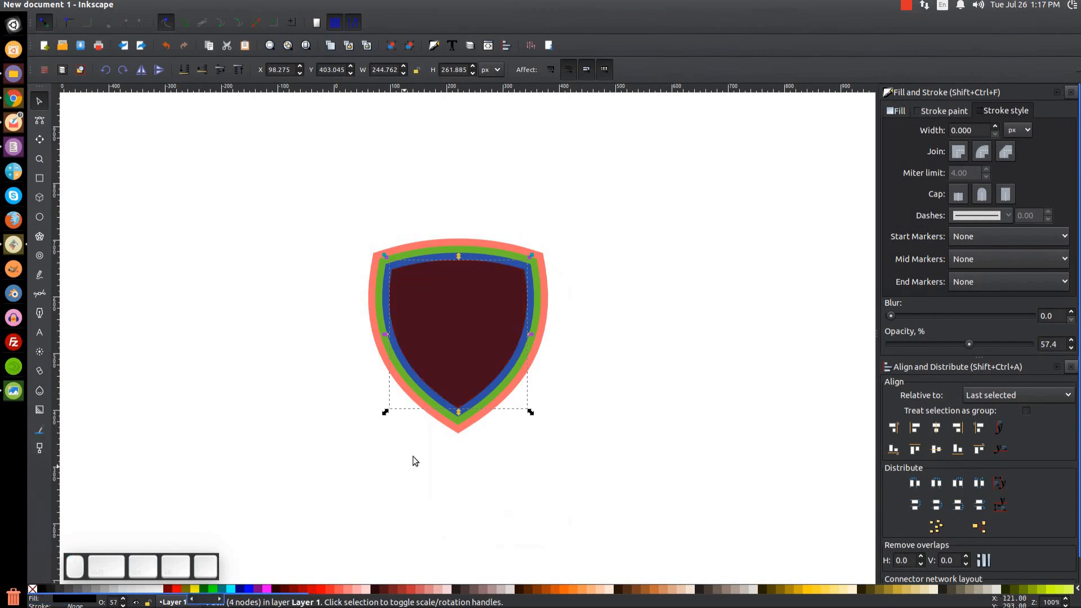
Duplicate the black inner shield and fill the new copy with green
right_click(451, 281)
click(484, 379)
click(209, 589)
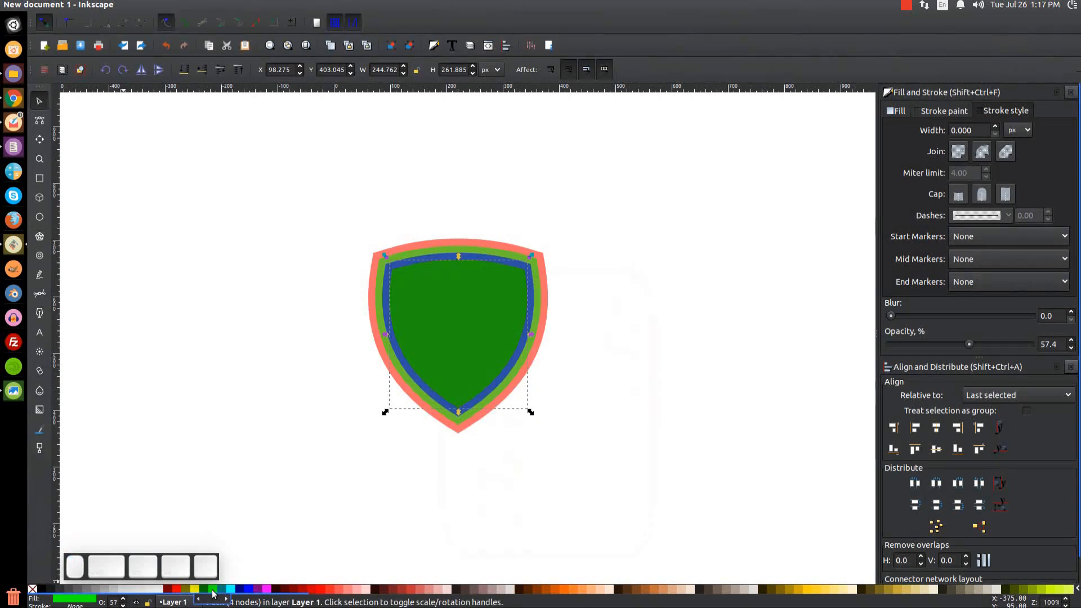
Enable snapping to cusp nodes, place the green shield's rotation centre on its lower tip, and rotate it slightly clockwise
click(223, 25)
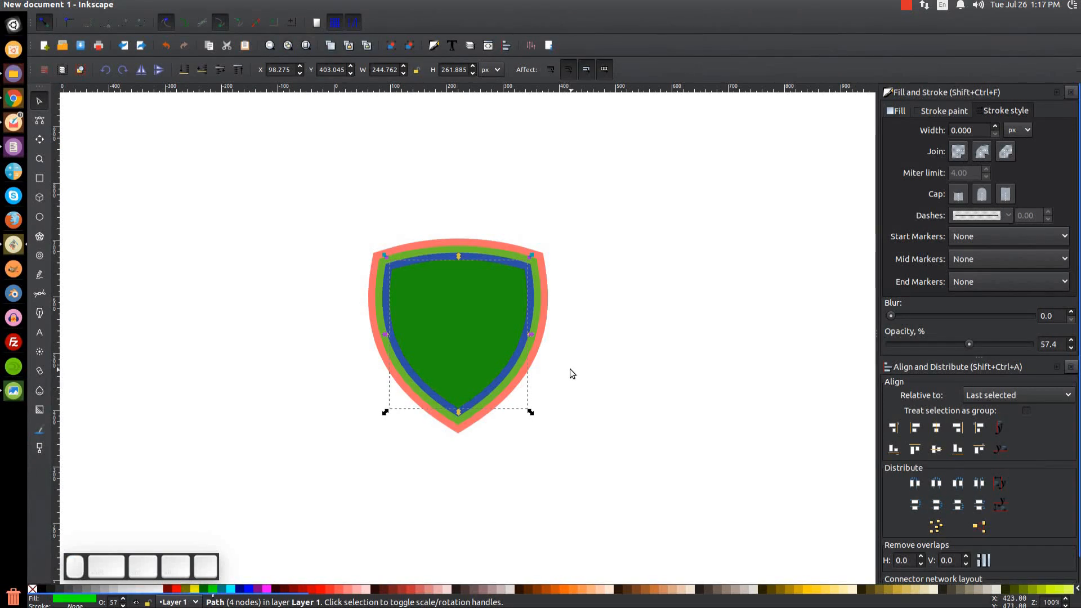
click(495, 288)
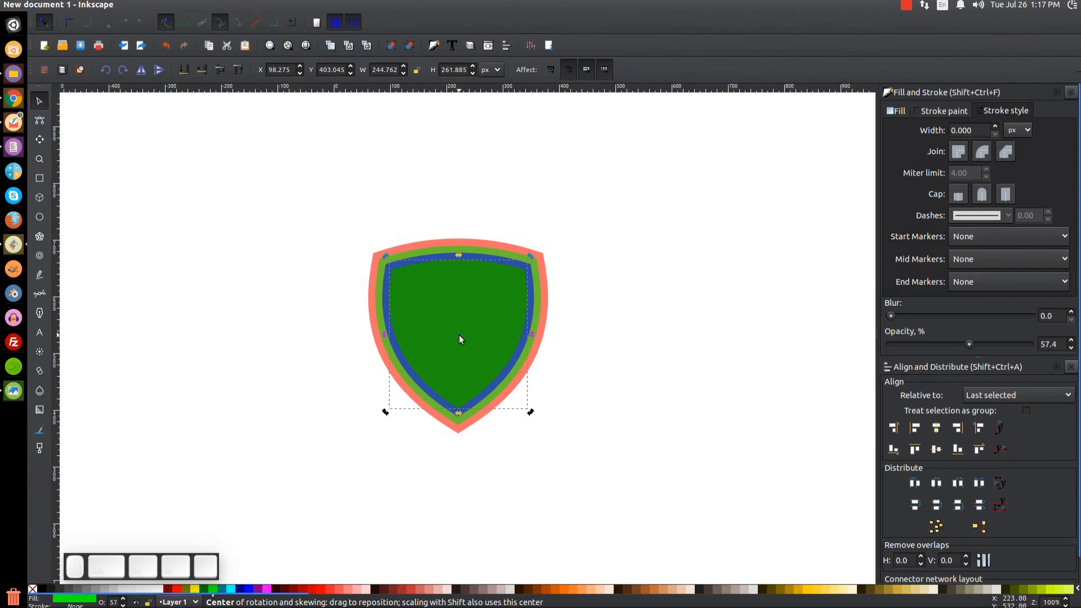
drag(459, 335, 462, 343)
drag(461, 409, 461, 410)
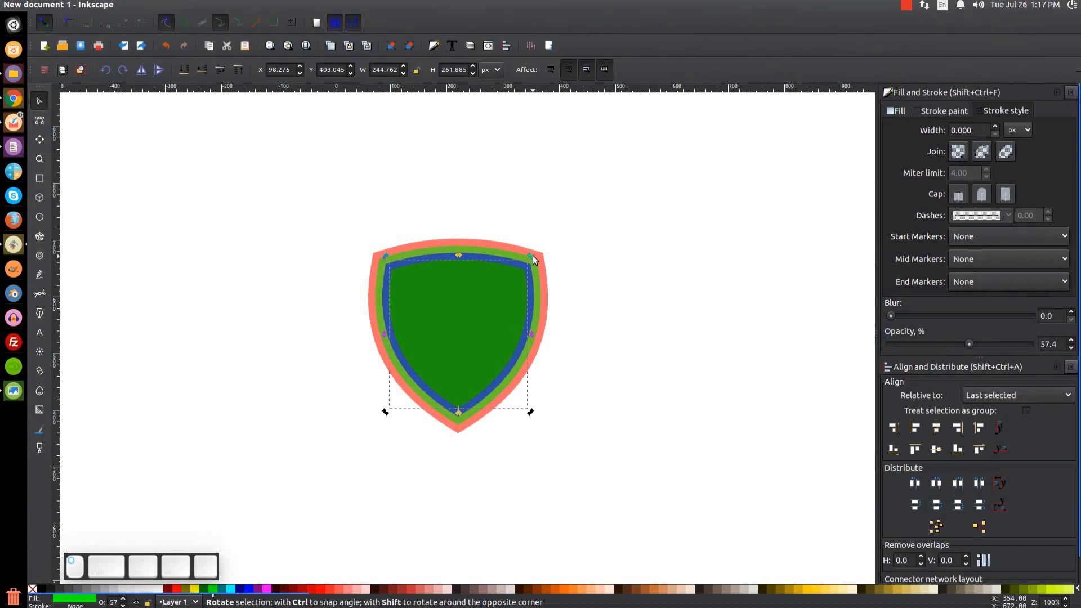
drag(535, 255, 557, 270)
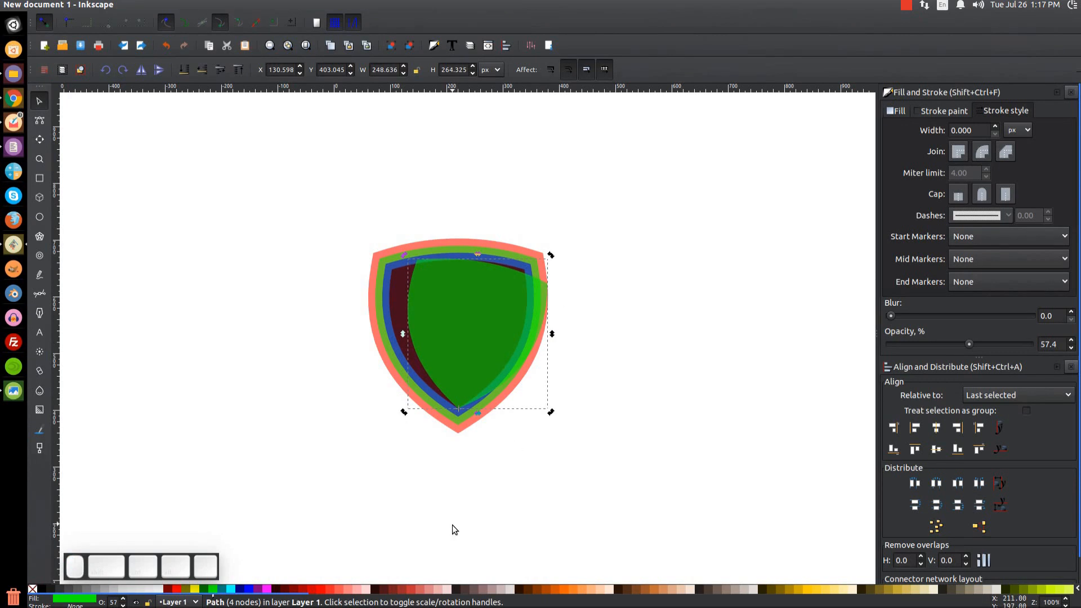
Subtract the rotated green shield from the black inner shield with a Difference operation
key(shift)
shift+click(397, 283)
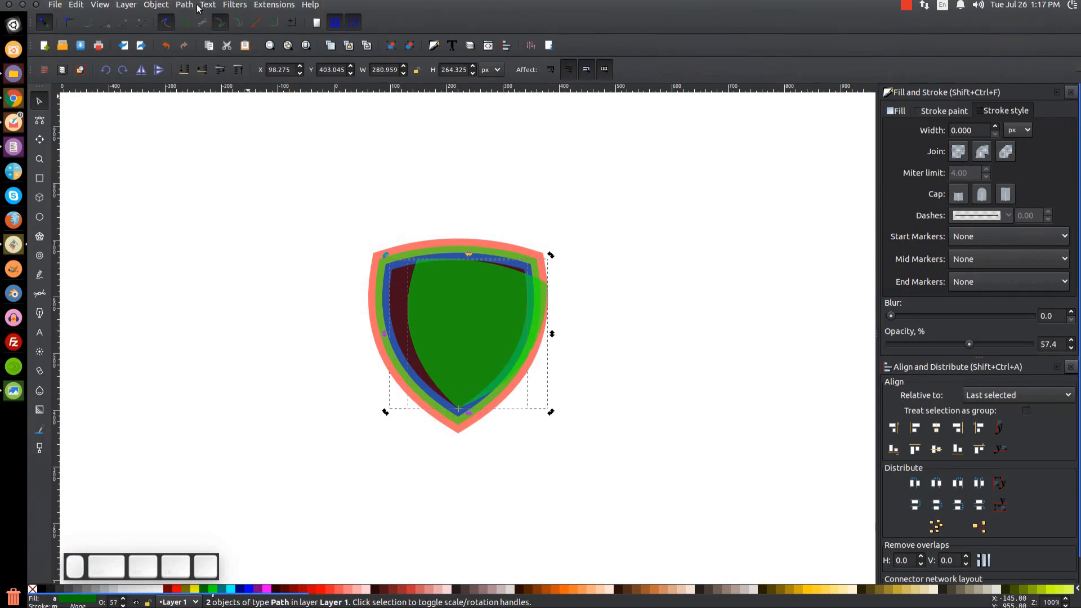
click(185, 5)
click(217, 81)
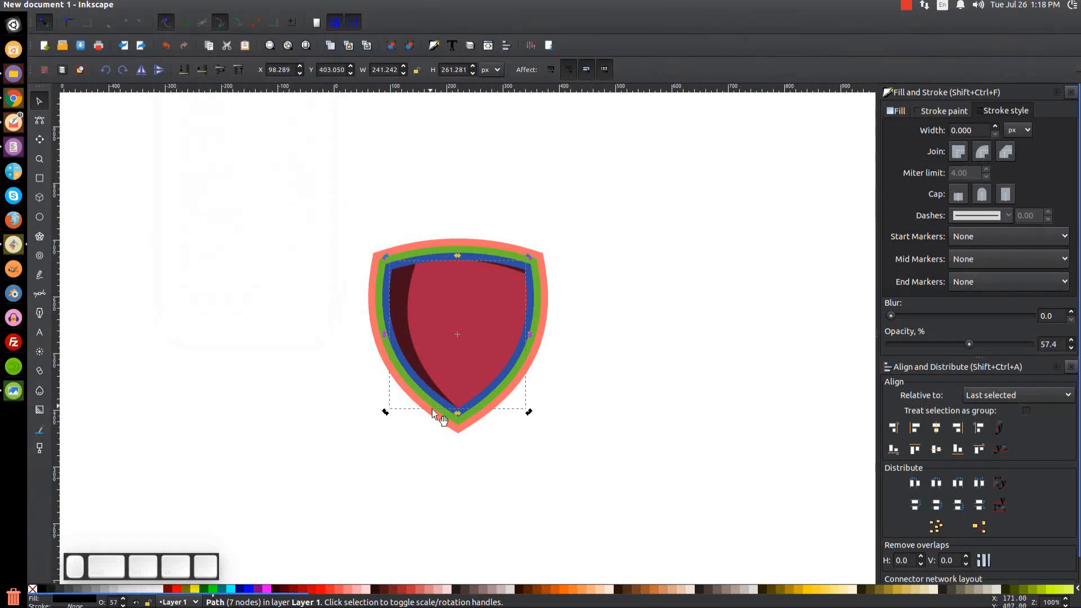
Break apart the remaining black shape and delete the thin sliver near the shield's upper-right corner, keeping the left crescent
scroll(482, 254, up, 4)
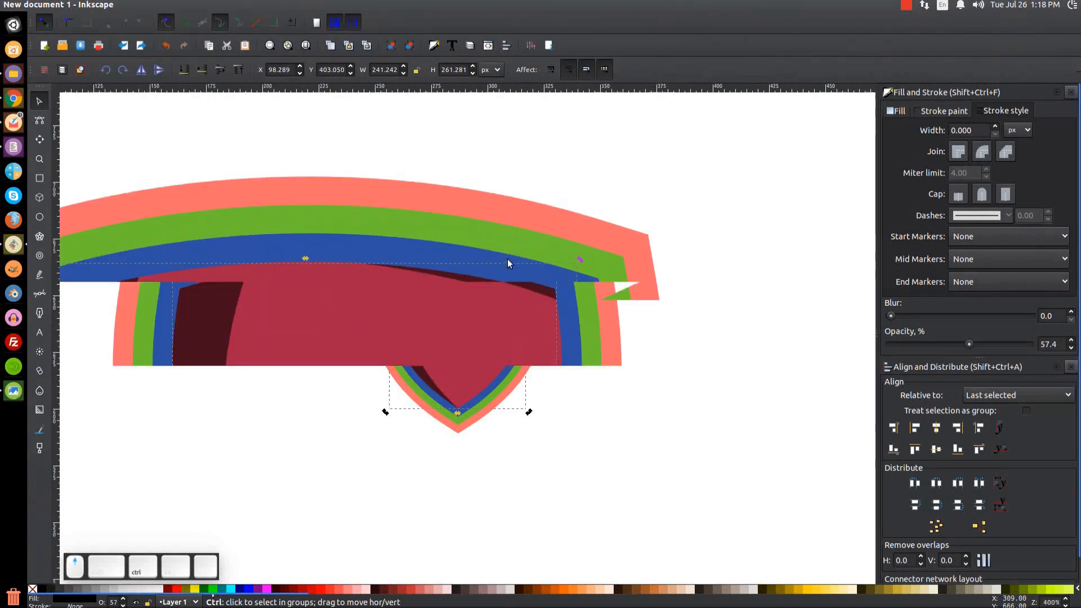
scroll(521, 304, down, 4)
scroll(435, 399, up, 1)
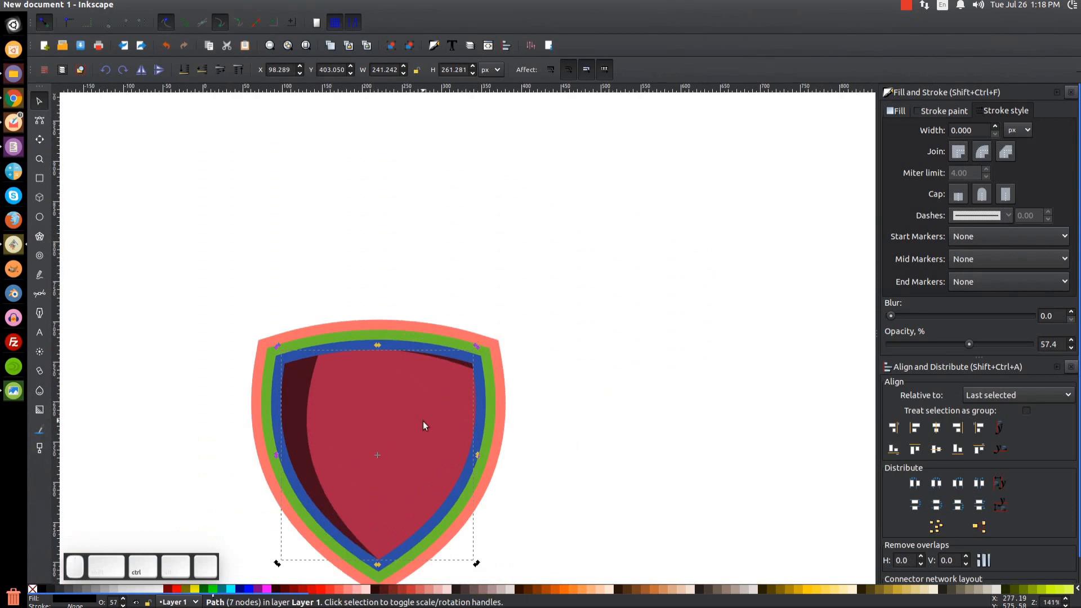
scroll(474, 339, down, 1)
click(183, 6)
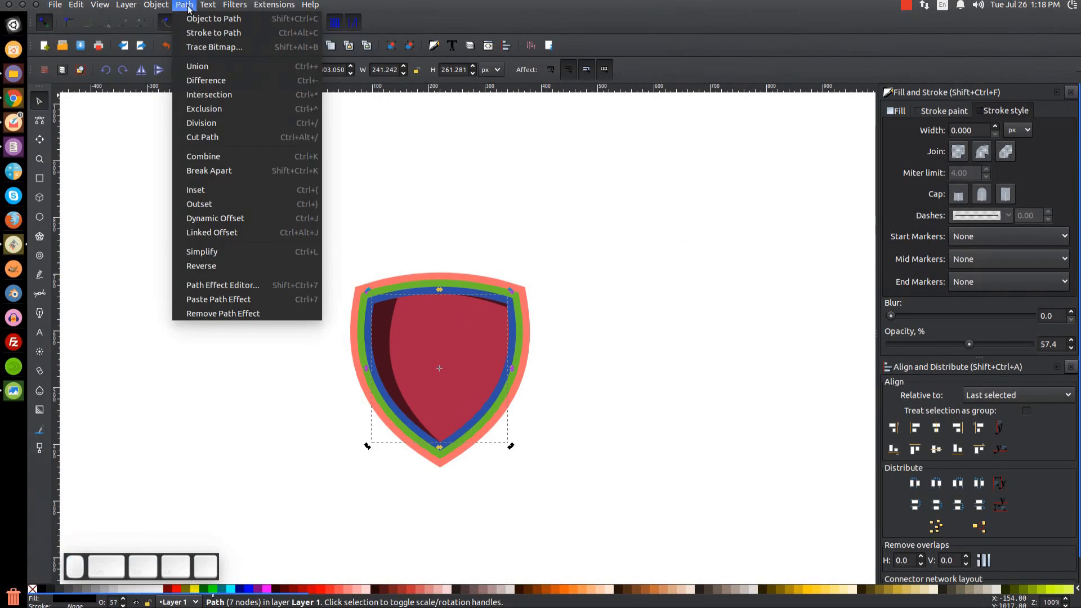
click(201, 170)
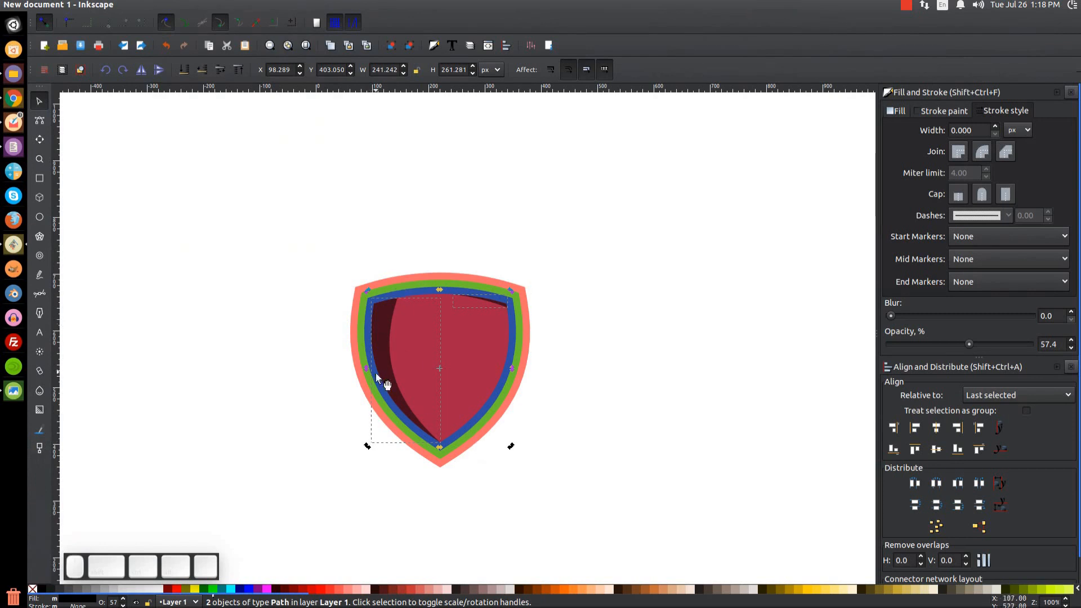
key(shift)
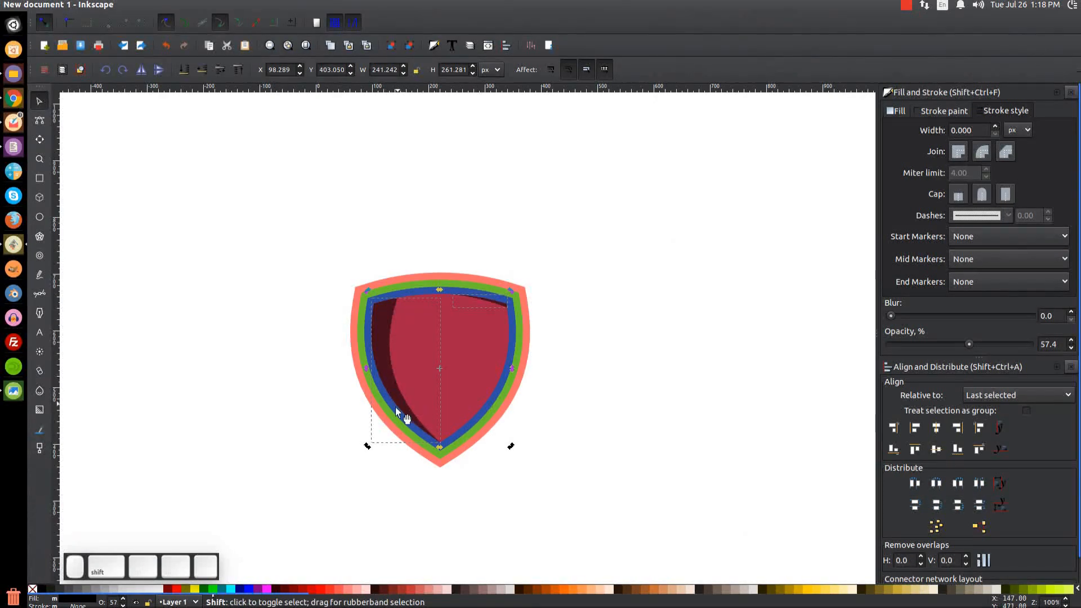
shift+click(387, 319)
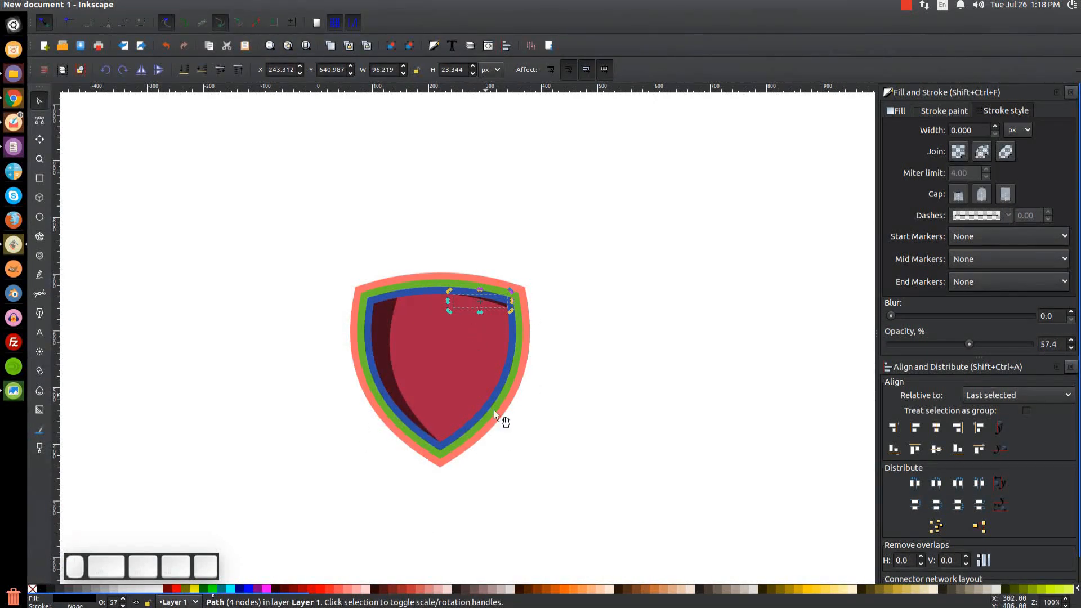
key(Delete)
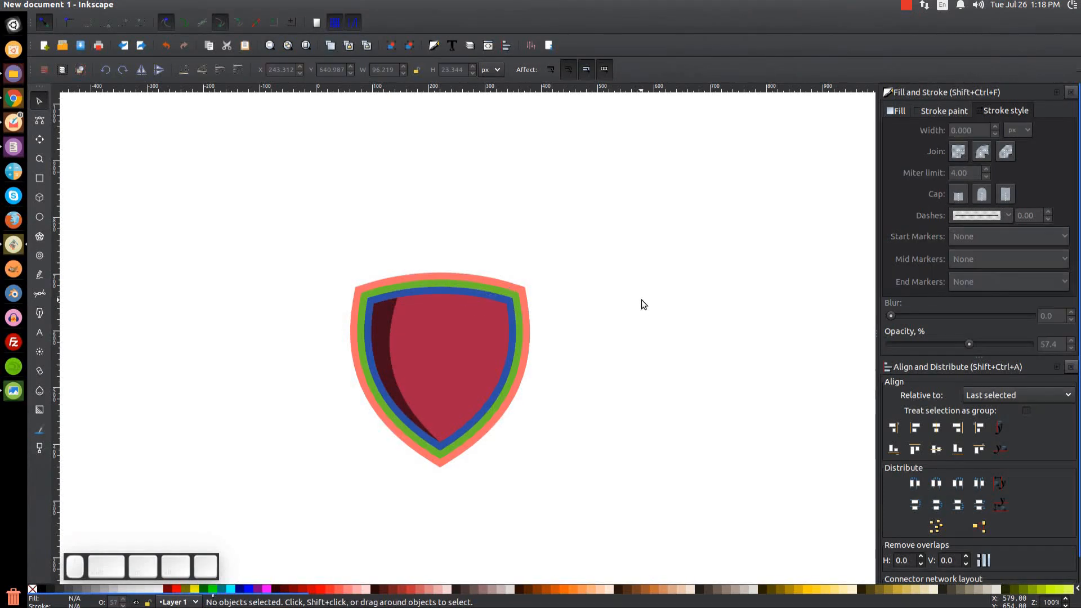
Duplicate the black crescent along the inner shield's left side
click(385, 316)
right_click(386, 316)
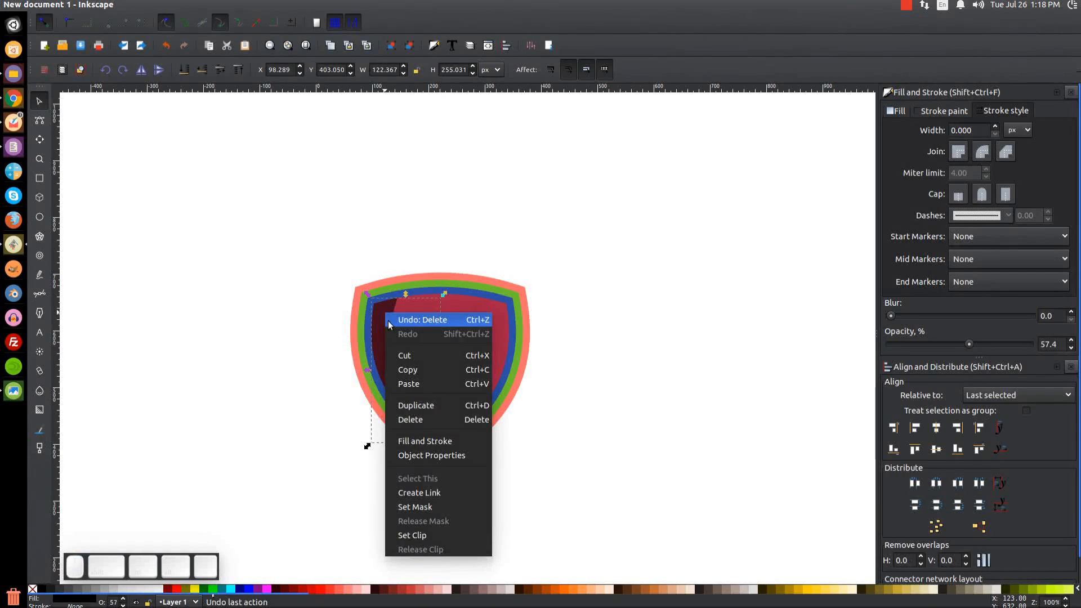
click(421, 406)
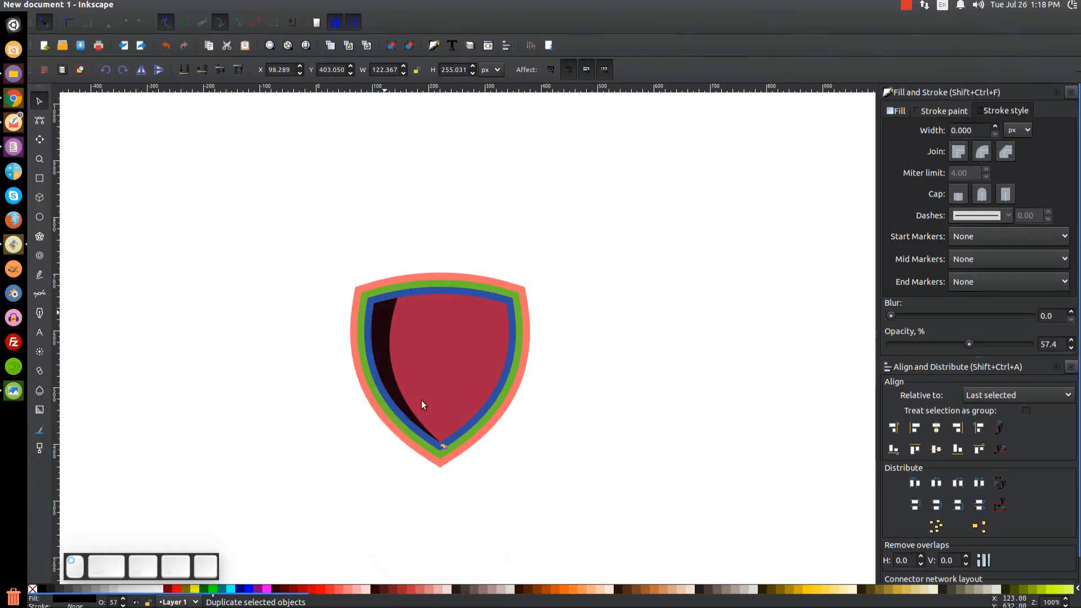
Mirror the duplicate crescent horizontally, place it along the inner shield's opposite side, and delete the innermost red shield
click(141, 69)
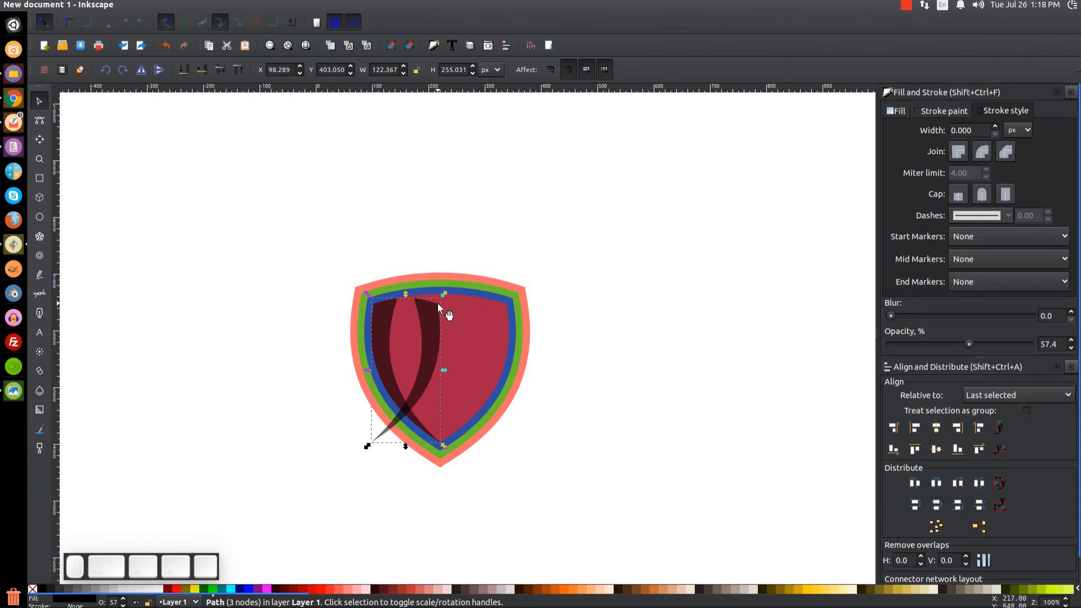
drag(437, 305, 508, 305)
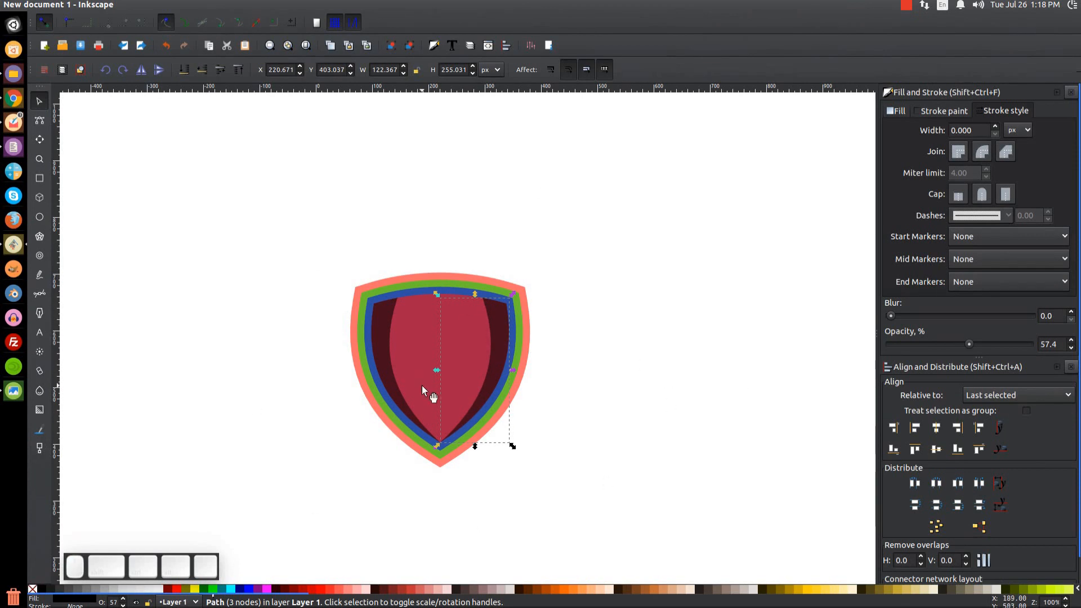
drag(432, 336, 685, 226)
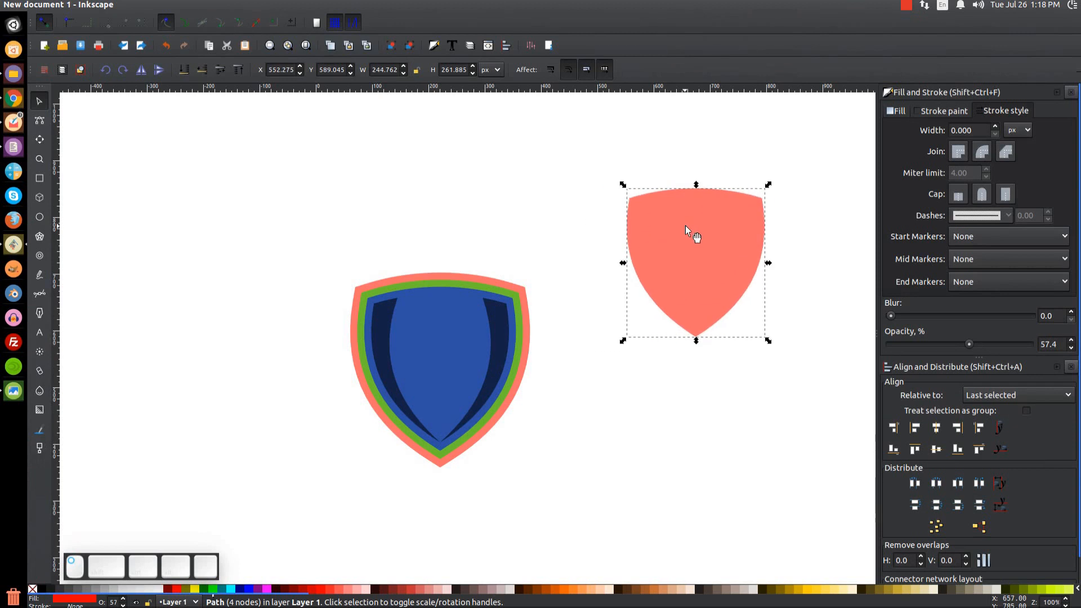
key(Delete)
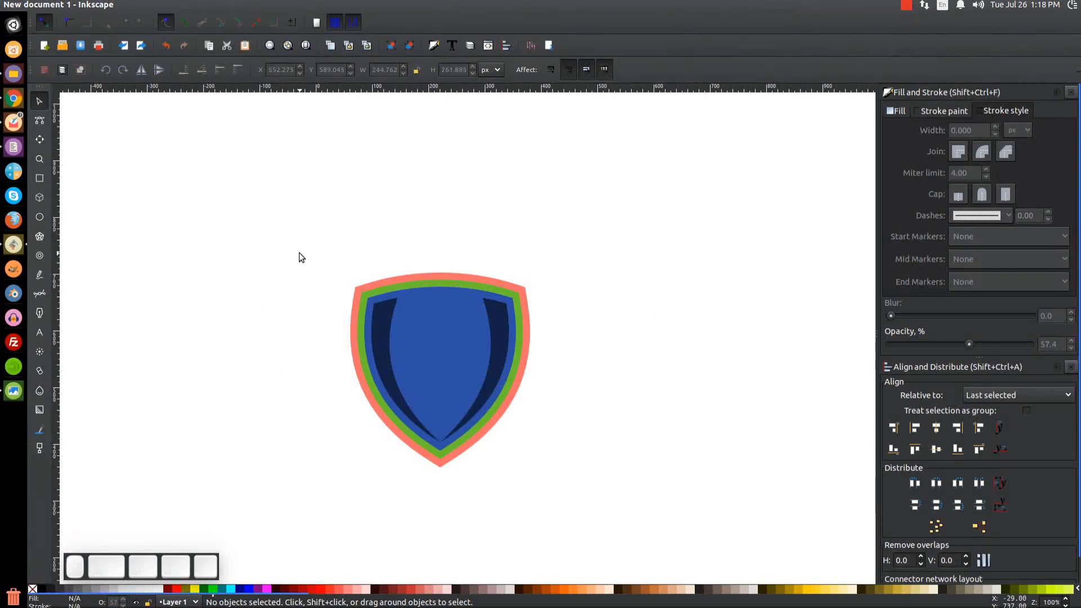
Subtract the blue shield from the green shield with a Difference operation, leaving a green ring
key(plus)
key(plus)
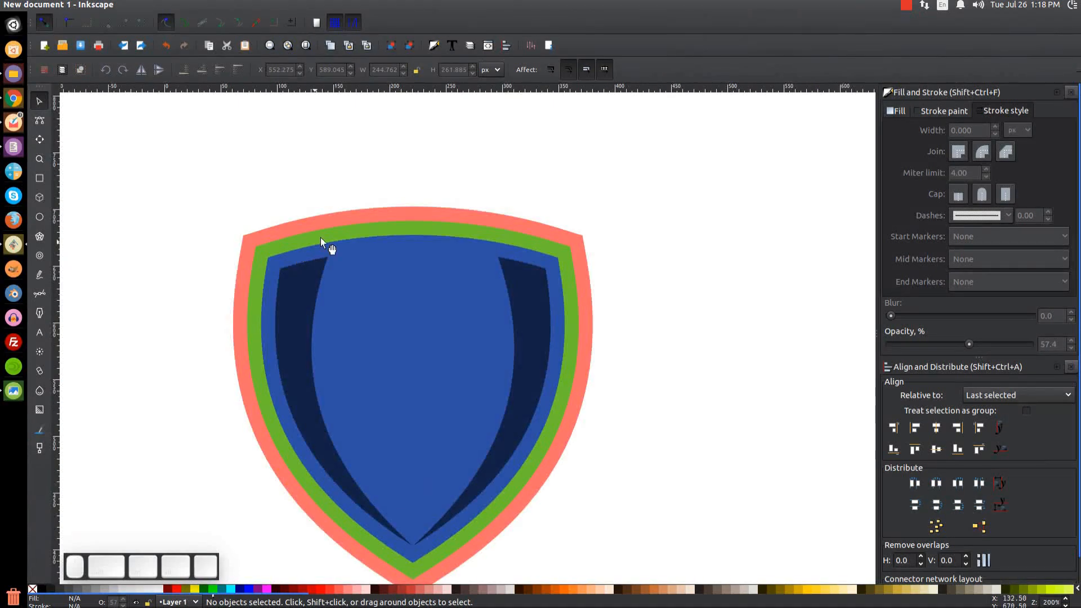
drag(313, 236, 400, 199)
click(497, 225)
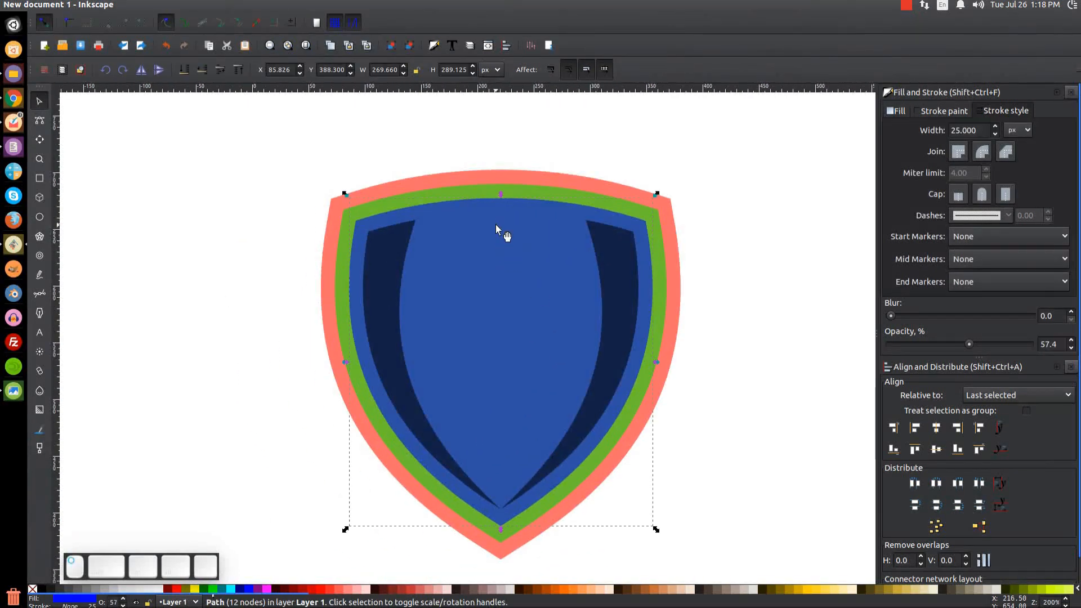
shift+click(342, 224)
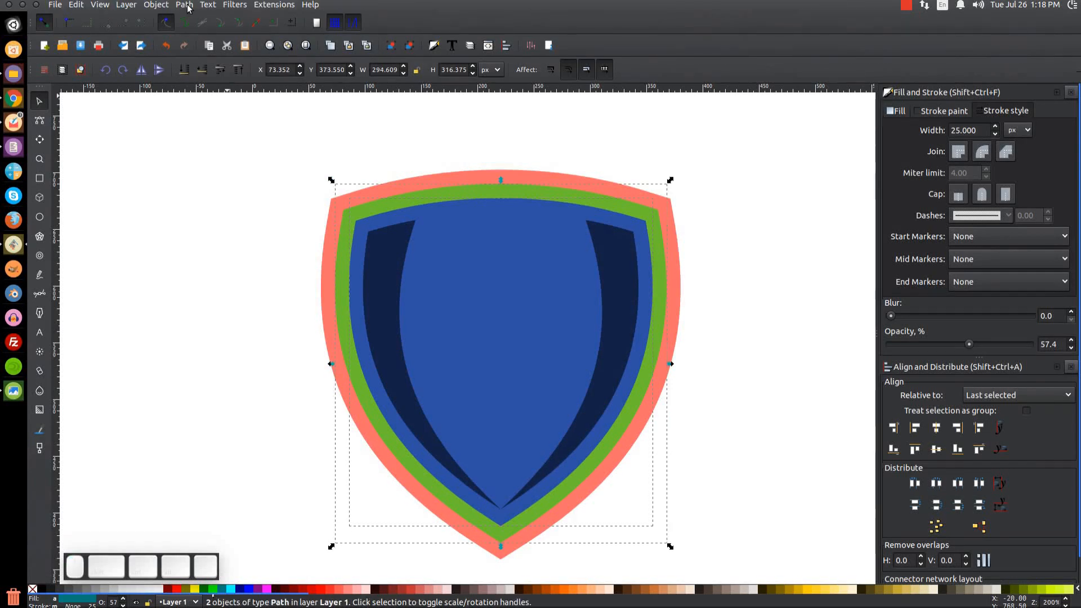
click(184, 6)
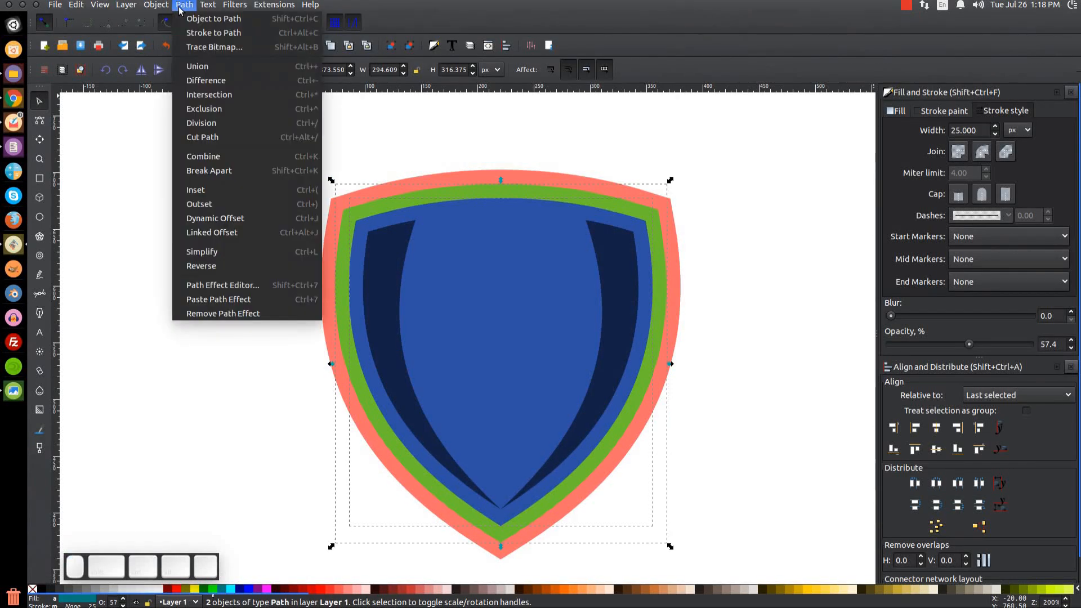
click(205, 79)
Unite the green ring and both dark crescents into one path with a Union operation
key(shift)
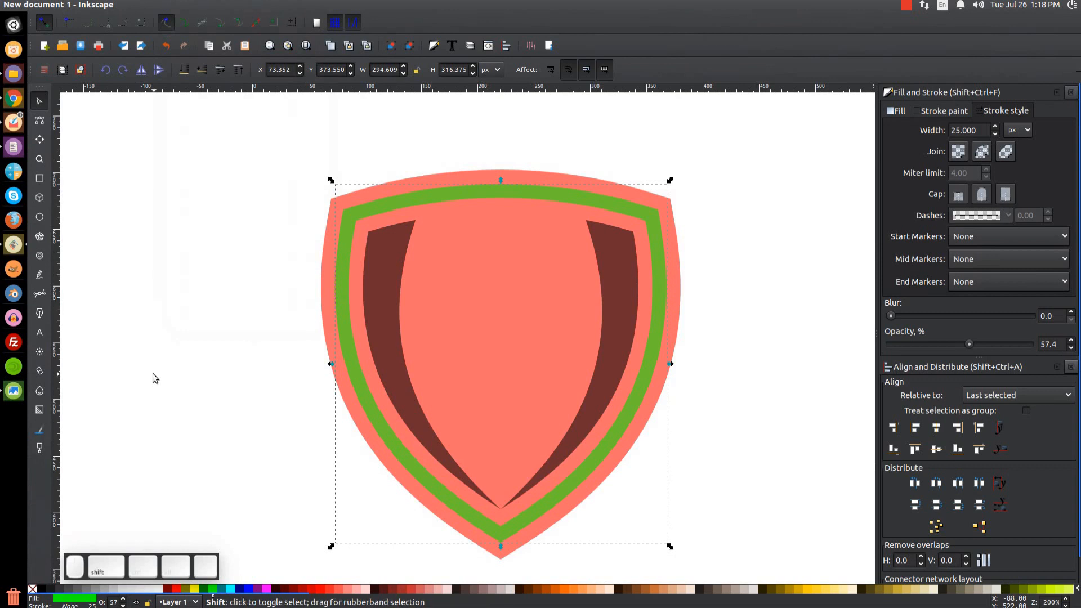
shift+click(385, 248)
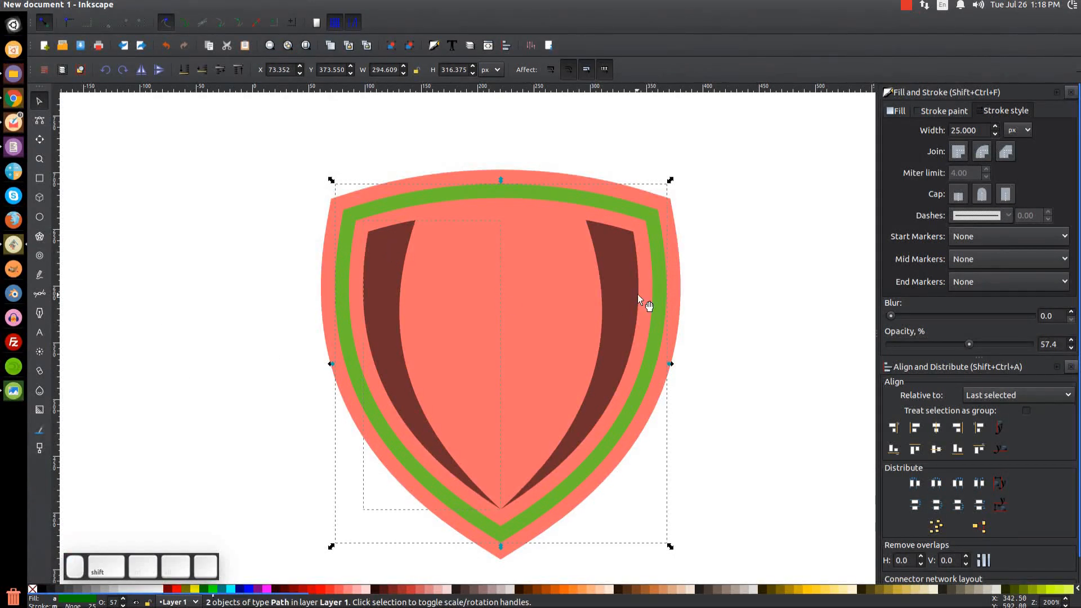
shift+click(616, 241)
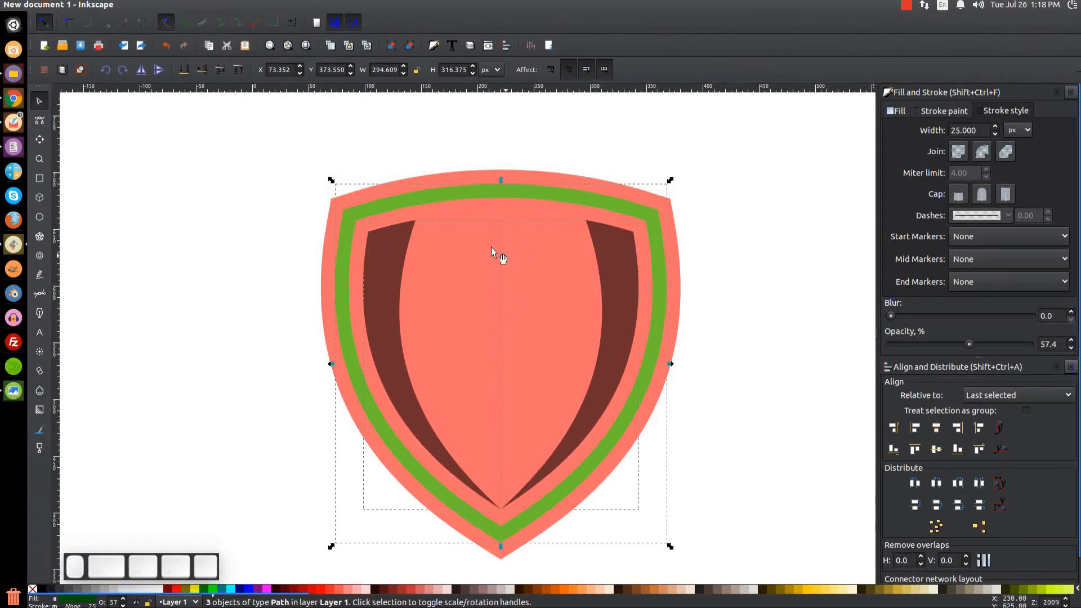
click(184, 5)
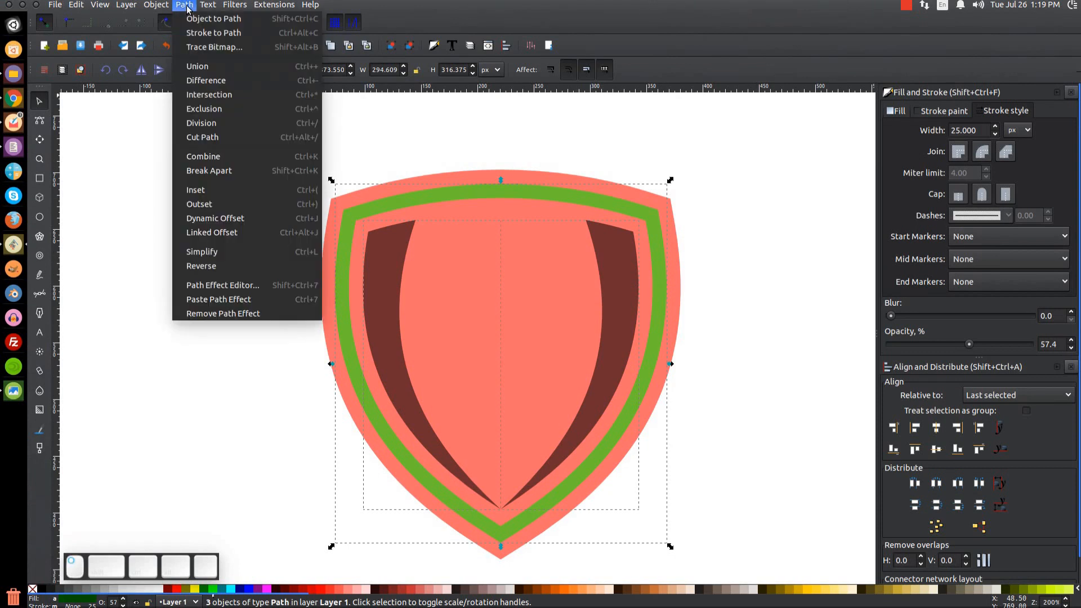
click(198, 67)
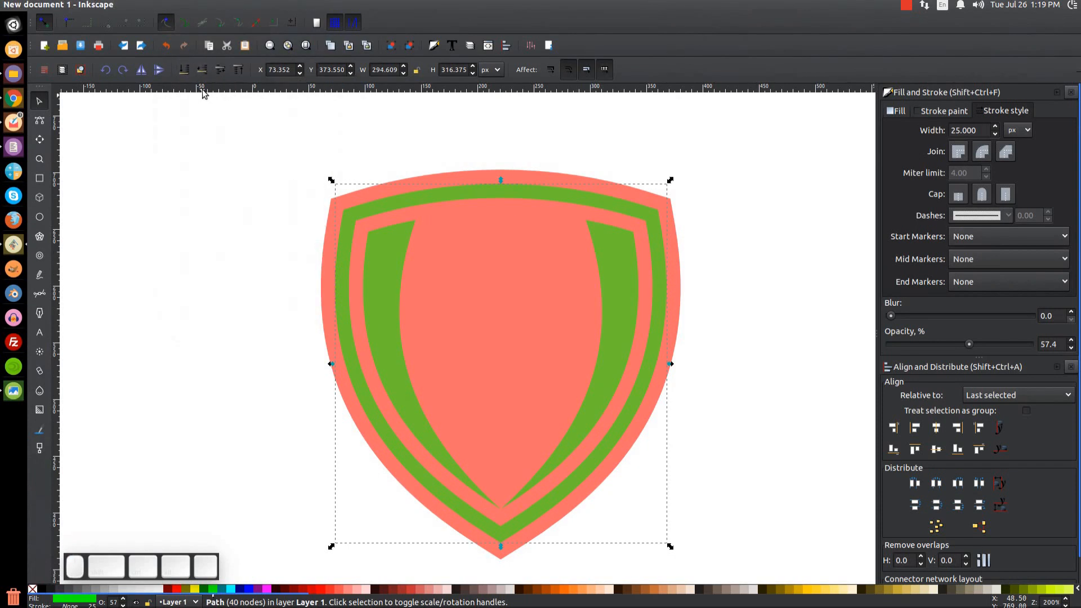
Subtract the united green shape from the outer red shield with a Difference operation
shift+click(515, 281)
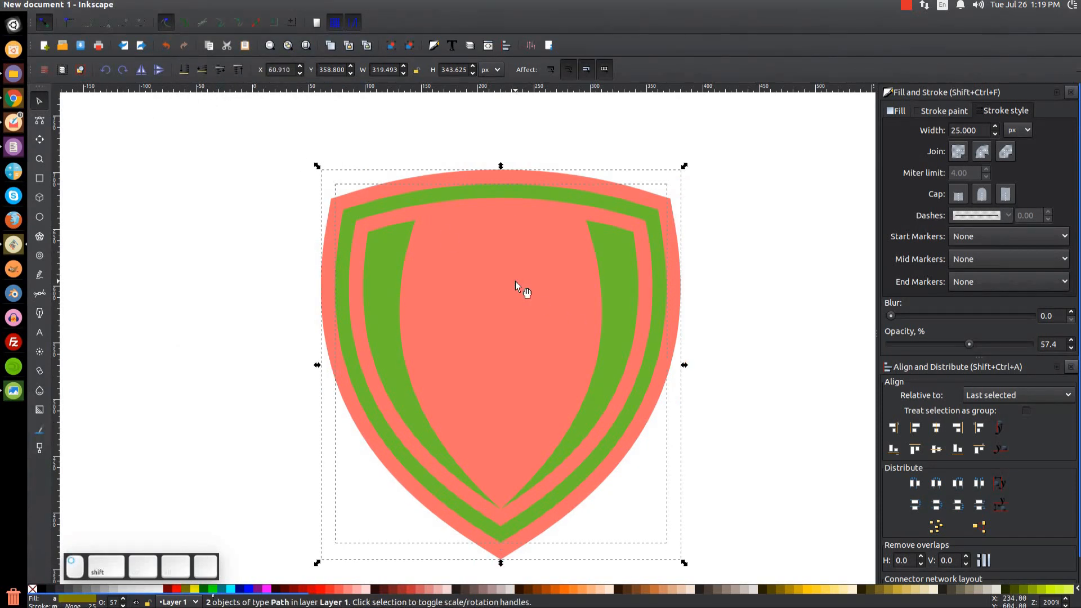
click(185, 5)
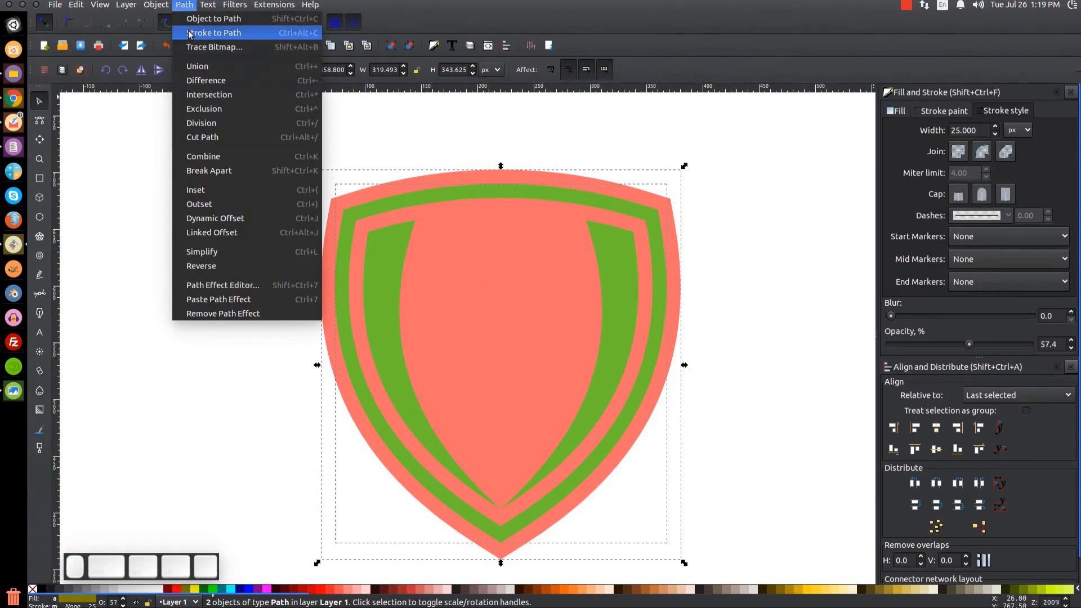
click(206, 80)
drag(536, 237, 514, 249)
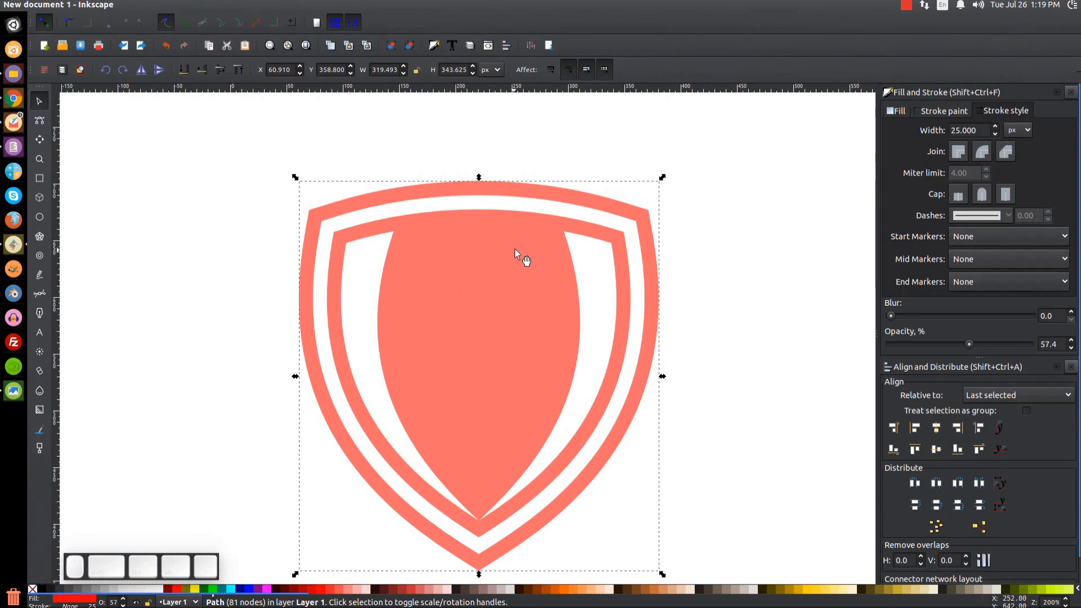
Check the reference image thumbnail.png and move the finished shield aside to the upper-left area of the canvas
key(1)
drag(483, 308, 461, 263)
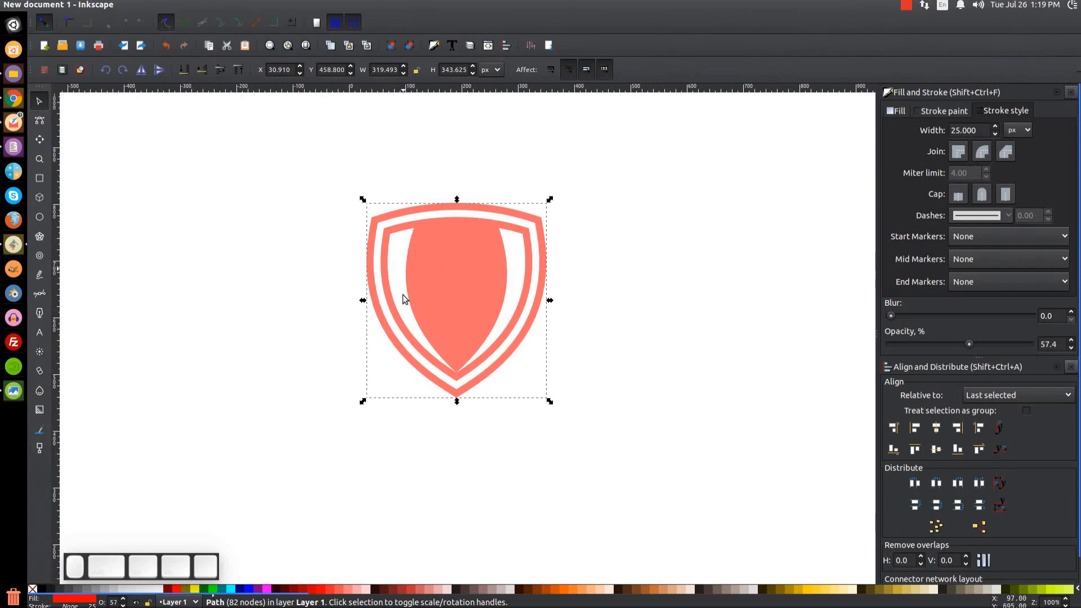
click(10, 399)
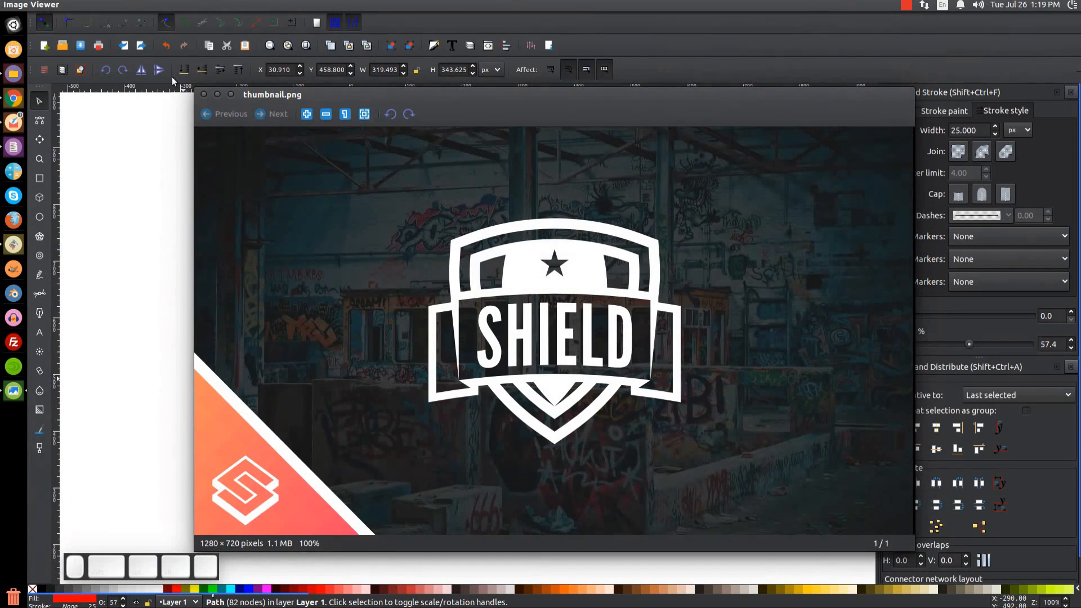
click(218, 94)
drag(470, 333, 246, 273)
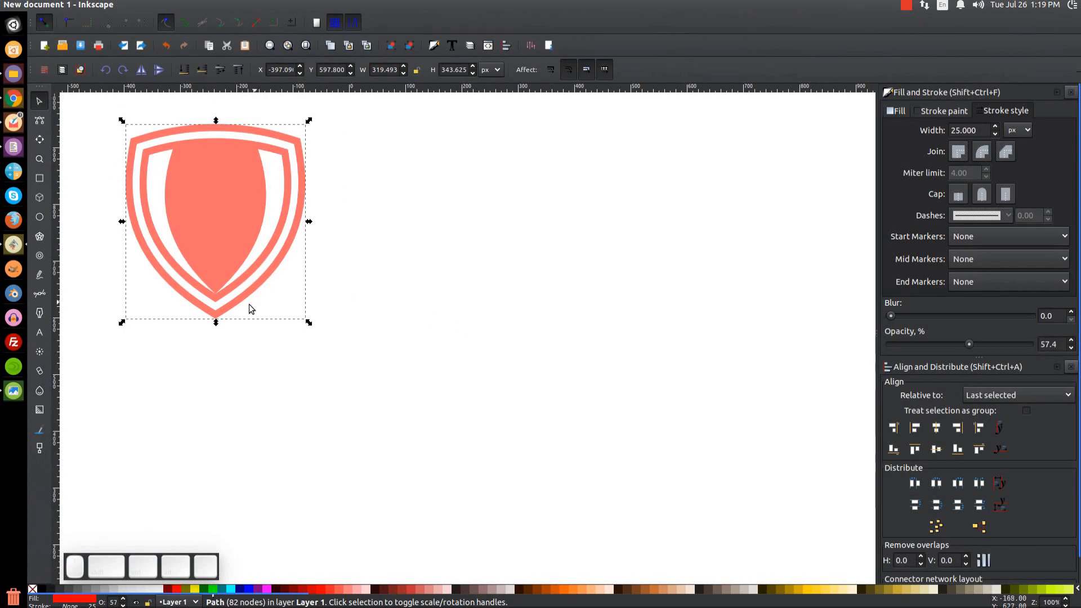
Add the text "SHIELD" on the empty canvas to the right of the shield
click(39, 332)
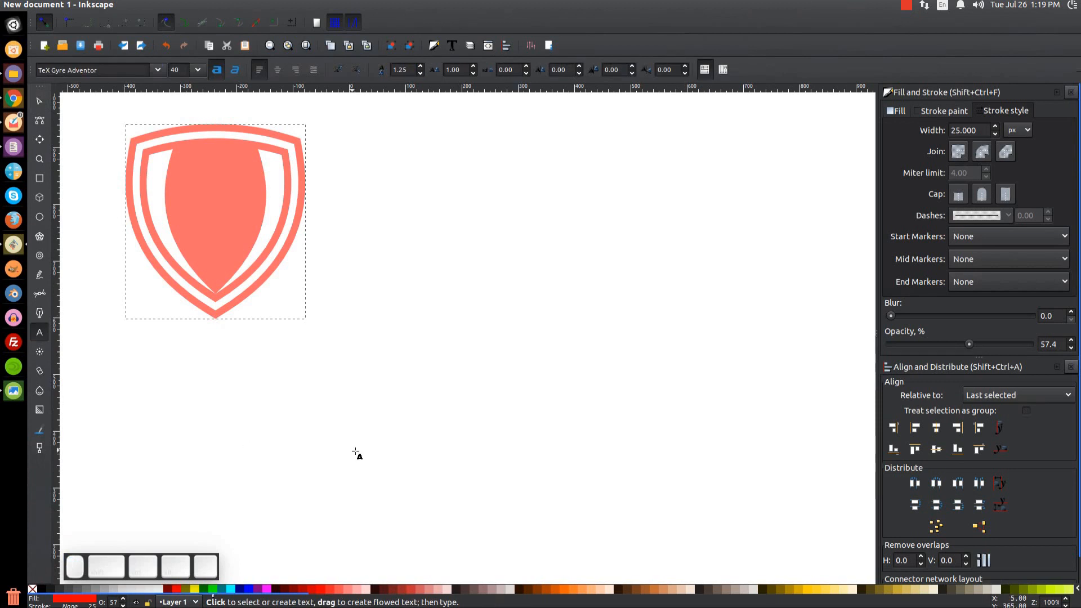
click(470, 311)
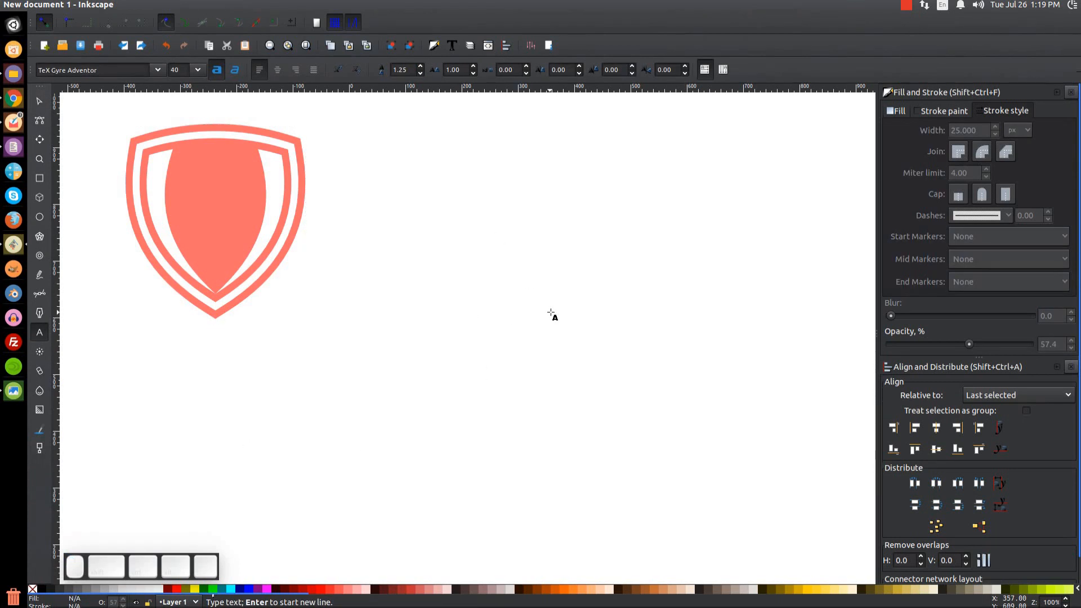
text(SH)
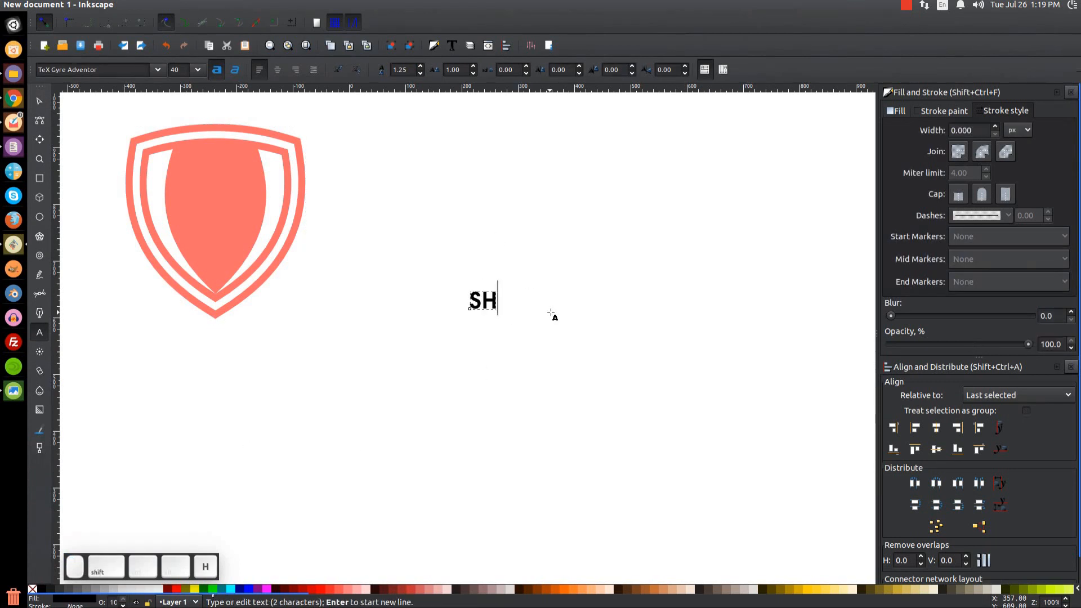
text(IELD)
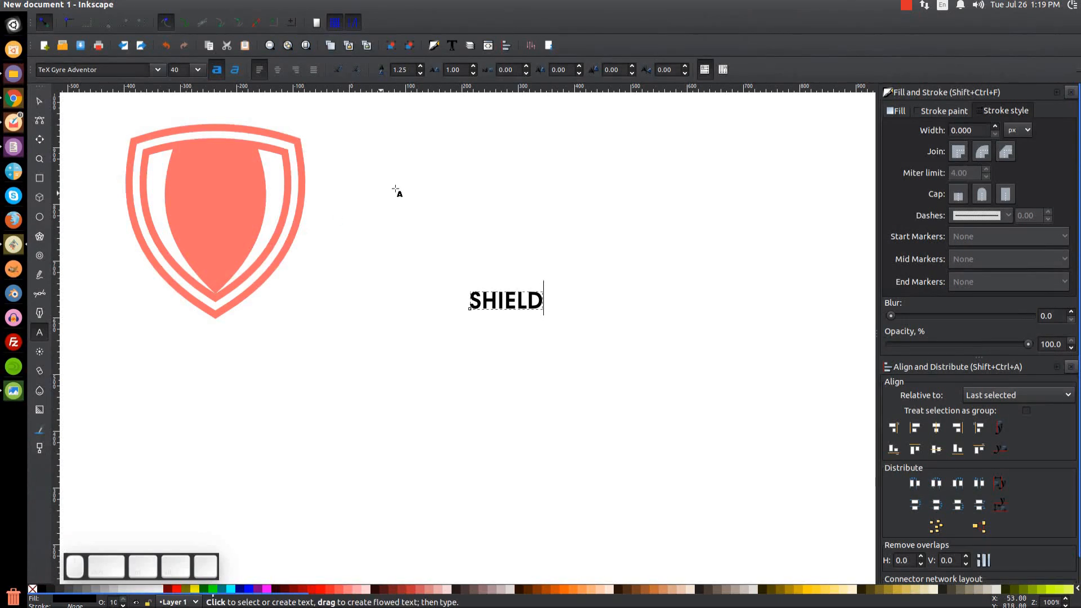
Change the SHIELD text's font to League Gothic in the Normal style
click(452, 45)
click(687, 215)
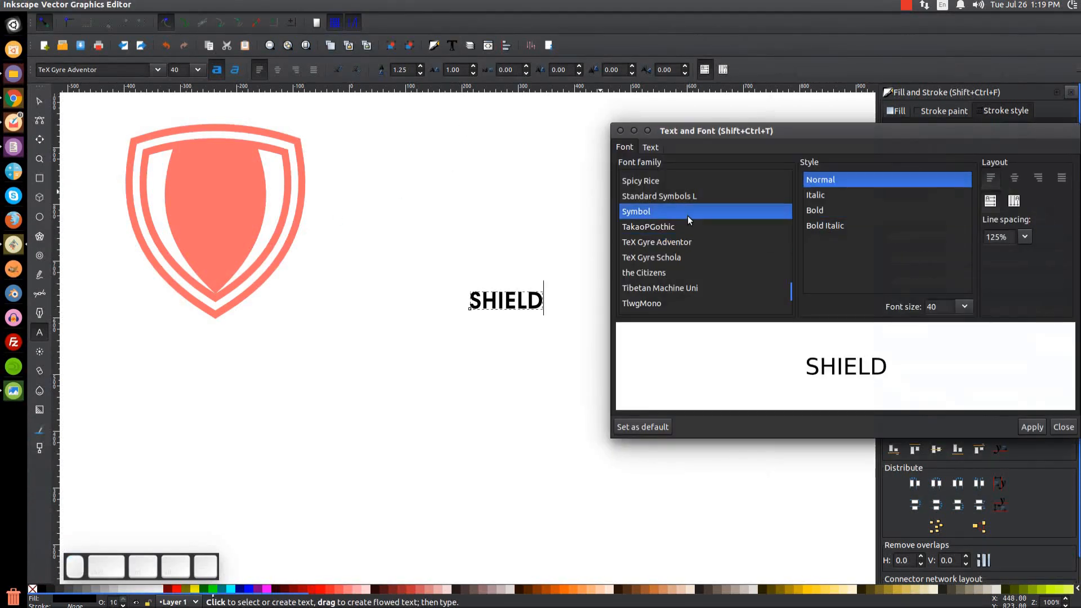
text(leag)
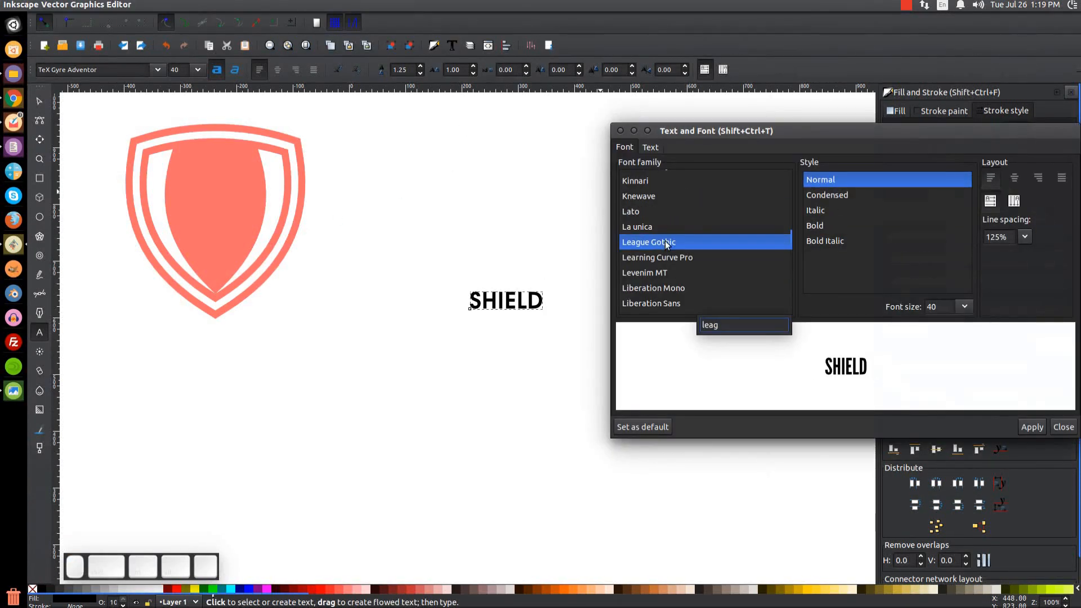
click(664, 241)
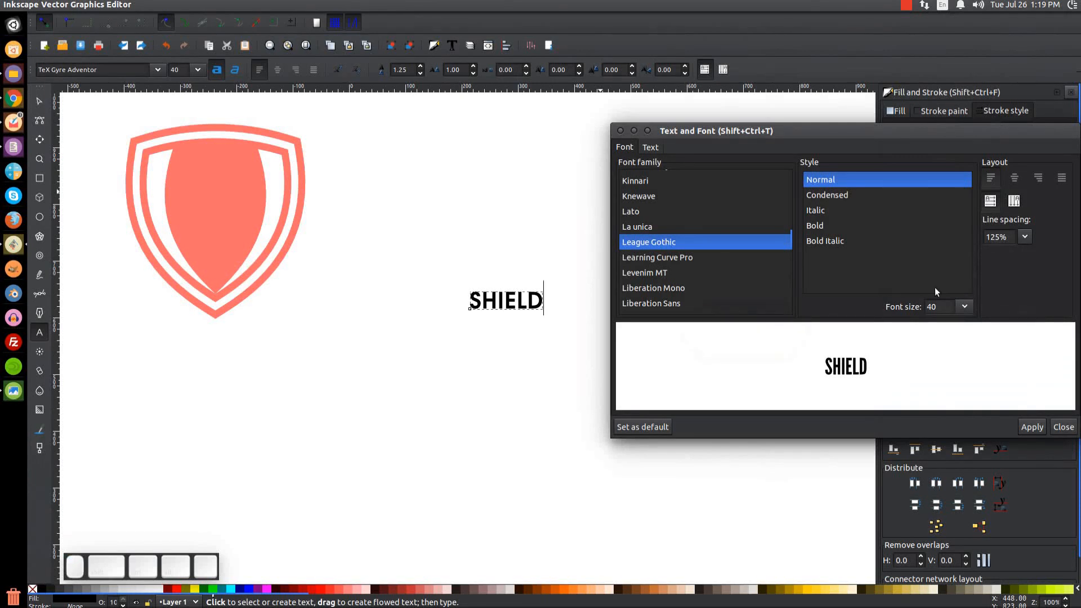
click(1030, 428)
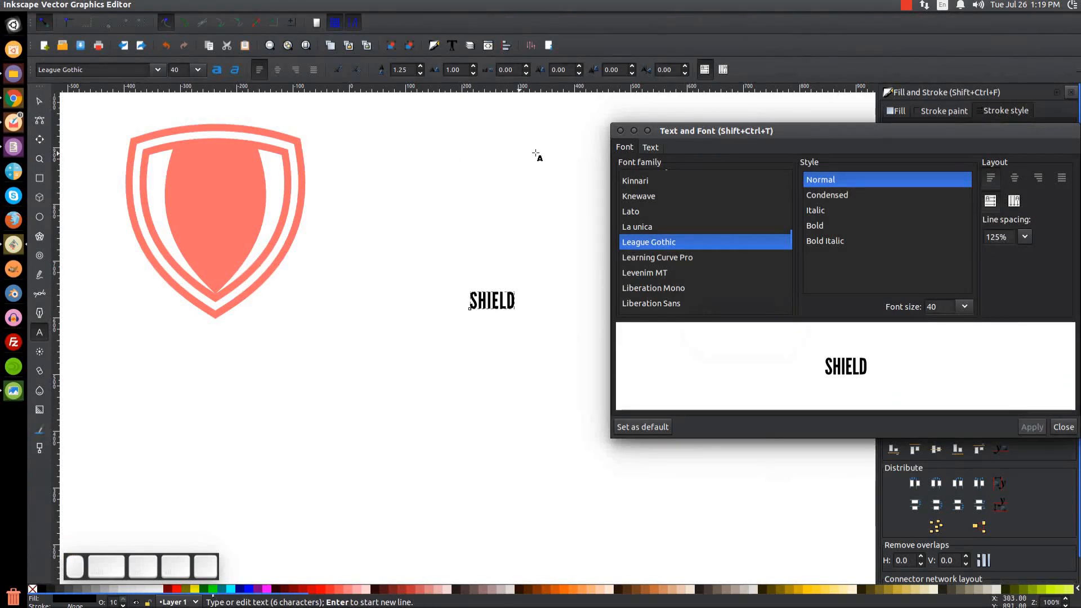
click(620, 131)
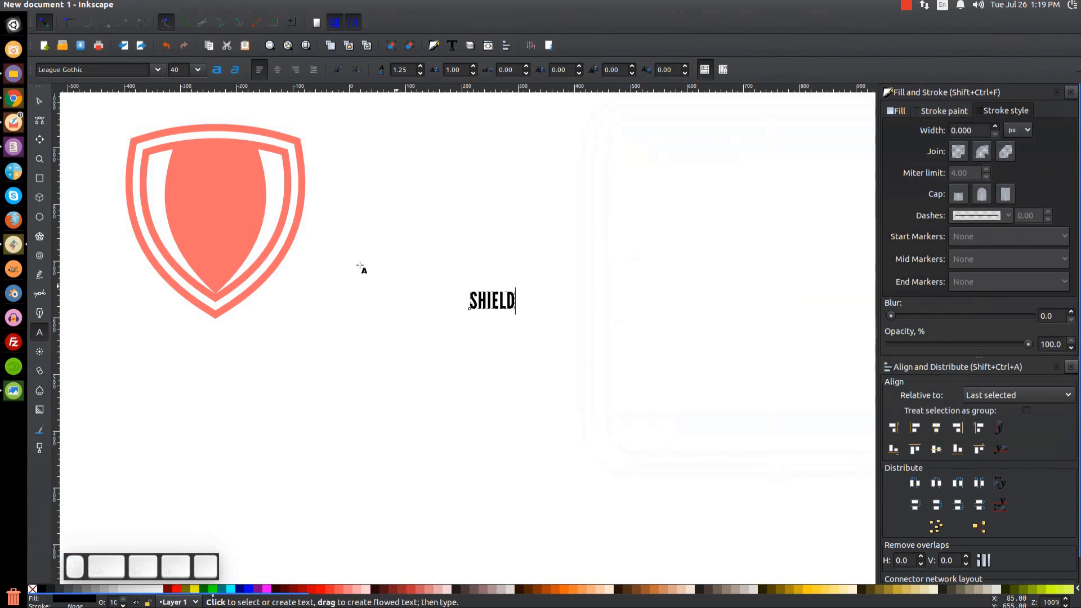
Shift the SHIELD text slightly up and to the left, and lower its opacity to 54.5%
click(40, 102)
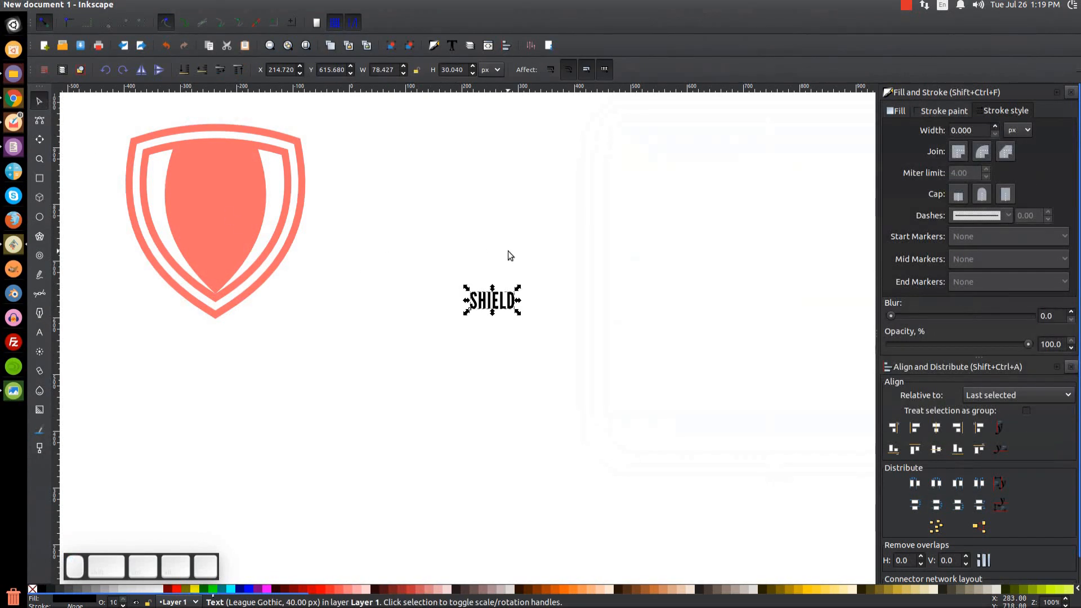
drag(491, 301, 469, 291)
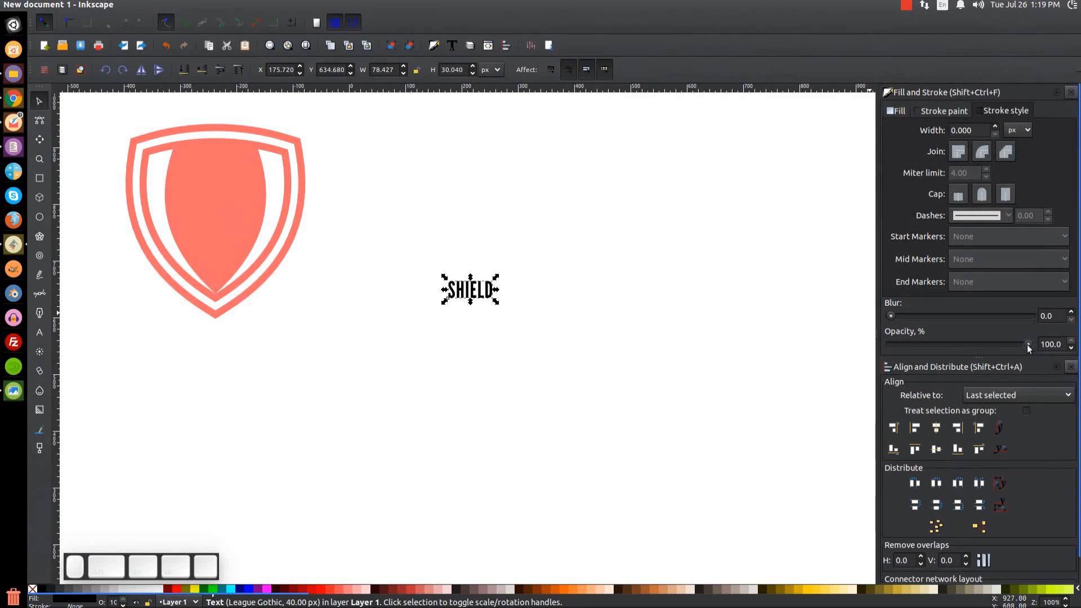
drag(1031, 347, 966, 344)
Scale the SHIELD text proportionally over the shield to about 212 by 81 px, and move it back onto empty canvas
scroll(788, 346, left, 9)
scroll(789, 346, up, 1)
drag(691, 325, 495, 295)
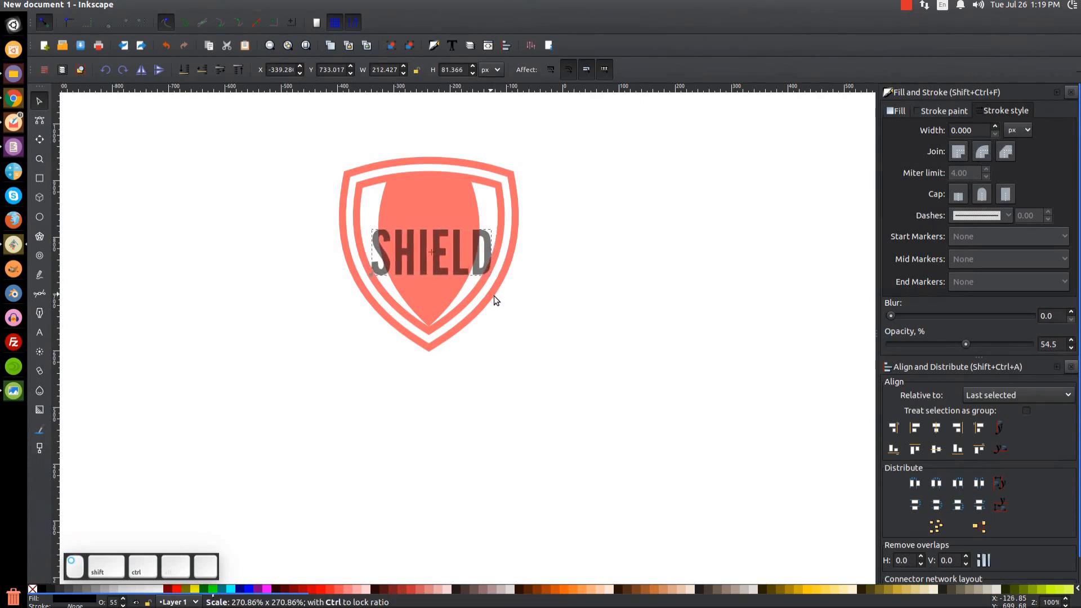
drag(451, 257, 538, 334)
click(446, 251)
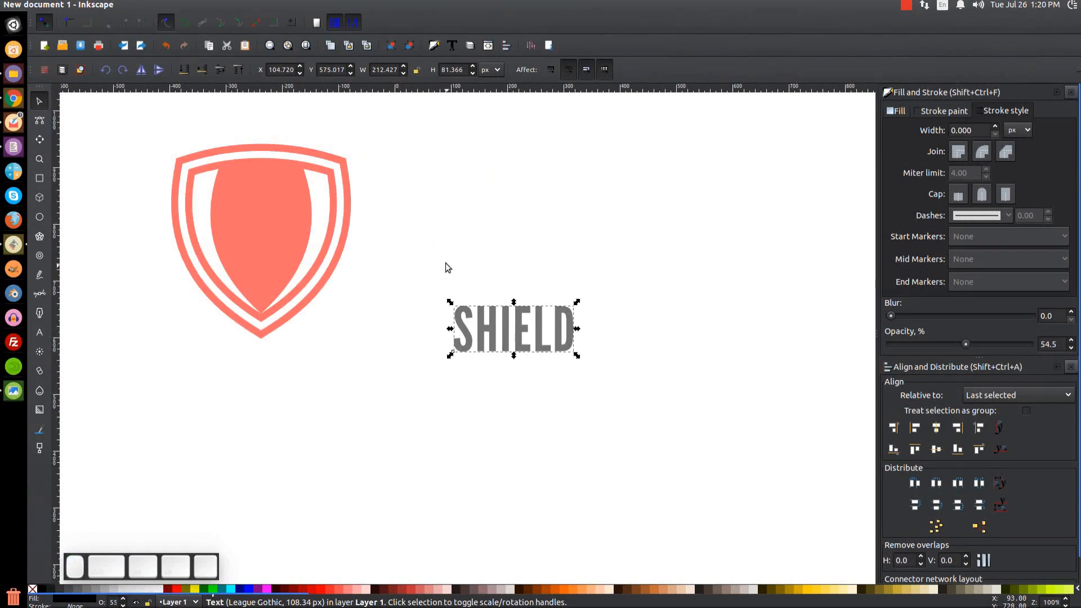
Draw a green ellipse about 866 by 418 px without a stroke, and place it with its top edge at the top of the SHIELD text
click(39, 217)
mouse_move(363, 297)
mouse_down()
mouse_move(652, 434)
mouse_move(794, 523)
mouse_move(855, 533)
mouse_up()
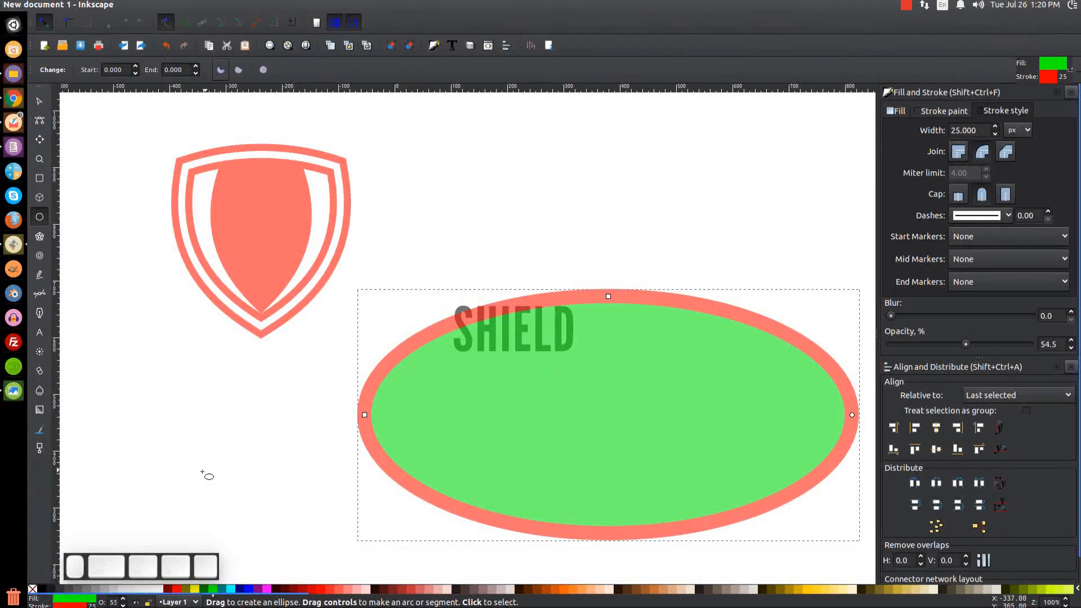
shift+click(32, 589)
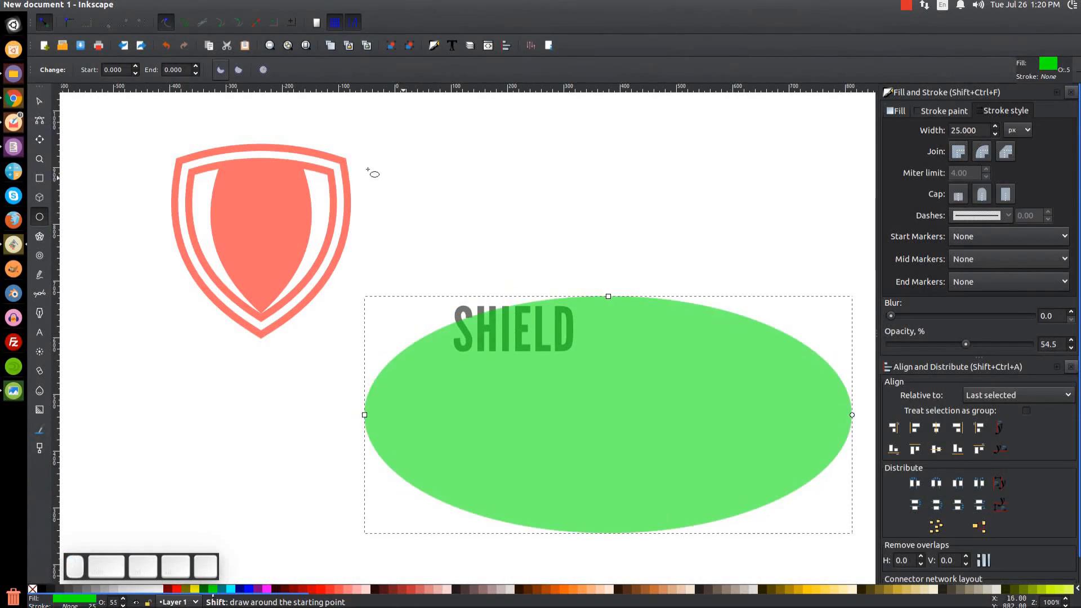
click(41, 104)
drag(682, 323, 604, 341)
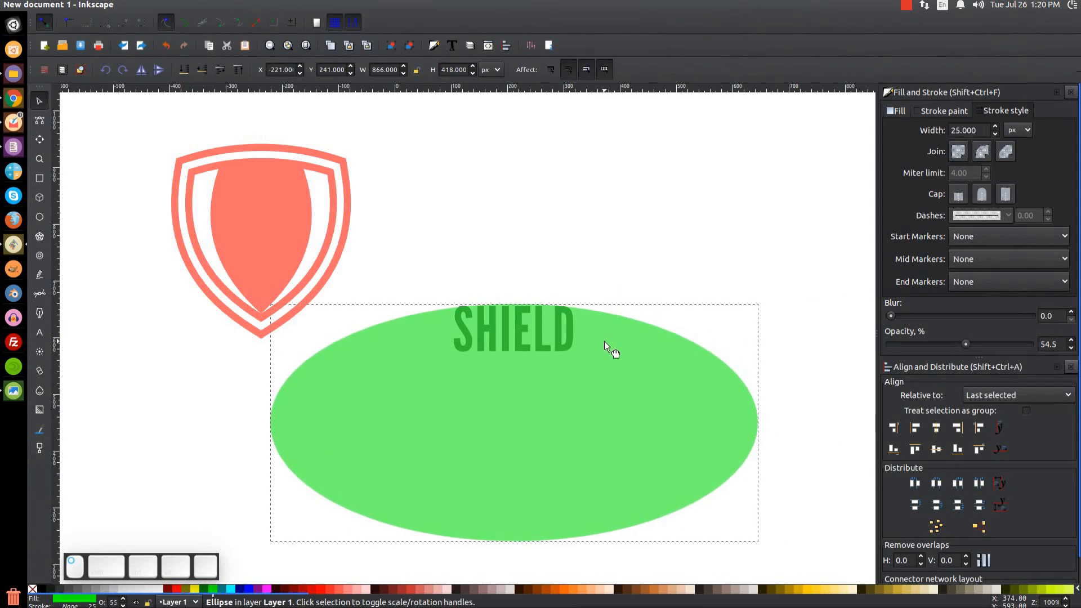
Lower the green ellipse behind the SHIELD text, centre it horizontally on the text and align their top edges
scroll(607, 332, down, 2)
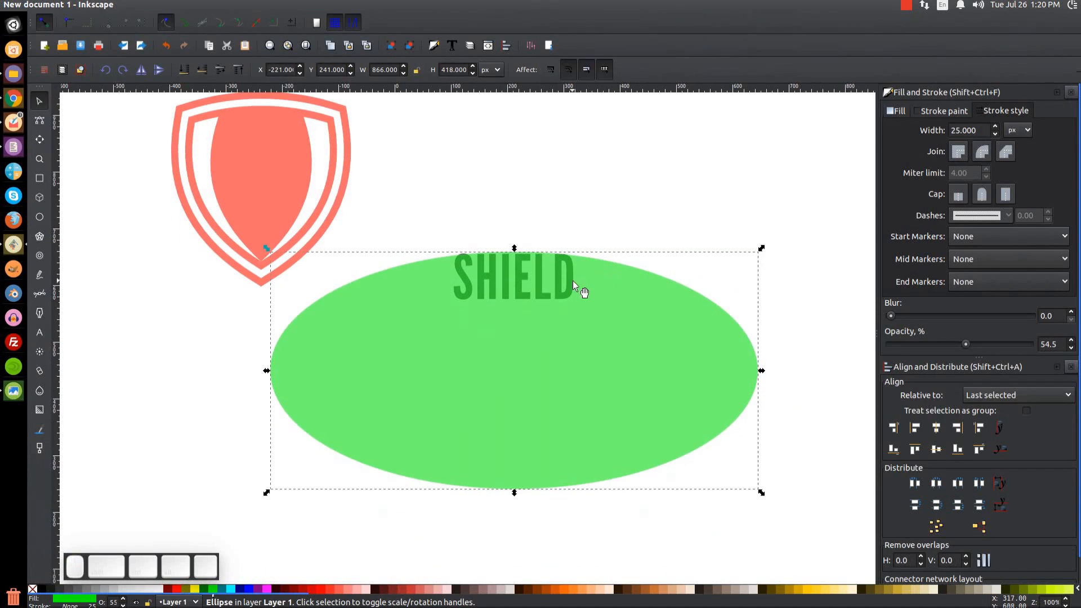
click(203, 72)
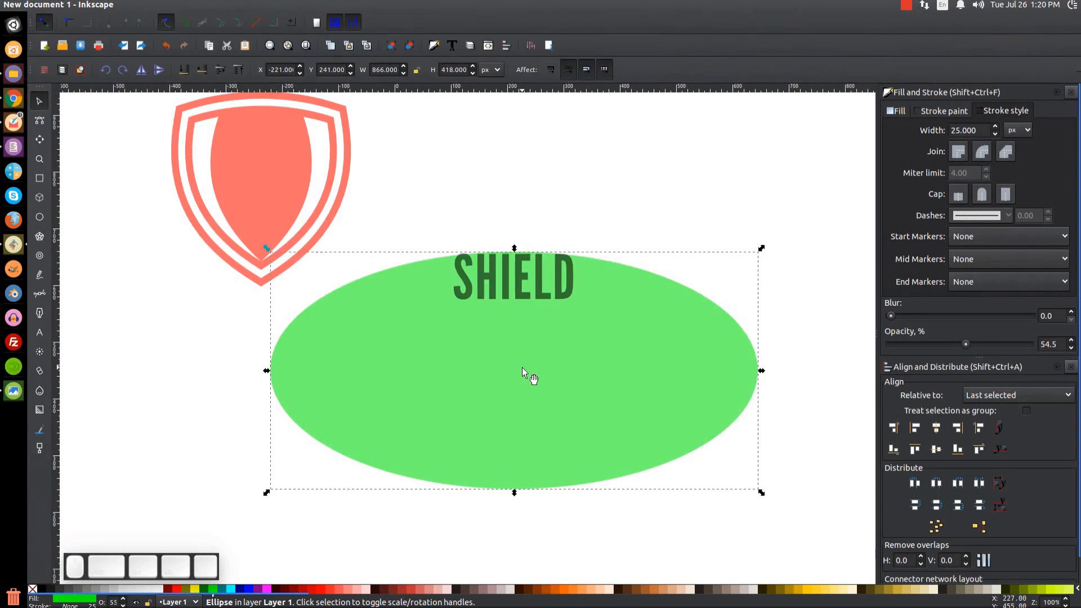
key(shift)
shift+click(520, 259)
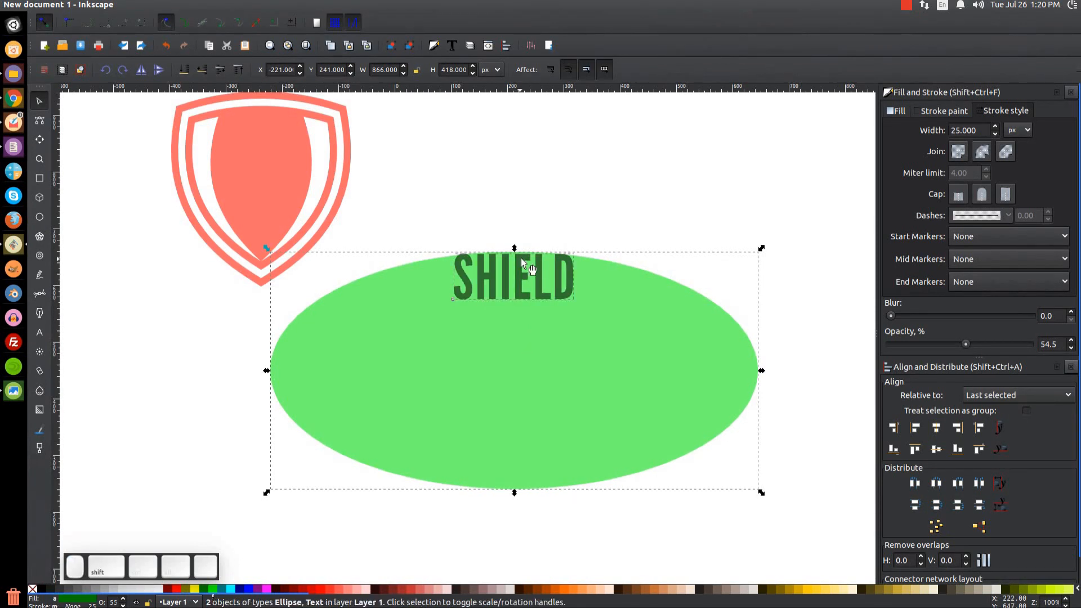
click(938, 430)
click(915, 450)
click(589, 198)
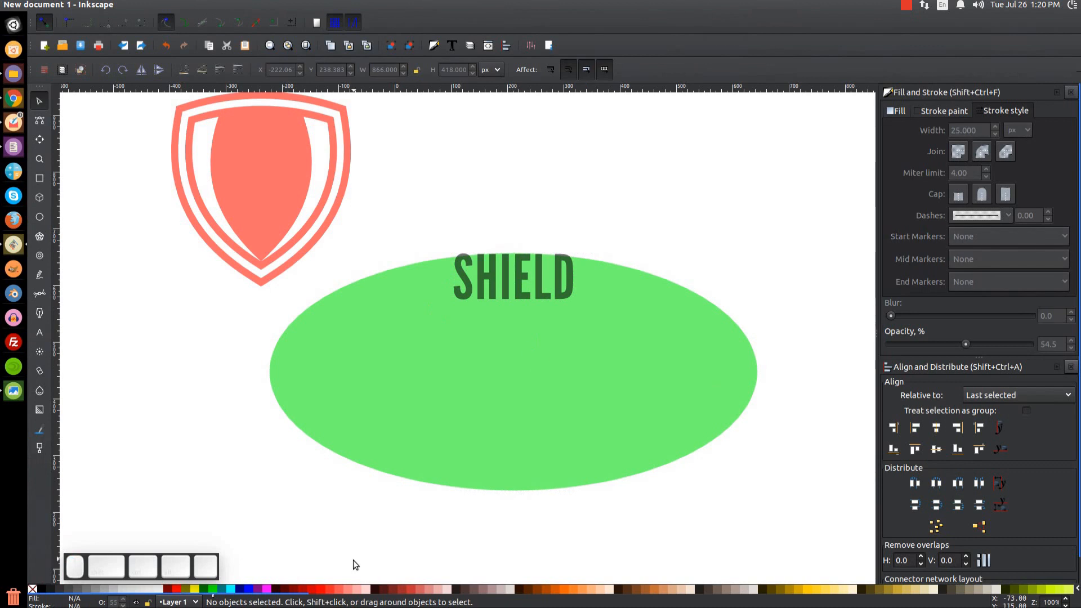
Duplicate the green ellipse, fill the copy with red, and move it straight down by about 102 px
click(641, 282)
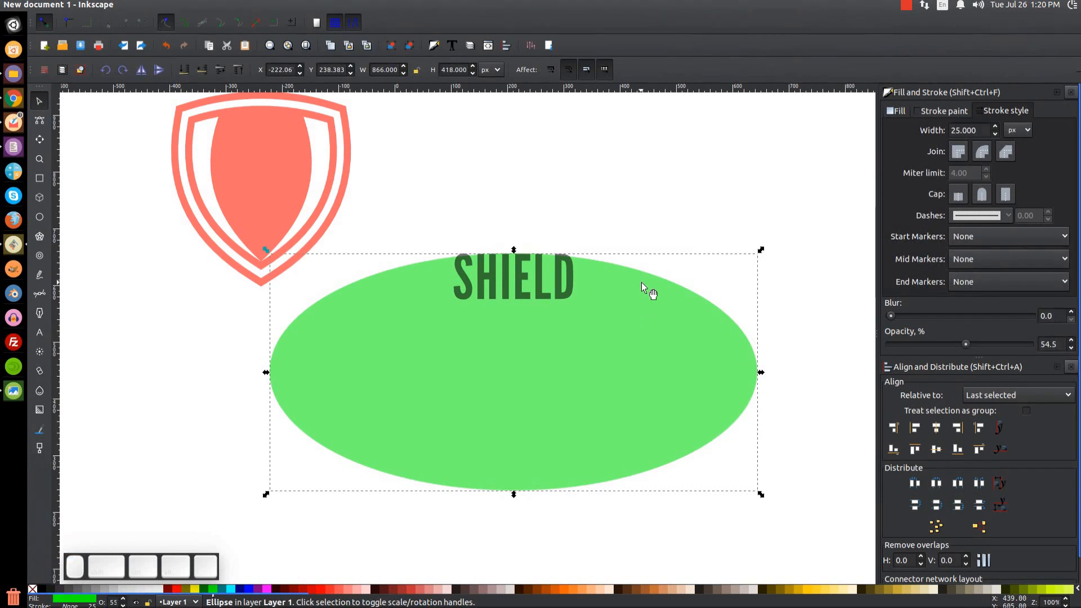
right_click(641, 282)
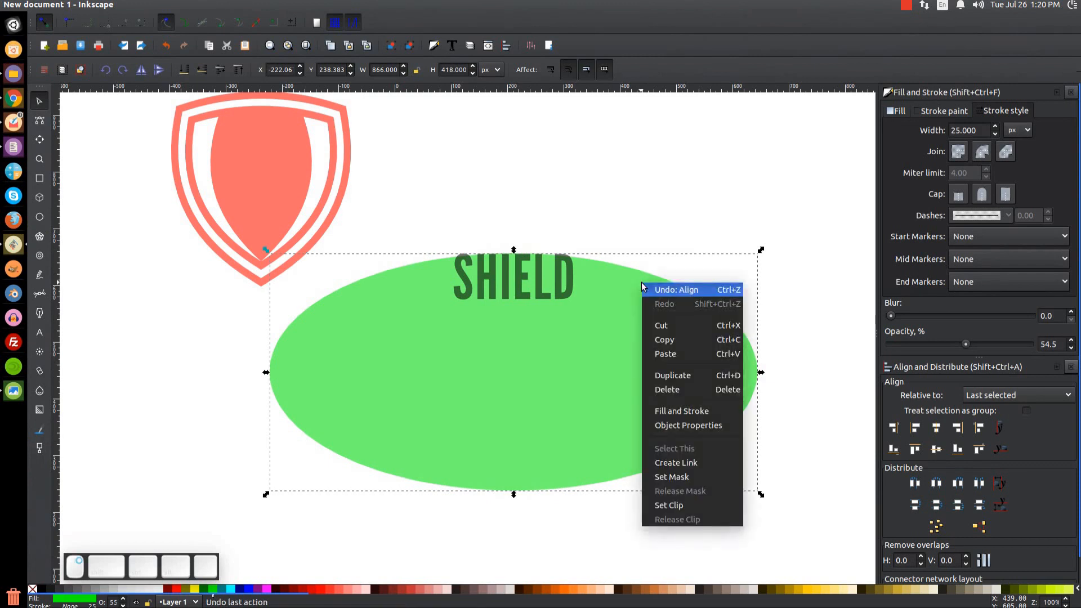
click(660, 375)
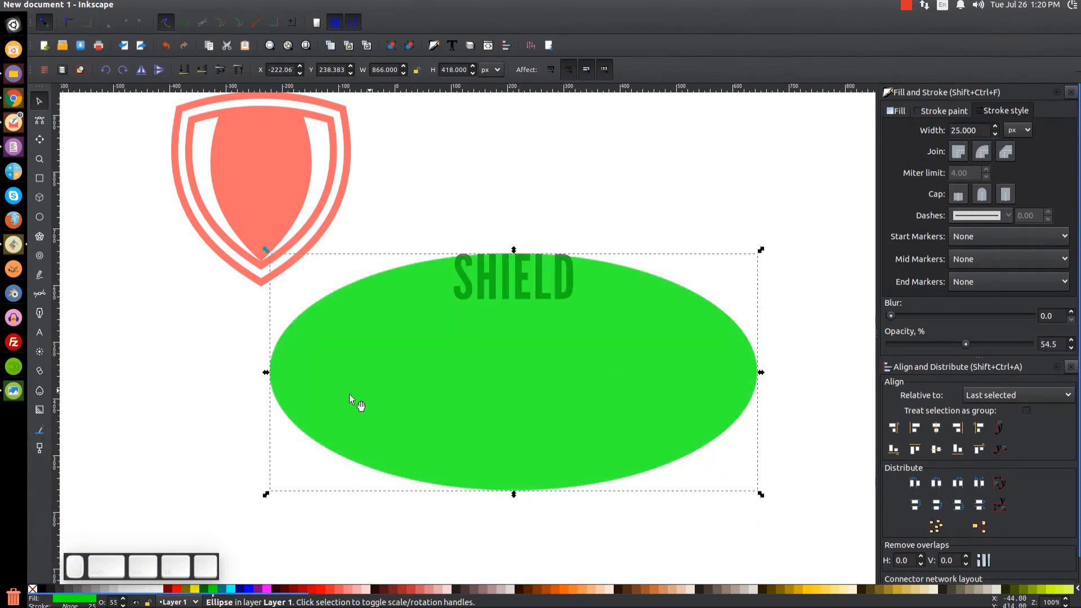
click(172, 589)
key(ctrl)
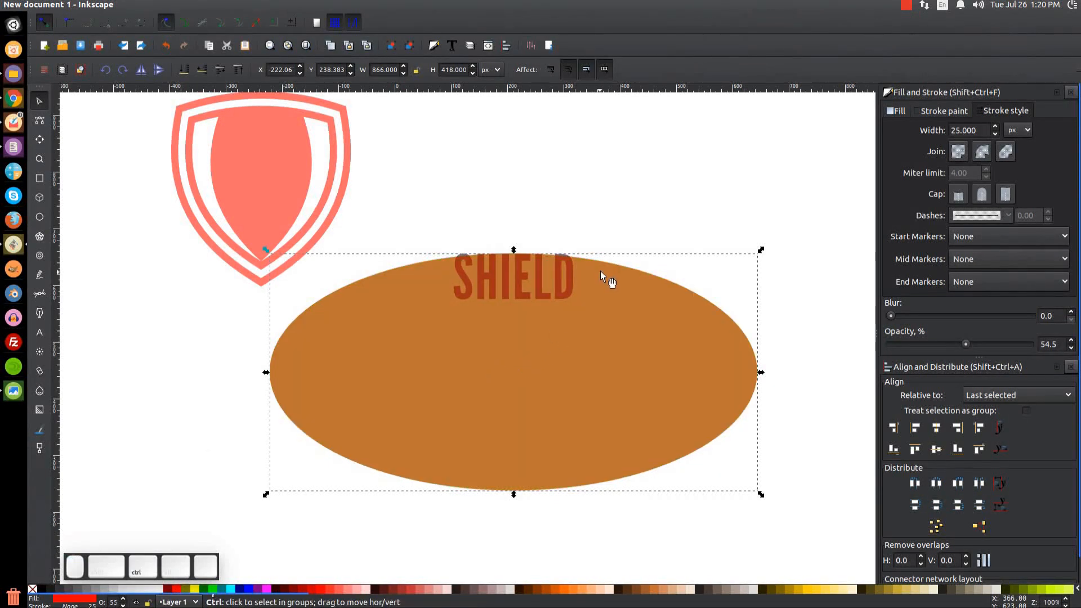
drag(600, 261, 599, 321)
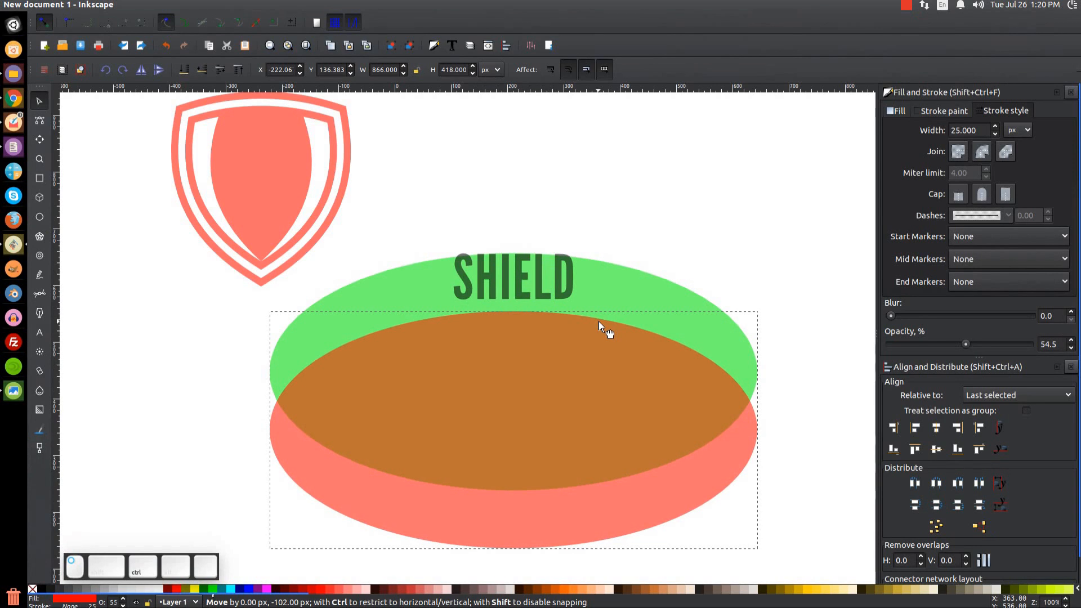
drag(599, 321, 599, 321)
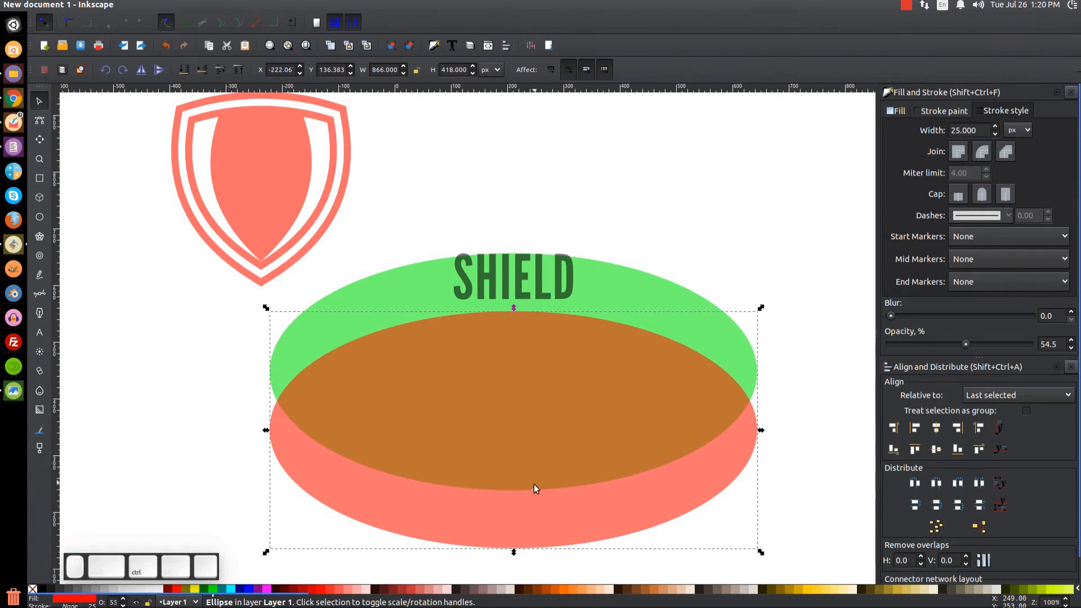
Subtract the red ellipse from the green one with Difference to leave a curved band
key(shift)
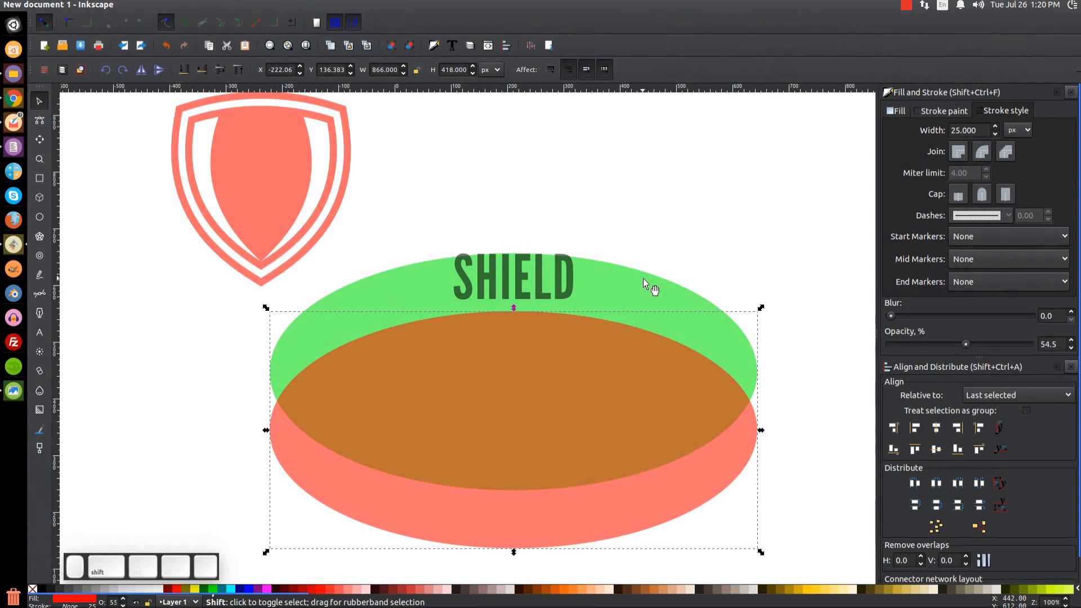
shift+click(643, 278)
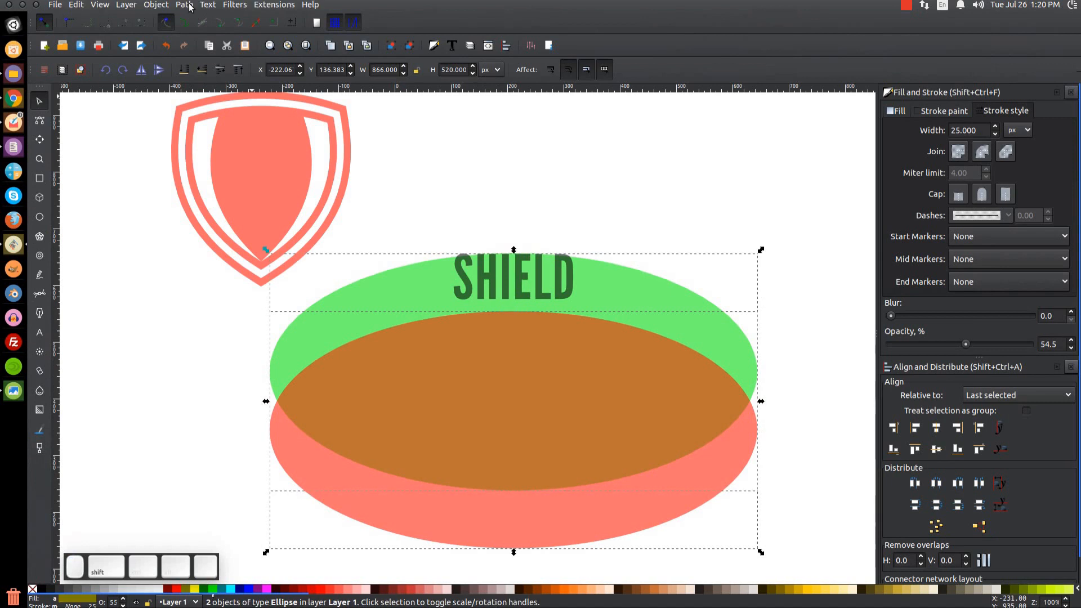
click(189, 7)
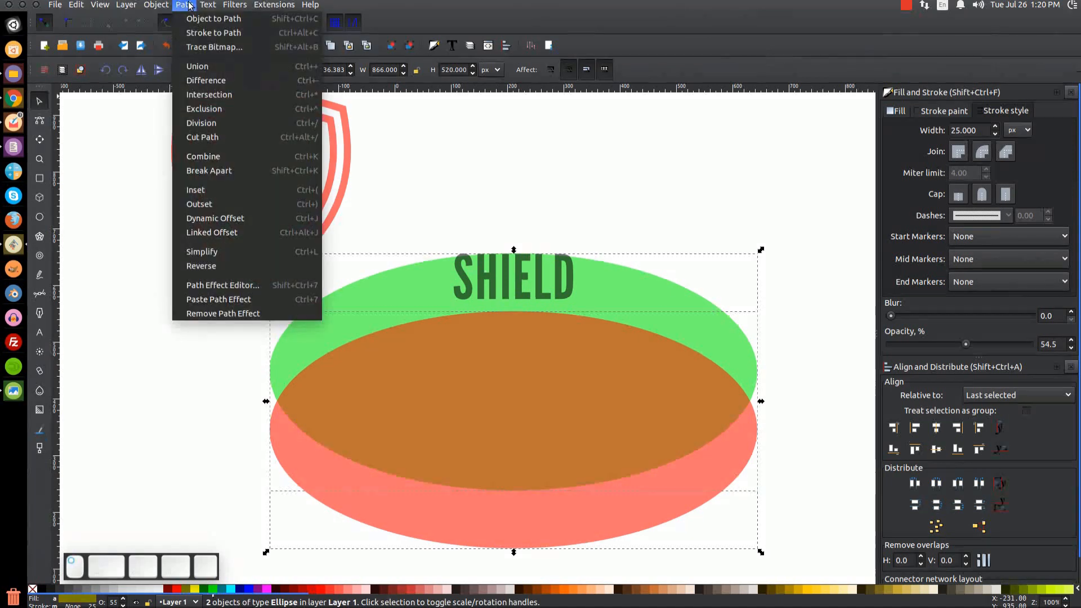
click(219, 81)
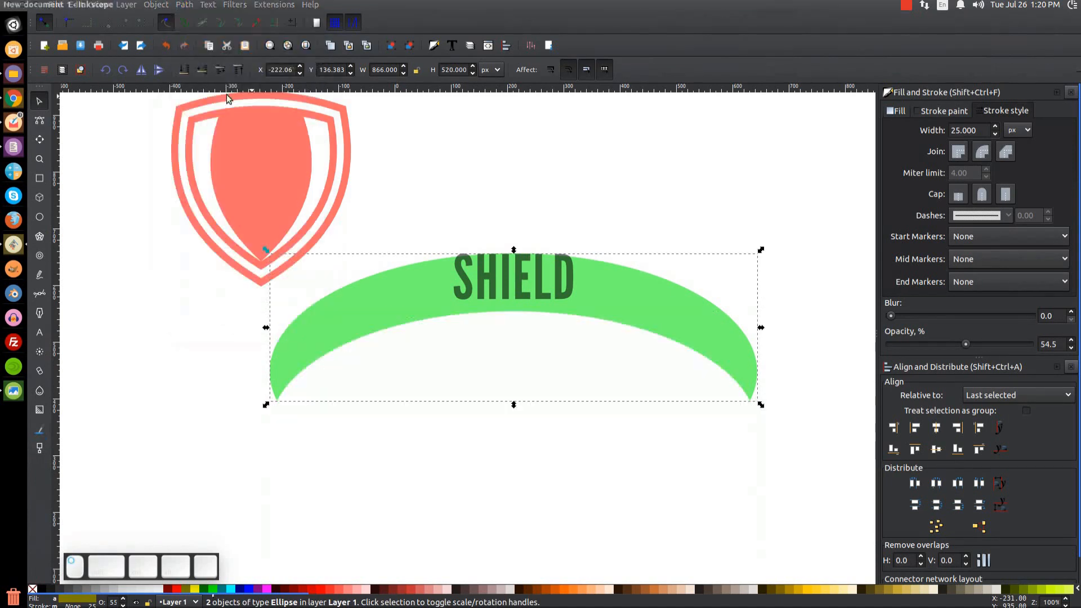
Draw a red rectangle across the SHIELD text and curved band, and narrow it from both sides to about 327 by 288 px
click(39, 184)
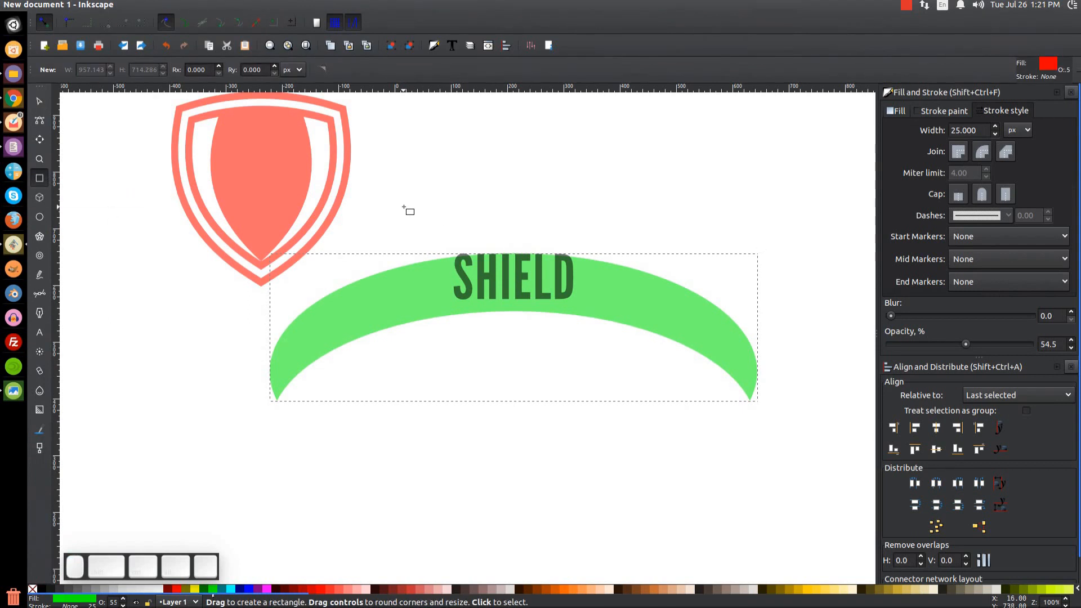
mouse_move(405, 204)
mouse_down()
mouse_move(497, 331)
mouse_move(617, 368)
mouse_up()
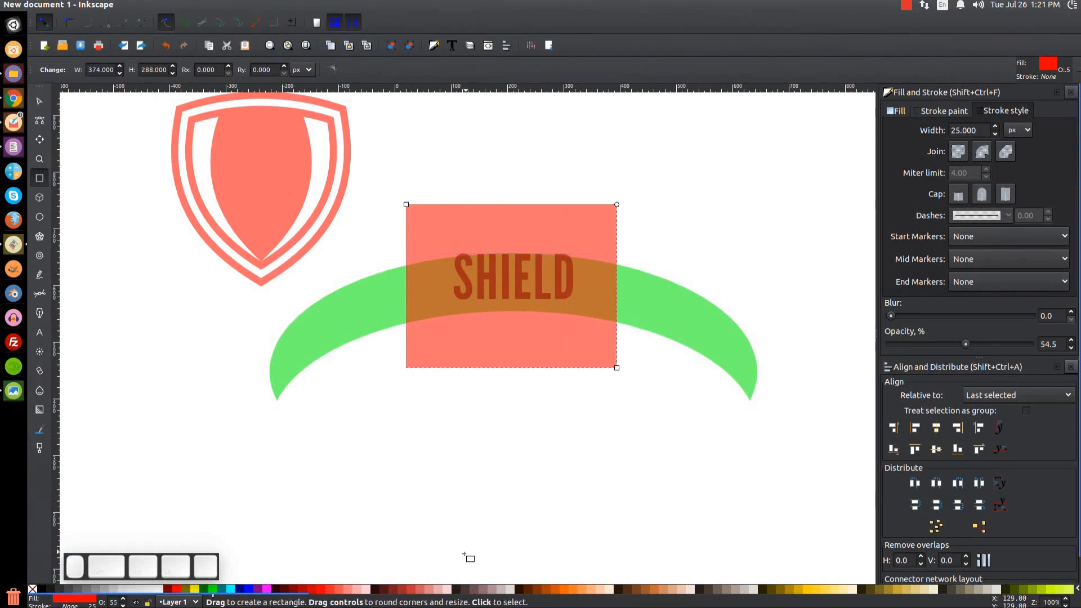
click(39, 101)
drag(402, 286, 417, 289)
drag(620, 286, 611, 288)
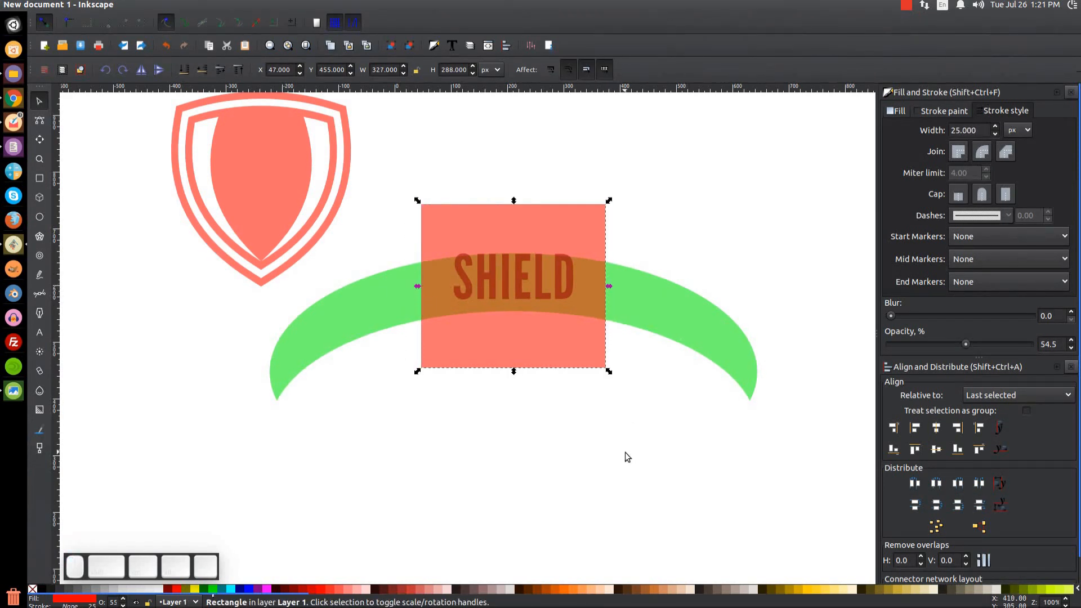
Centre the red rectangle horizontally on the green curved band
key(shift)
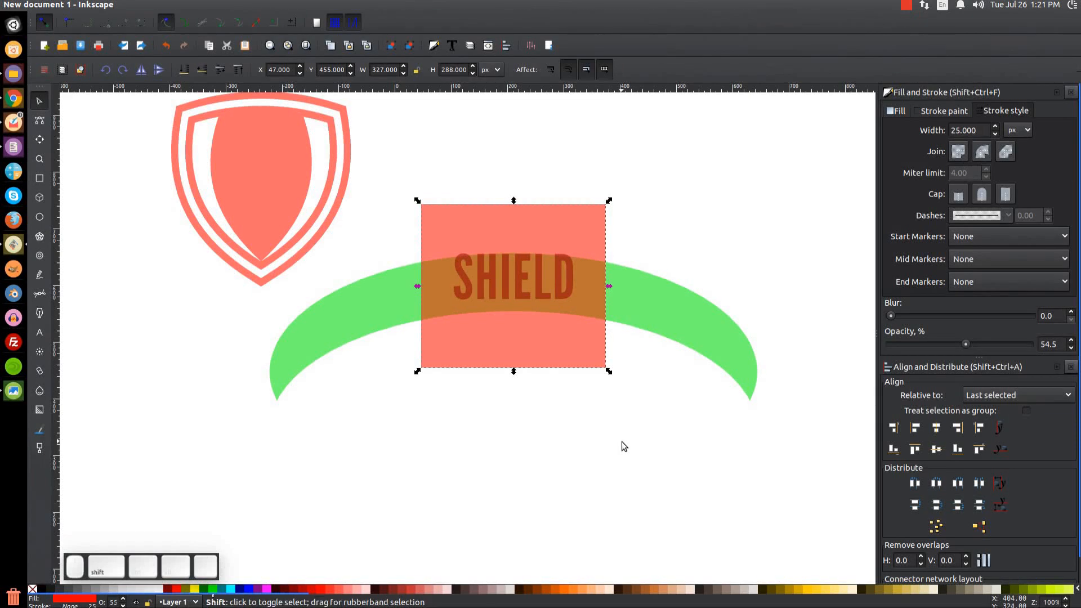
shift+click(677, 300)
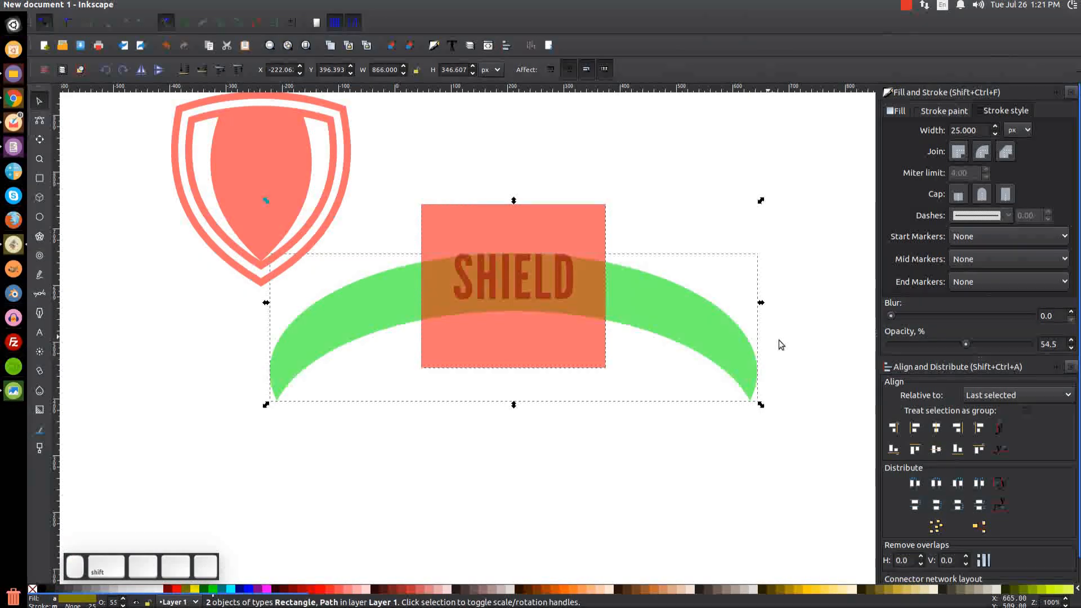
click(936, 429)
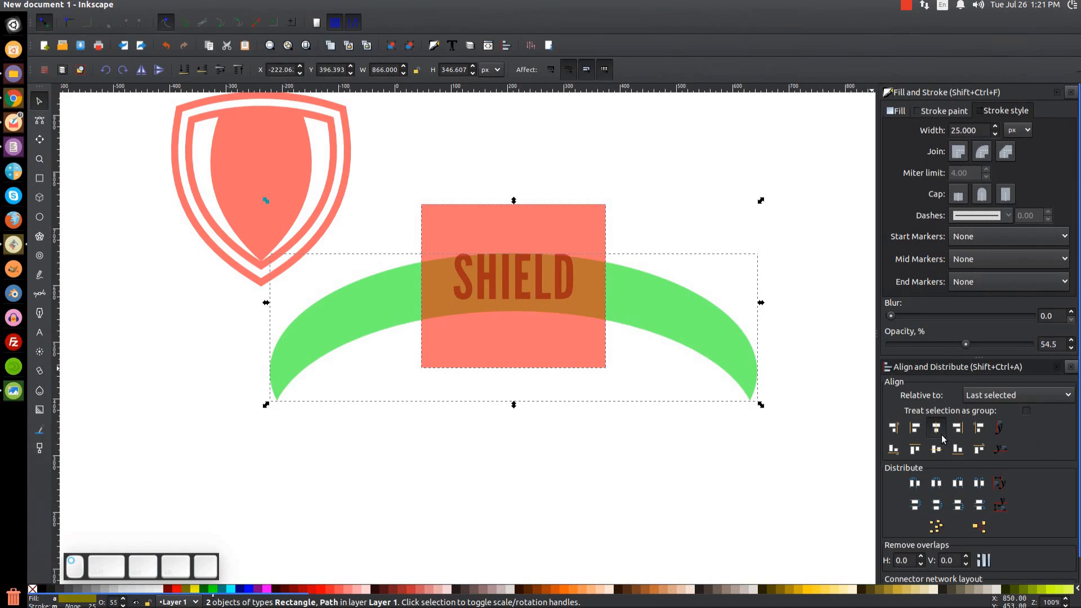
click(669, 228)
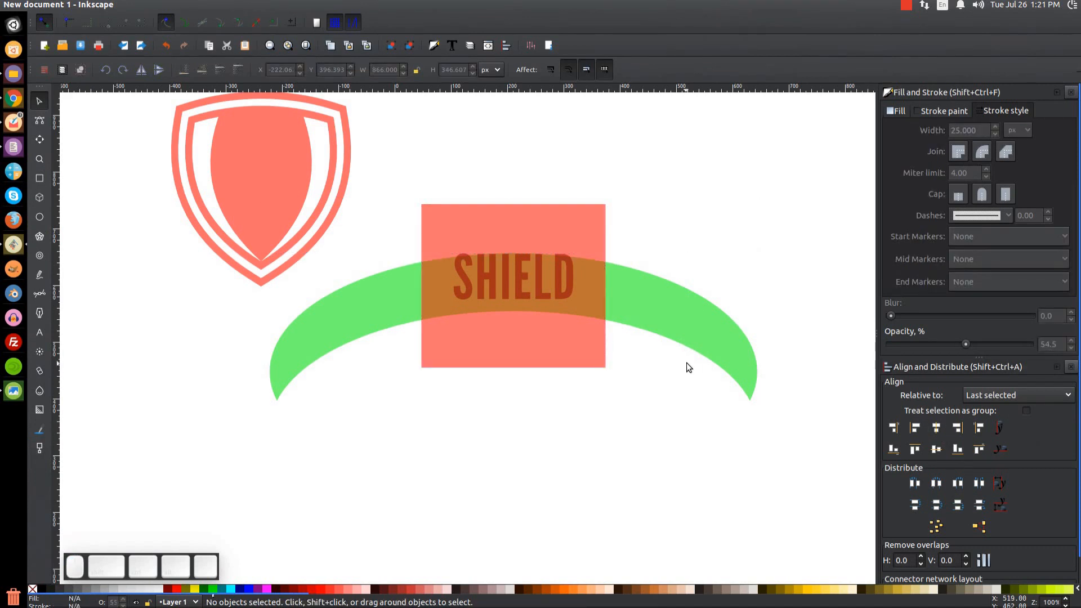
Duplicate the green curved band, intersect the copy with the red rectangle, and move the resulting segment slightly straight up
click(690, 306)
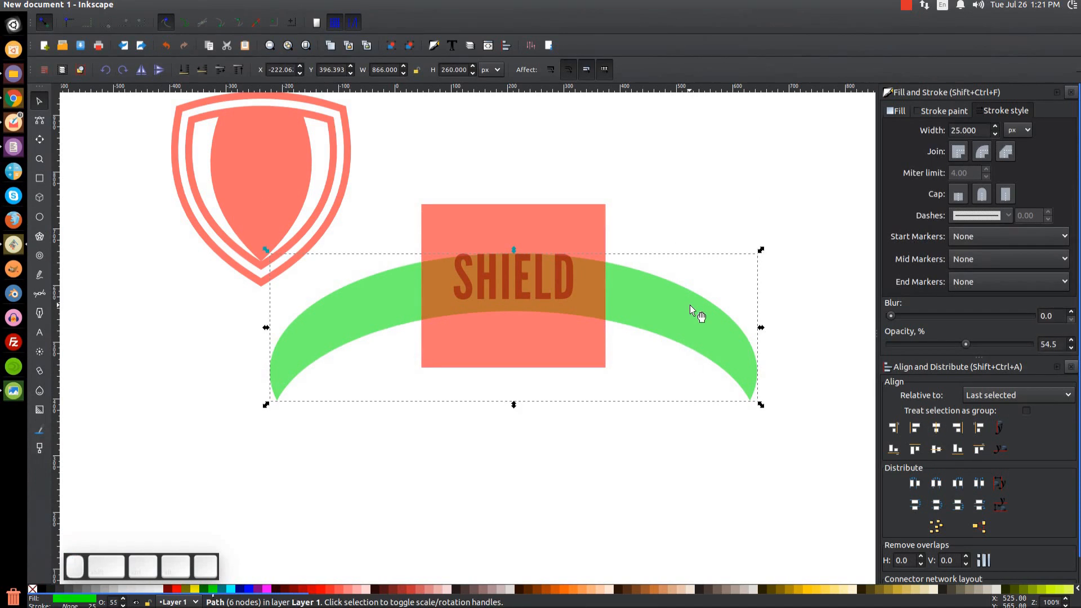
right_click(690, 305)
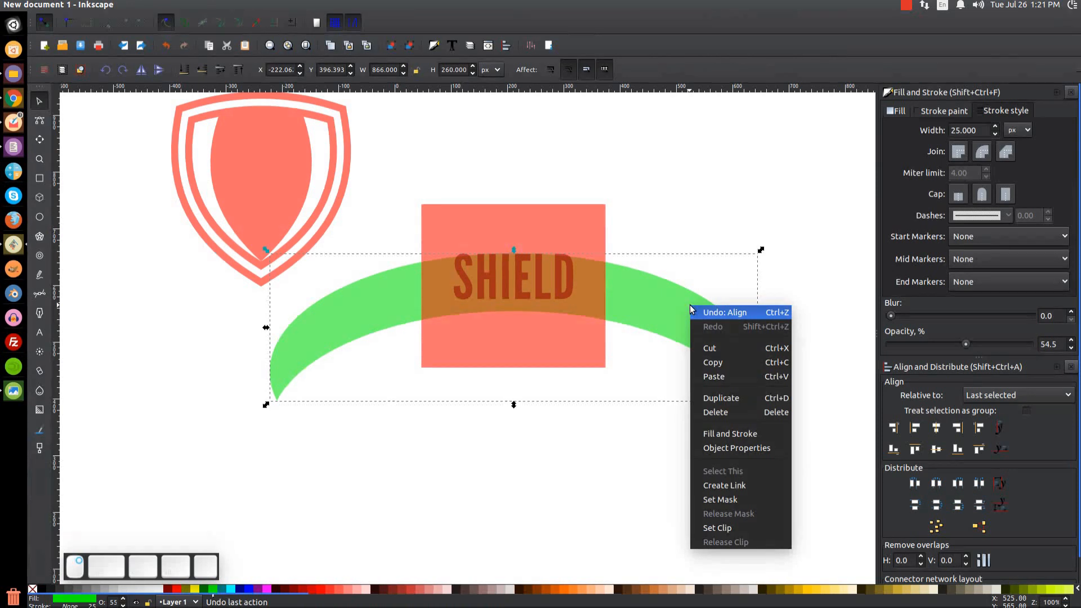
click(725, 399)
key(shift)
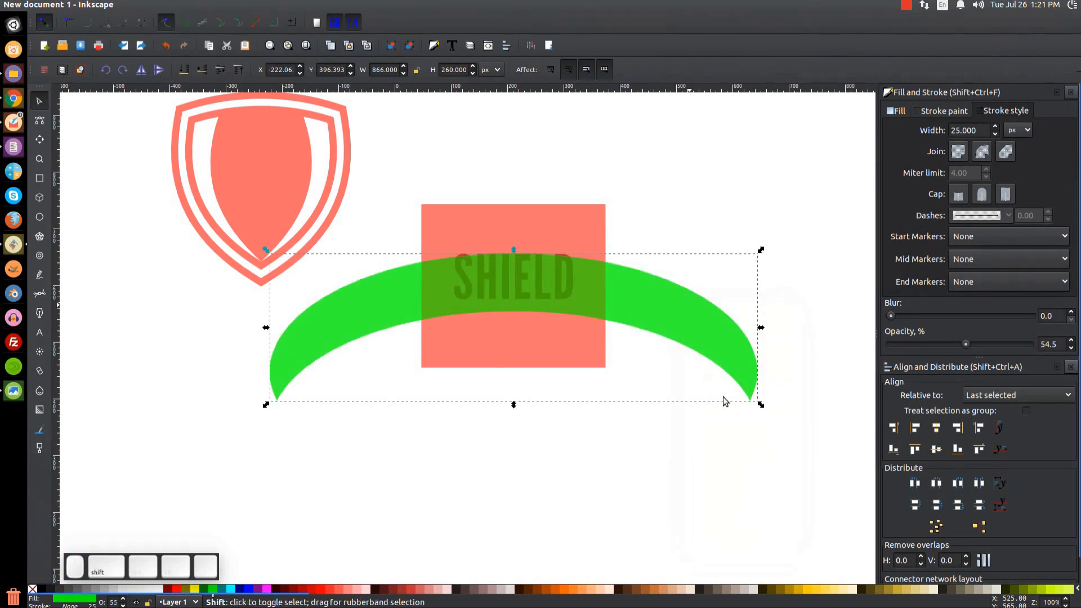
shift+click(483, 335)
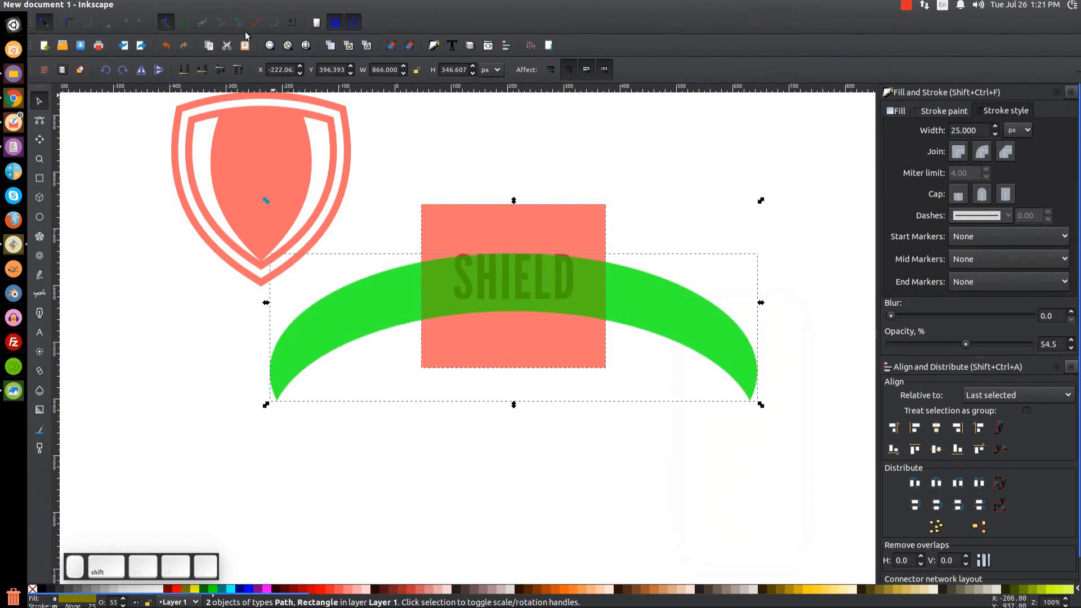
click(185, 4)
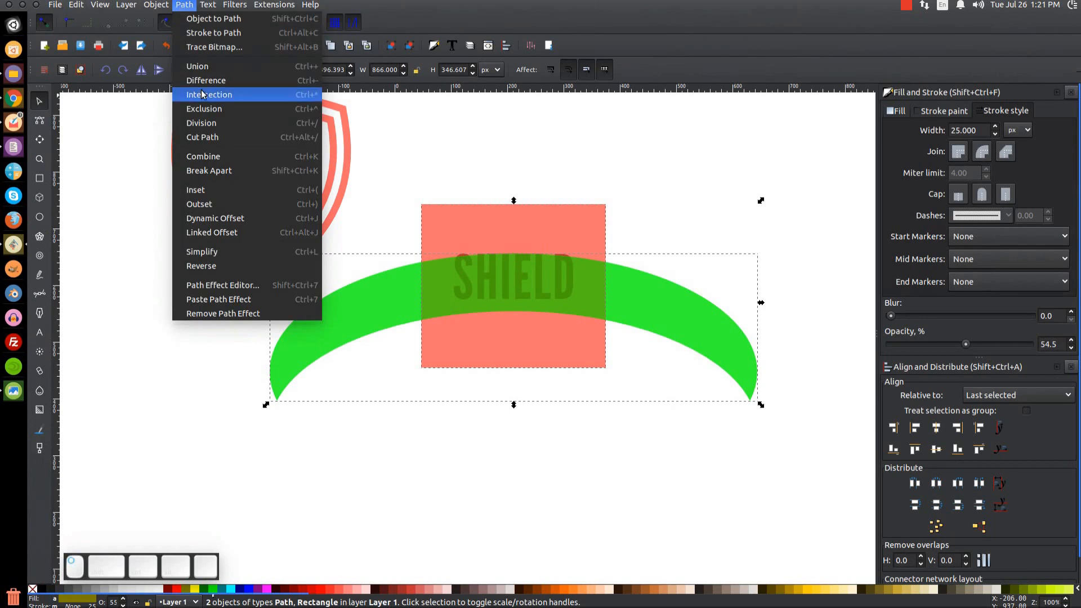
click(203, 94)
drag(580, 305, 586, 278)
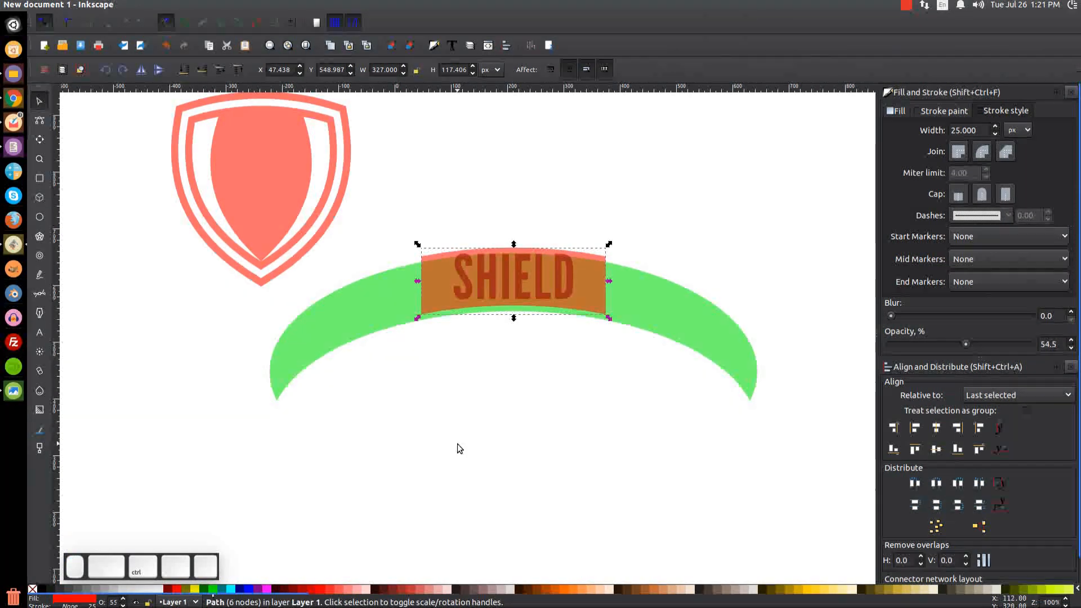
Draw a green rectangle about 262 by 255 px over the SHIELD text and centre it horizontally on the red curved segment
click(40, 180)
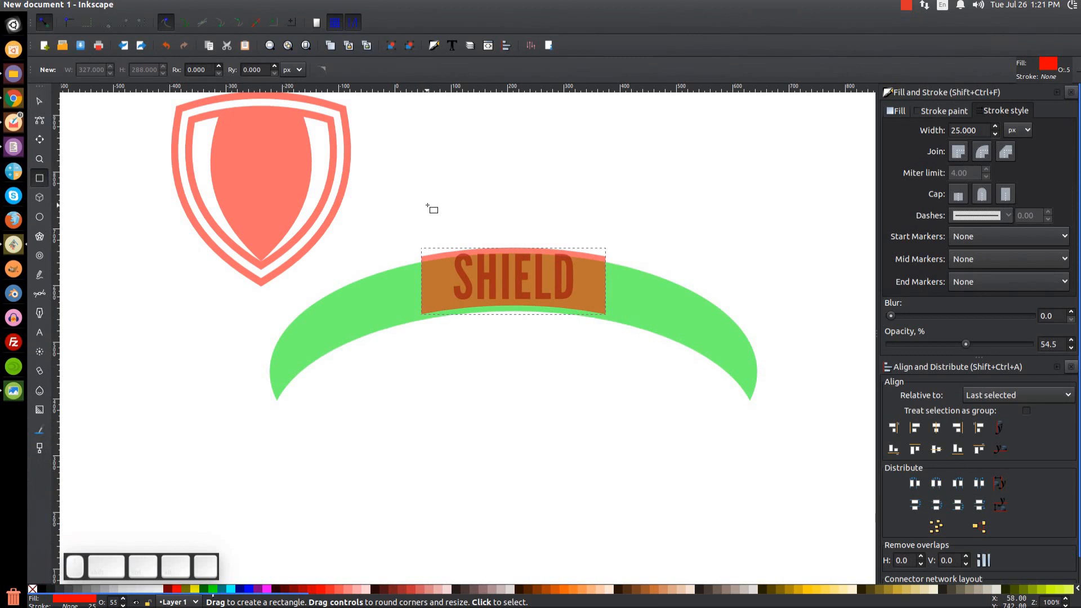
drag(431, 201, 578, 345)
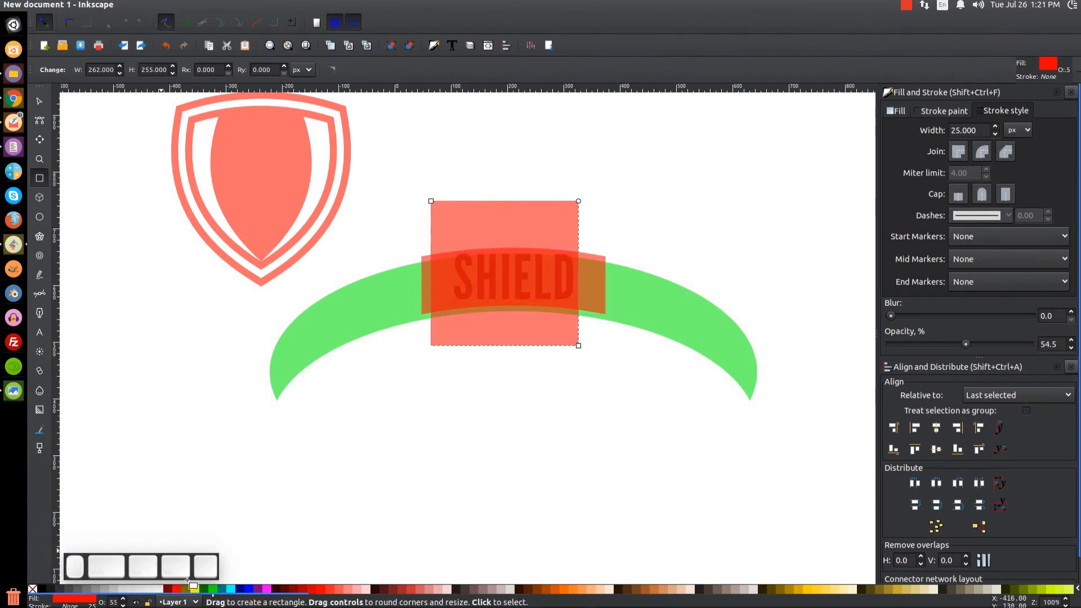
click(208, 589)
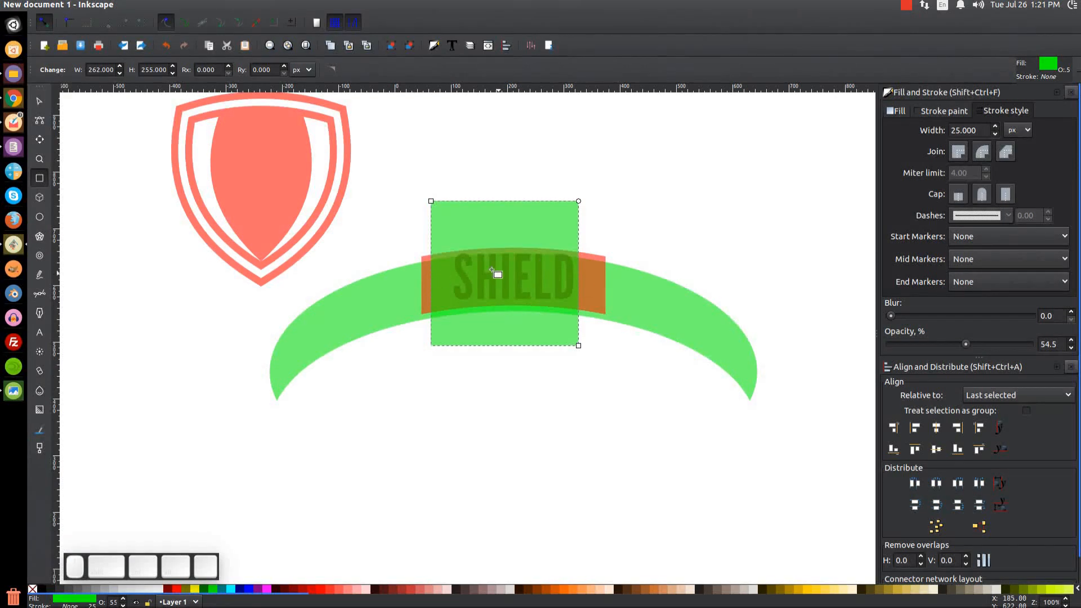
click(40, 104)
key(shift)
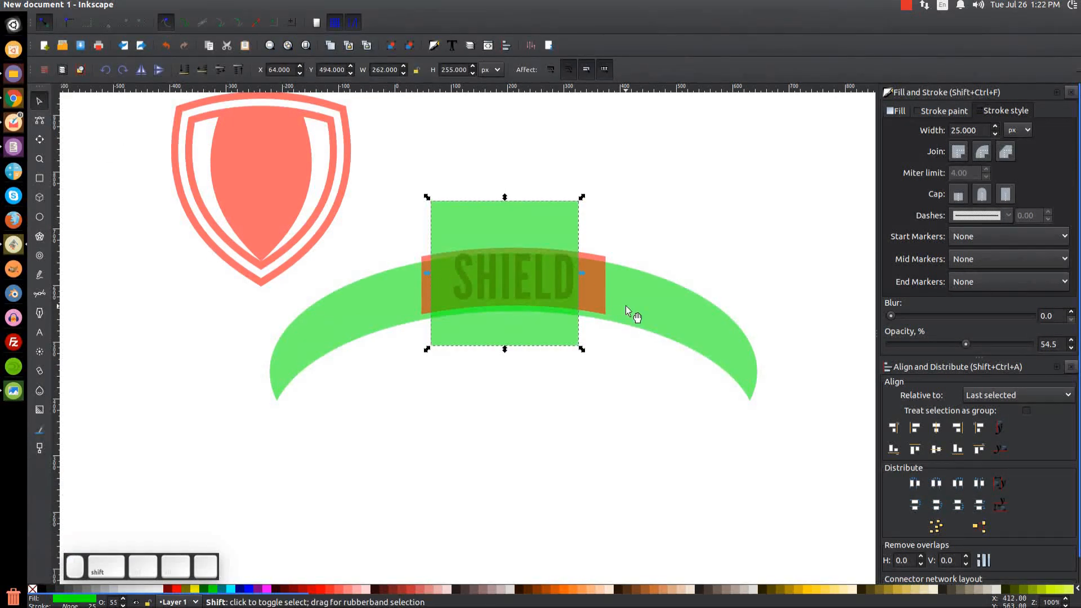
shift+click(599, 259)
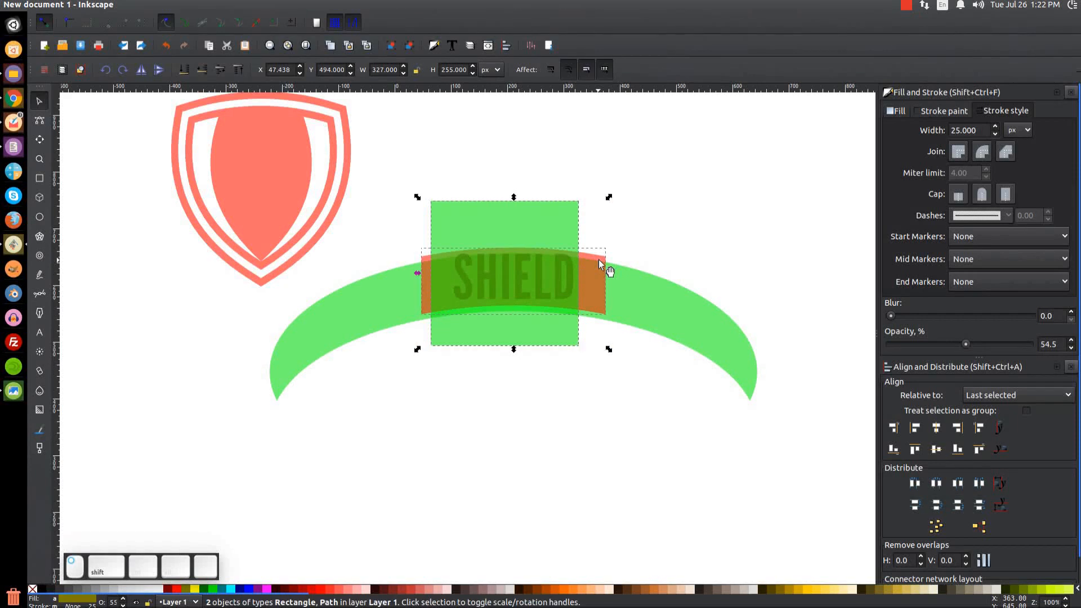
click(937, 429)
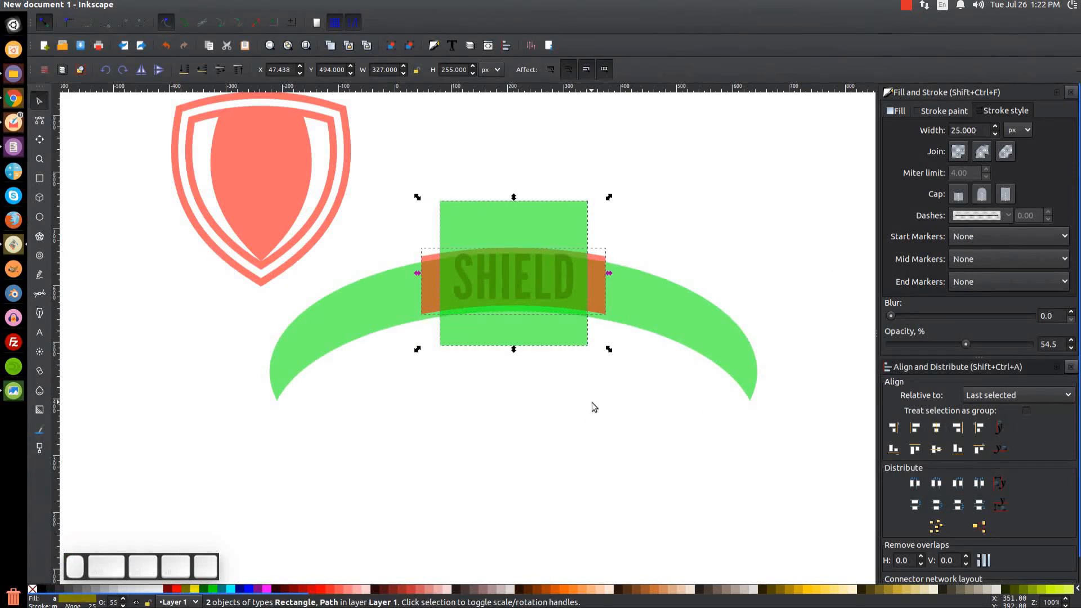
click(579, 422)
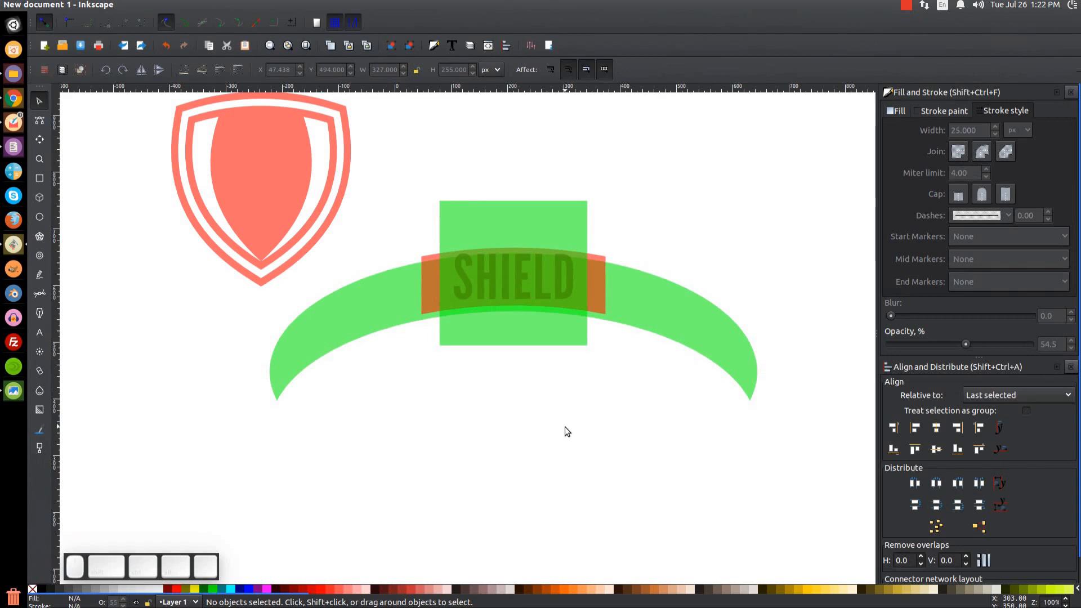
Duplicate the red curved segment and intersect the copy with the green rectangle over the SHIELD text
click(600, 266)
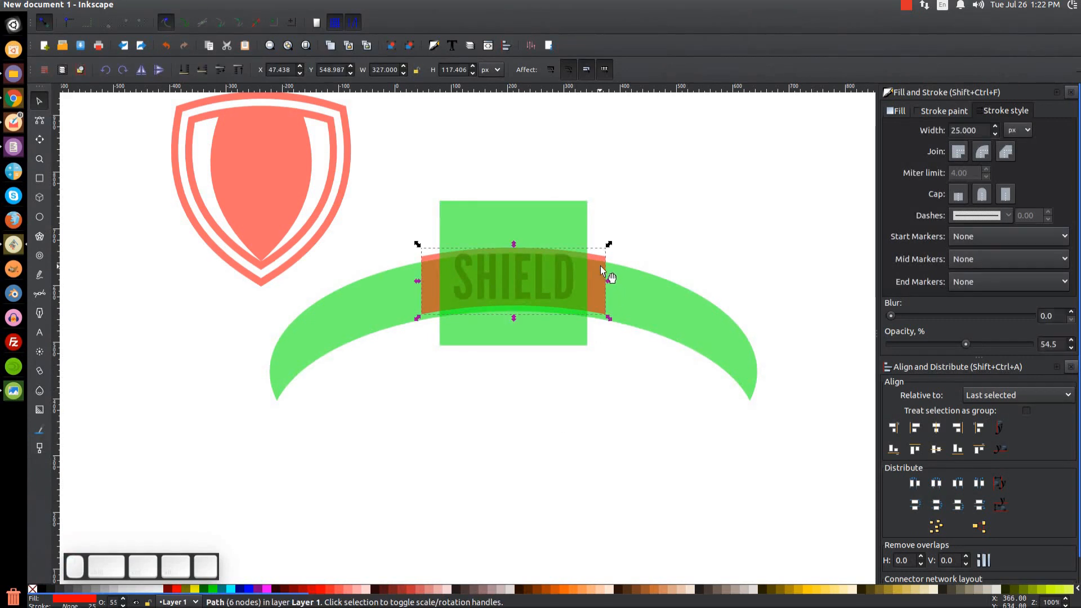
right_click(600, 266)
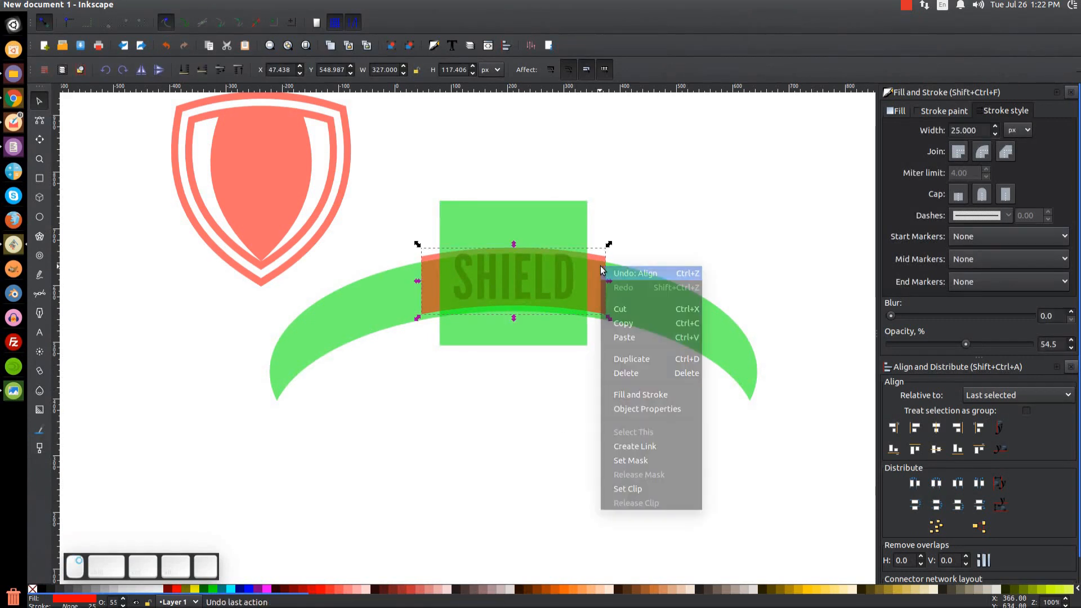
click(631, 358)
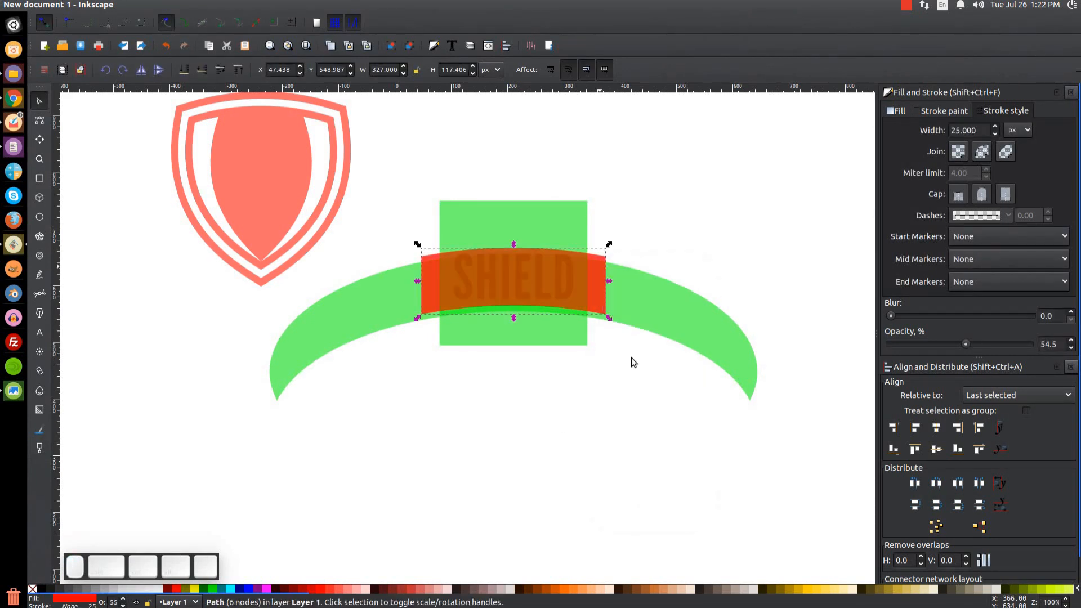
shift+click(481, 215)
click(189, 5)
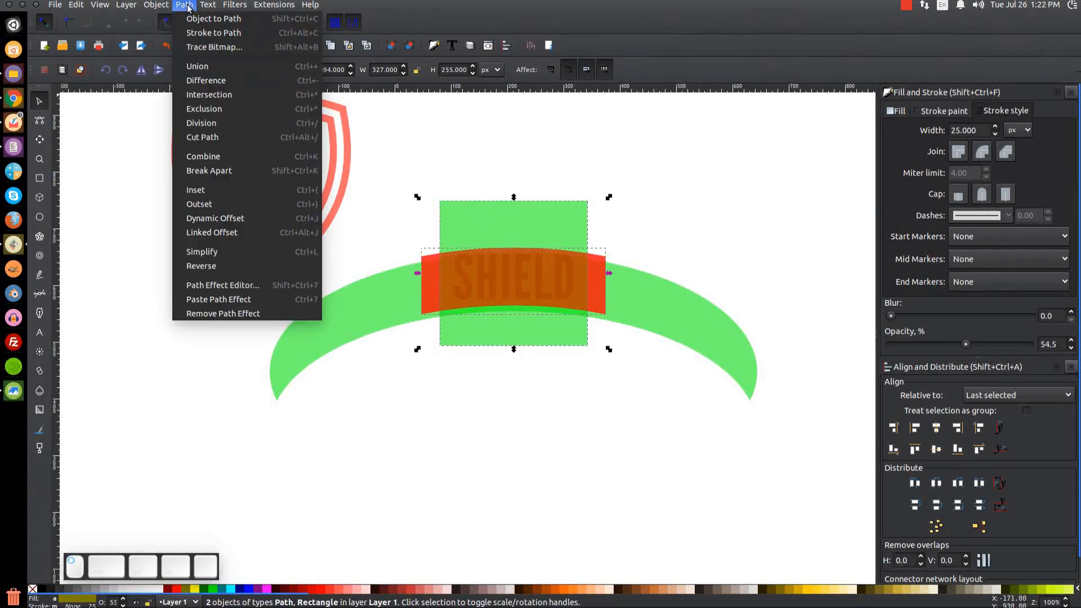
click(206, 90)
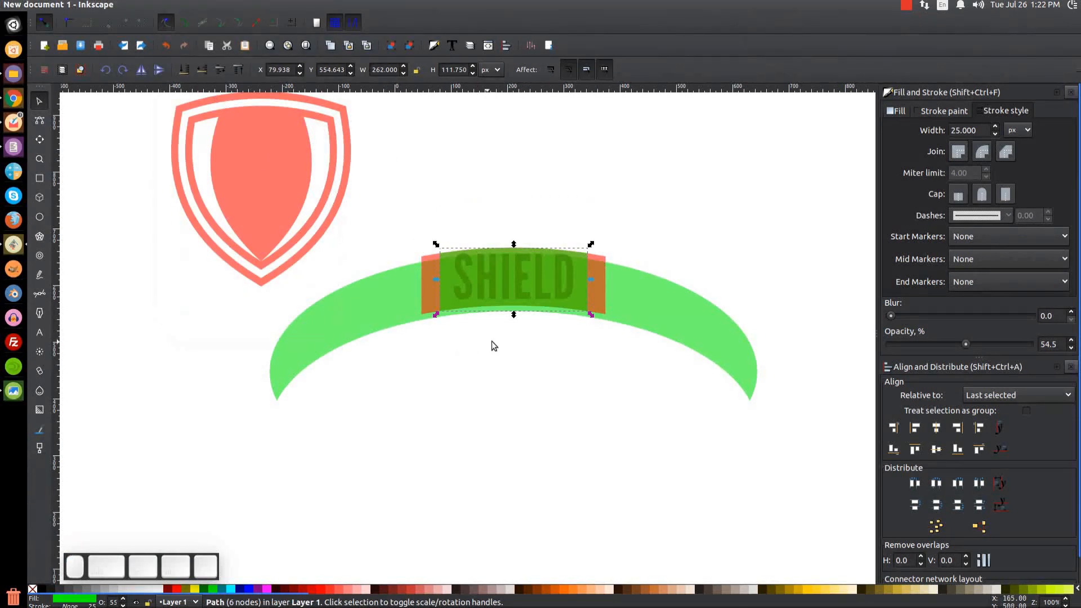
Move the small green segment about 12 px straight up and delete the wide green curved band
drag(563, 304, 566, 292)
drag(694, 304, 679, 447)
key(Delete)
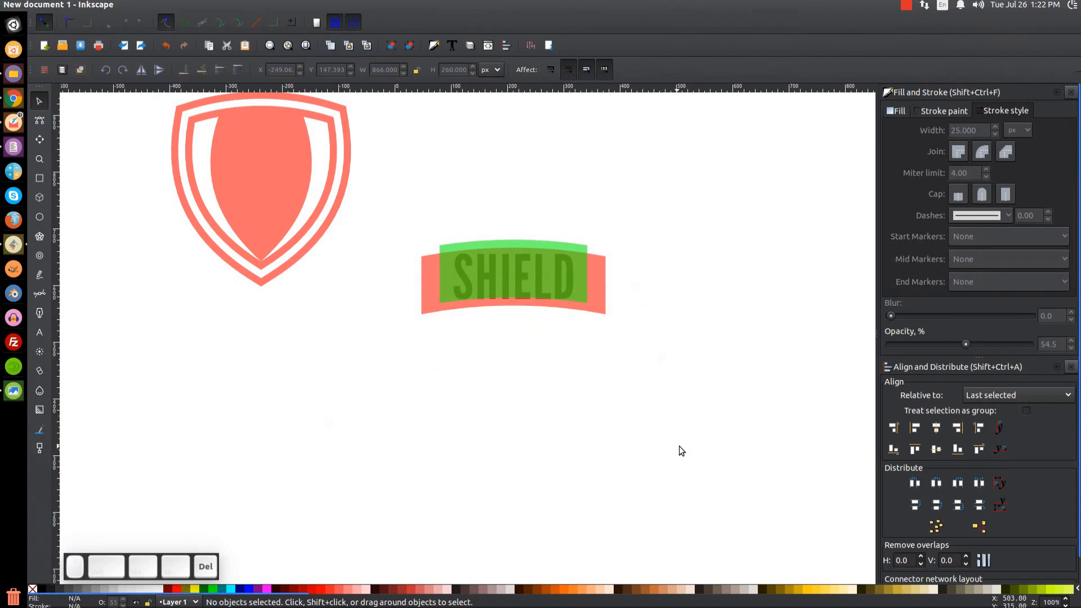
scroll(629, 458, up, 3)
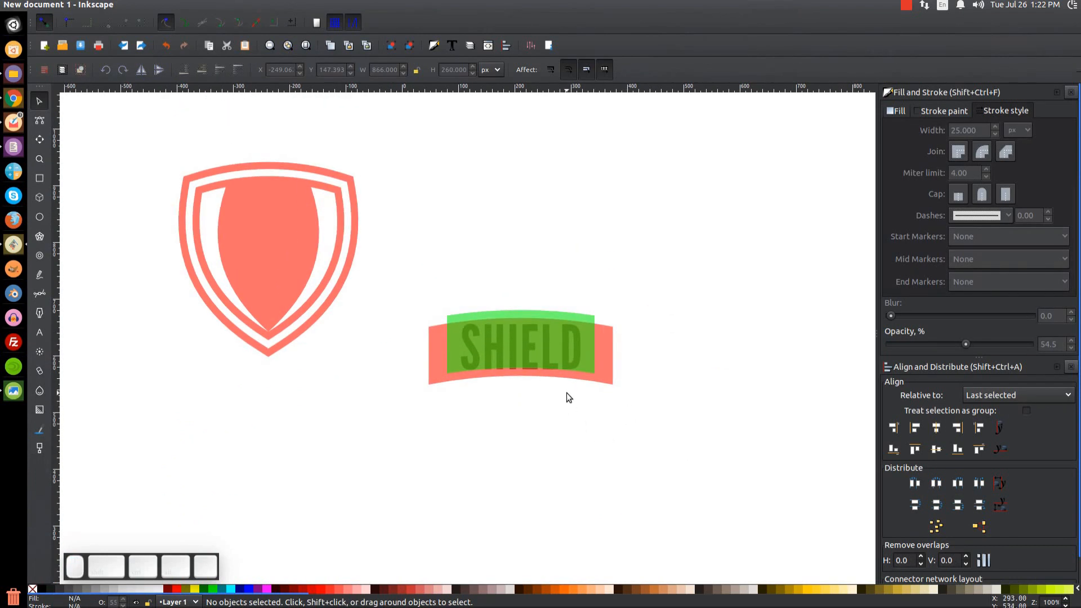
ctrl+click(551, 340)
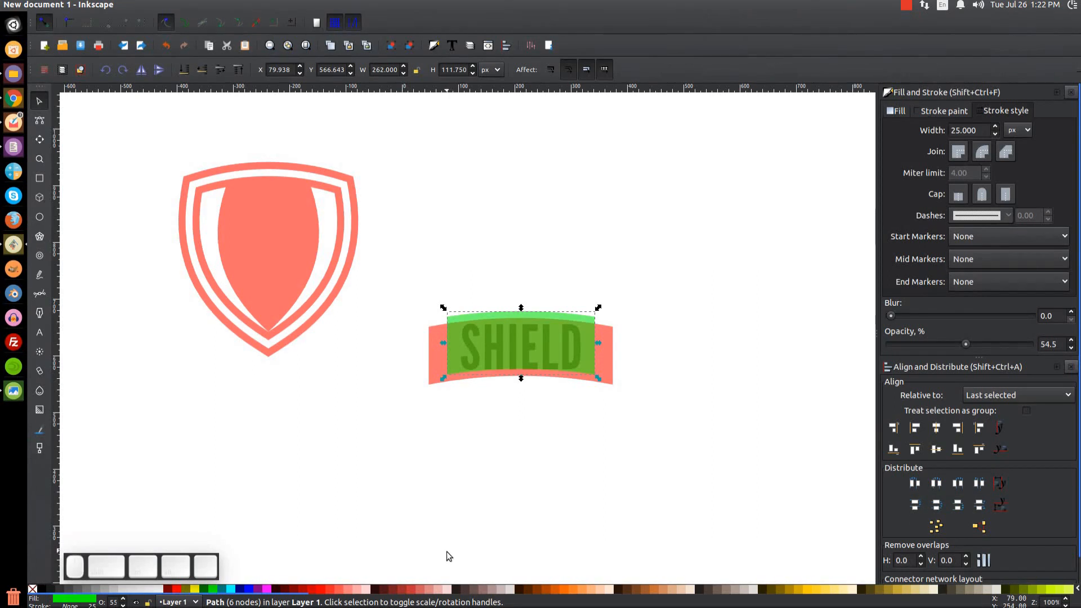
Draw a blue rectangle over the SHIELD text and widen it to about 229.5 by 249 px
click(41, 179)
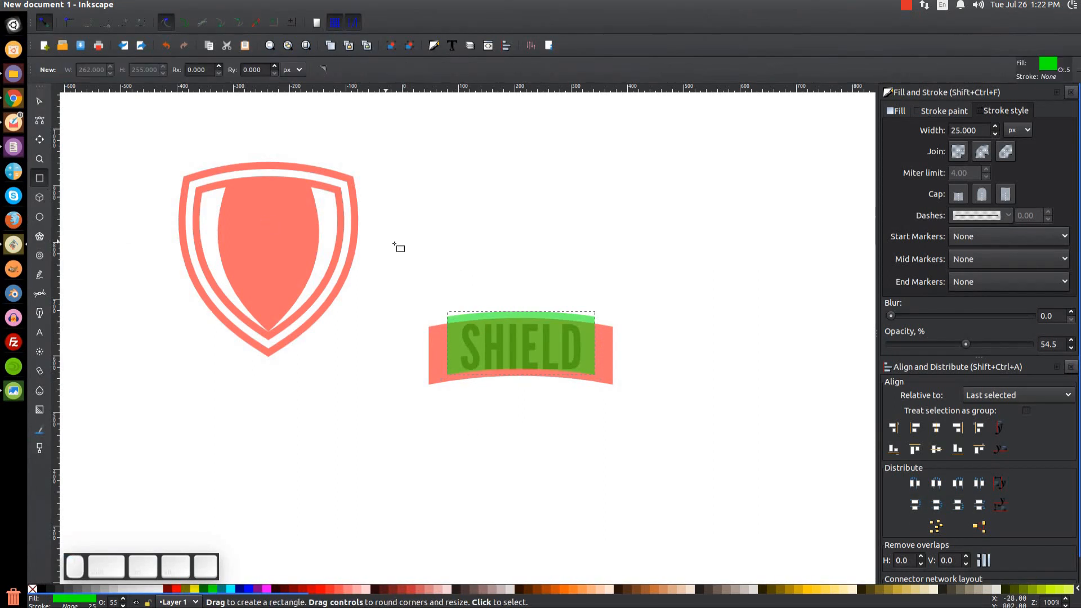
drag(461, 278, 587, 418)
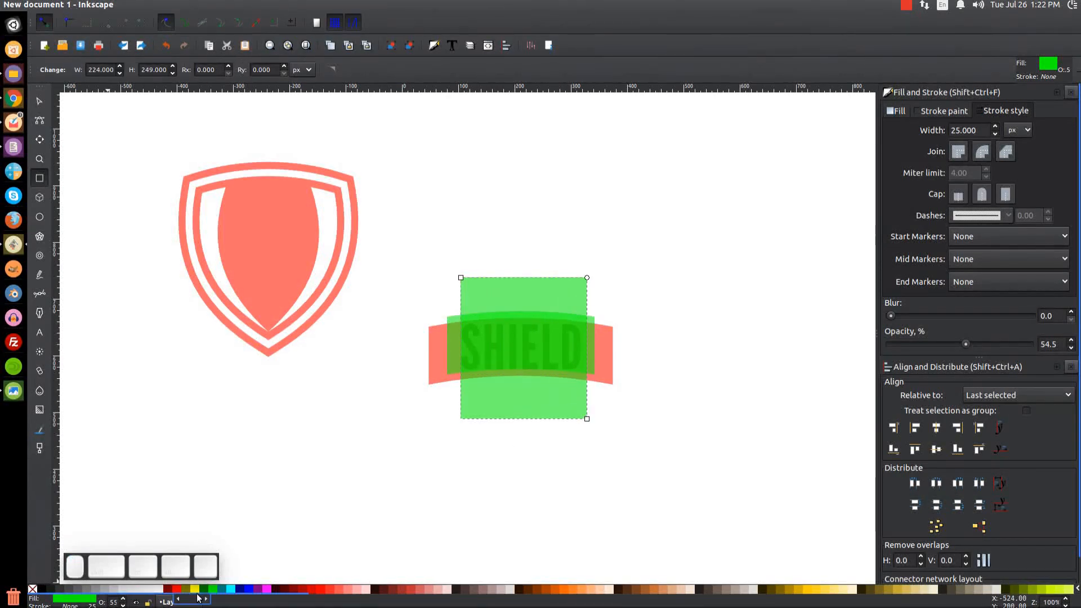
click(247, 589)
ctrl+scroll(536, 346, up, 2)
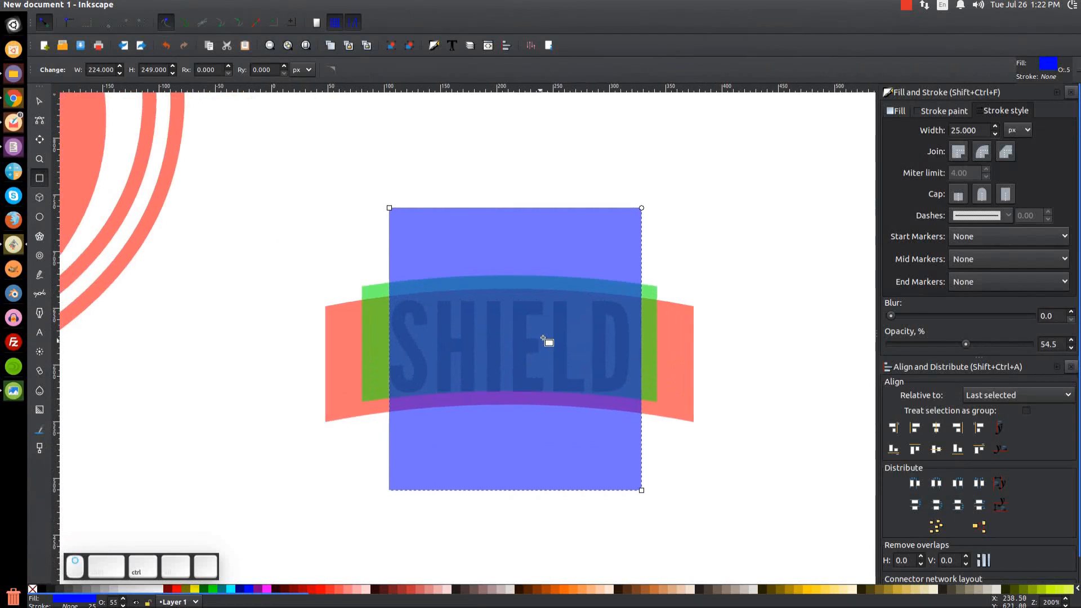
click(39, 101)
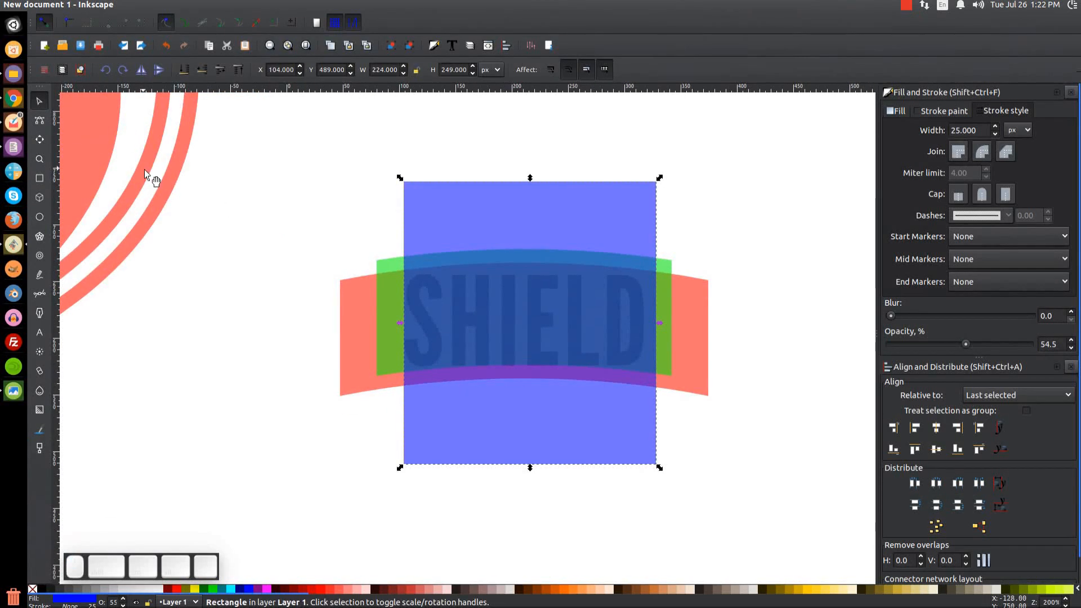
drag(400, 322, 393, 319)
drag(656, 322, 660, 322)
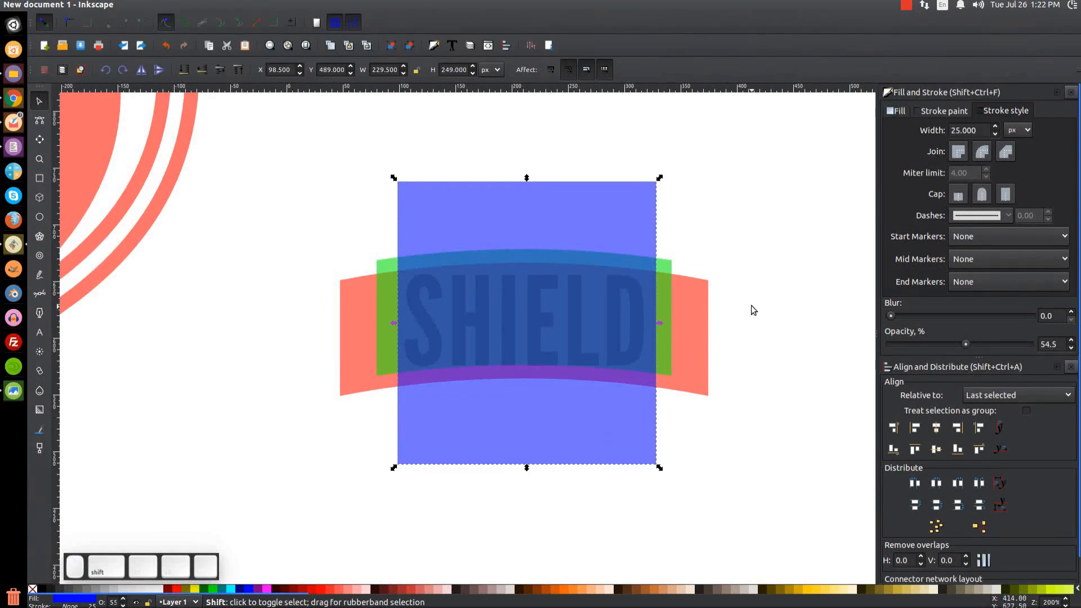
Centre the blue rectangle horizontally on the red curved segment and subtract it from that segment
shift+click(701, 282)
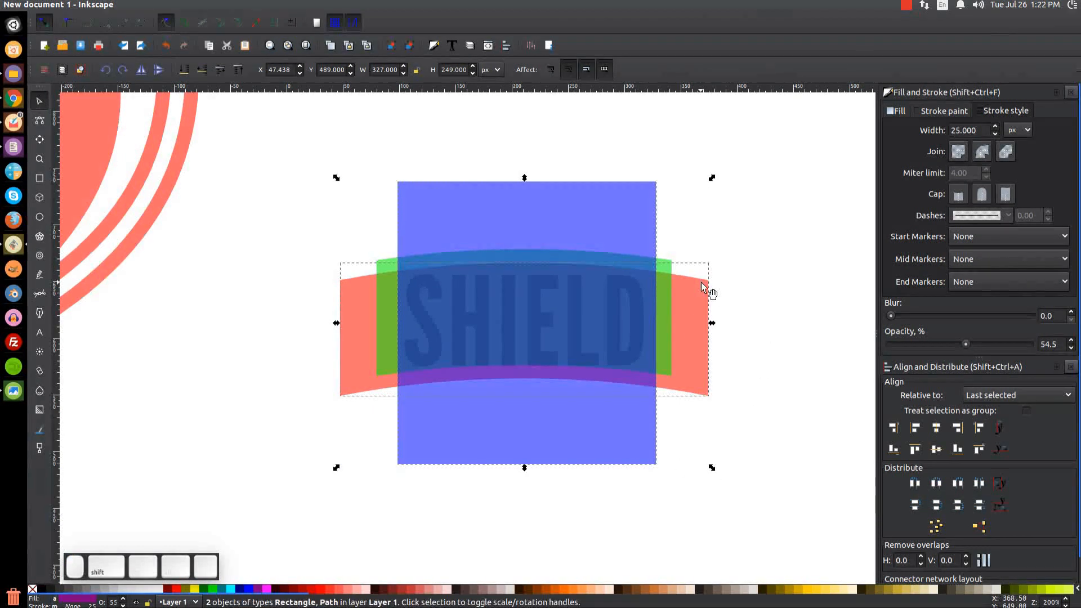
click(938, 431)
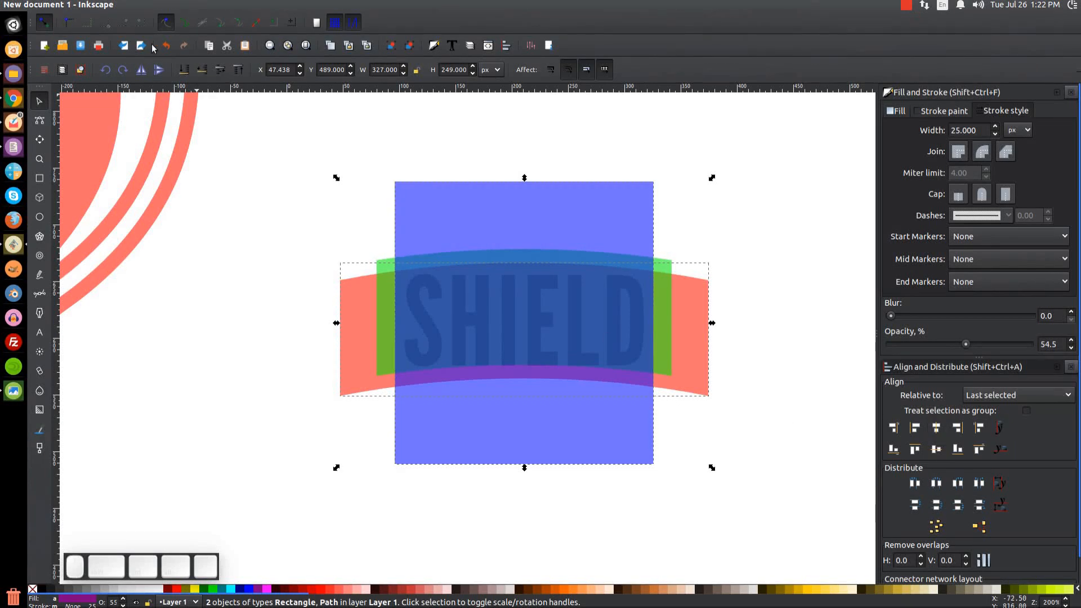
click(181, 5)
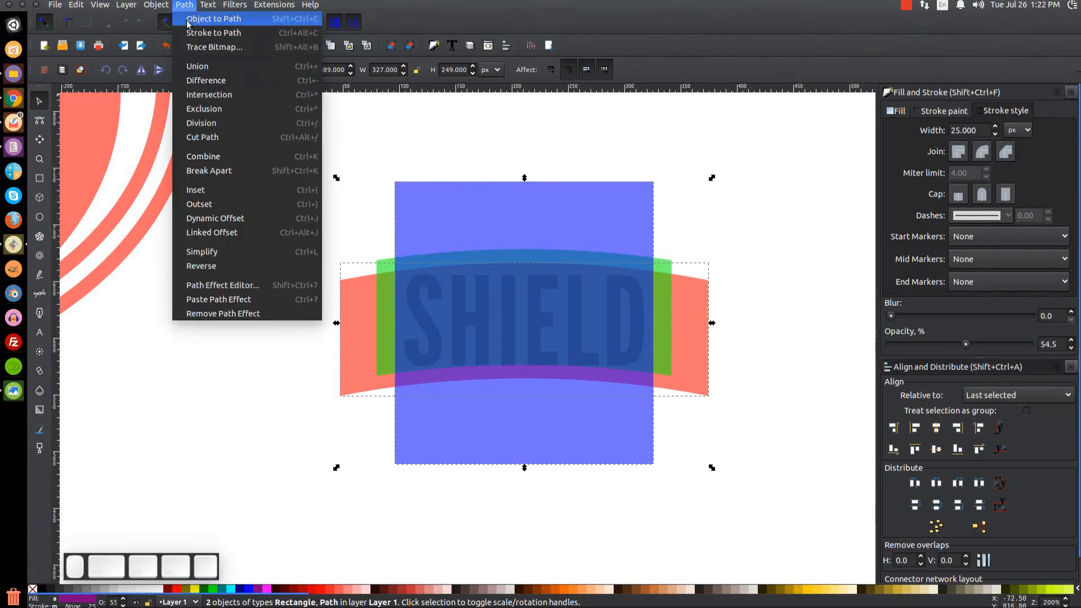
click(210, 80)
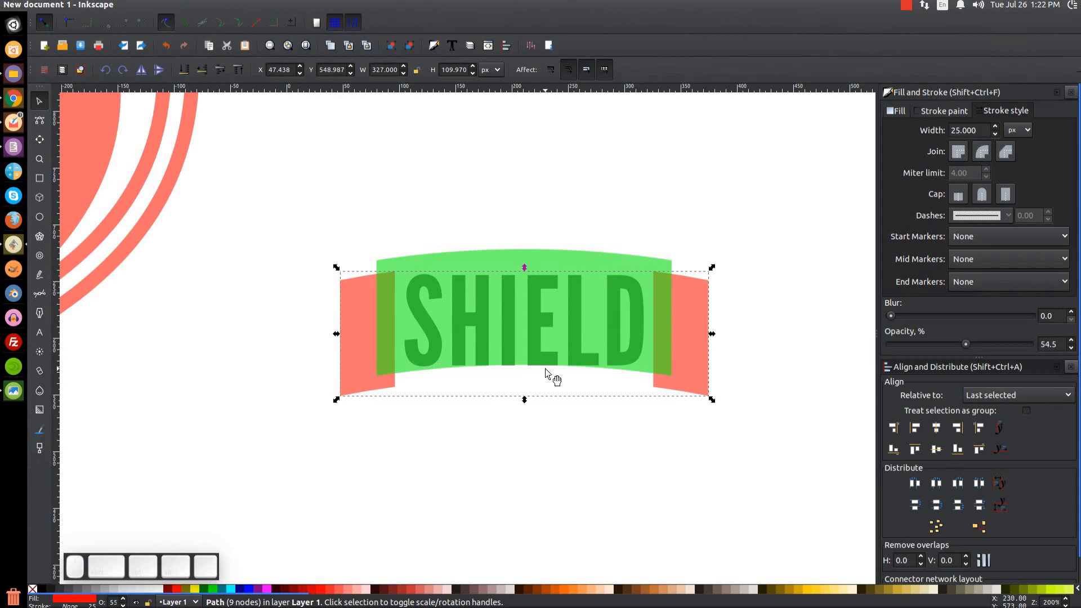
Select the SHIELD text beneath the green segment and raise it to the top of the stack
key(1)
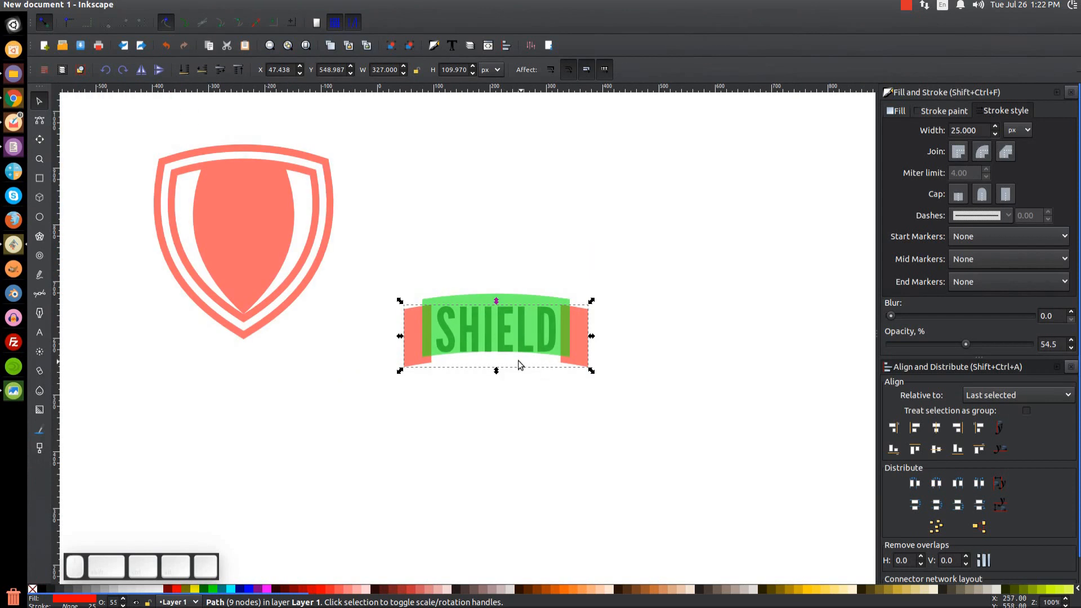
click(468, 323)
click(468, 323)
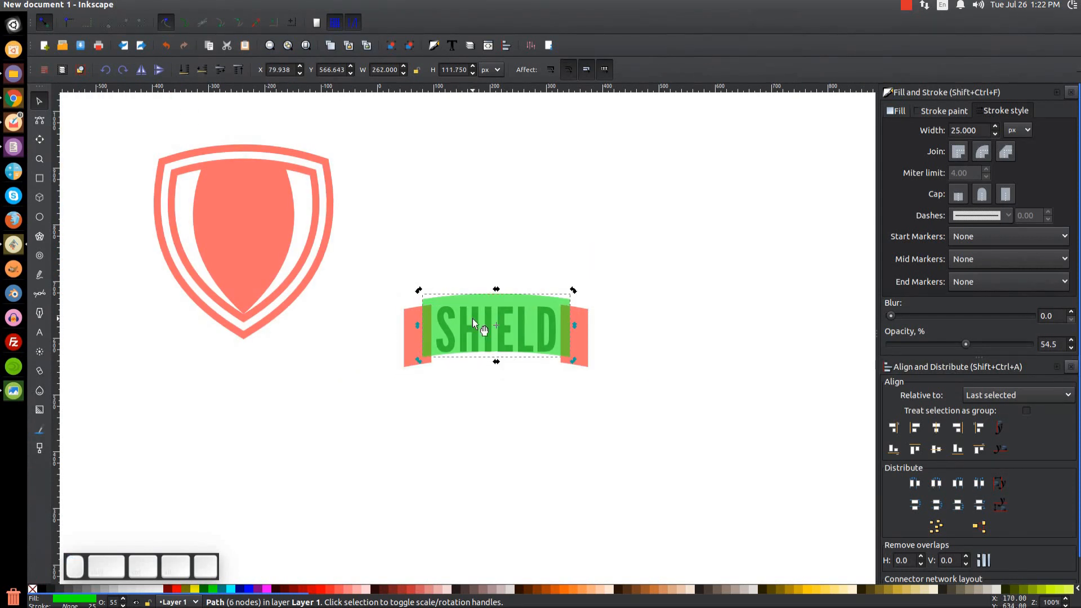
alt+click(474, 324)
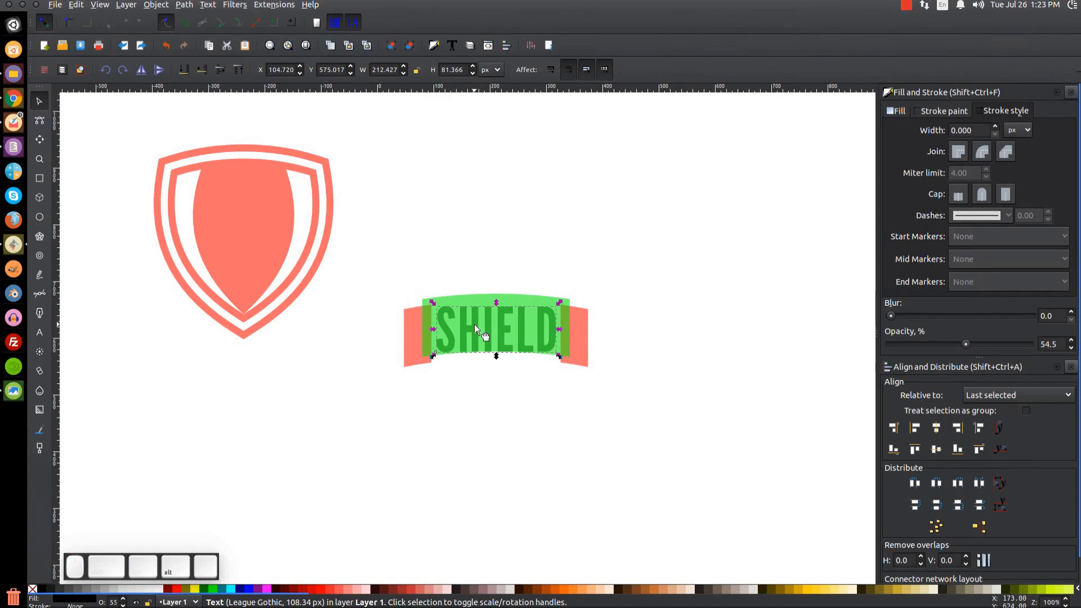
click(240, 68)
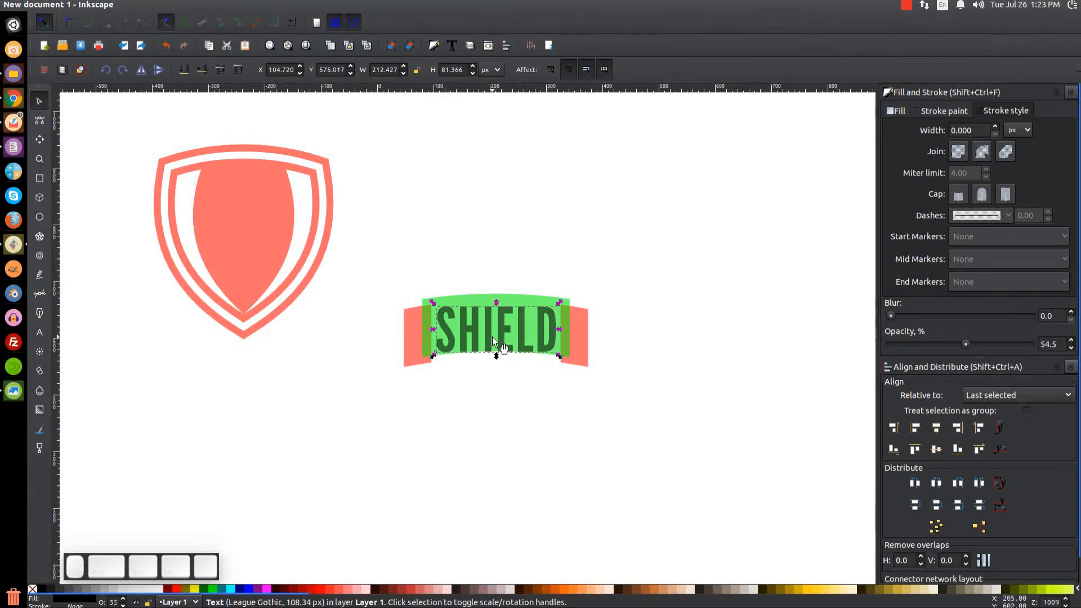
Centre the SHIELD text vertically on the green curved segment
scroll(492, 336, up, 4)
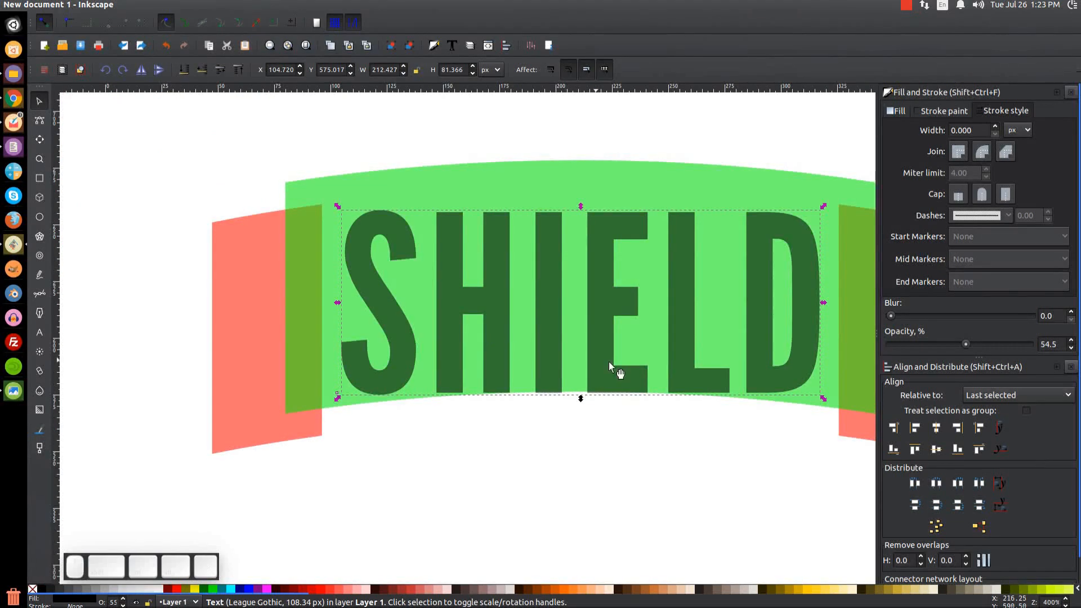
drag(583, 353, 559, 353)
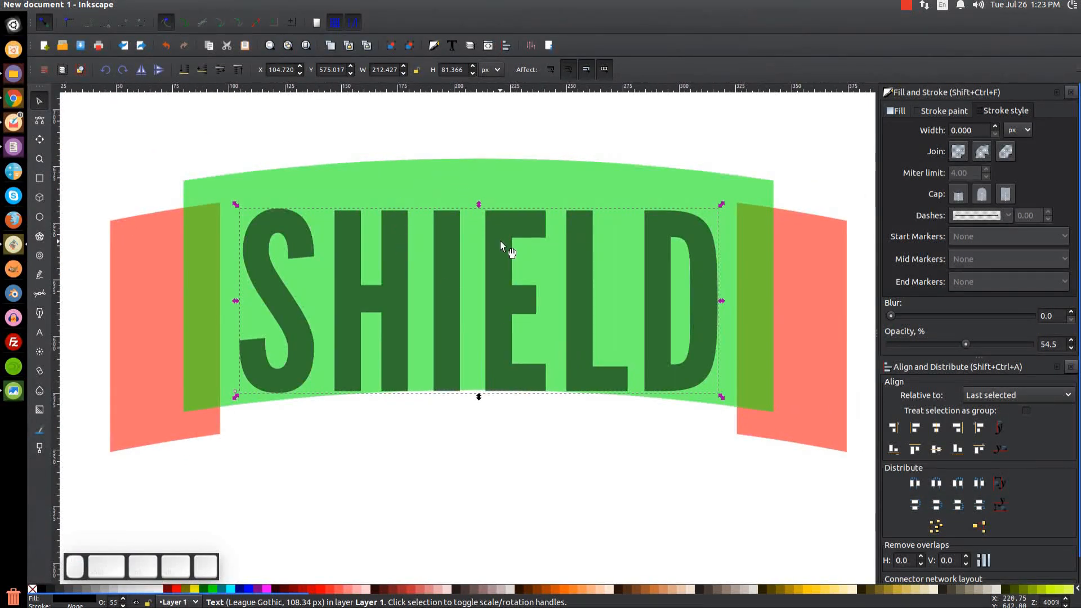
key(shift)
shift+click(526, 169)
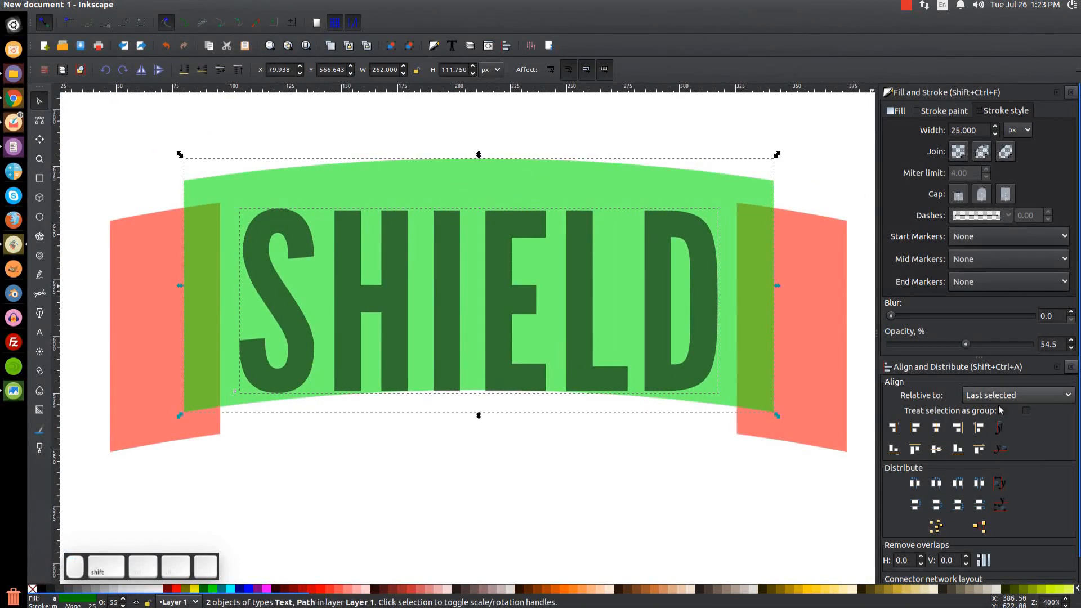
click(938, 453)
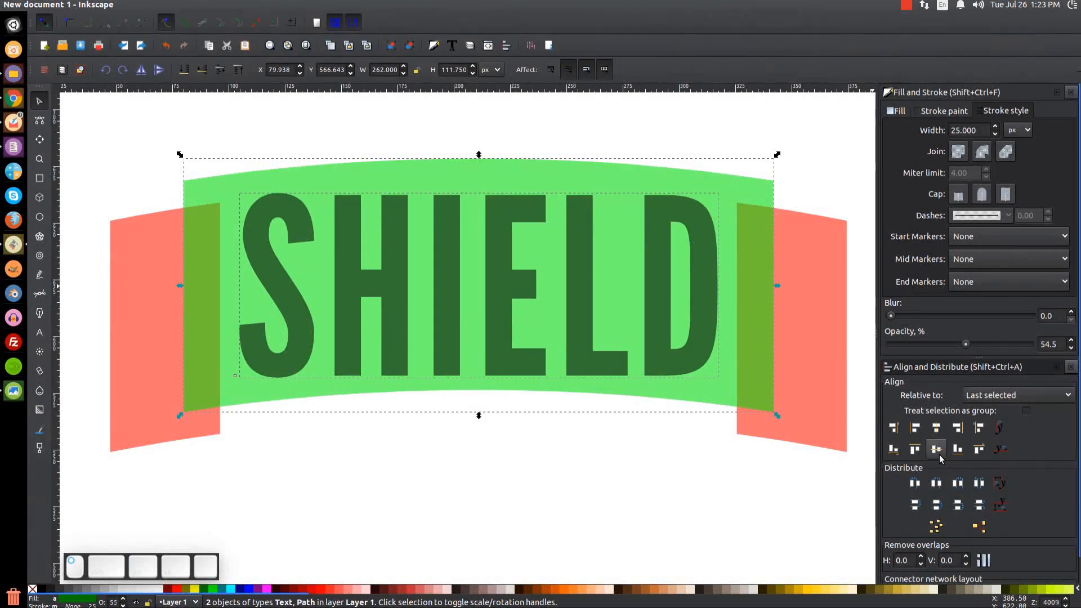
click(451, 476)
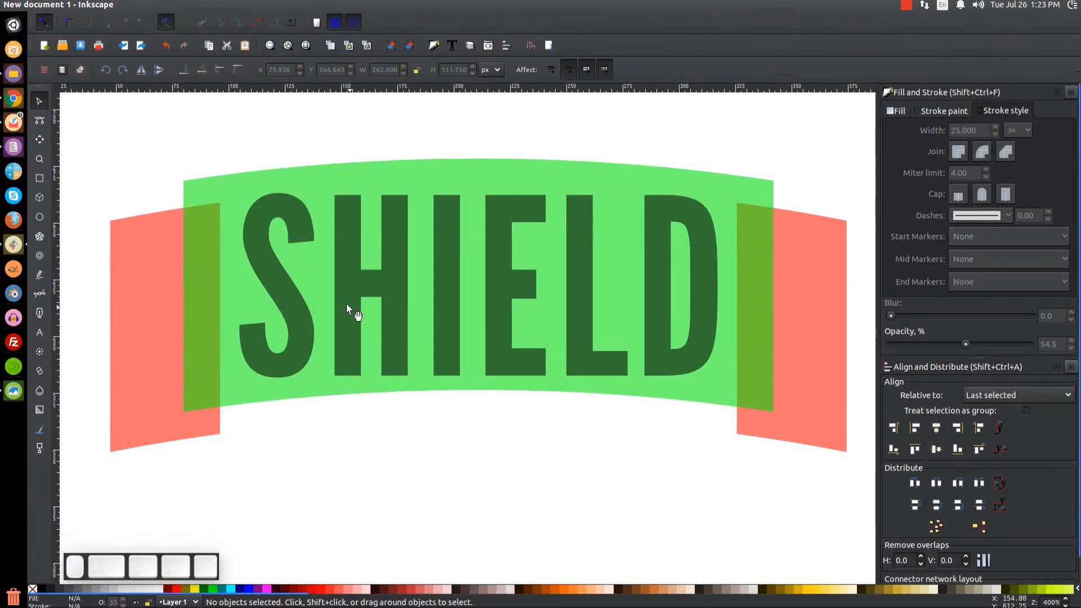
Duplicate the green curved segment, fill the copy with blue, and move it about 16 px straight down to the top edge of the lettering
click(393, 164)
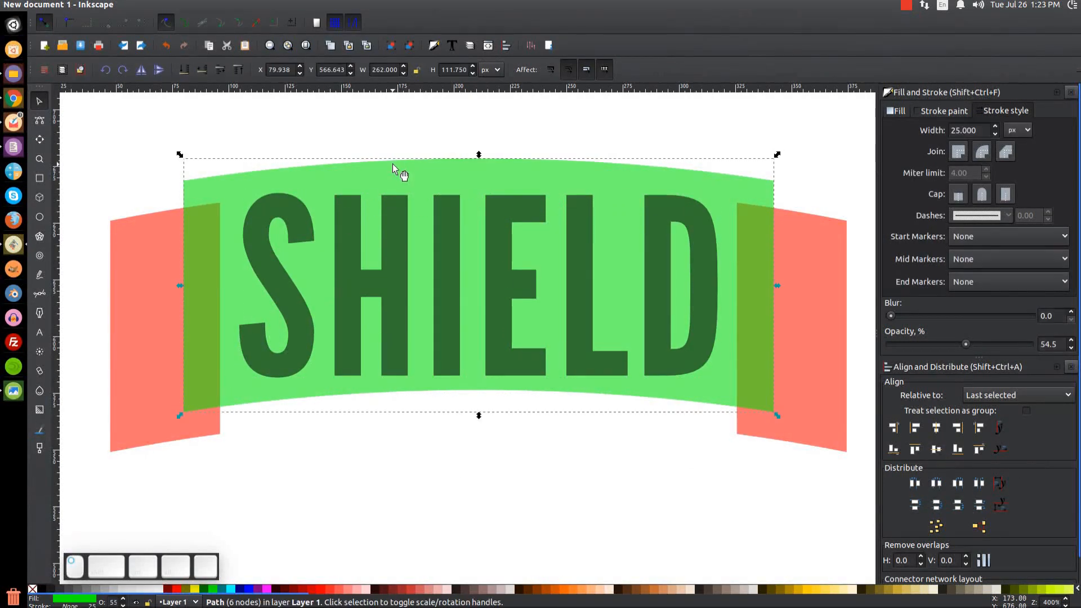
right_click(393, 164)
click(449, 257)
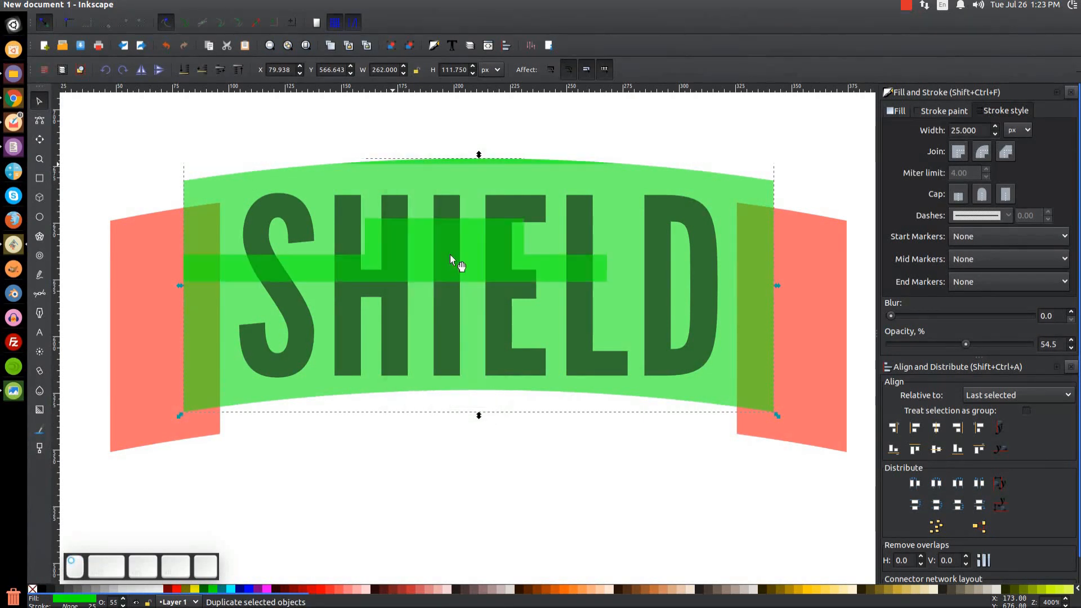
click(240, 589)
drag(495, 166, 497, 206)
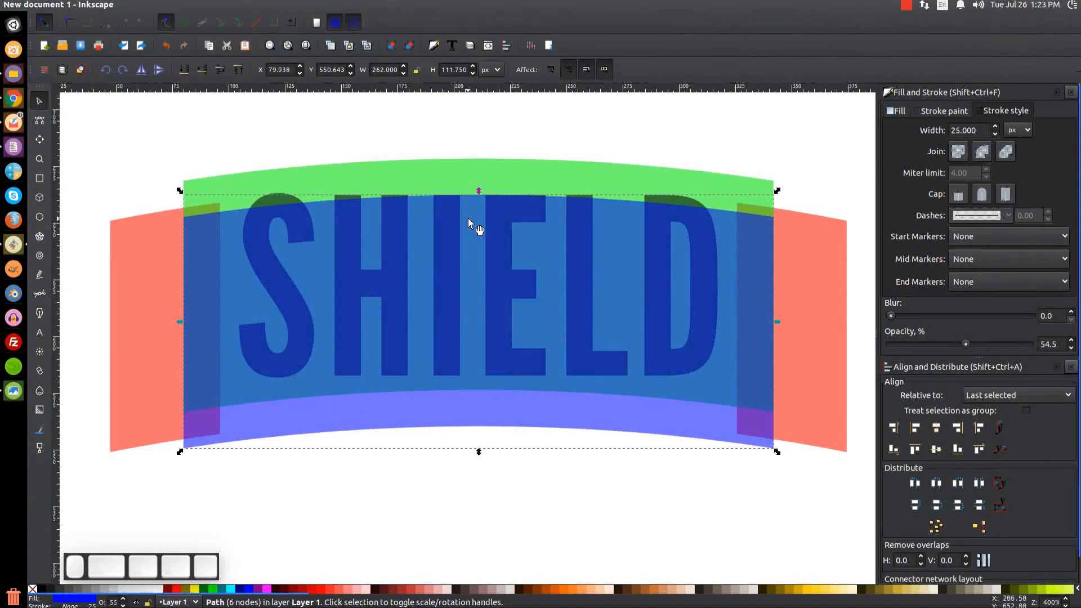
Duplicate the blue segment, fill the copy with green, and move it about 80 px straight down to the lettering's bottom edge
right_click(479, 214)
click(513, 302)
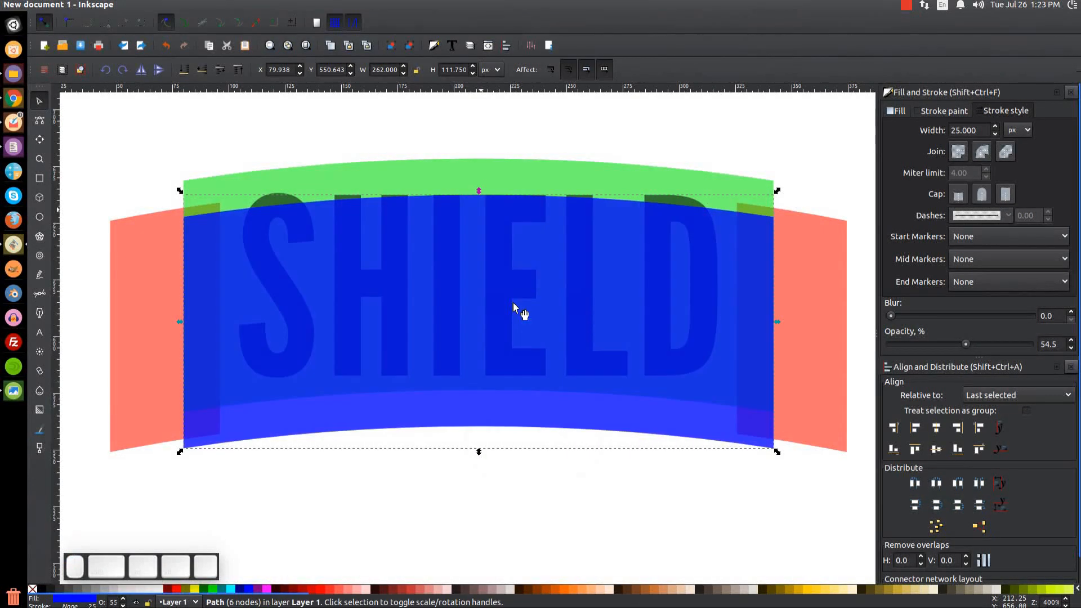
click(213, 589)
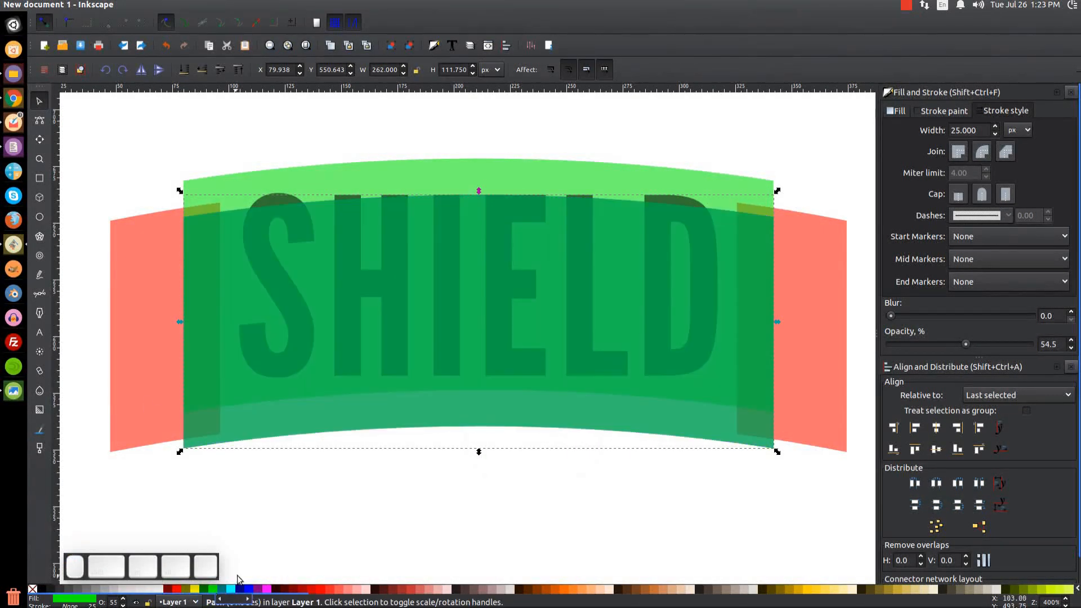
drag(472, 201, 474, 383)
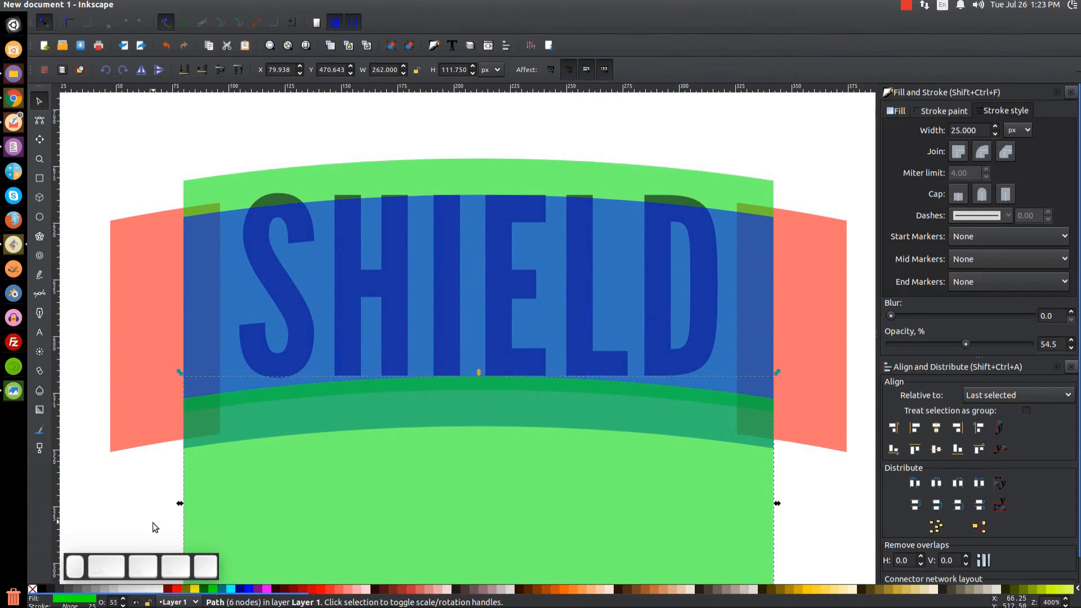
Subtract the lower green copy from the blue curved segment with the Difference operation
shift+click(475, 225)
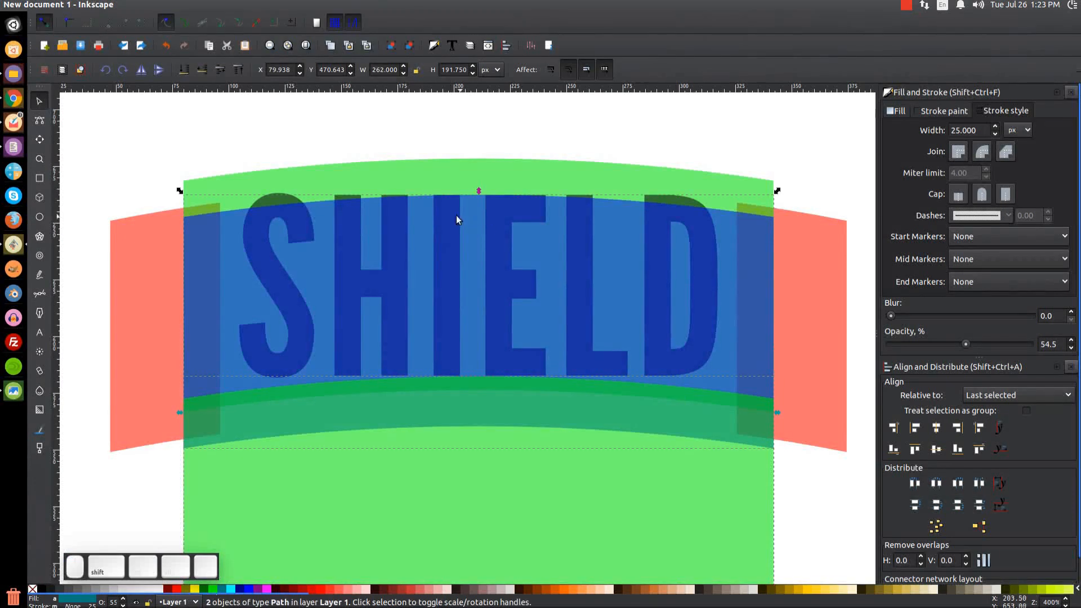
click(184, 5)
click(213, 81)
Move the SHIELD text below the banner and centre the blue segment vertically on the green curved segment
drag(275, 195, 262, 524)
click(525, 231)
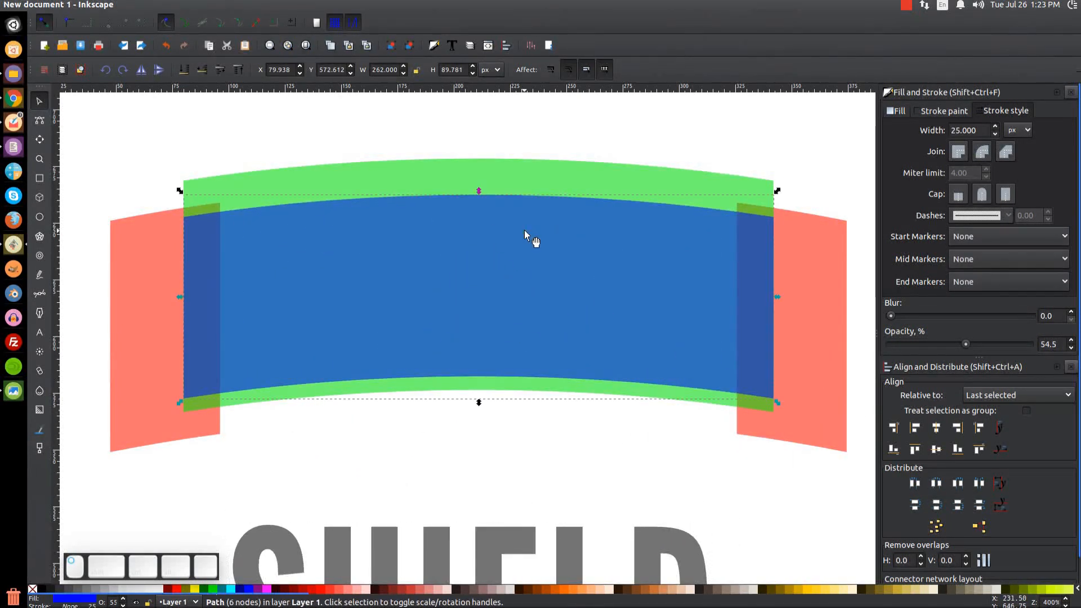
shift+click(404, 166)
click(935, 450)
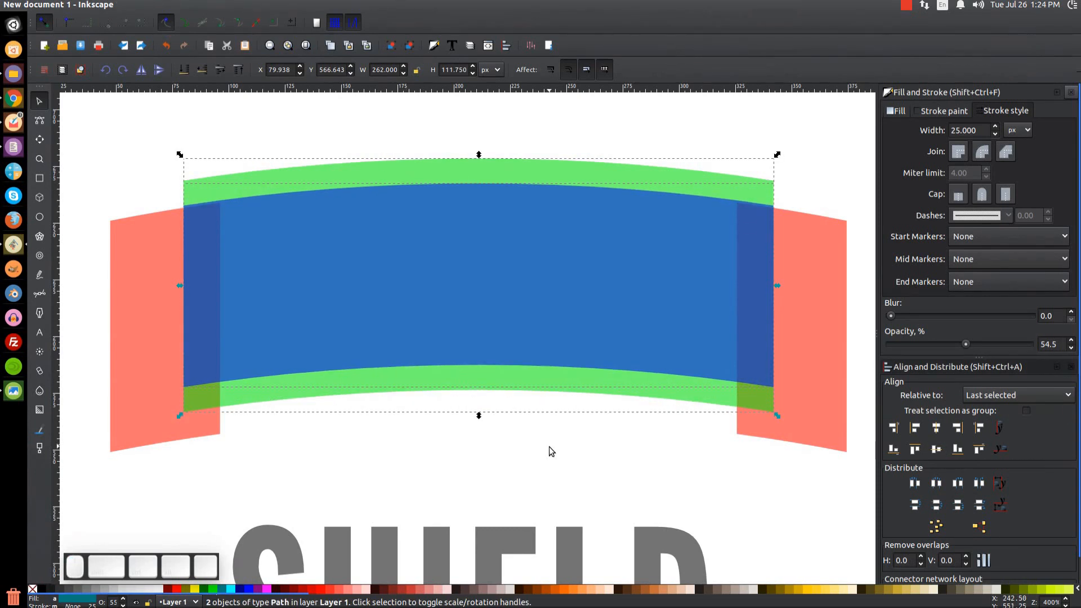
Centre the SHIELD text horizontally and vertically on the blue curved segment
key(1)
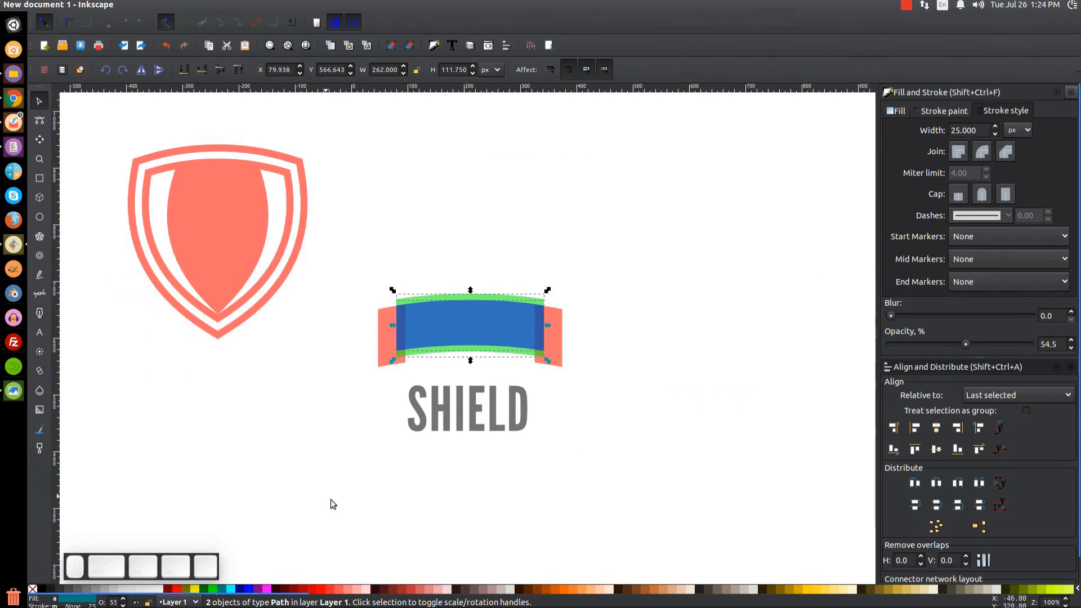
click(481, 402)
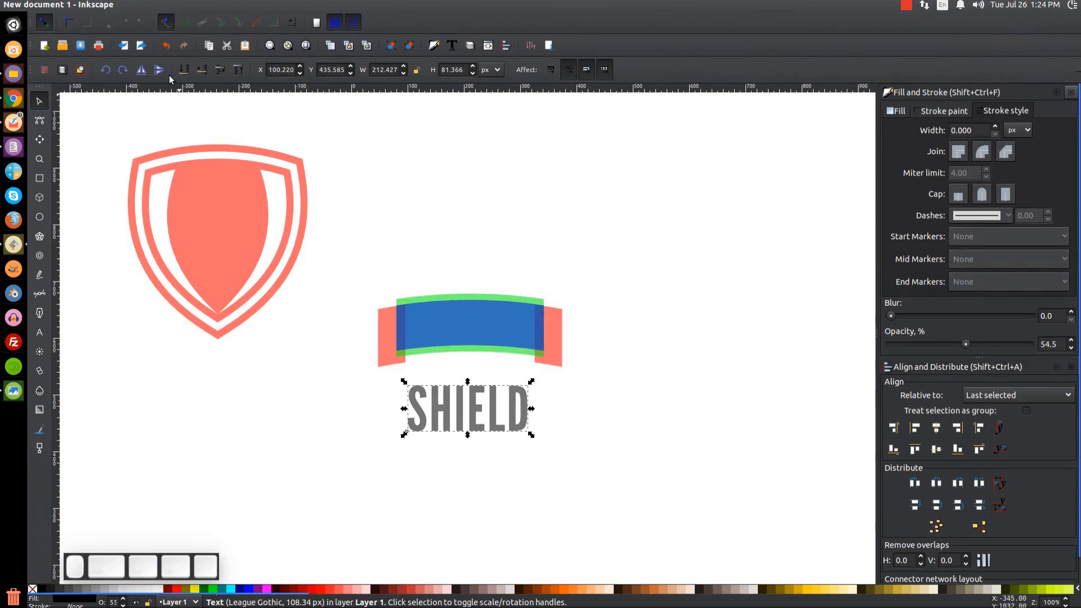
click(238, 72)
shift+click(478, 313)
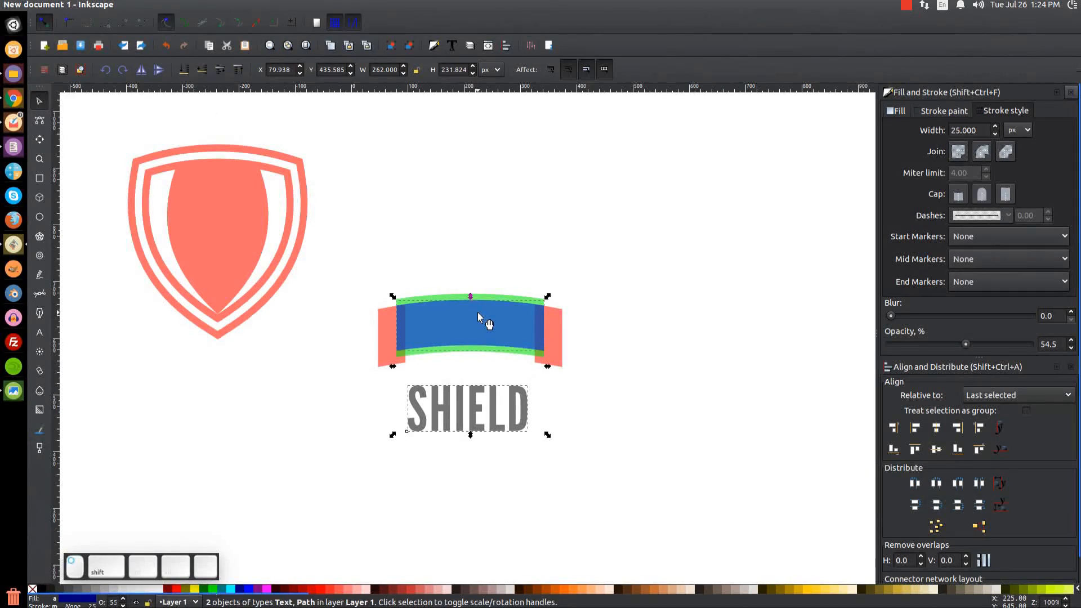
click(936, 428)
click(936, 449)
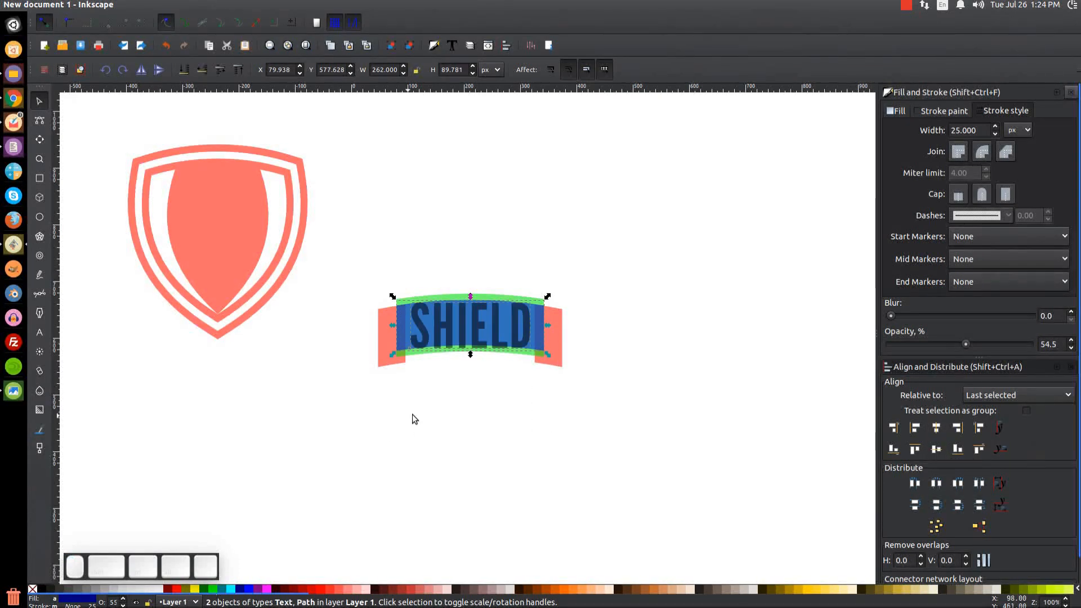
click(506, 398)
Draw a tall rectangle about 27 by 244 px over the letter S, extending above and below the banner, and fill it yellow
drag(498, 384, 492, 411)
key(plus)
key(plus)
key(plus)
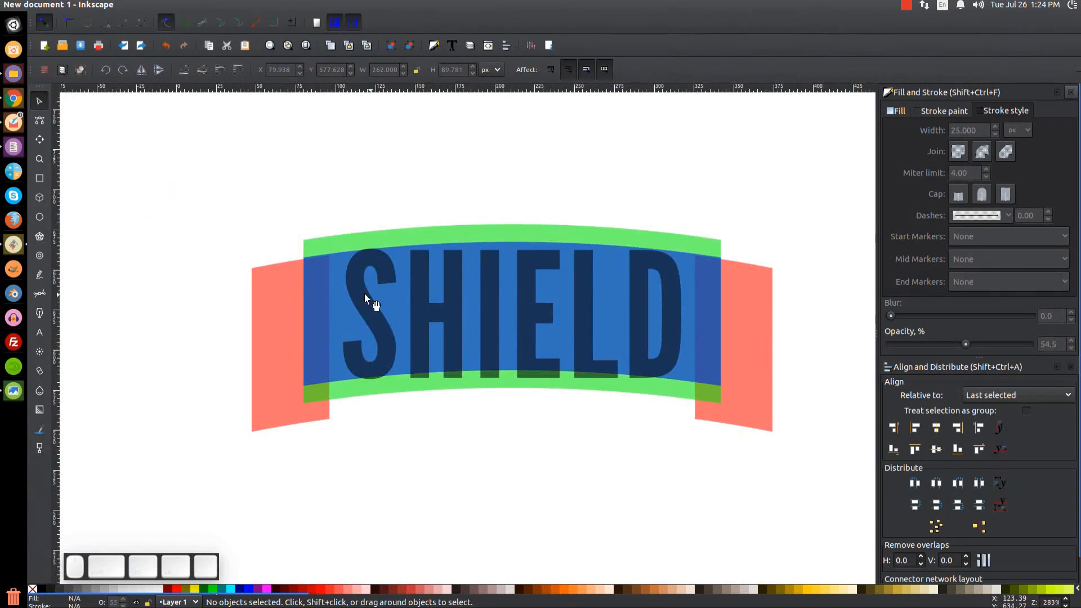
click(40, 178)
mouse_move(355, 132)
mouse_down()
mouse_move(386, 338)
mouse_move(397, 524)
mouse_up()
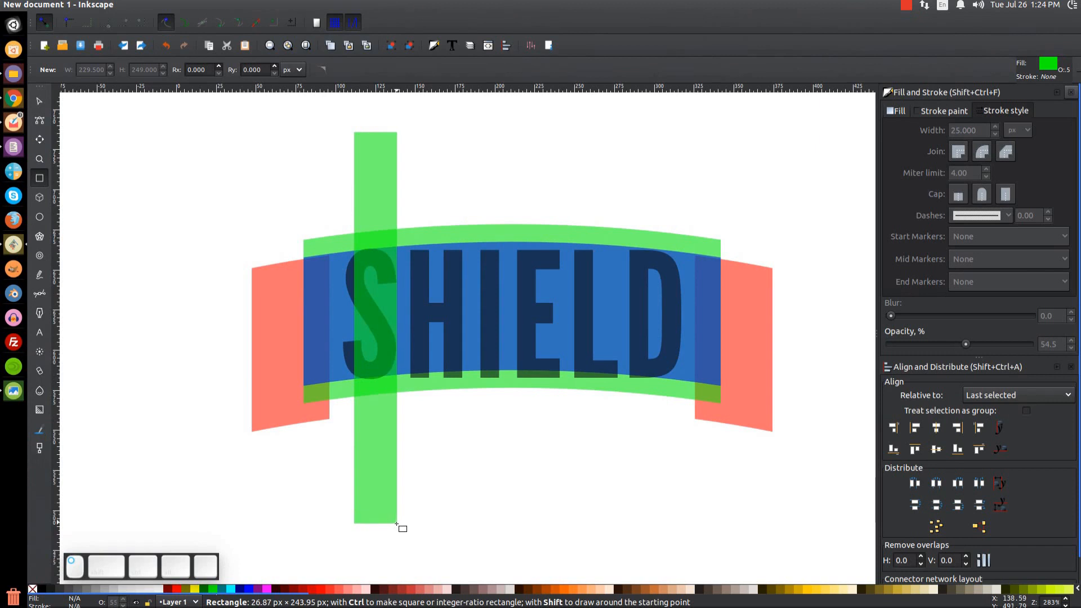
click(195, 591)
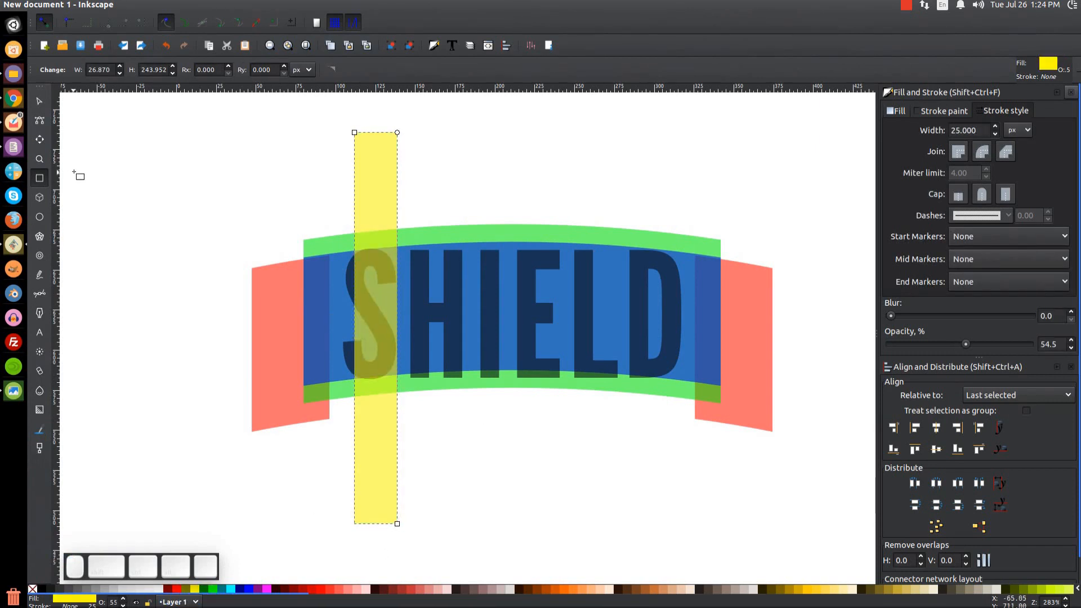
Fit the yellow rectangle's sides to the edges of the S, about 33 px wide, and undo any shift of the blue segment
click(39, 100)
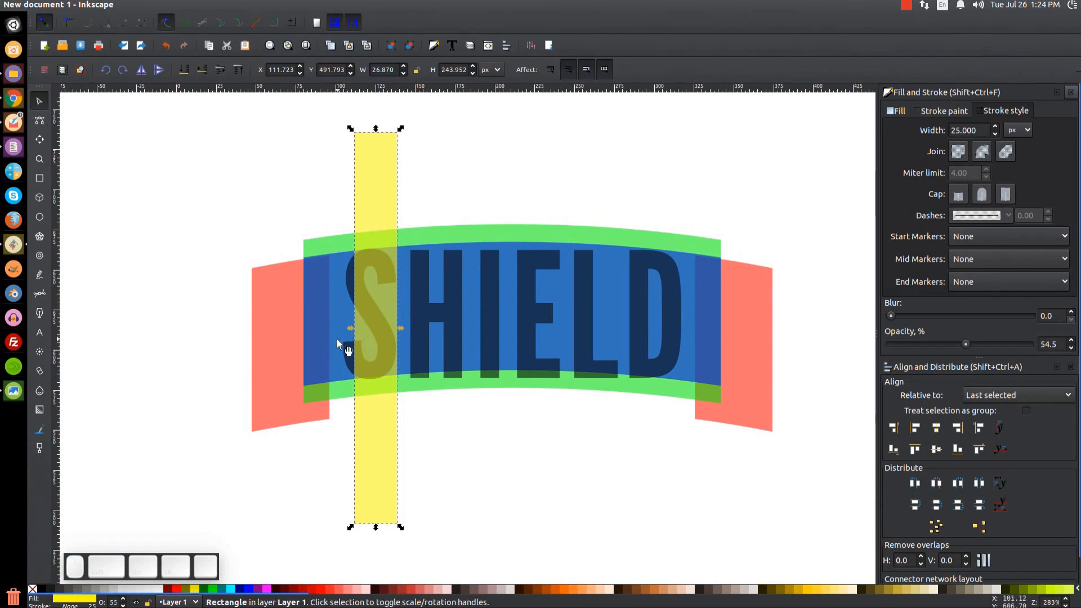
scroll(335, 332, up, 2)
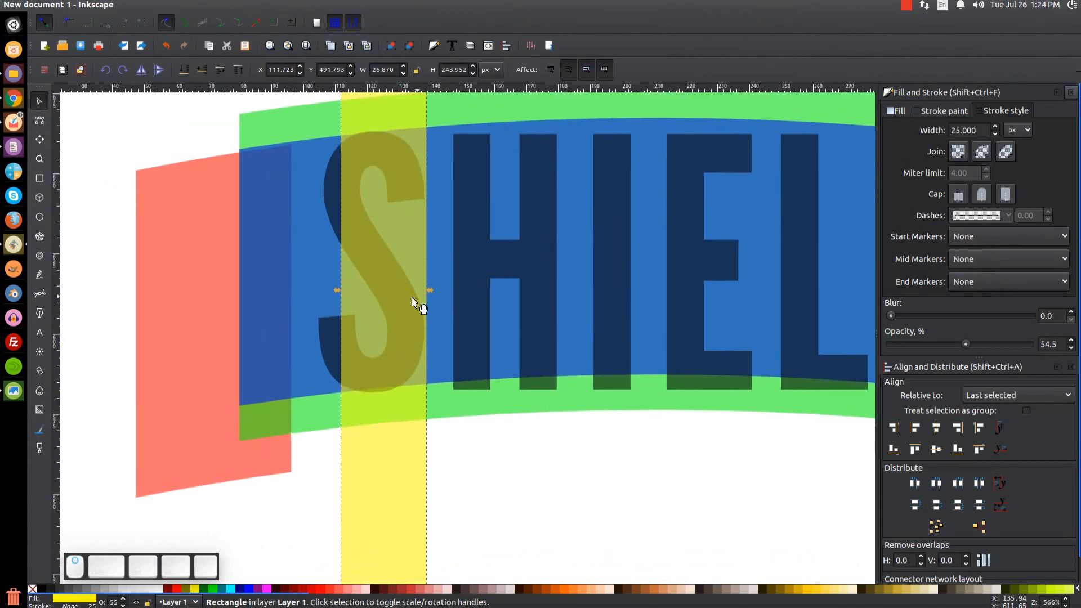
drag(338, 290, 315, 288)
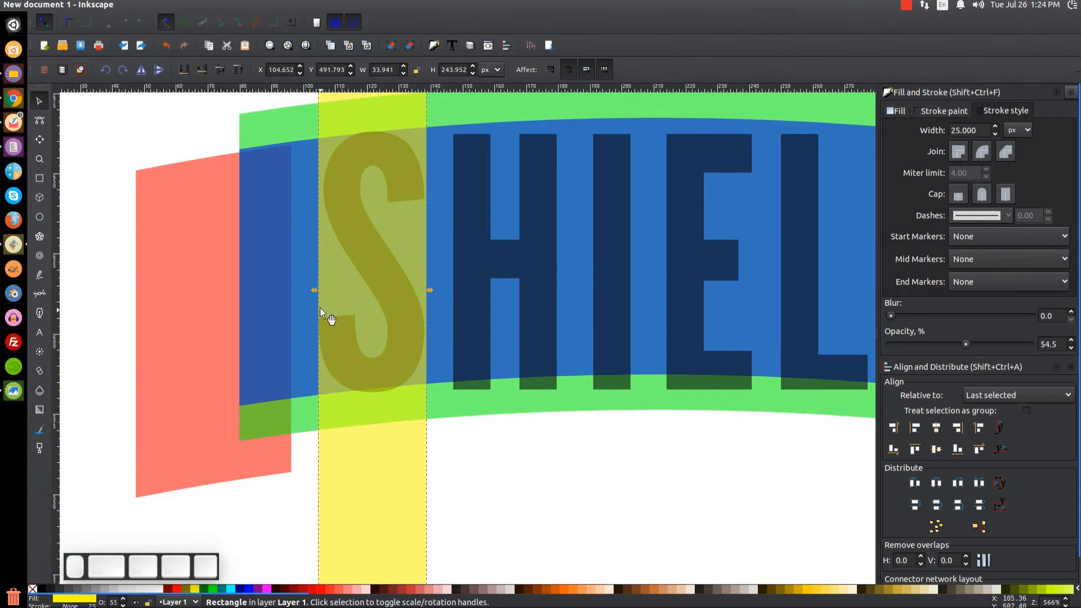
drag(419, 289, 427, 292)
ctrl+scroll(427, 293, down, 2)
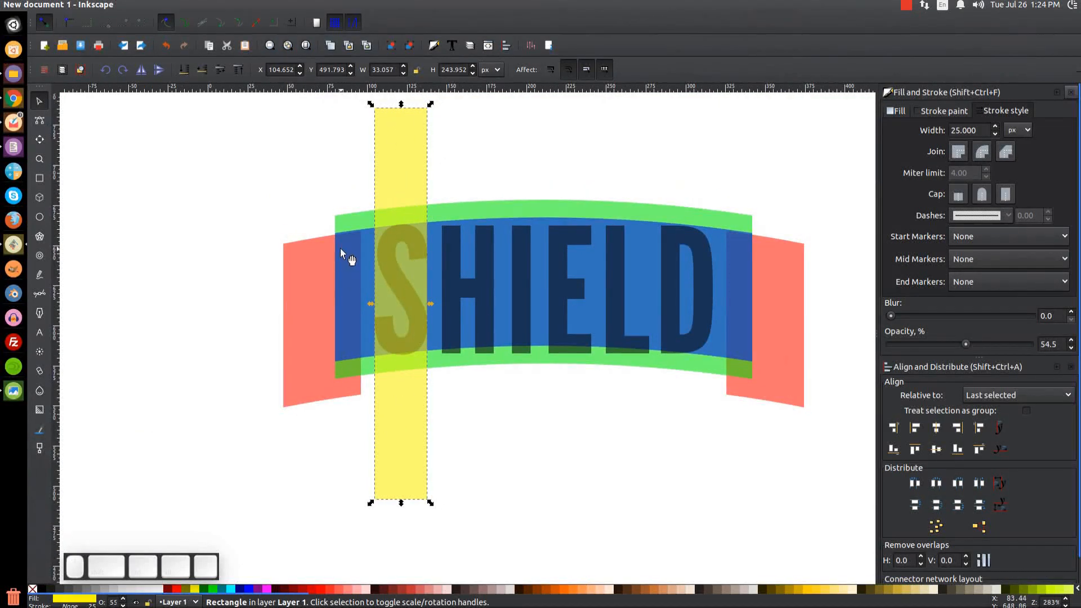
drag(346, 260, 212, 172)
key(ctrl+z)
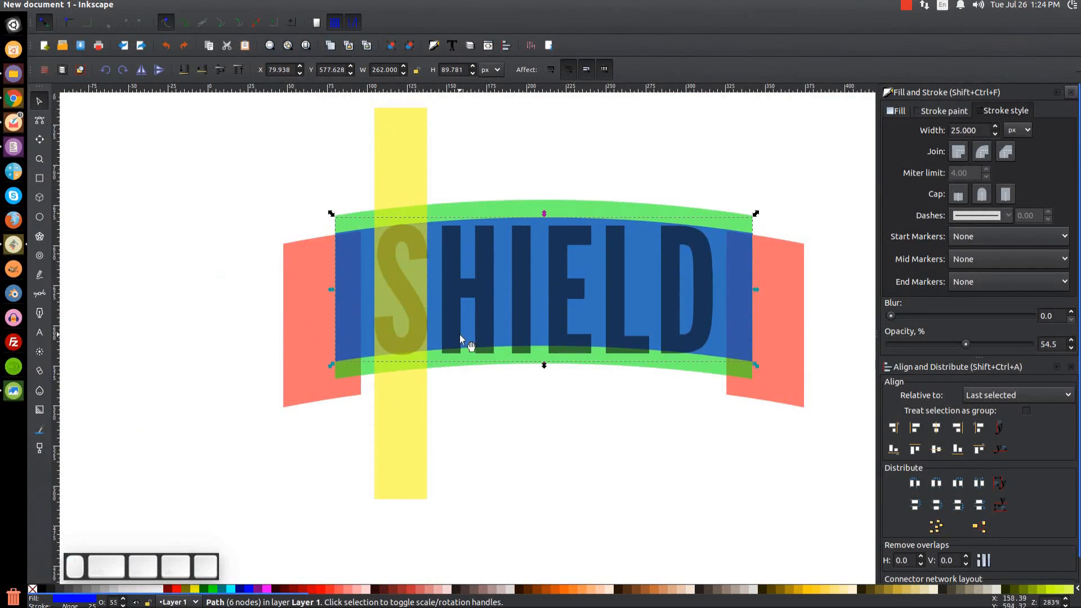
Duplicate the yellow rectangle, move the copy straight across onto the H, and narrow it to about 32.5 px to match the letter
scroll(363, 268, right, 2)
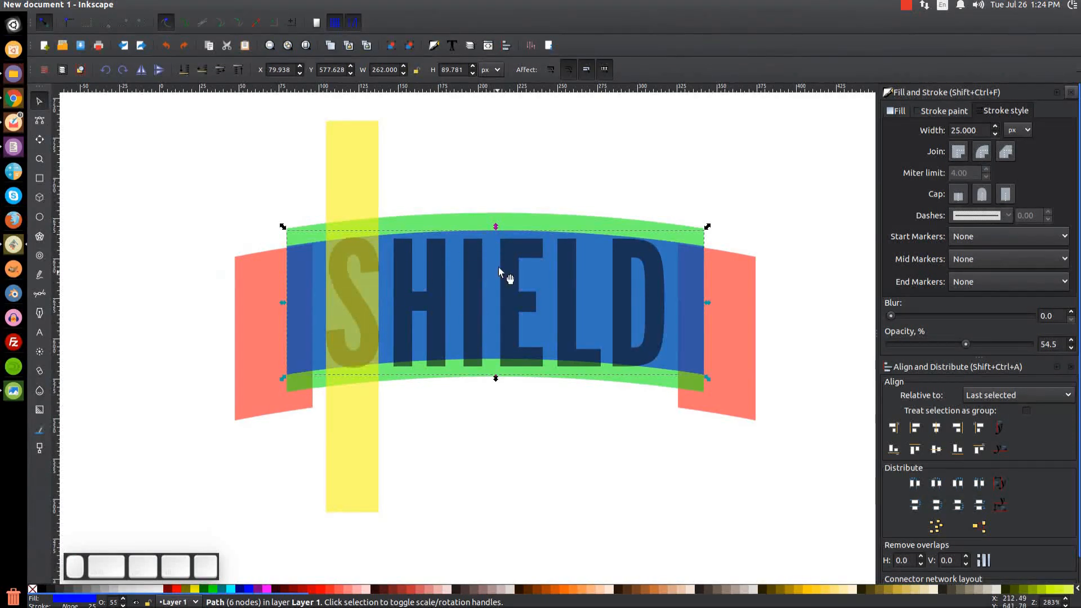
click(357, 173)
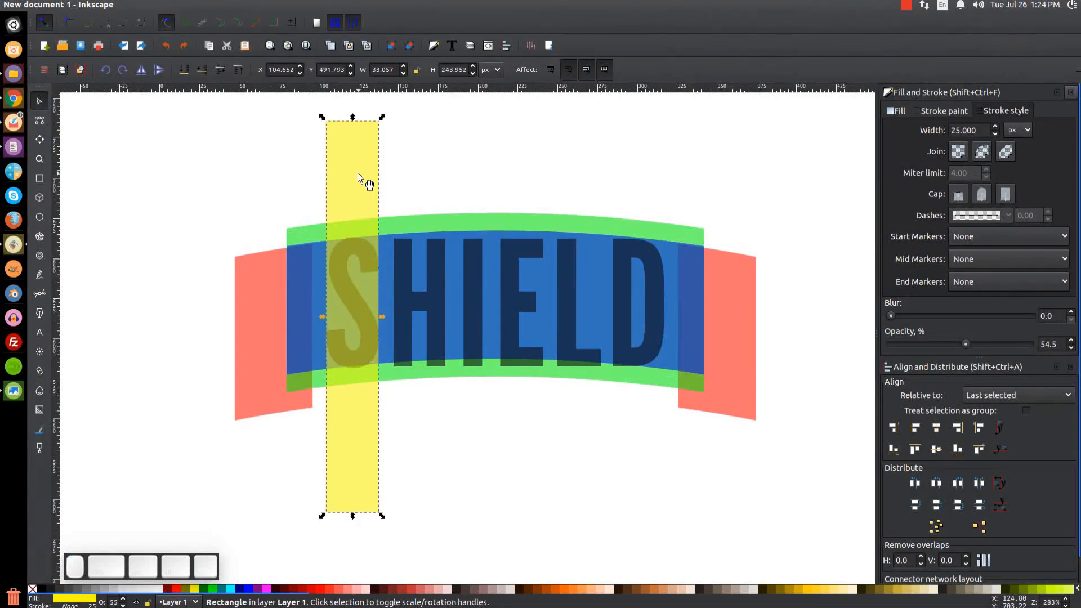
right_click(357, 173)
click(391, 268)
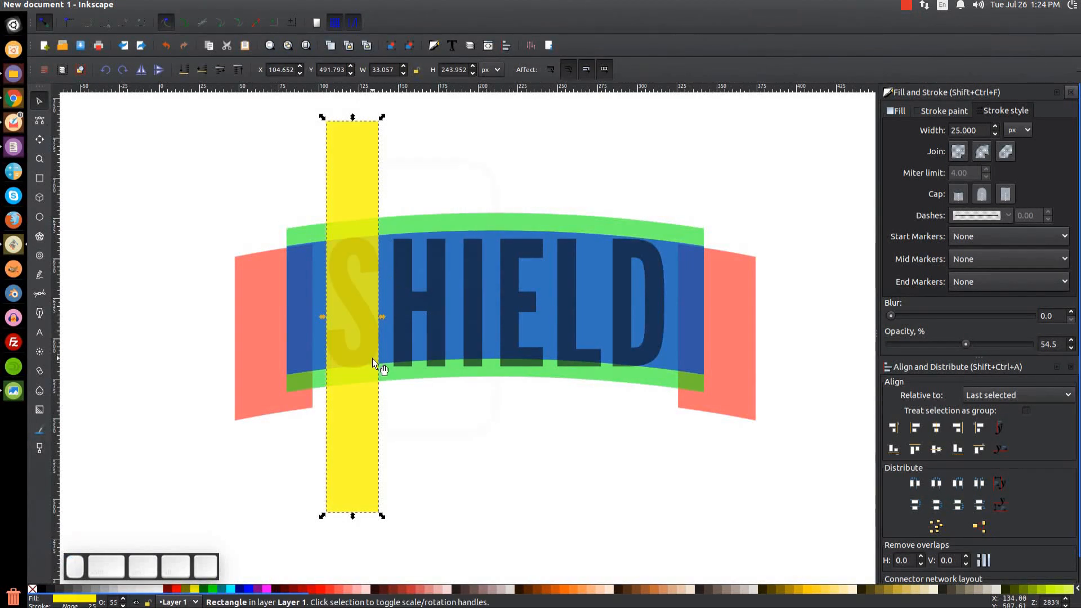
drag(349, 340, 417, 343)
key(equal)
key(equal)
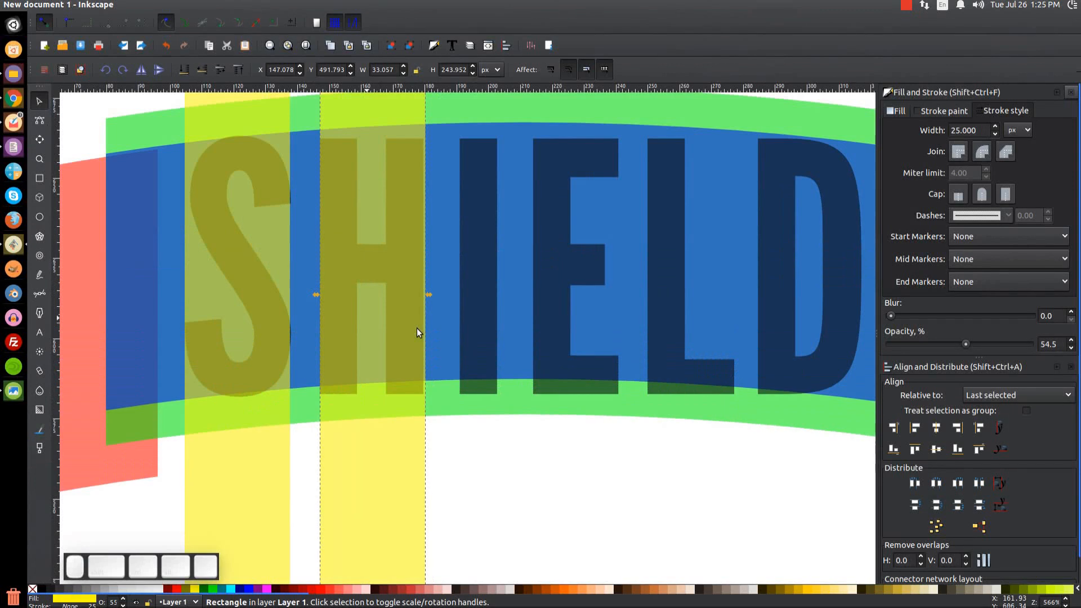
drag(431, 296, 427, 299)
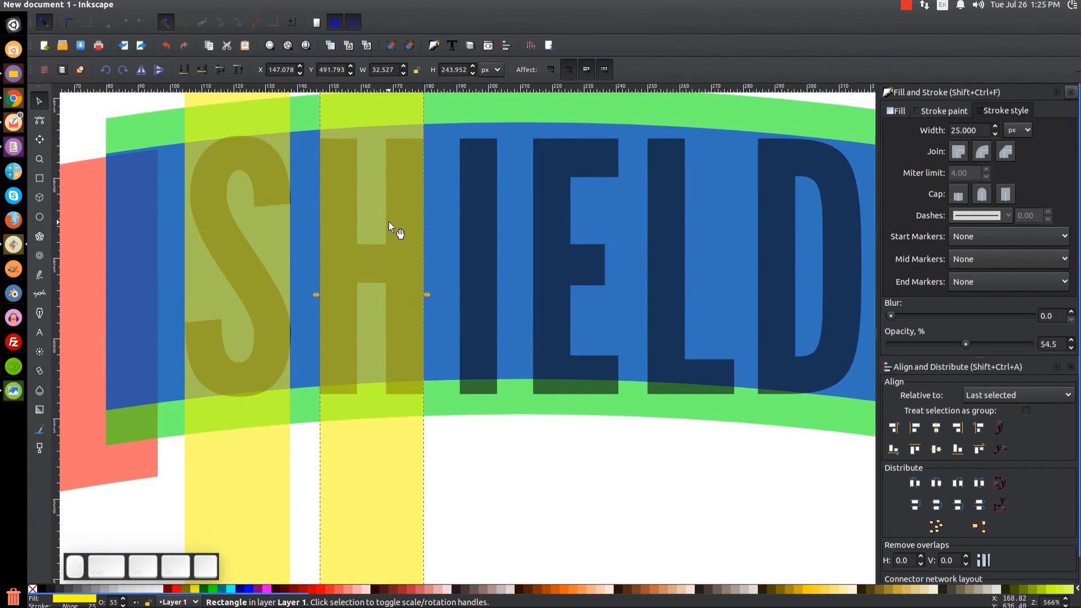
Duplicate the rectangle over the H, move the copy horizontally onto the I, and fit its width to that letter
key(ctrl)
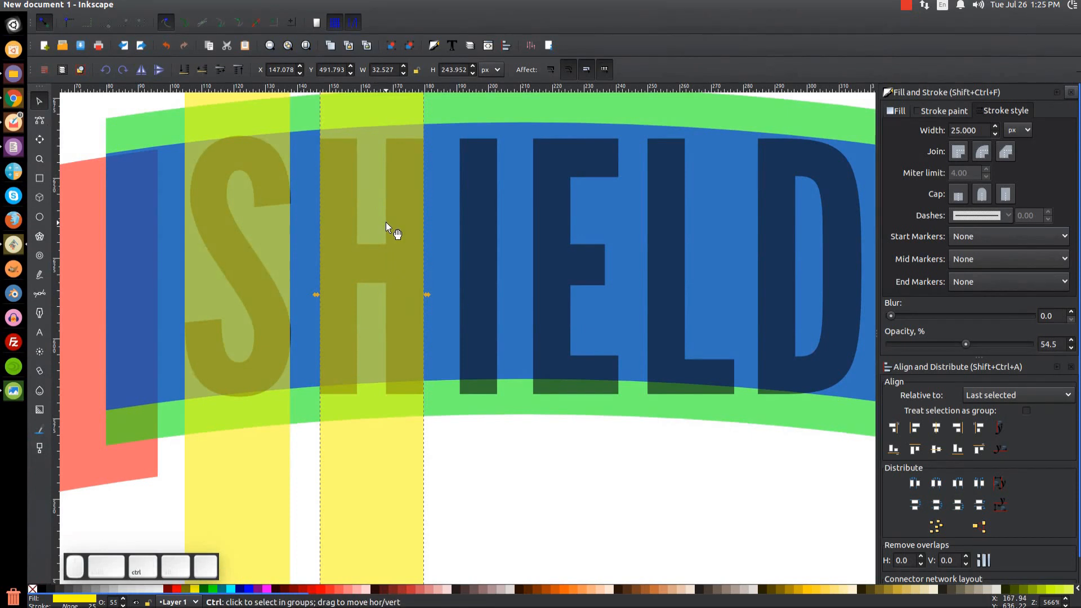
key(ctrl+d)
drag(355, 302, 494, 309)
mouse_move(569, 296)
mouse_down()
mouse_move(499, 293)
mouse_move(628, 294)
mouse_move(580, 313)
mouse_up()
Duplicate the rectangle over the I, move the copy horizontally onto the E, and widen it to about 27 px
key(ctrl+d)
drag(400, 289, 519, 426)
mouse_move(583, 383)
mouse_down()
mouse_move(583, 287)
mouse_move(591, 374)
mouse_up()
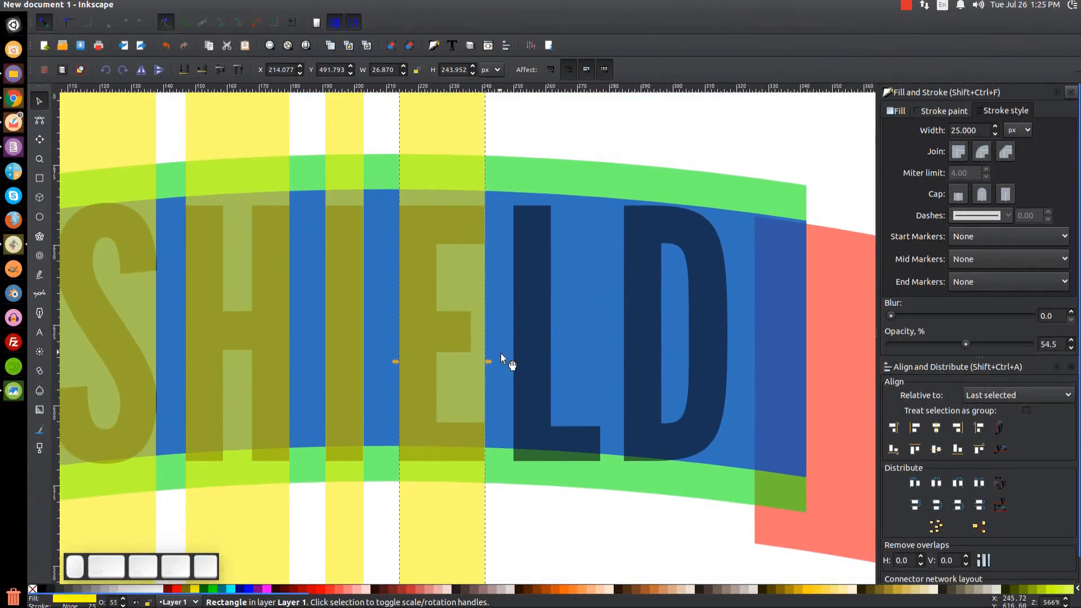
Duplicate the rectangle over the E, move the copy horizontally onto the L, and widen it to about 27.2 px
drag(535, 376, 481, 330)
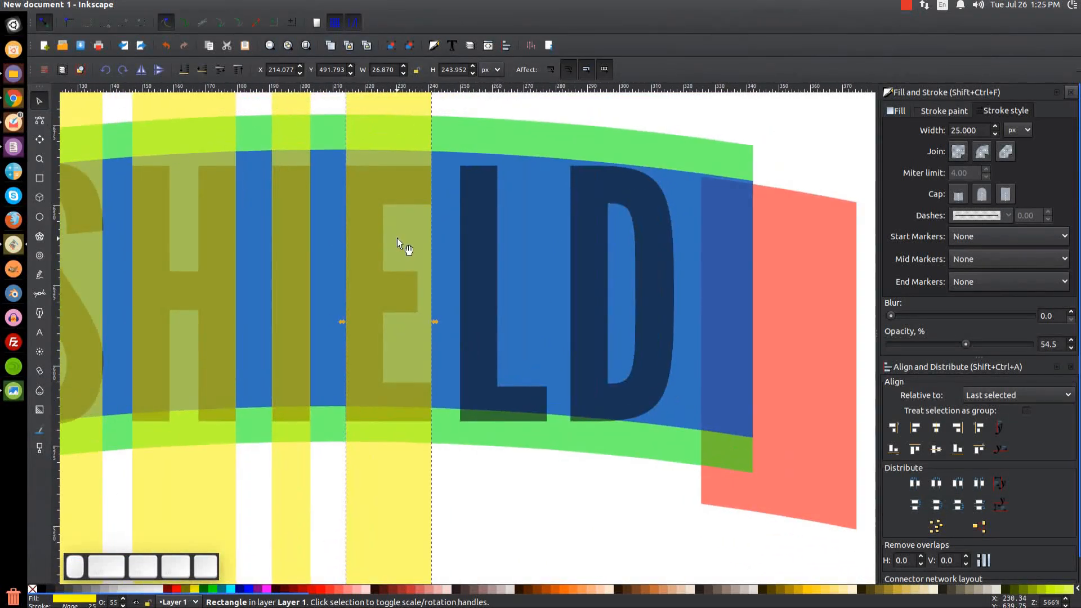
key(ctrl+d)
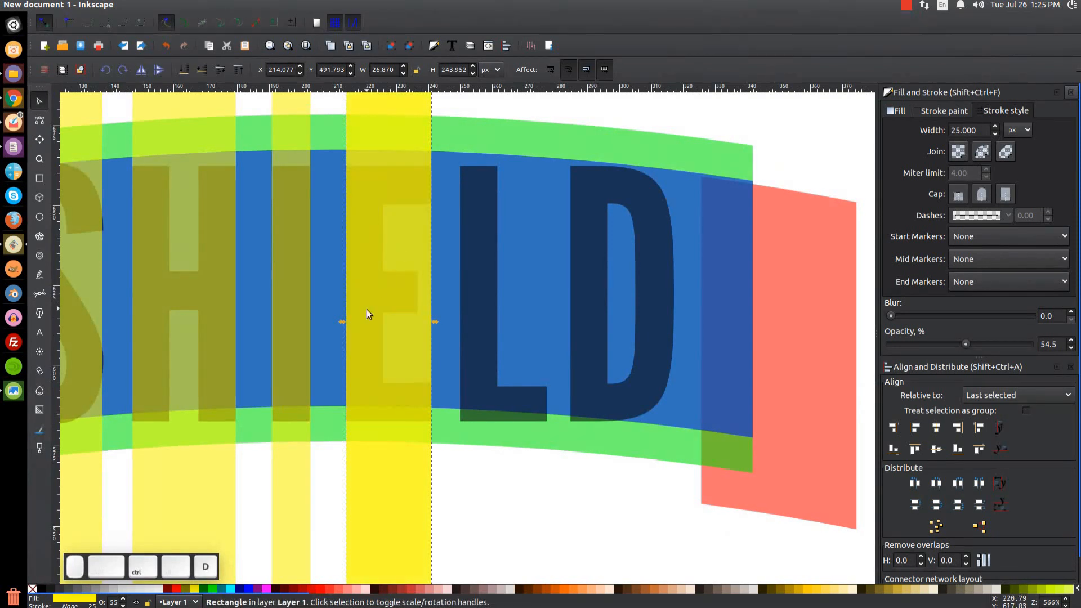
drag(362, 329, 479, 342)
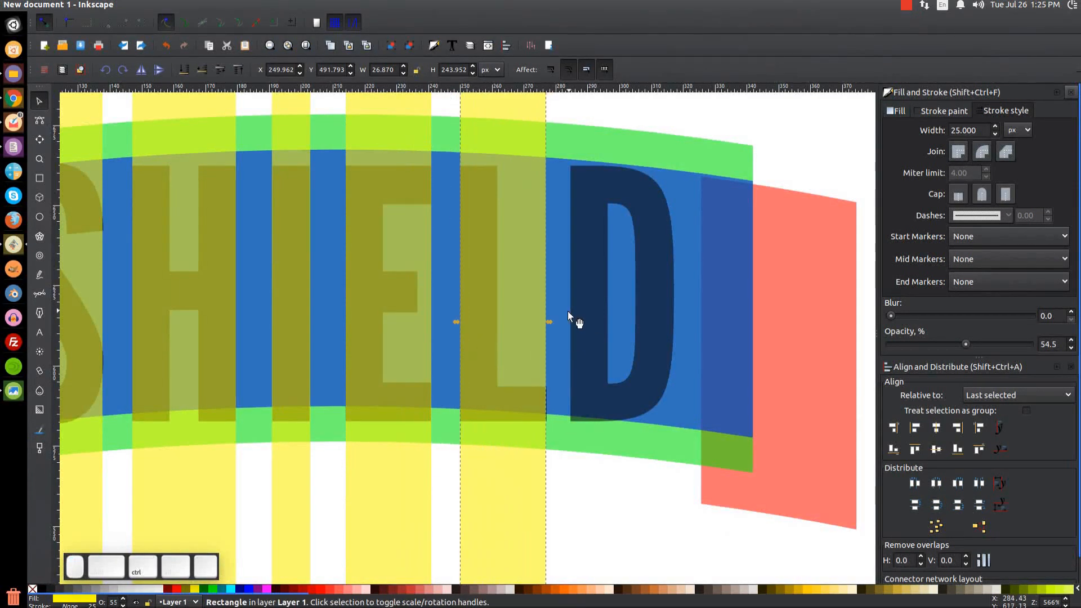
drag(550, 319, 551, 323)
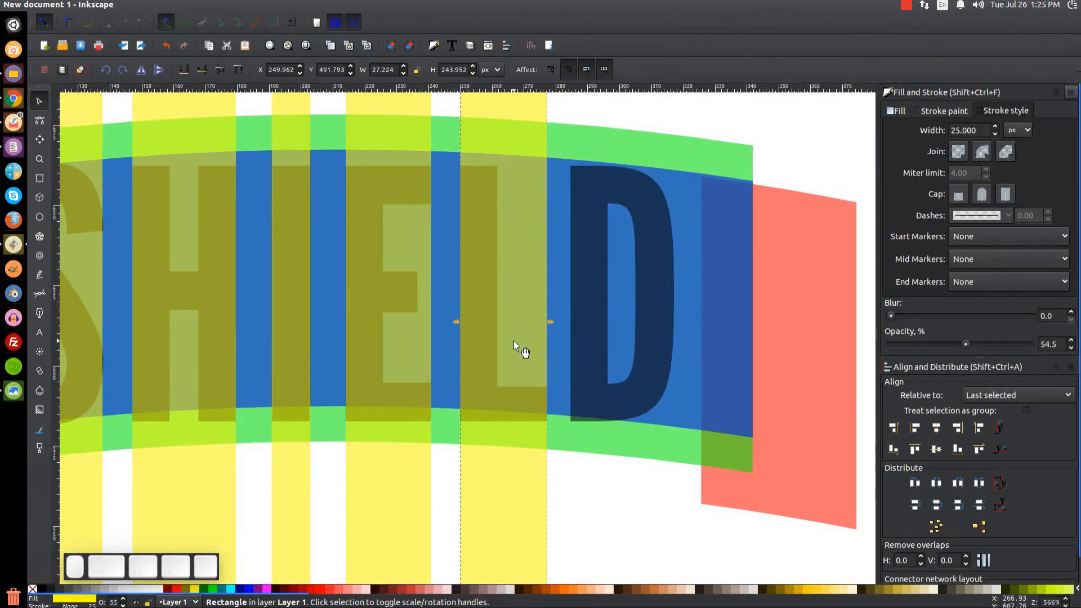
Duplicate the rectangle over the L, move the copy horizontally onto the D, and widen it to about 32.5 px
key(ctrl+d)
drag(511, 365, 620, 354)
drag(663, 320, 679, 326)
drag(437, 315, 585, 354)
Merge all six yellow letter rectangles into one path with the Union operation
key(1)
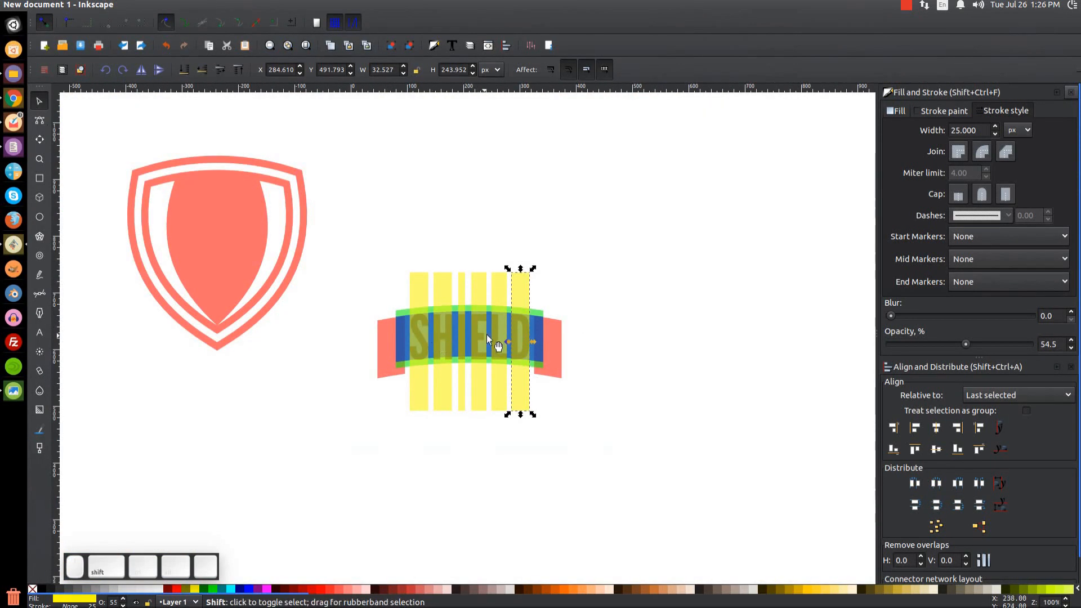
shift+click(500, 281)
shift+click(480, 283)
shift+click(462, 286)
shift+click(443, 290)
shift+click(420, 291)
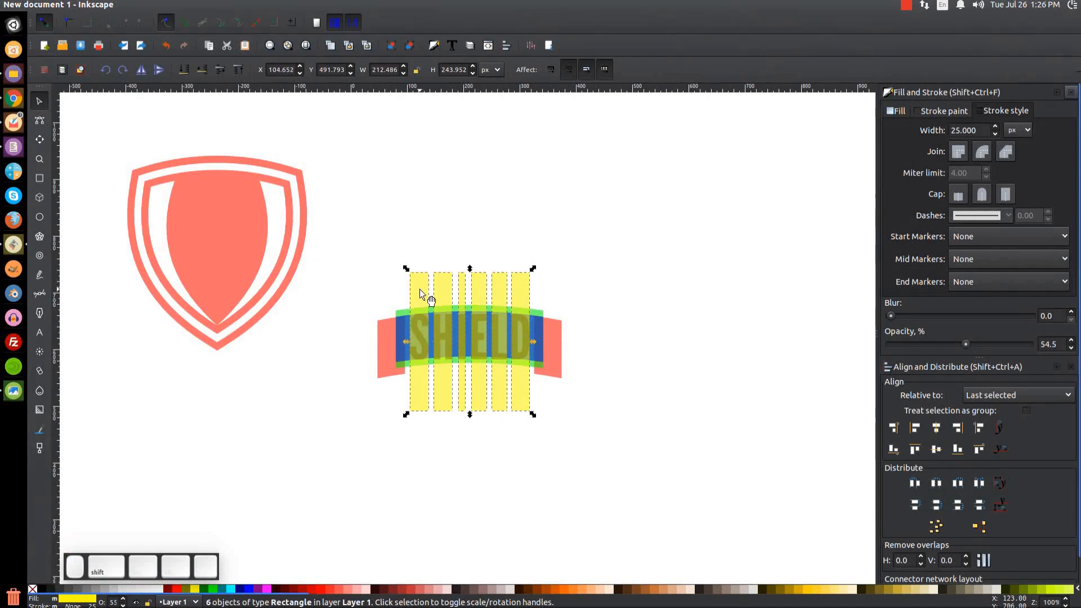
click(184, 4)
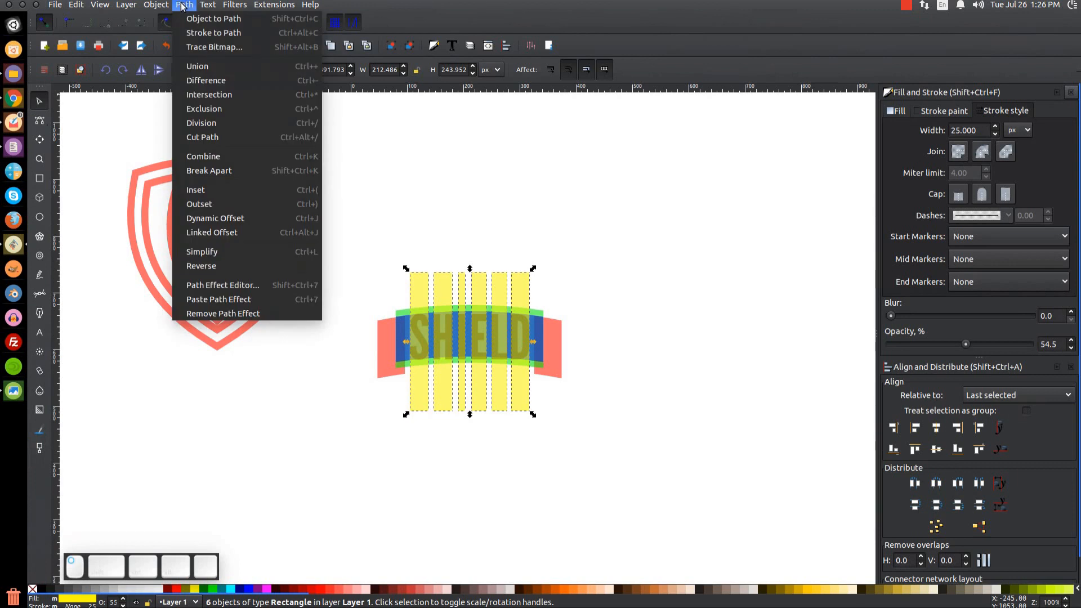
click(198, 67)
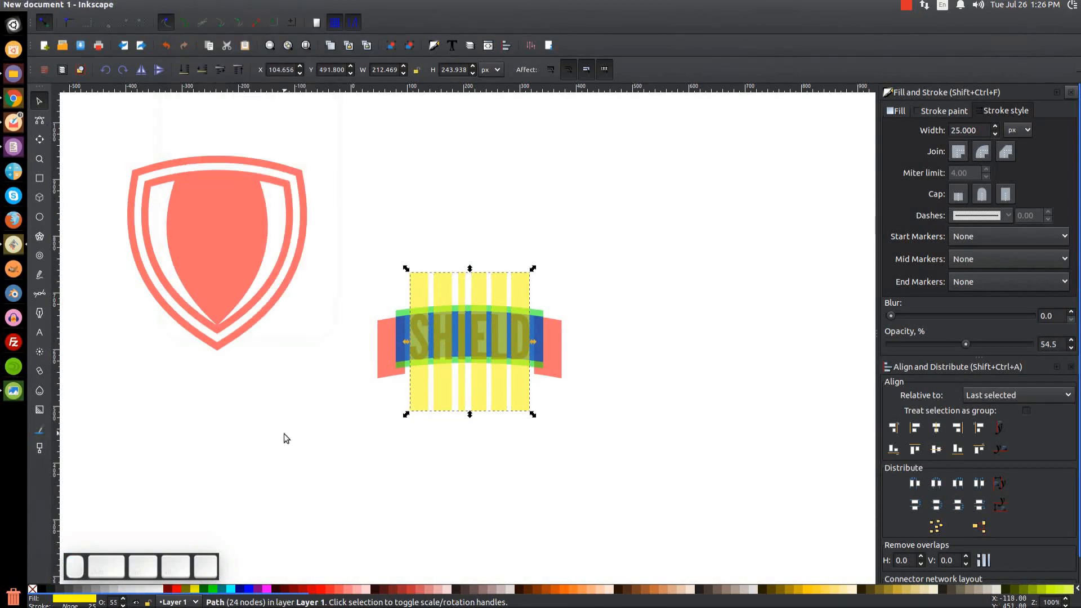
Intersect the merged yellow rectangles with the blue curved segment to leave one curved blue block per letter
shift+click(397, 323)
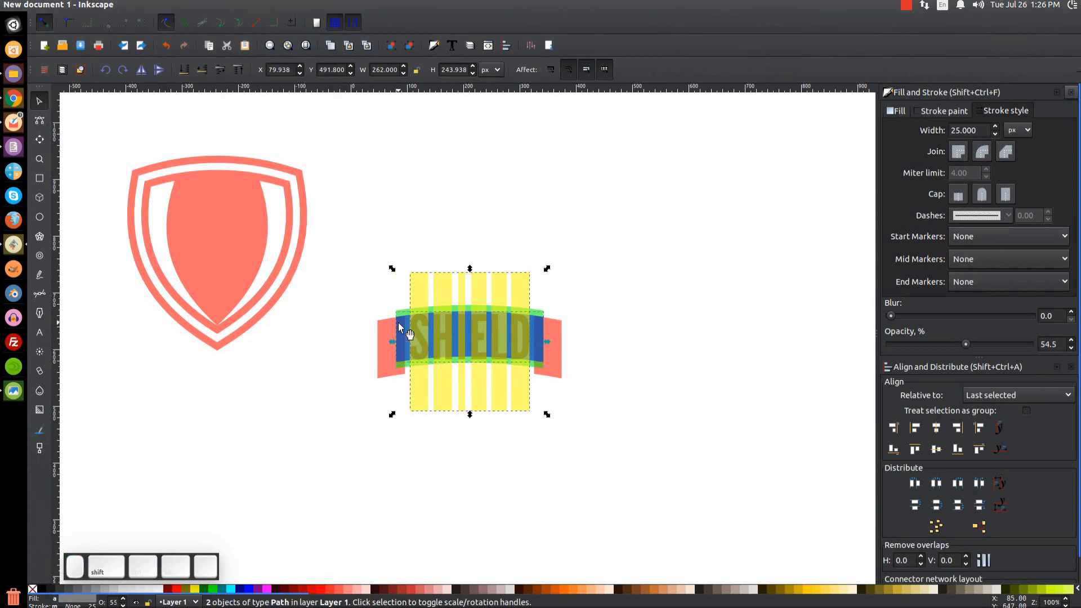
click(184, 4)
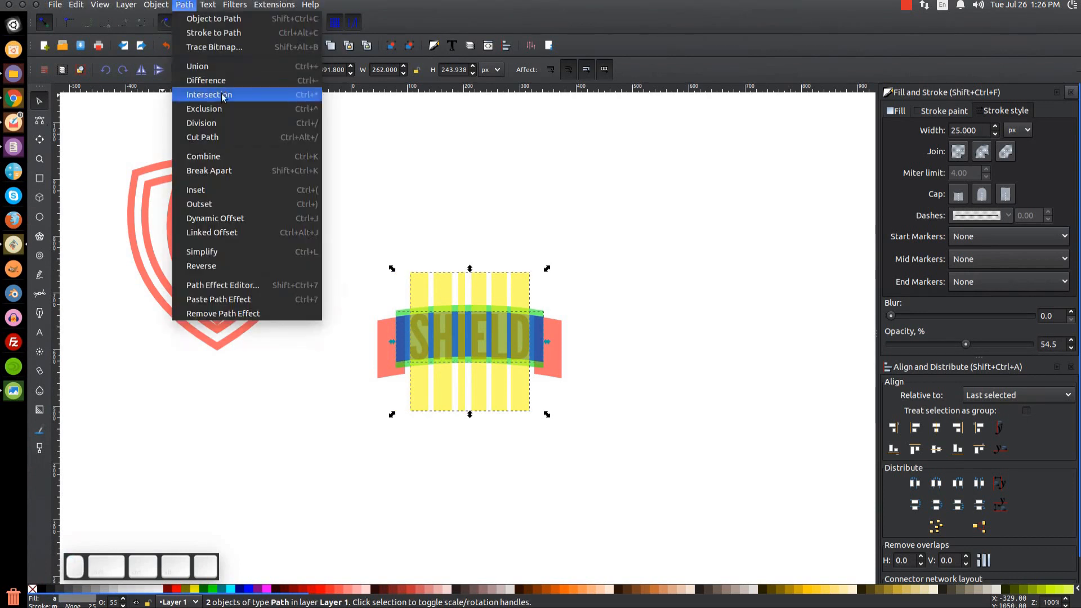
click(194, 92)
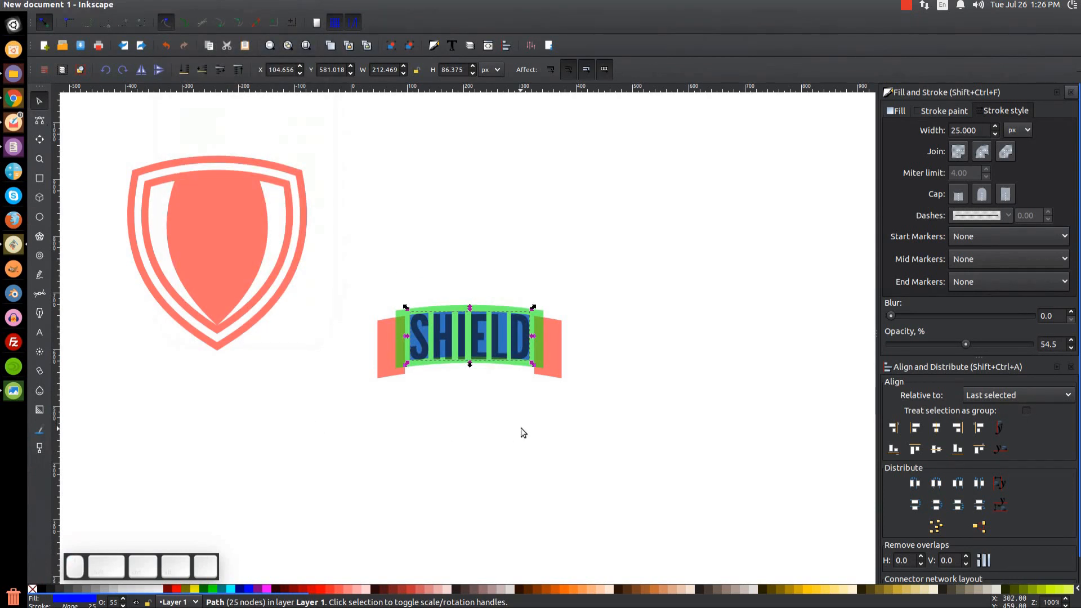
Move the SHIELD text off the blue blocks to the empty area below the banner
key(plus)
key(plus)
key(plus)
drag(514, 404, 500, 291)
drag(463, 180, 467, 450)
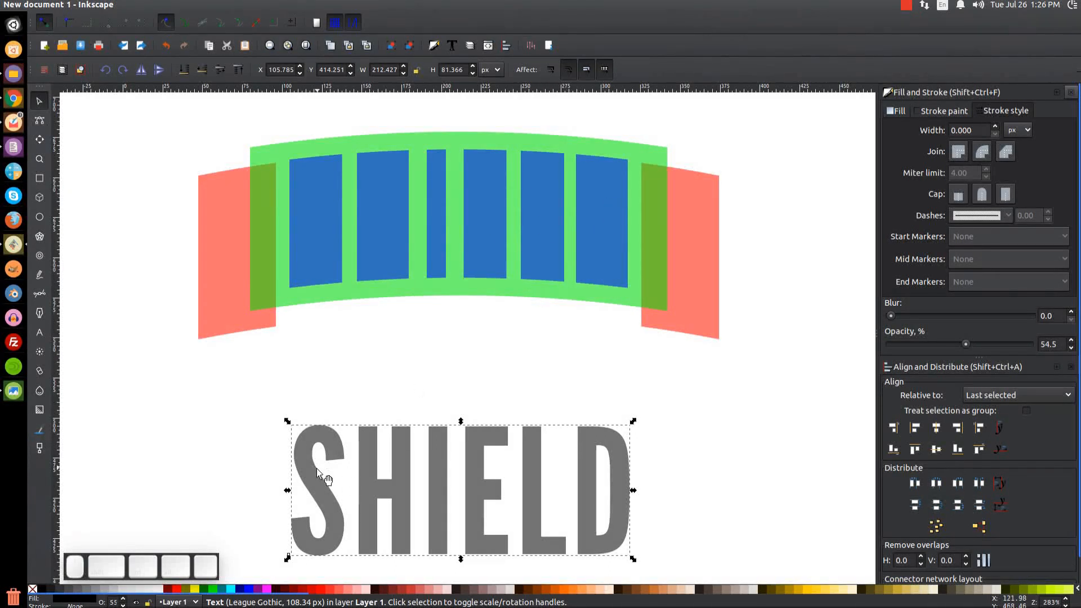
Look at the curved SHIELD lettering in the reference image thumbnail.png
click(24, 391)
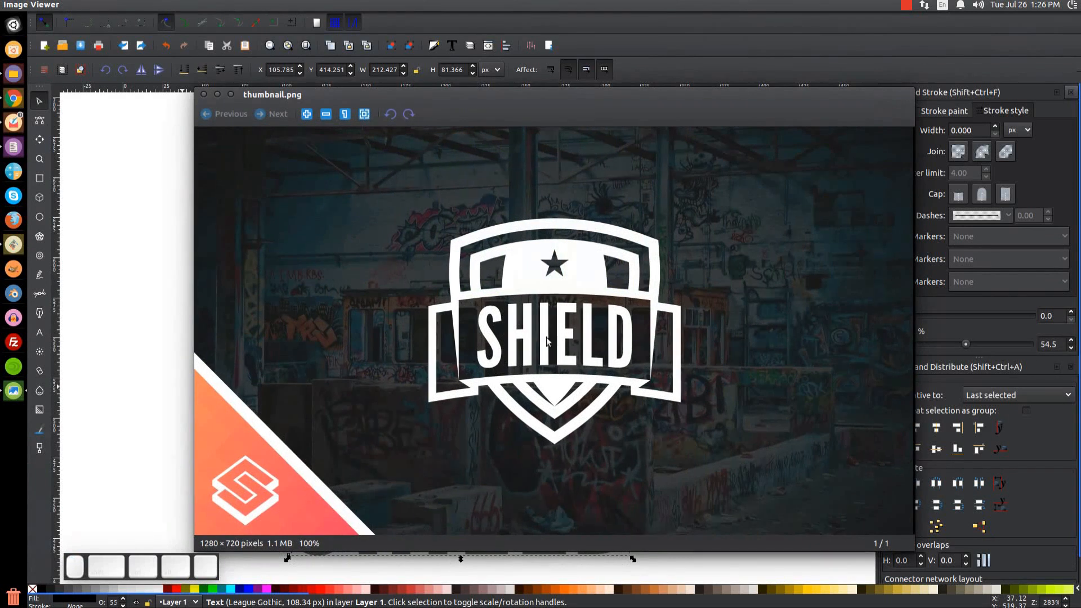
click(218, 94)
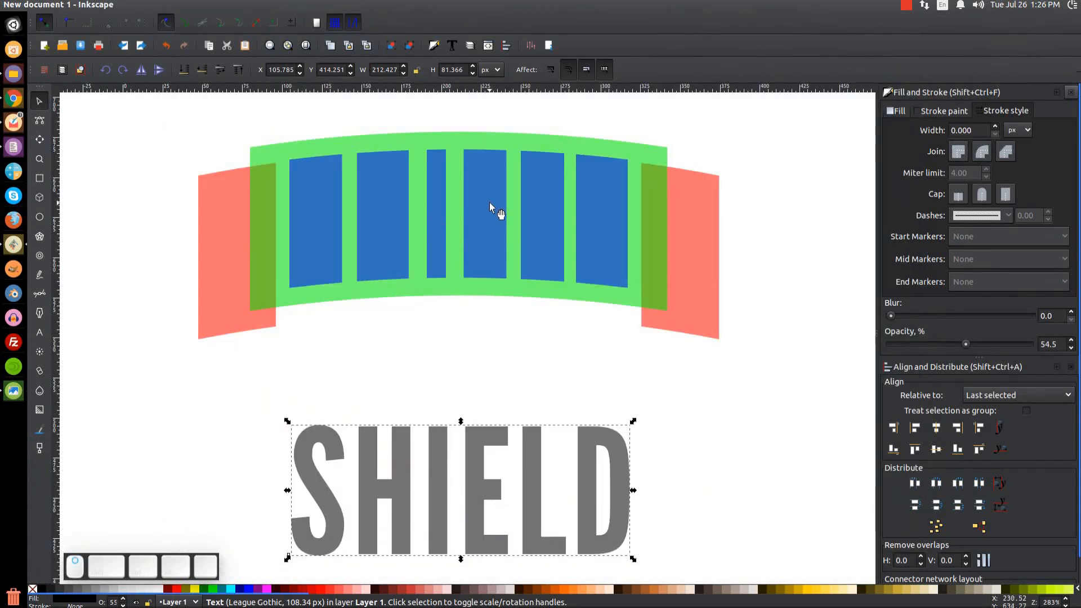
drag(490, 203, 494, 226)
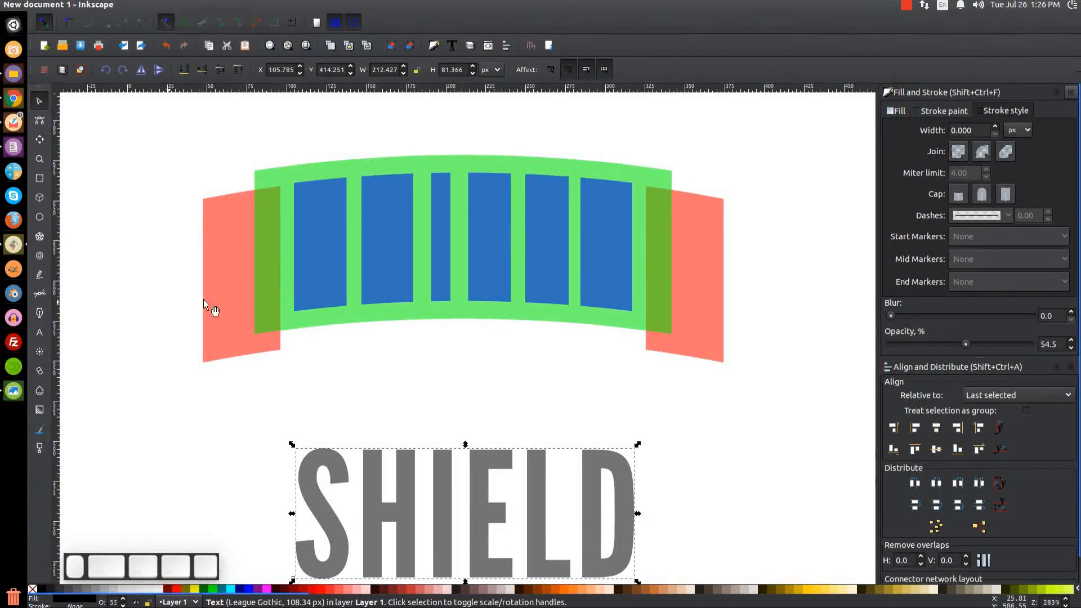
Trace the first blue block with a closed four-corner straight-line path snapped to its corners, using the Bezier tool
key(b)
drag(358, 264, 332, 299)
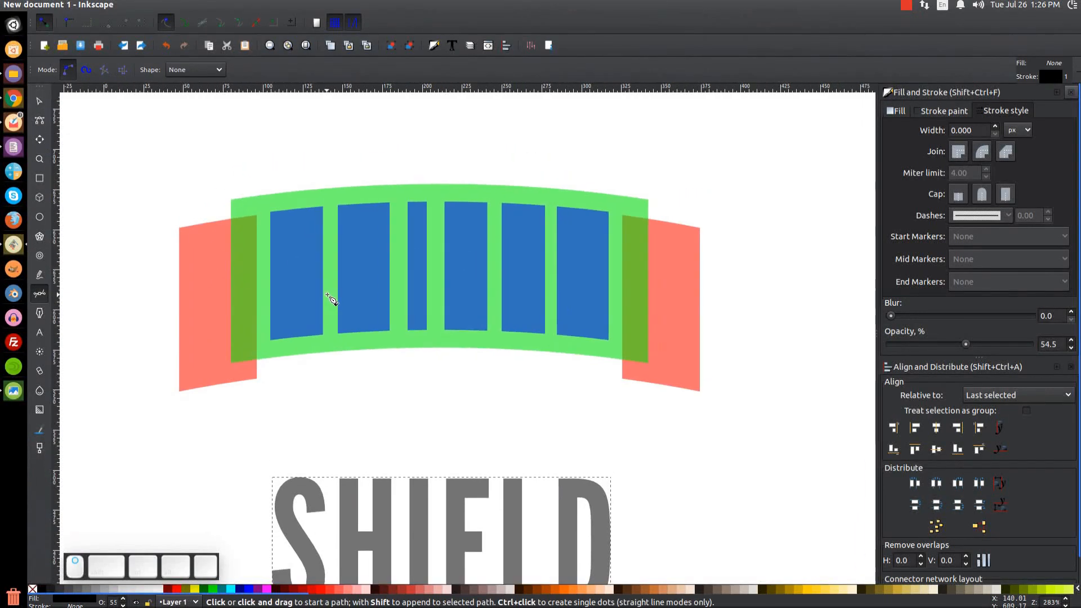
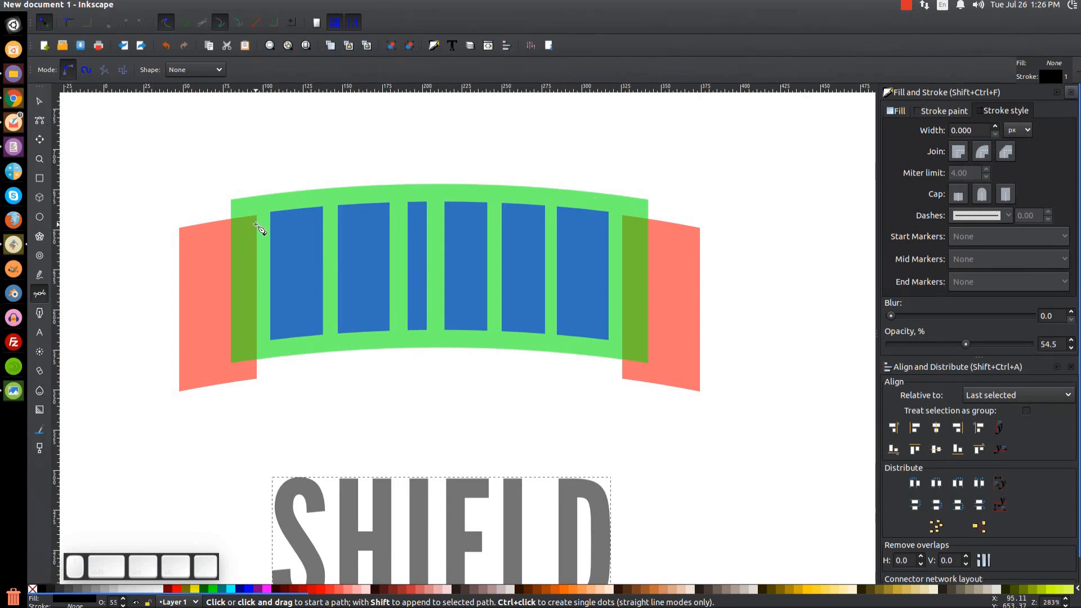
click(270, 211)
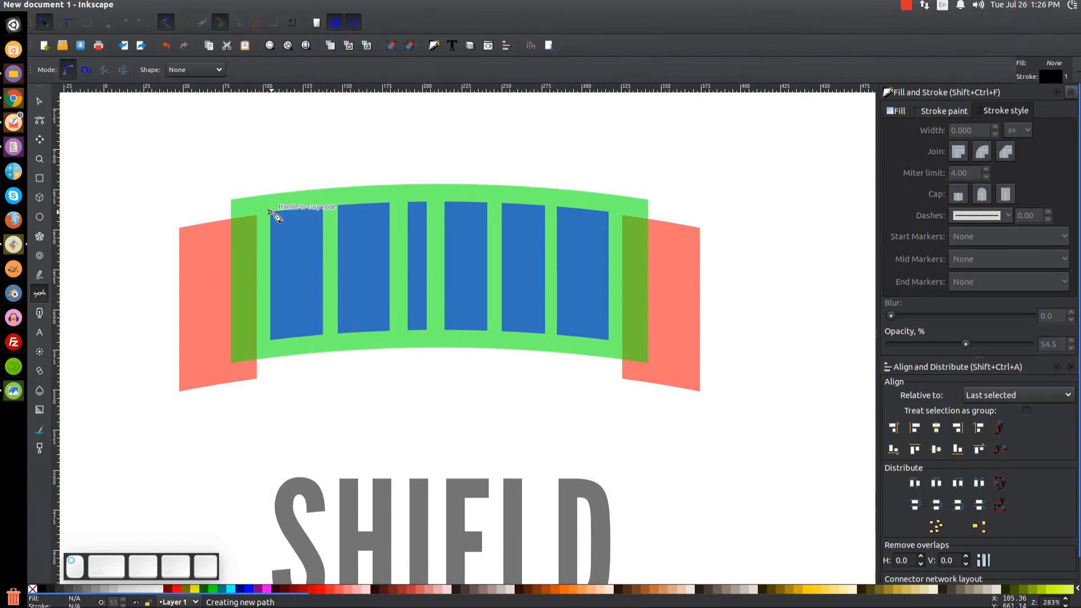
click(324, 208)
click(324, 334)
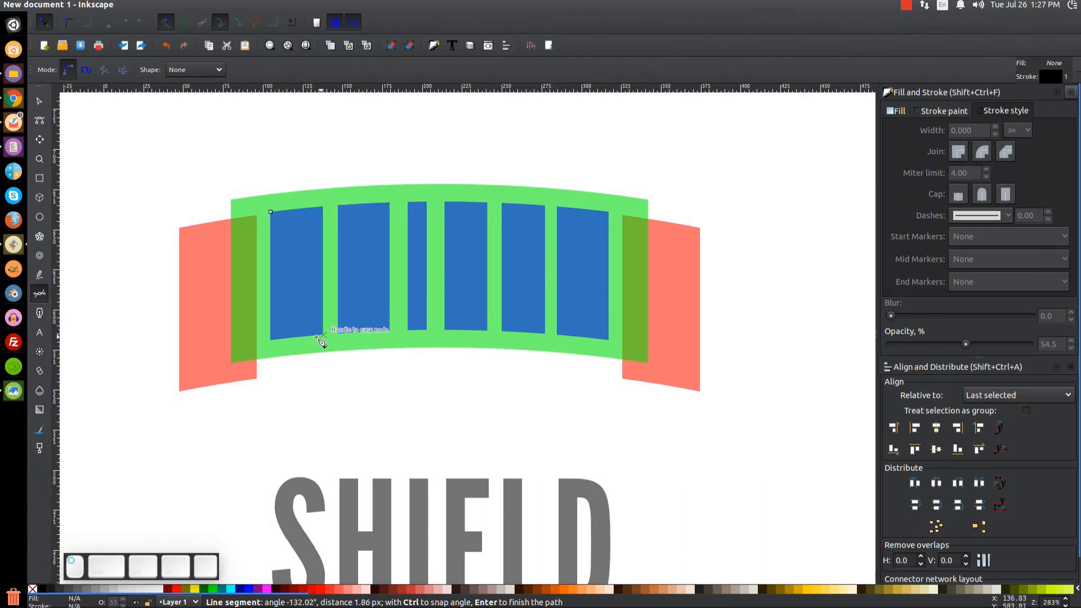
click(271, 340)
click(271, 212)
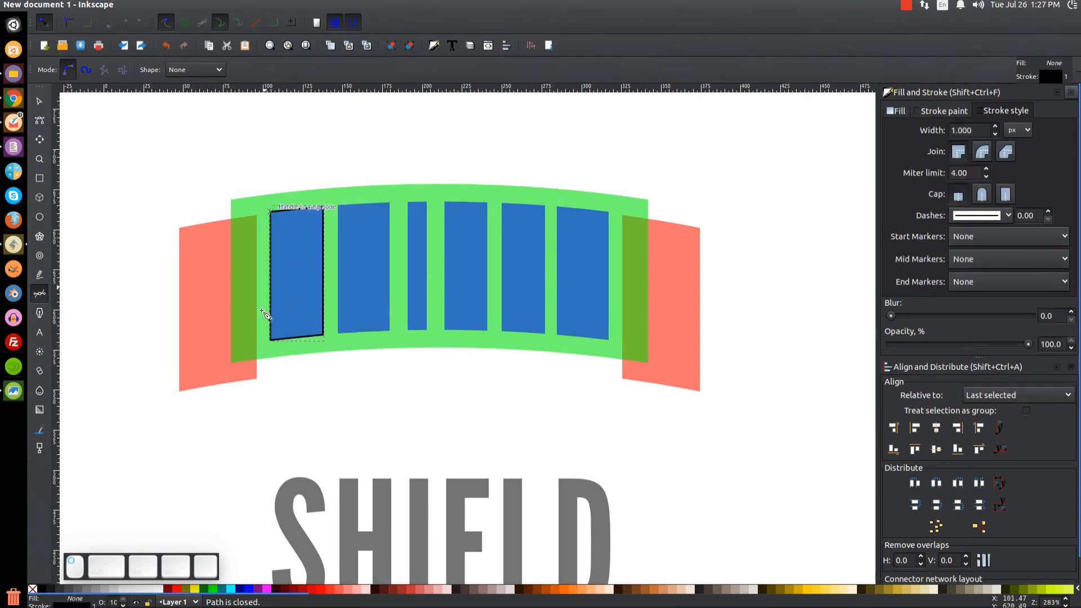
Trace the second blue block with a closed four-corner path of straight segments
click(338, 206)
click(390, 203)
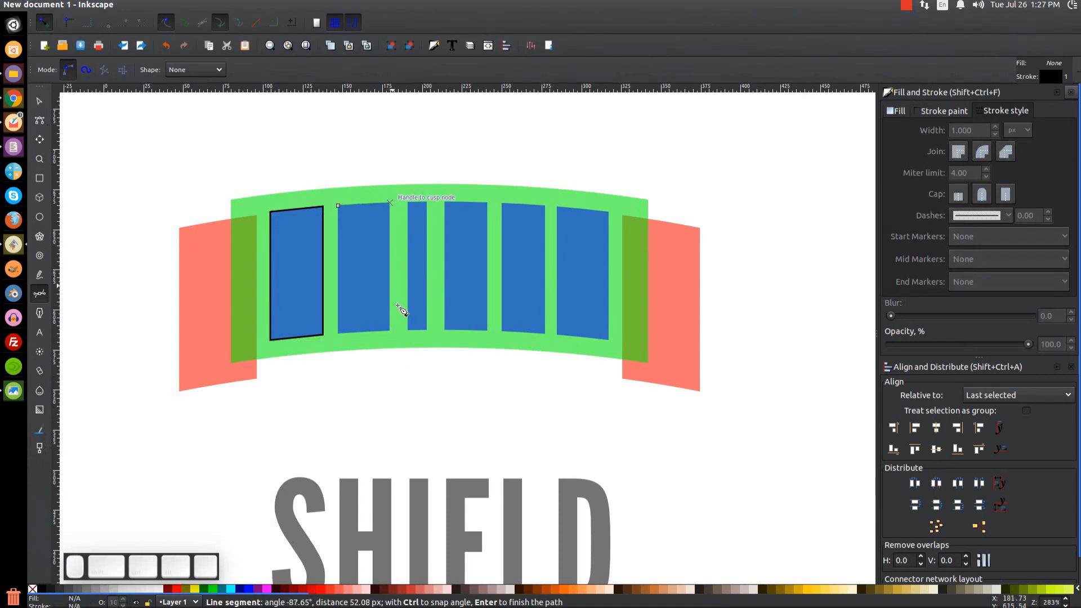
click(390, 333)
click(338, 333)
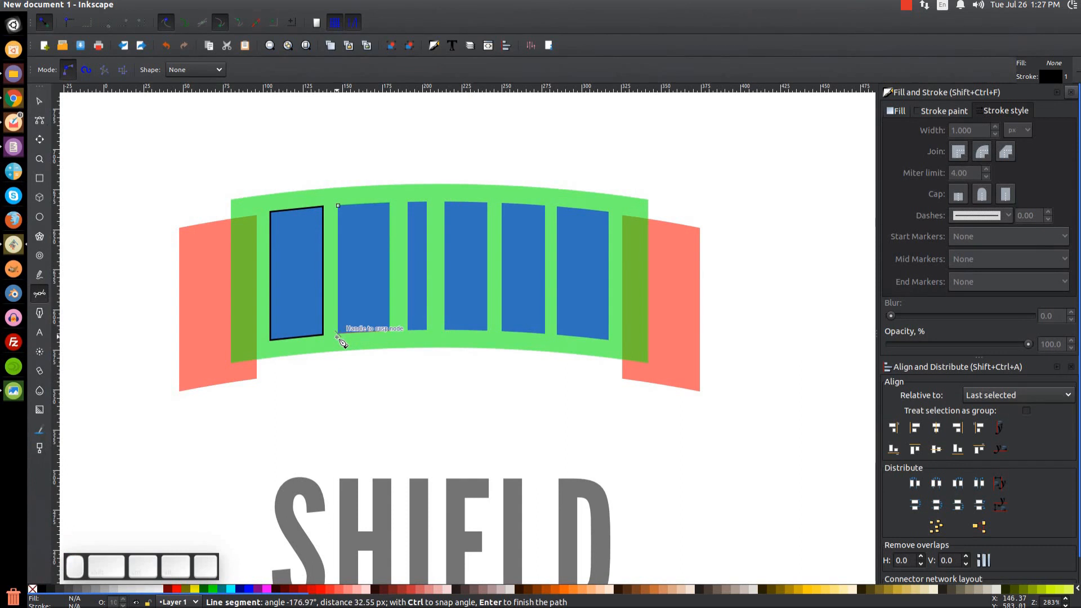
click(338, 206)
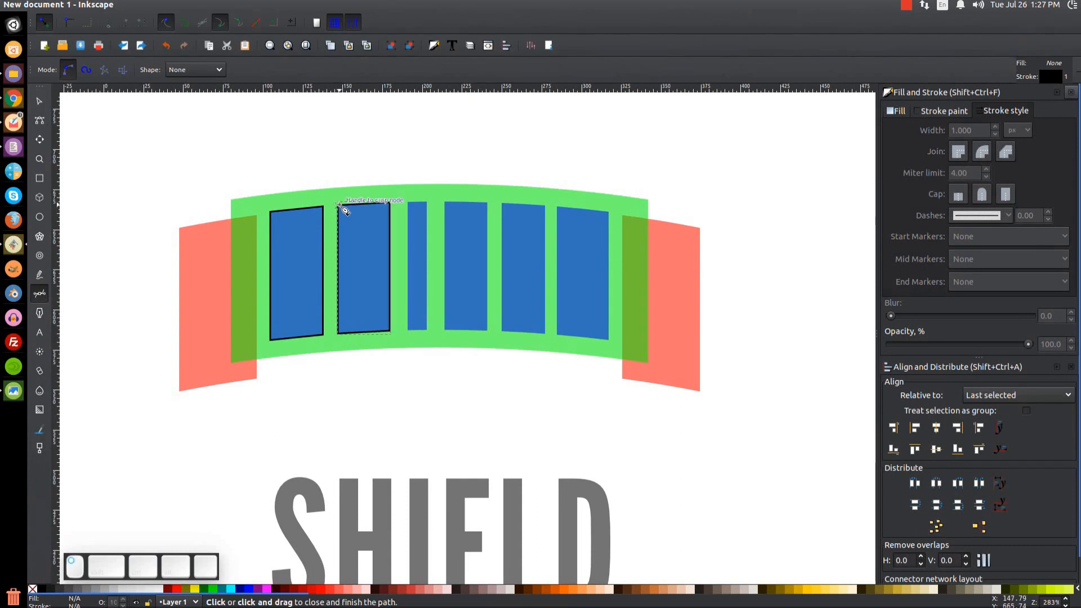
Trace the narrow third blue block, for the letter I, with a closed four-corner path
click(408, 202)
click(427, 202)
click(427, 330)
click(408, 331)
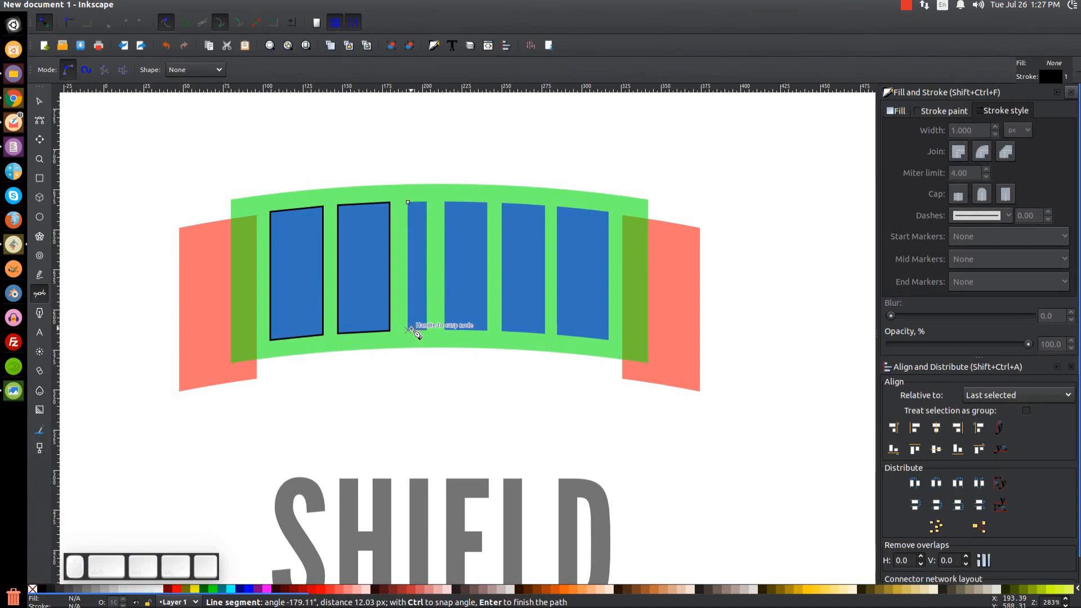
click(408, 202)
Trace the fourth blue block, for the letter E, with a closed four-corner path
click(445, 201)
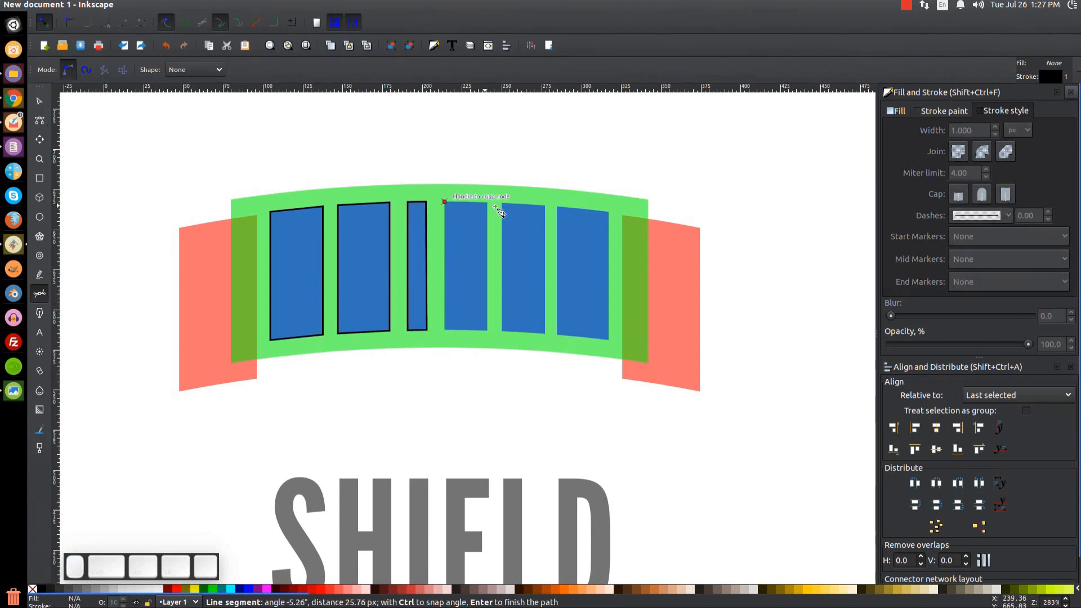
click(488, 330)
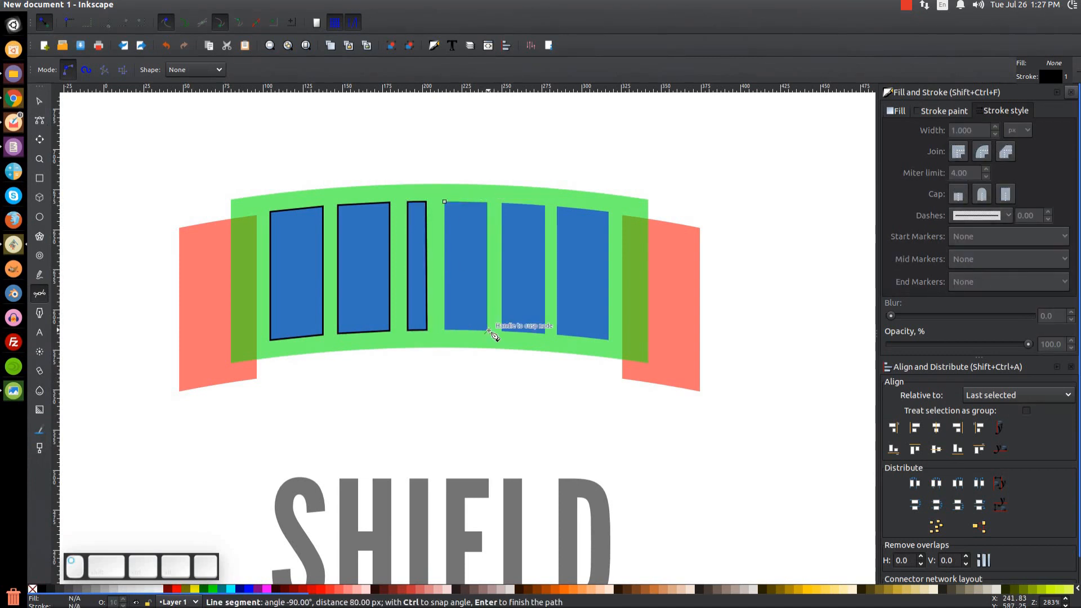
click(445, 331)
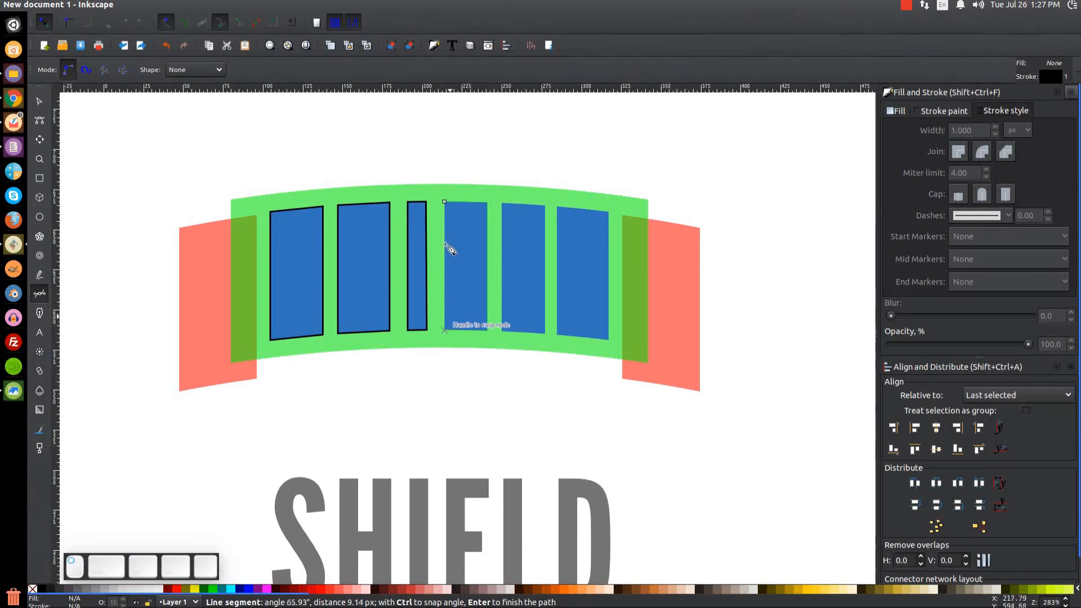
click(445, 201)
Trace the fifth blue block, for the letter L, with a closed four-corner path
click(502, 203)
click(545, 205)
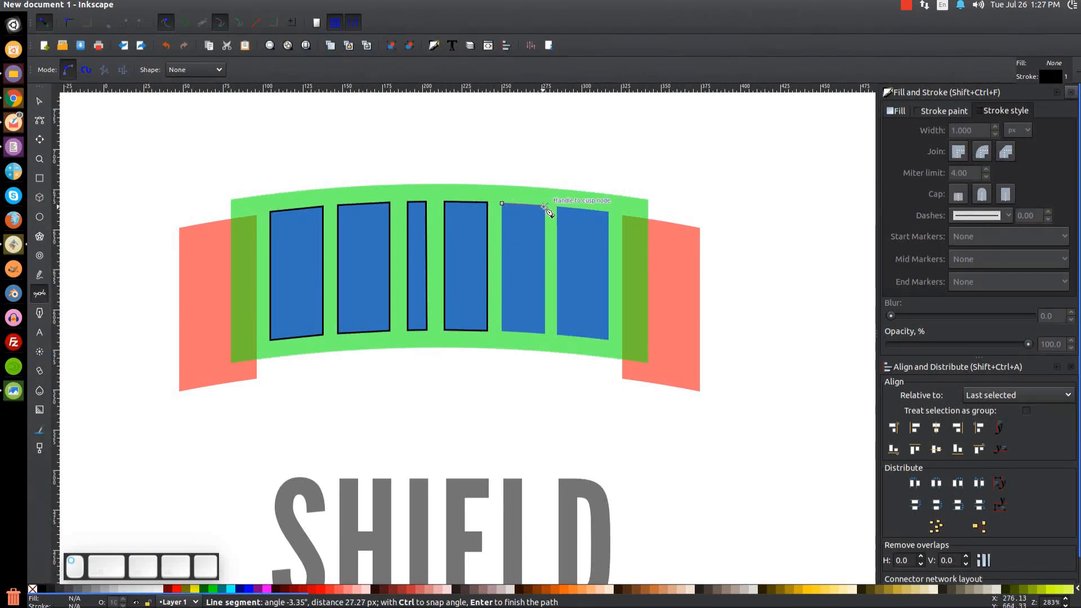
click(546, 332)
click(502, 332)
click(502, 204)
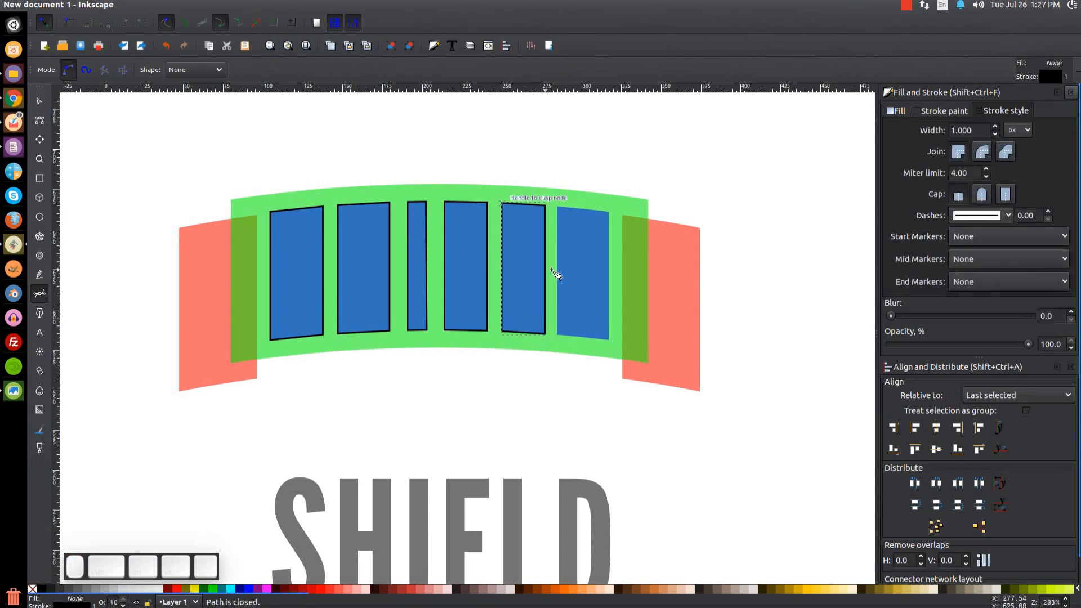
Trace the last blue block, for the letter D, with a closed four-corner path
click(557, 207)
click(608, 212)
click(608, 339)
click(557, 334)
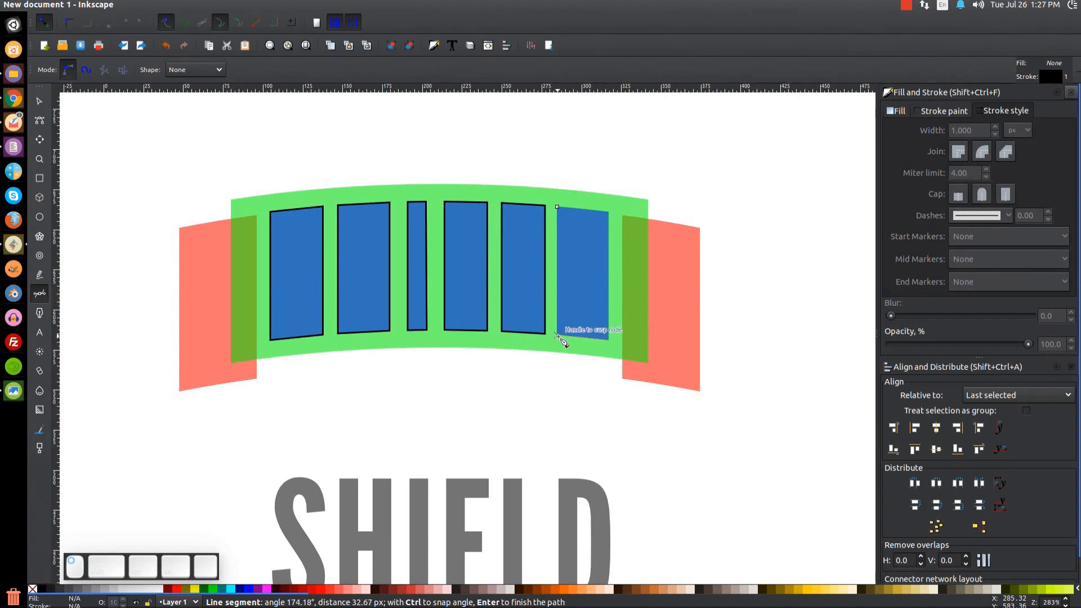
click(557, 208)
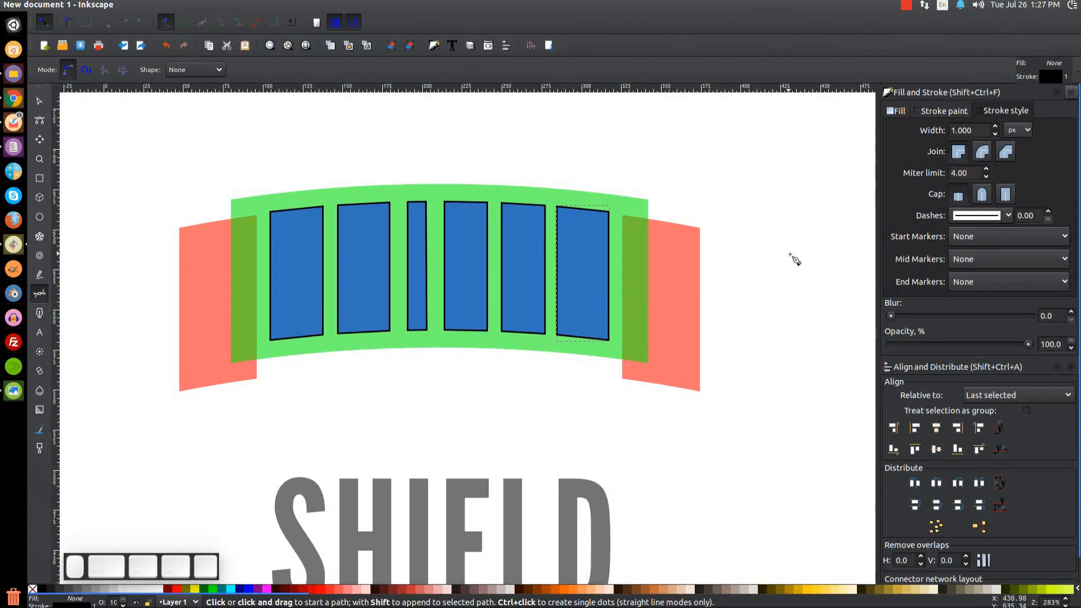
Delete the blue blocks, leaving only the six black outlines on the green banner
click(33, 107)
drag(306, 258, 485, 407)
key(Delete)
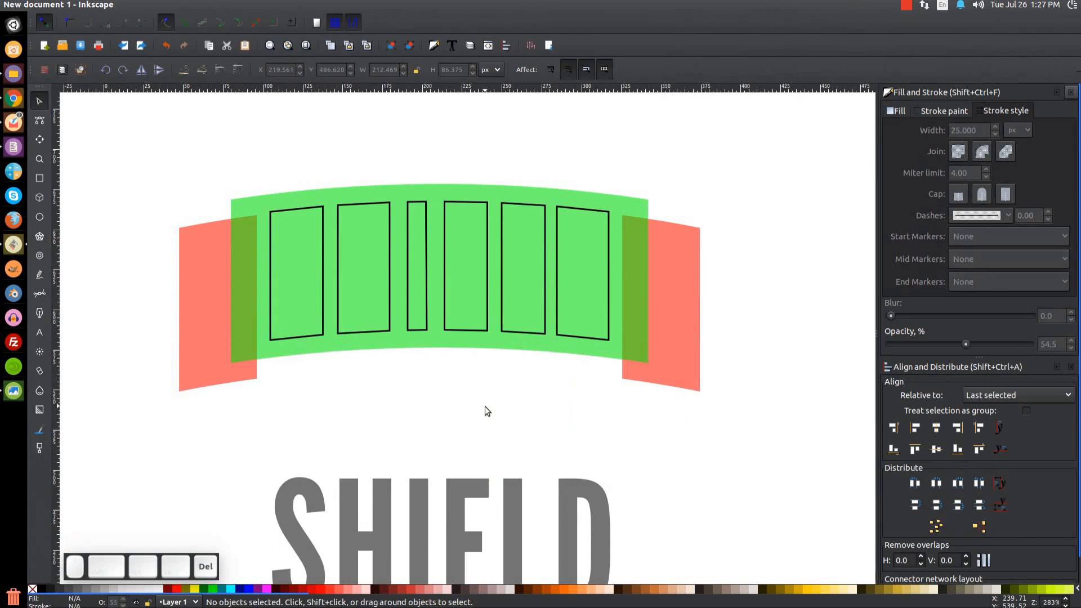
Move the SHIELD text up to just below the green banner, with its letters lined up under the six outlines
scroll(426, 352, down, 2)
drag(493, 460, 495, 385)
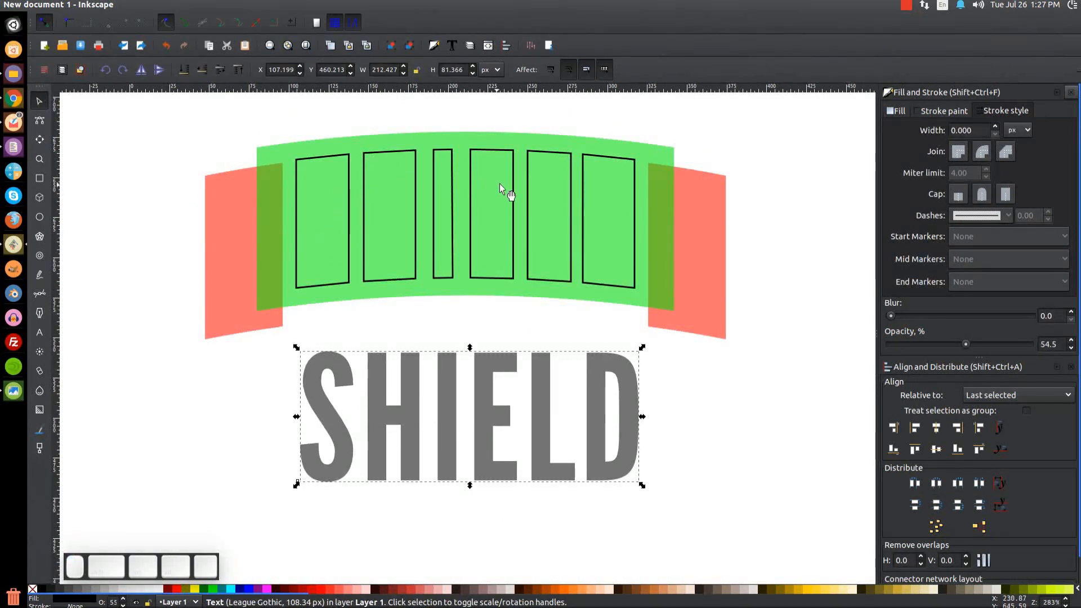
drag(516, 369, 512, 355)
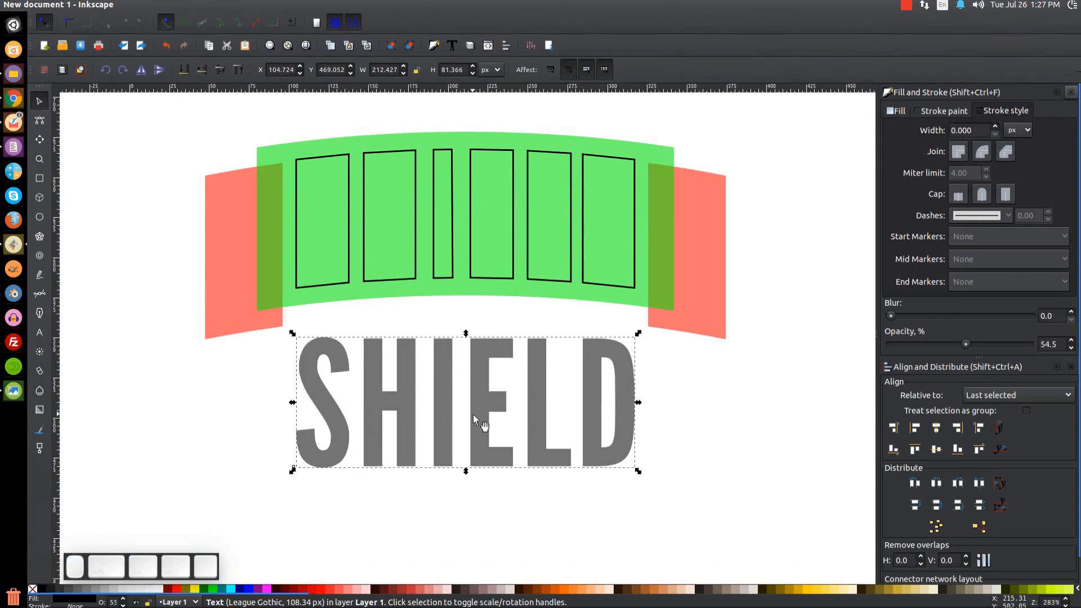
drag(469, 405, 477, 396)
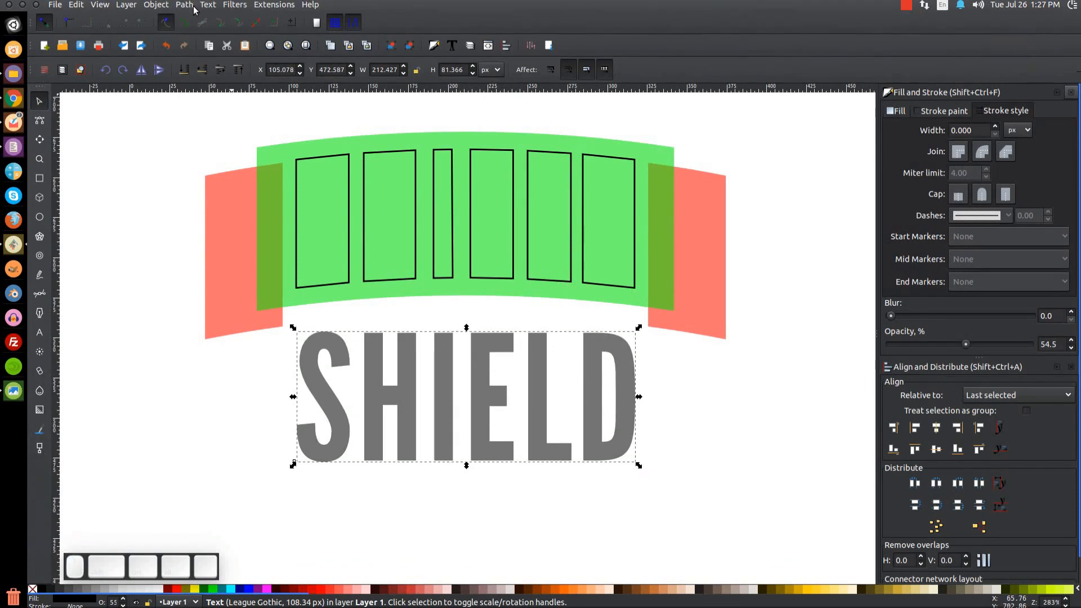
Convert the SHIELD text to paths and ungroup it into separate letters
click(185, 5)
click(200, 17)
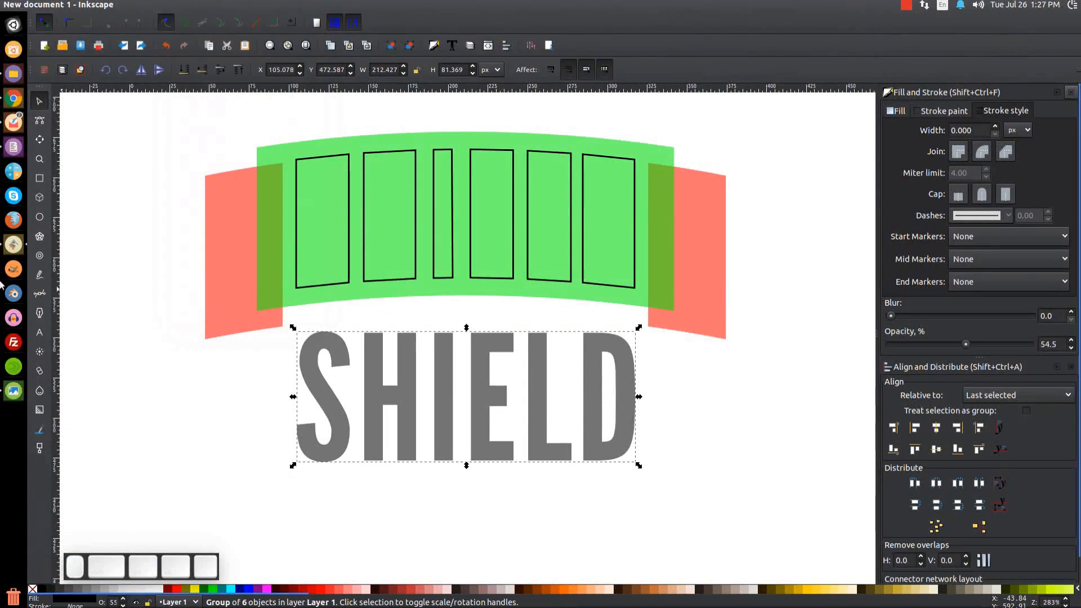
click(417, 48)
click(417, 48)
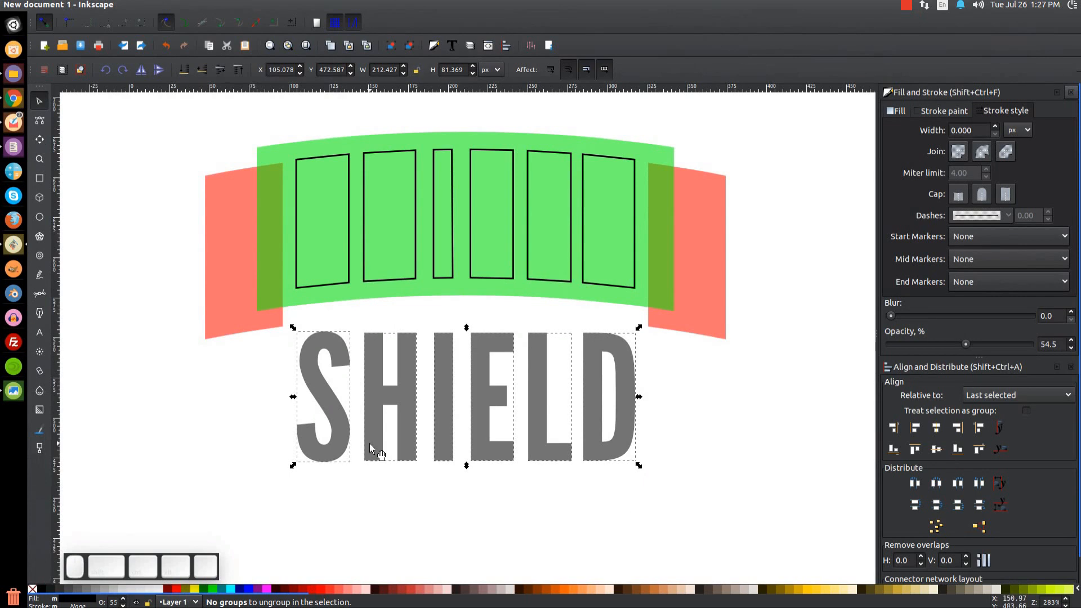
Fit the letter S into the first black outline with the Envelope extension, selecting the letter before the outline
click(797, 299)
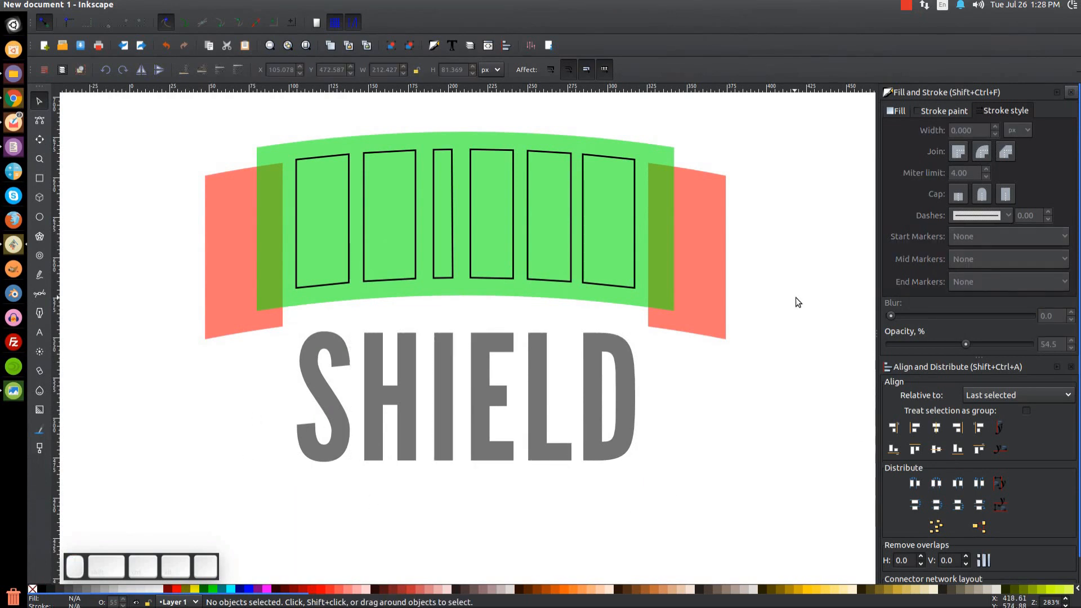
click(327, 361)
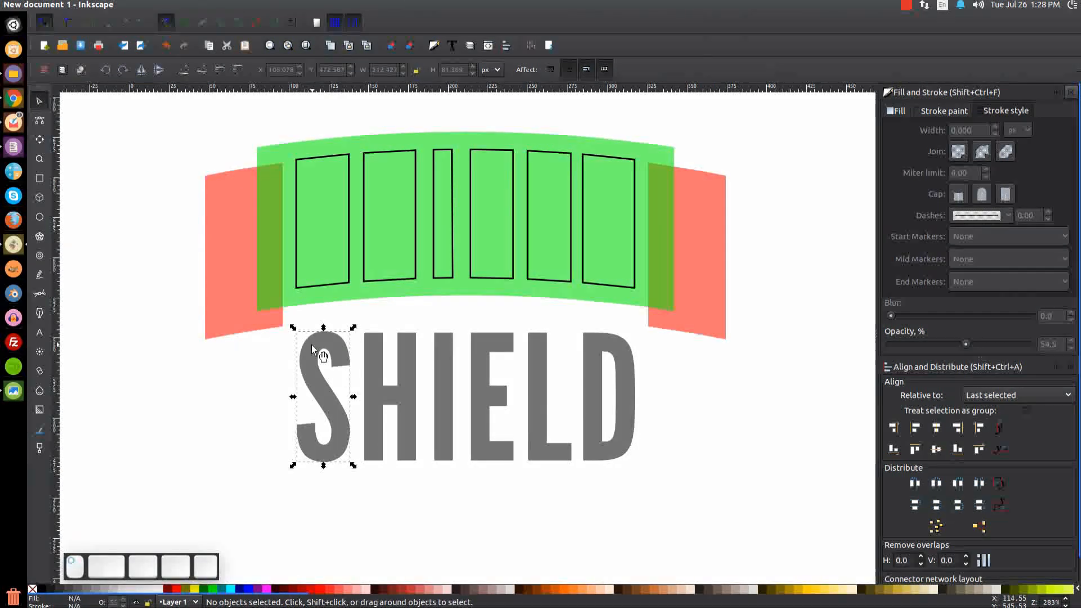
shift+click(316, 159)
click(311, 5)
mouse_move(279, 6)
mouse_move(338, 123)
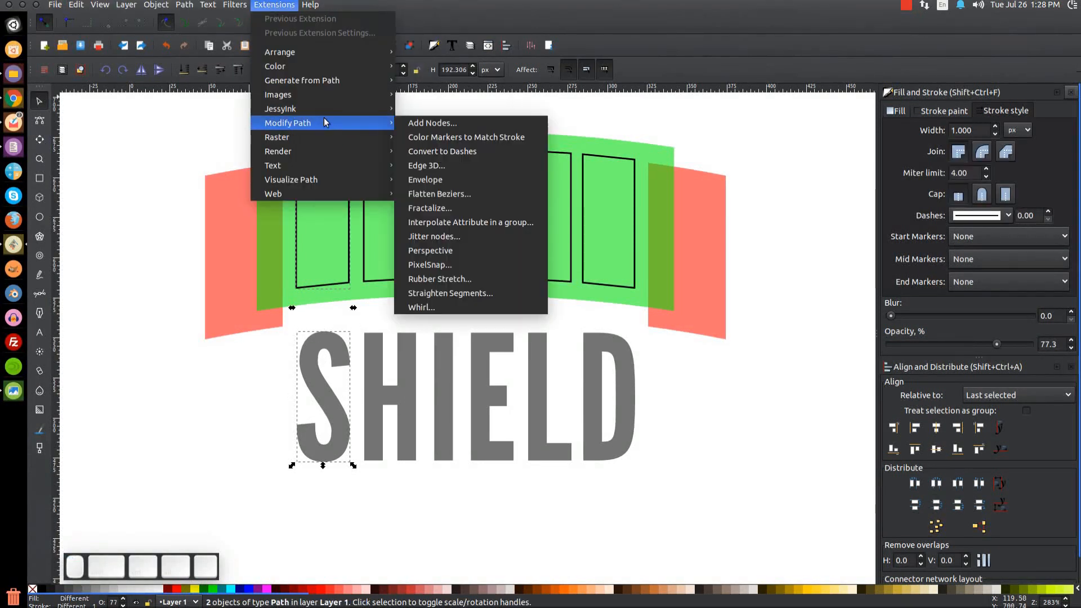
click(428, 179)
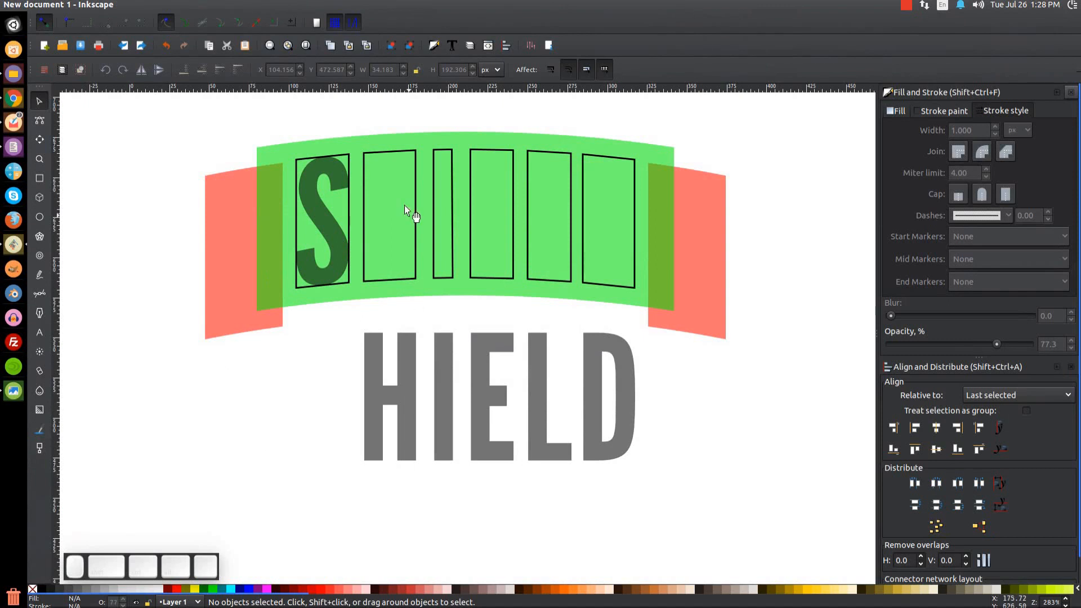
Fit the letter H into the second black outline with the Envelope extension
click(370, 339)
shift+click(387, 151)
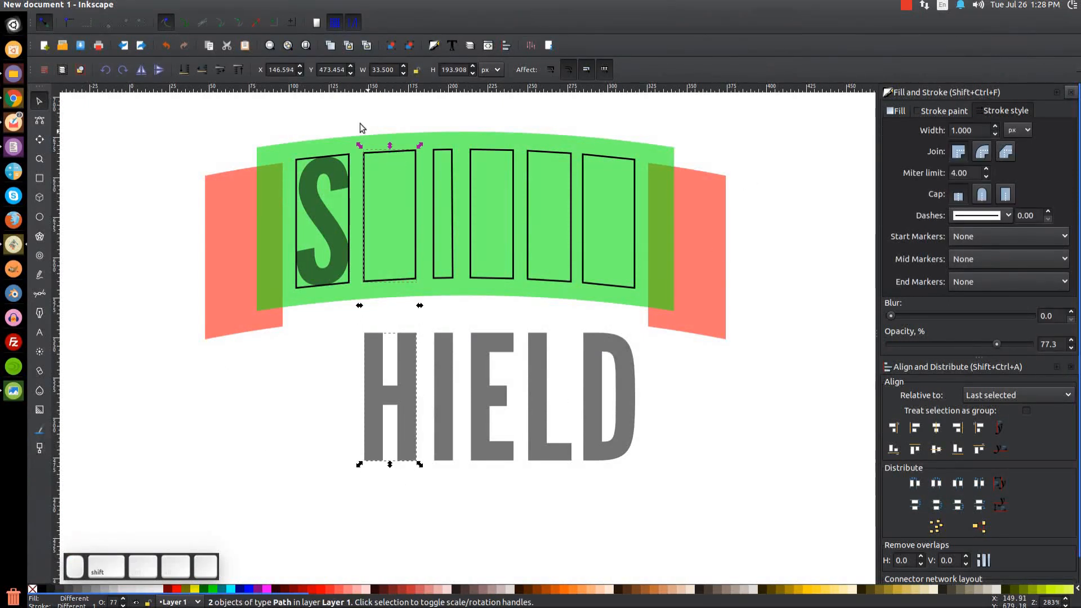
click(275, 4)
mouse_move(338, 122)
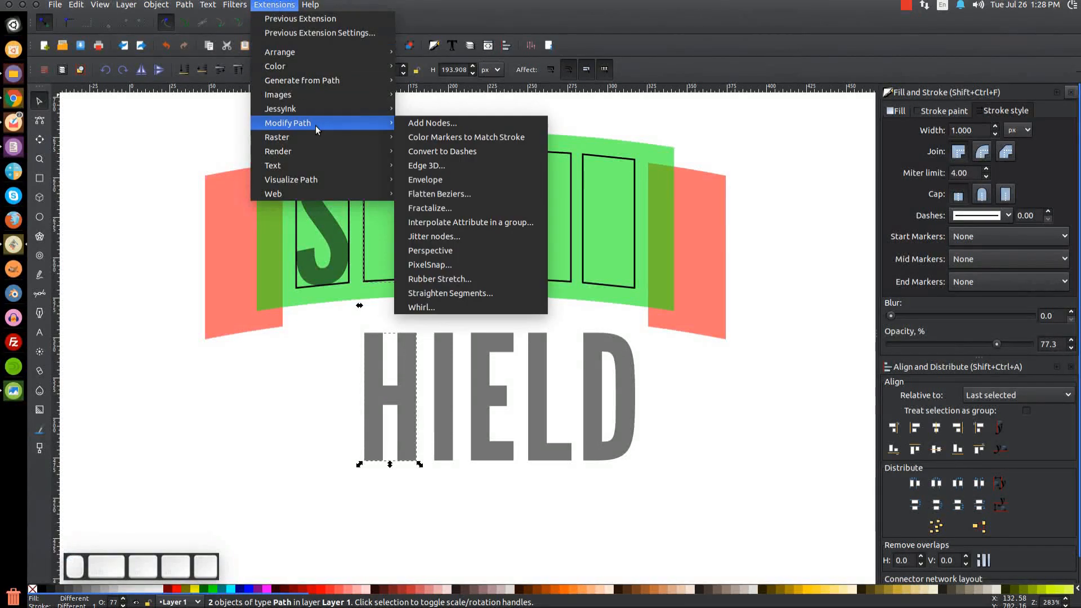
click(454, 178)
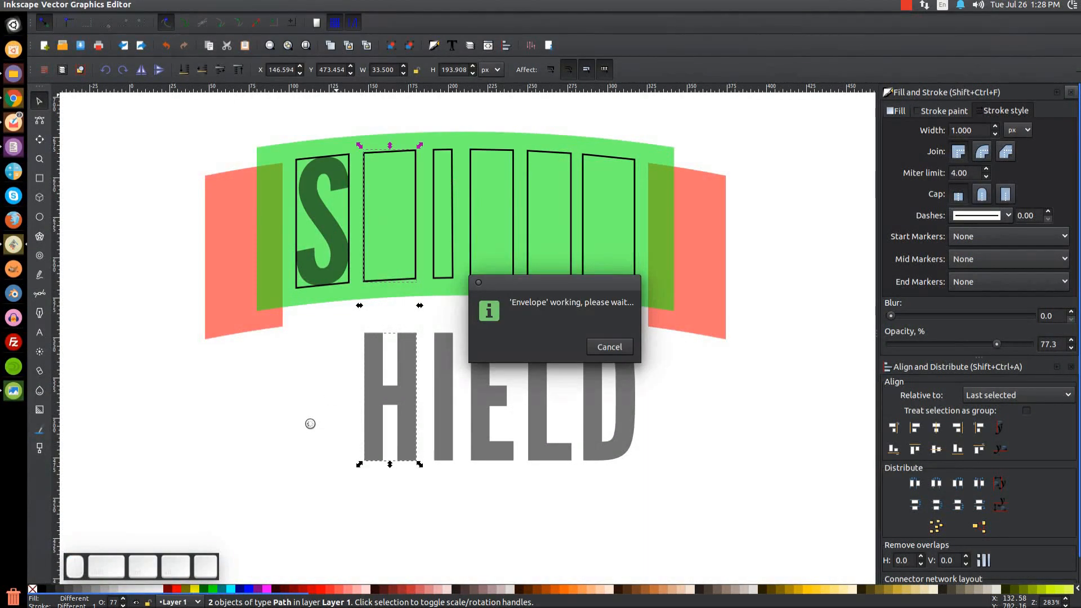
Fit the letter I into the third black outline with the Envelope extension
click(443, 349)
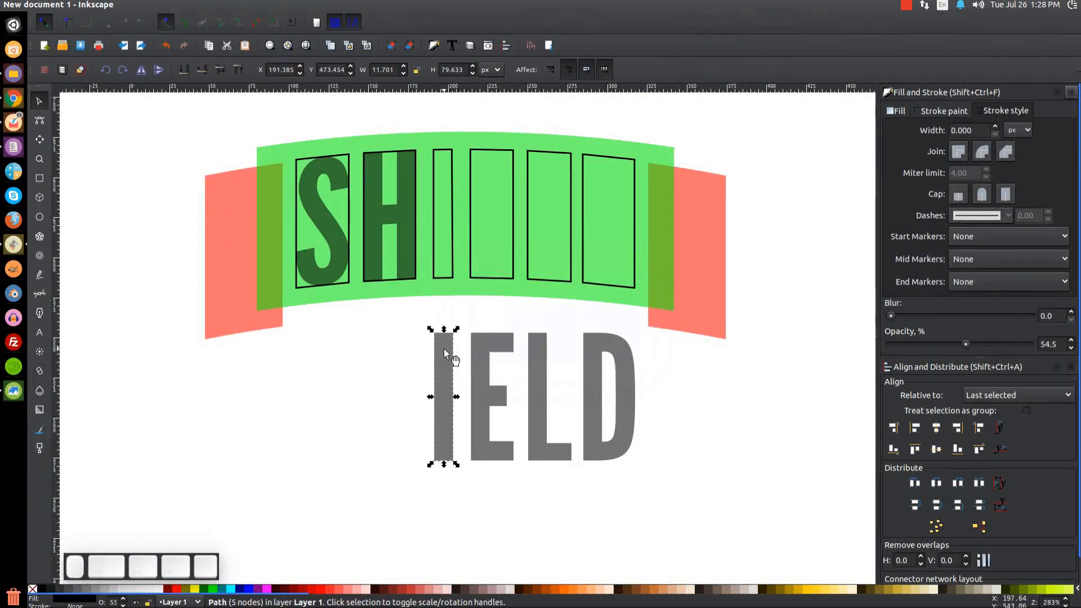
shift+click(449, 275)
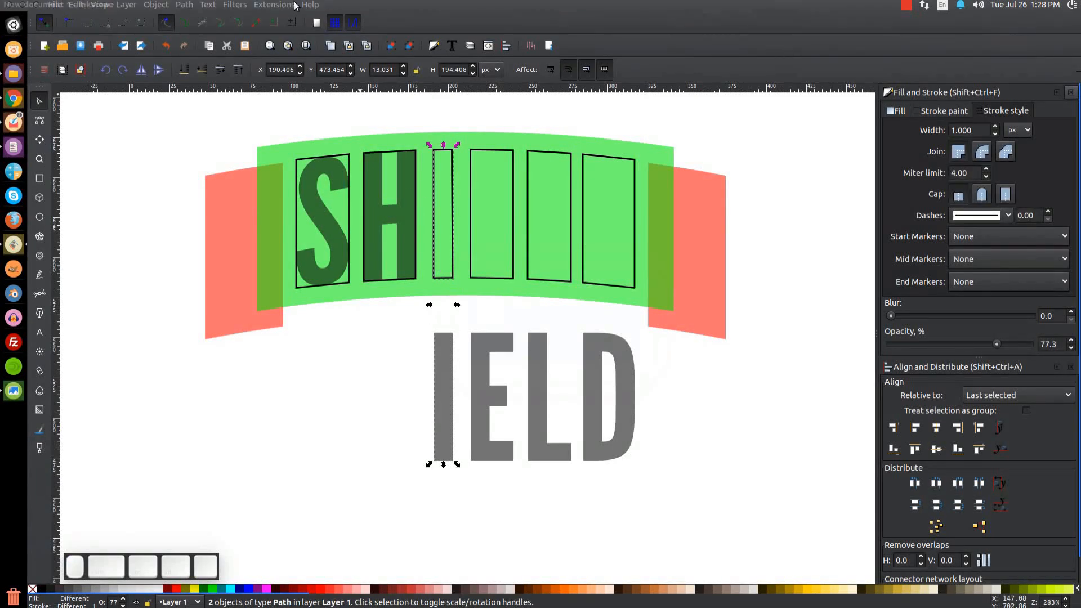
click(276, 4)
mouse_move(335, 123)
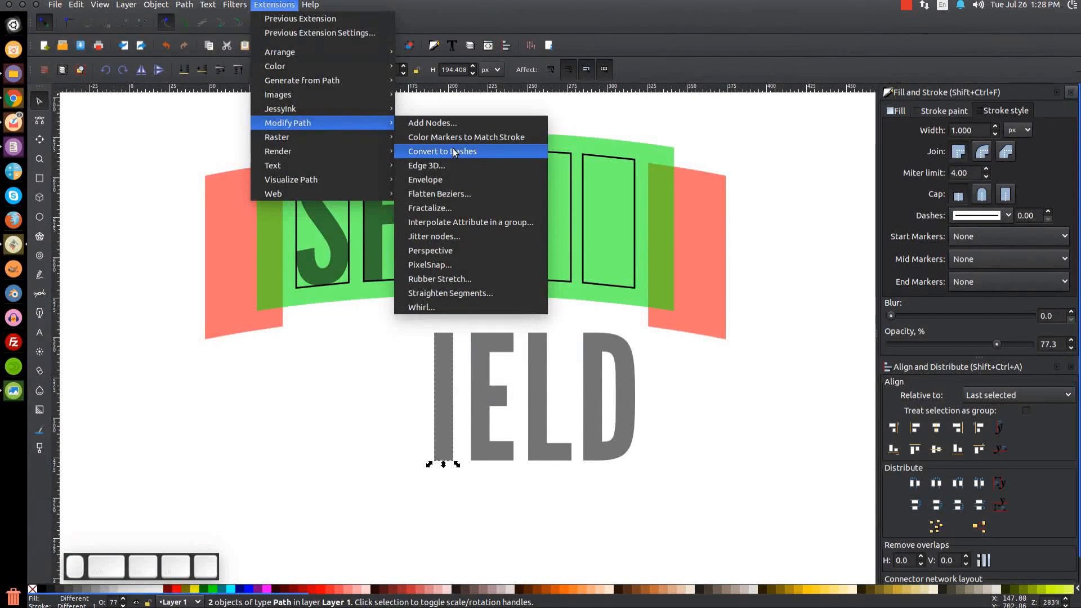
click(441, 179)
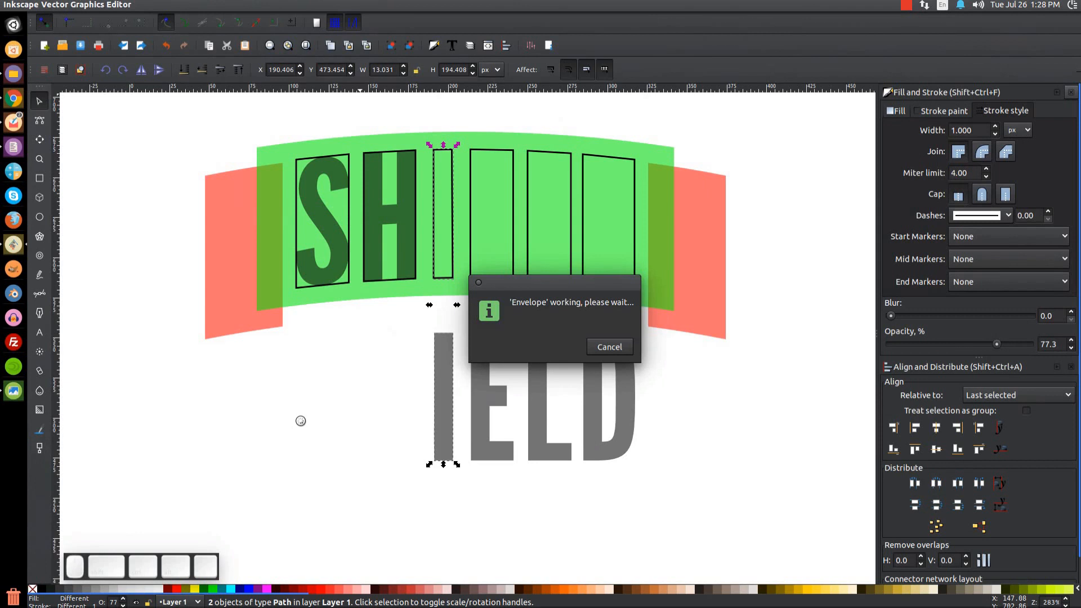
Fit the letter E into the fourth black outline with the Envelope extension
click(473, 379)
shift+click(502, 274)
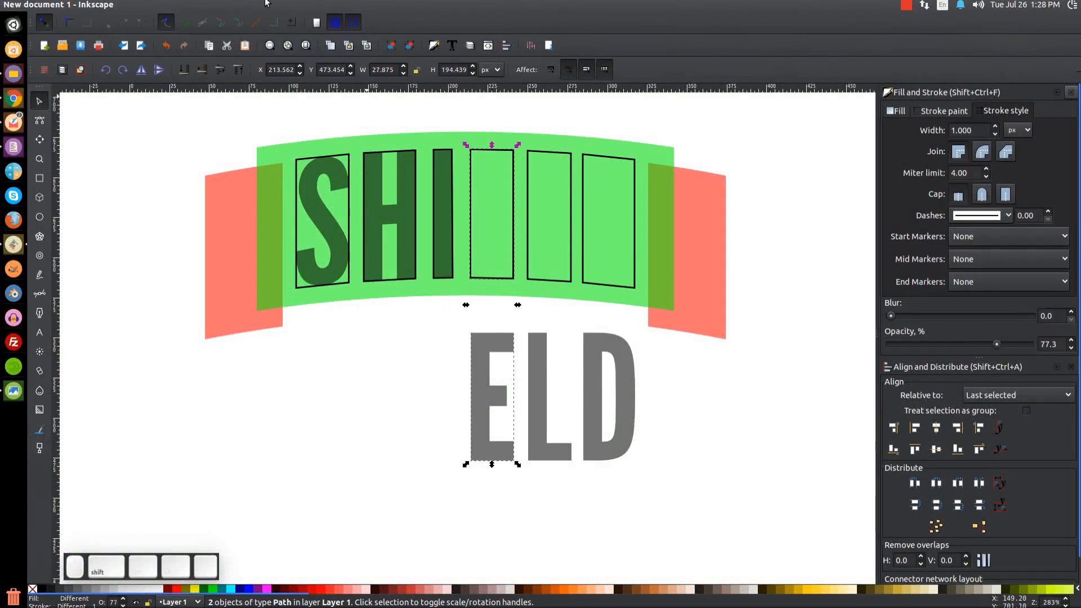
click(272, 5)
mouse_move(339, 124)
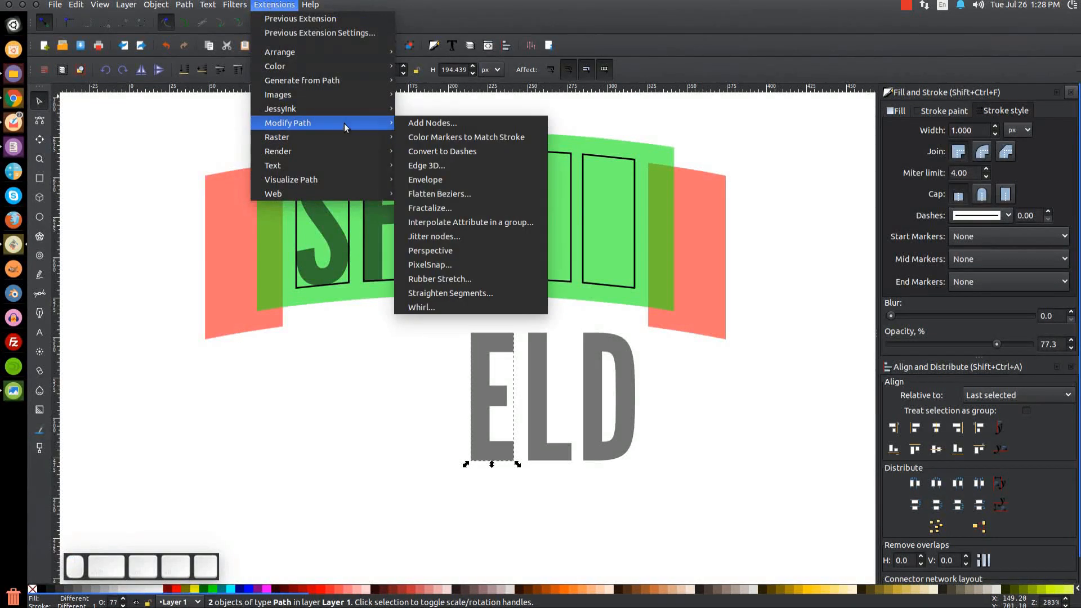
click(443, 180)
Fit the letter L into the fifth black outline with the Envelope extension
click(545, 388)
shift+click(532, 155)
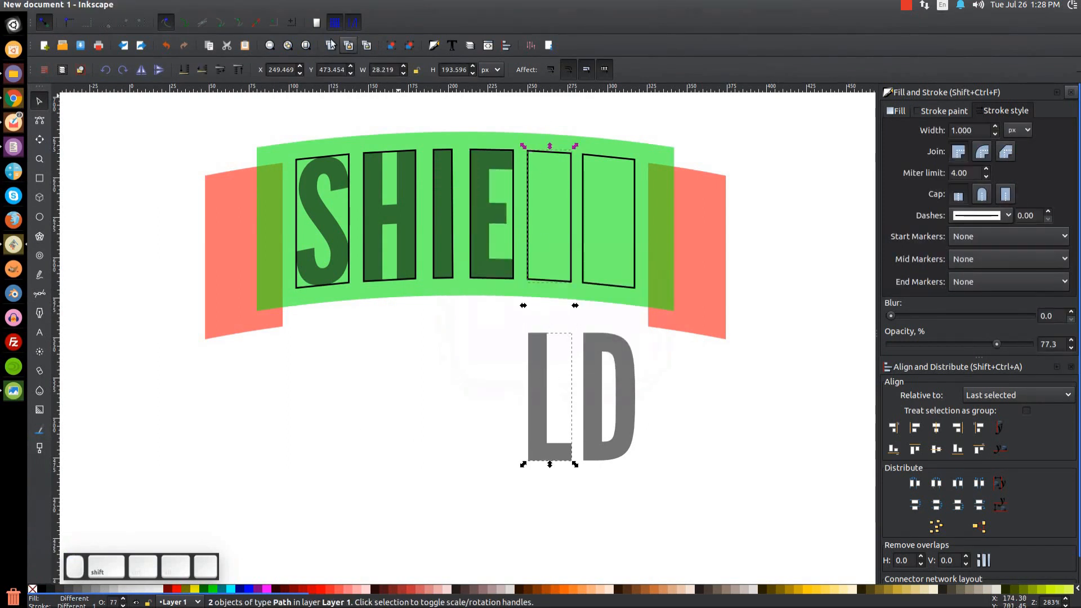
click(274, 4)
mouse_move(311, 129)
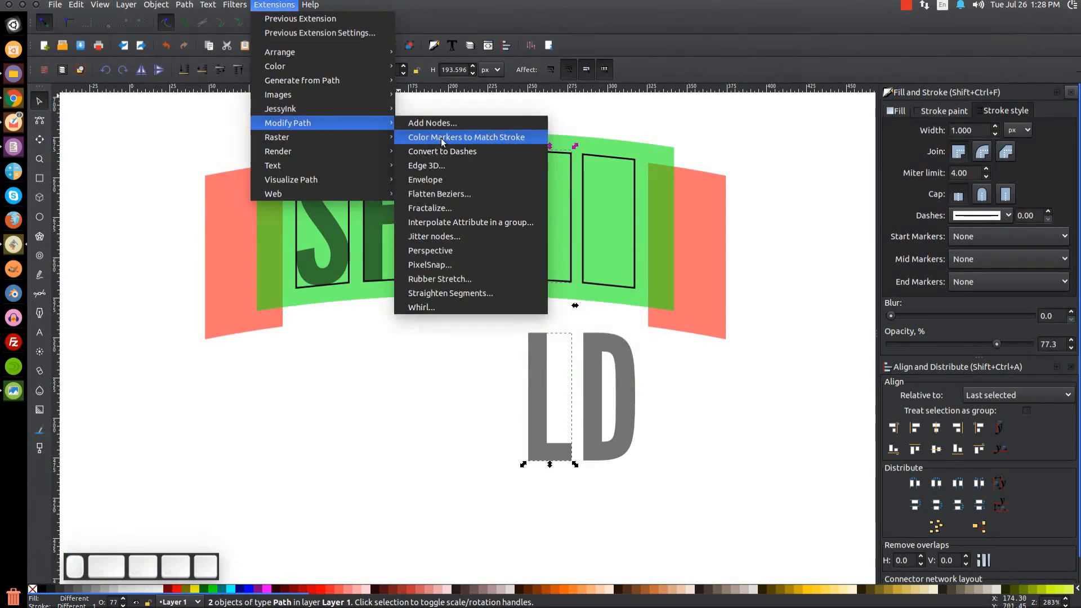
click(445, 178)
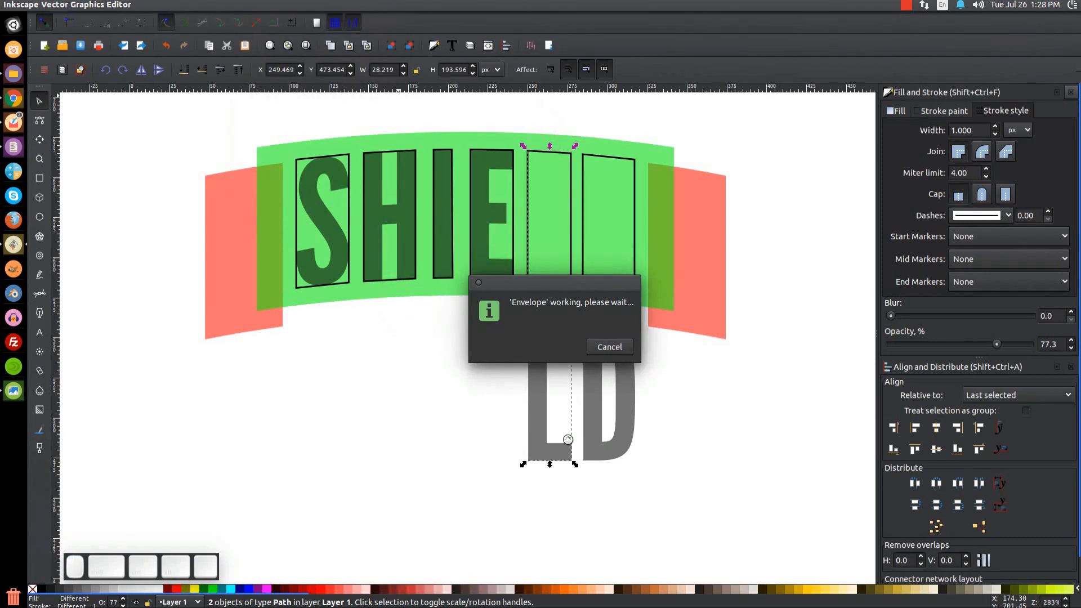
Fit the letter D into the sixth black outline with the Envelope extension and clear the selection
click(620, 340)
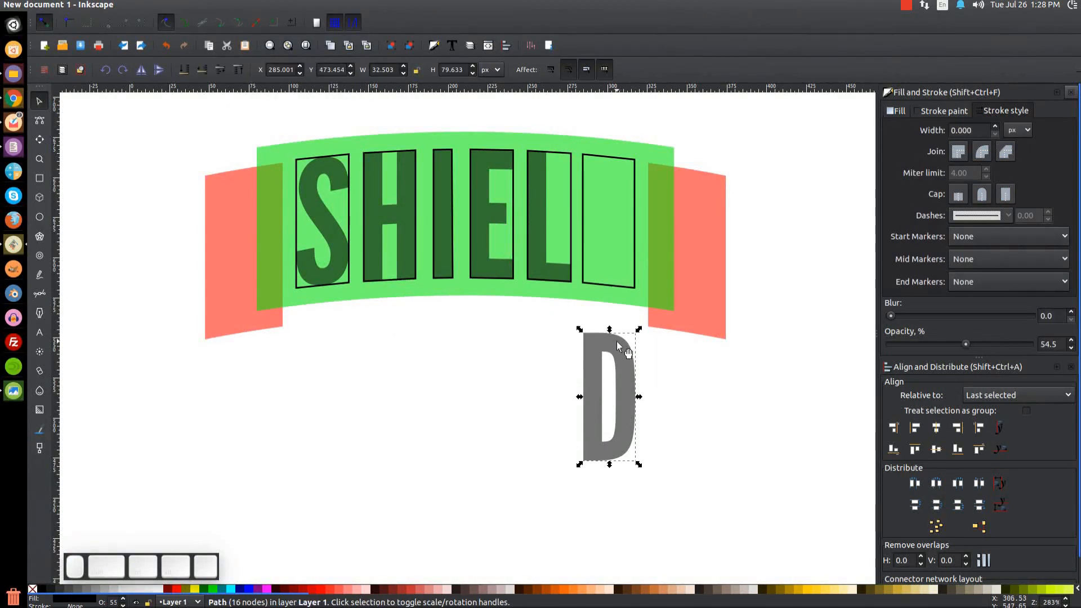
shift+click(636, 184)
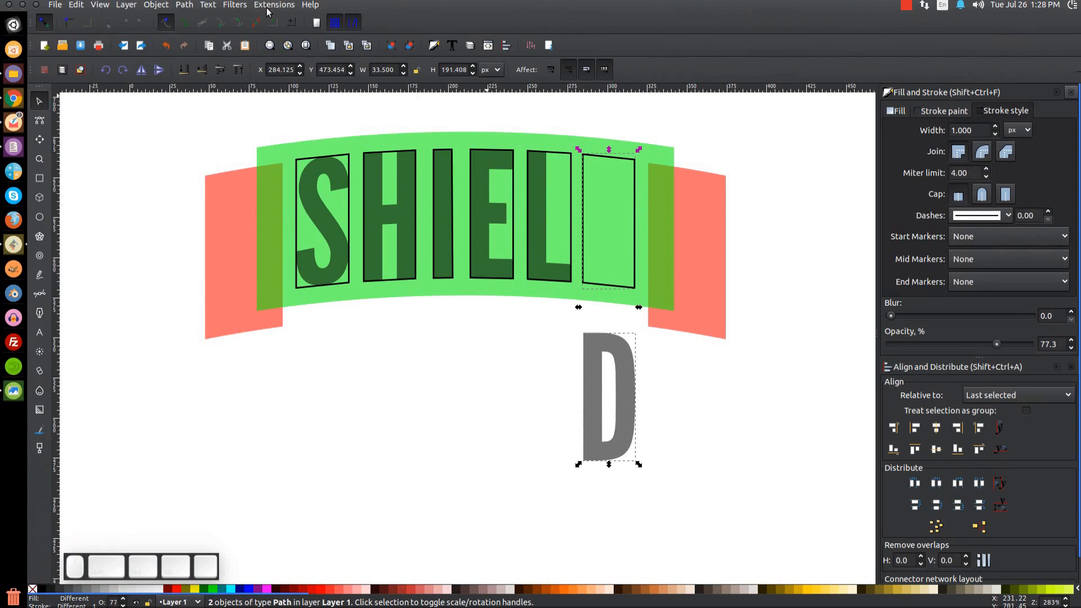
click(273, 5)
mouse_move(340, 125)
click(437, 180)
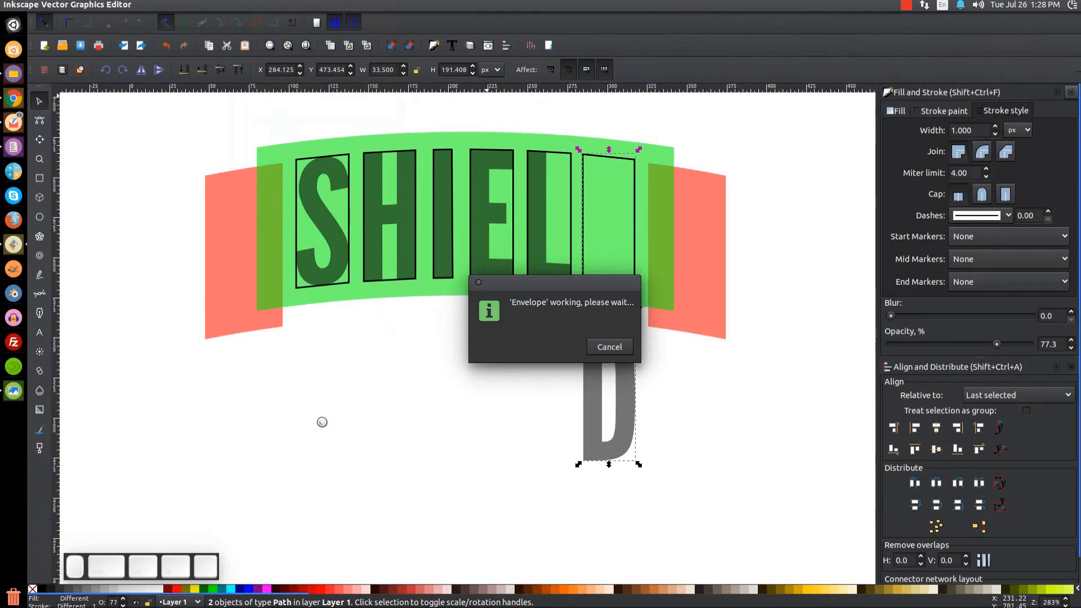
click(322, 418)
Delete the six black outlines around the SHIELD letters, leaving only the curved lettering on the green banner
drag(486, 232, 499, 310)
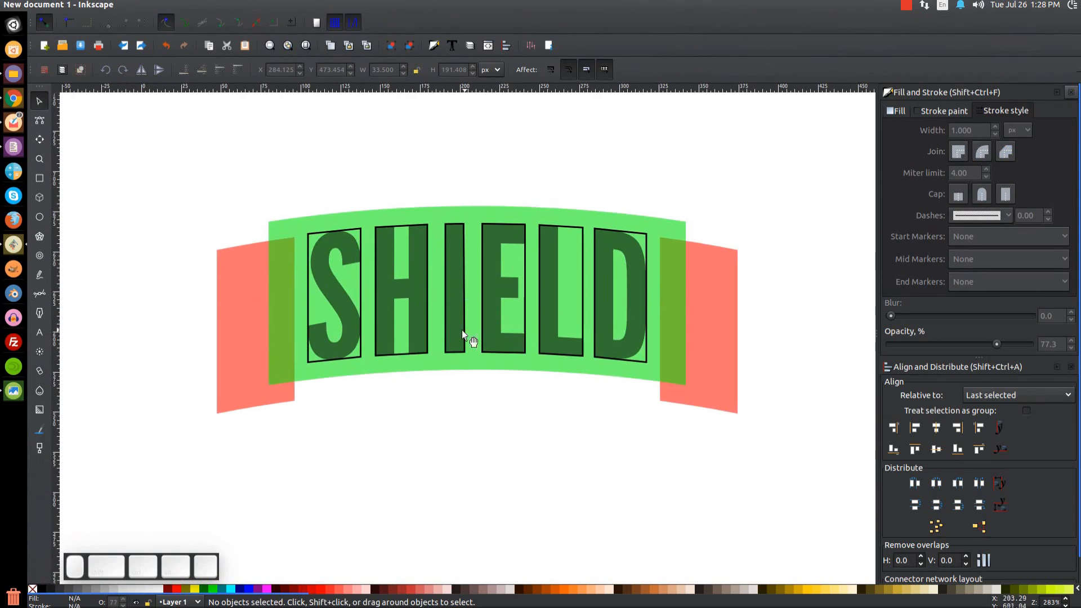
drag(644, 362, 660, 430)
key(Delete)
drag(577, 223, 603, 197)
key(Delete)
drag(526, 302, 535, 318)
key(Delete)
drag(455, 353, 482, 414)
key(Delete)
drag(406, 355, 436, 454)
key(Delete)
drag(314, 362, 307, 433)
key(Delete)
drag(518, 390, 549, 455)
Examine the banner folds in the reference image thumbnail.png, then return to the drawing
ctrl+scroll(549, 455, down, 3)
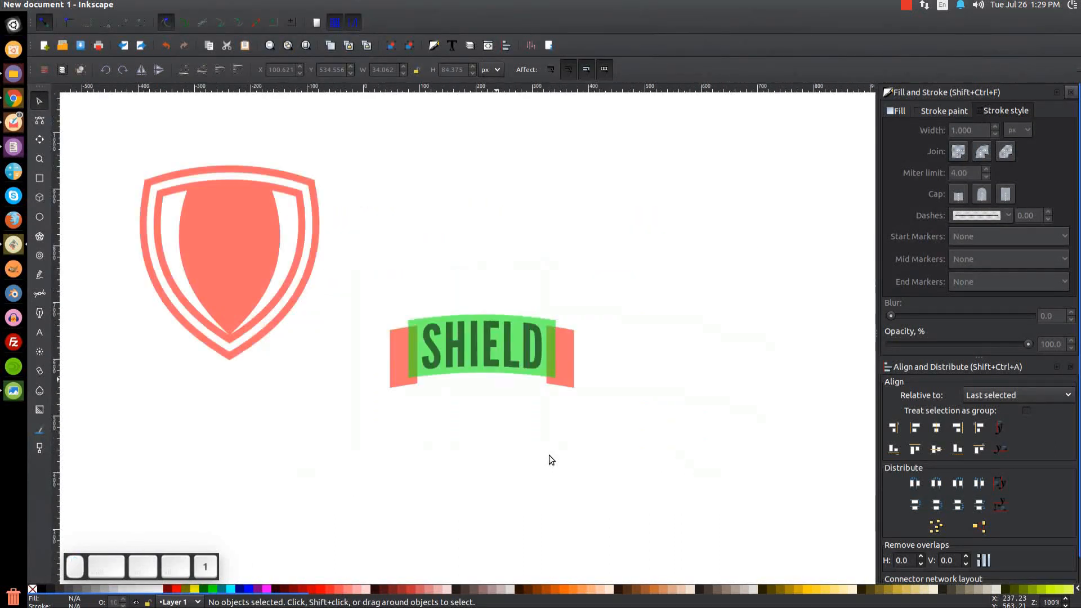
ctrl+scroll(428, 366, up, 3)
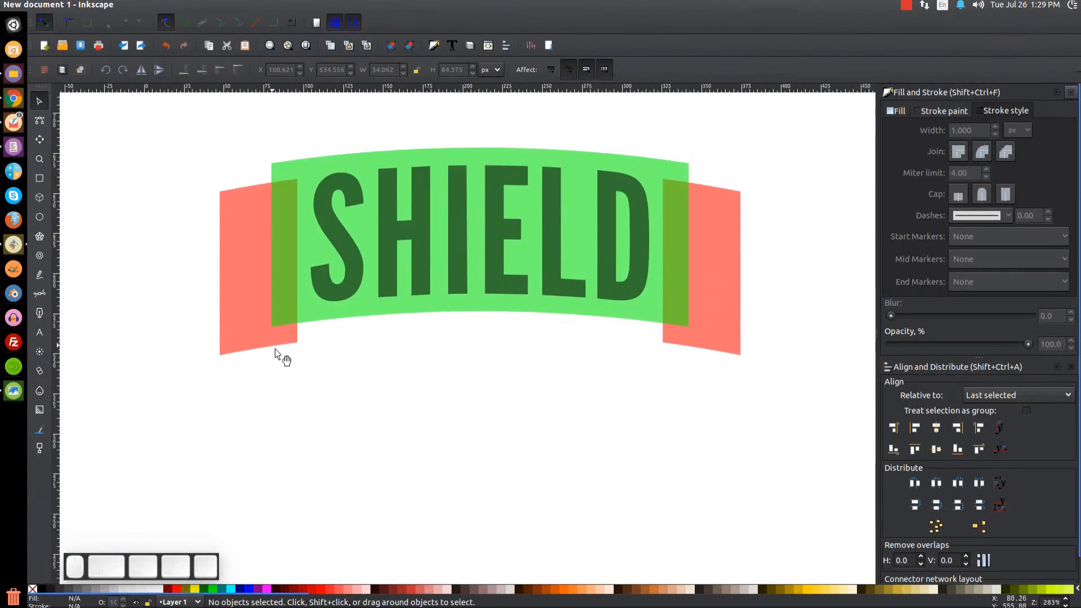
click(5, 388)
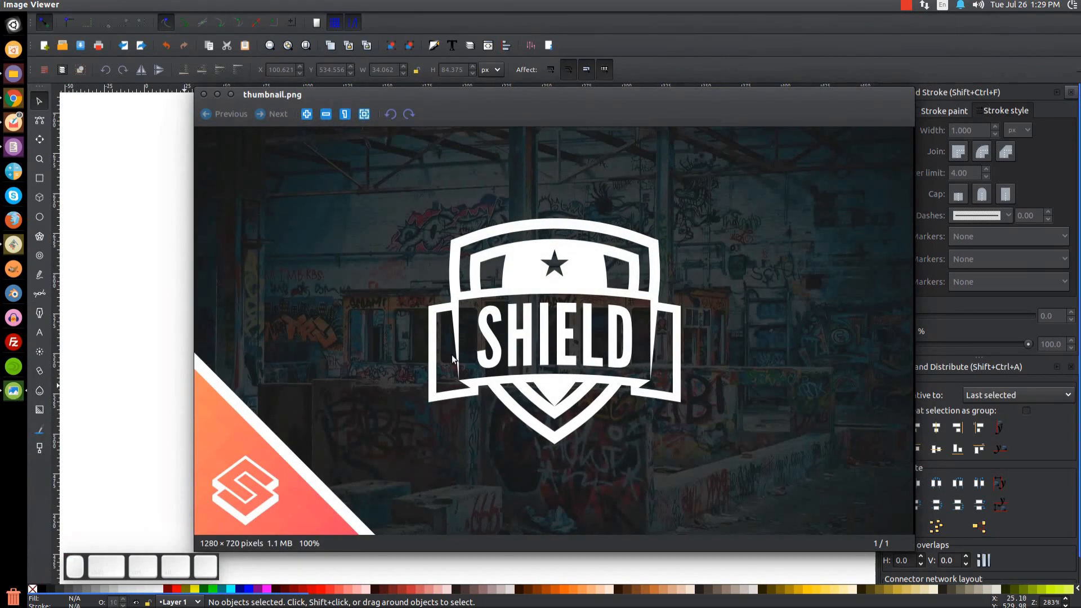
click(217, 94)
Enable cusp node snapping and draw a closed triangular fold between the green banner's lower-left corner and the red tail's inner edge
drag(308, 297, 322, 339)
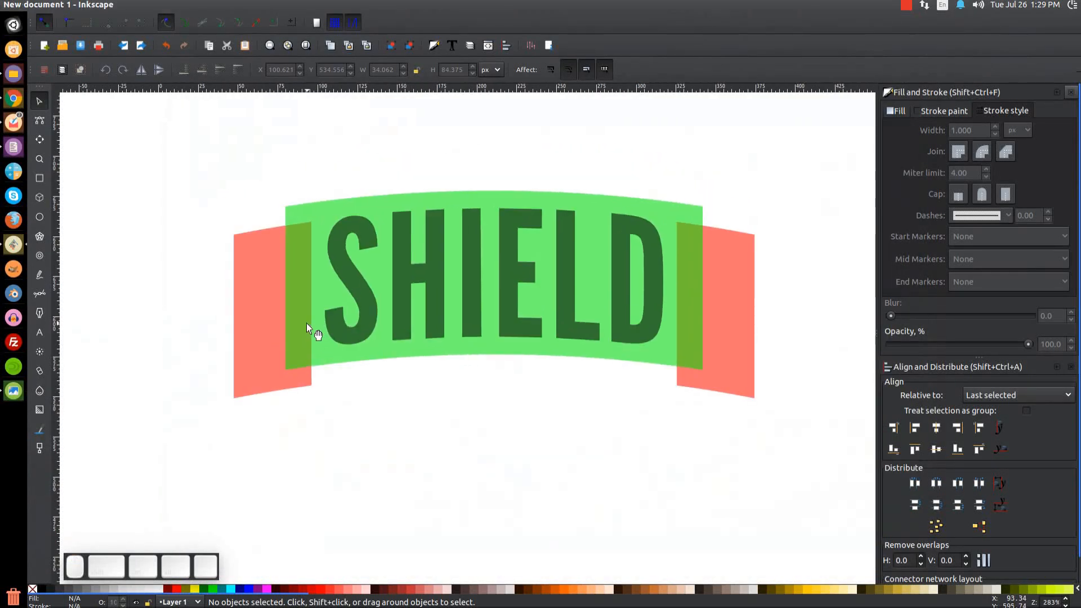
click(223, 22)
drag(413, 319, 425, 297)
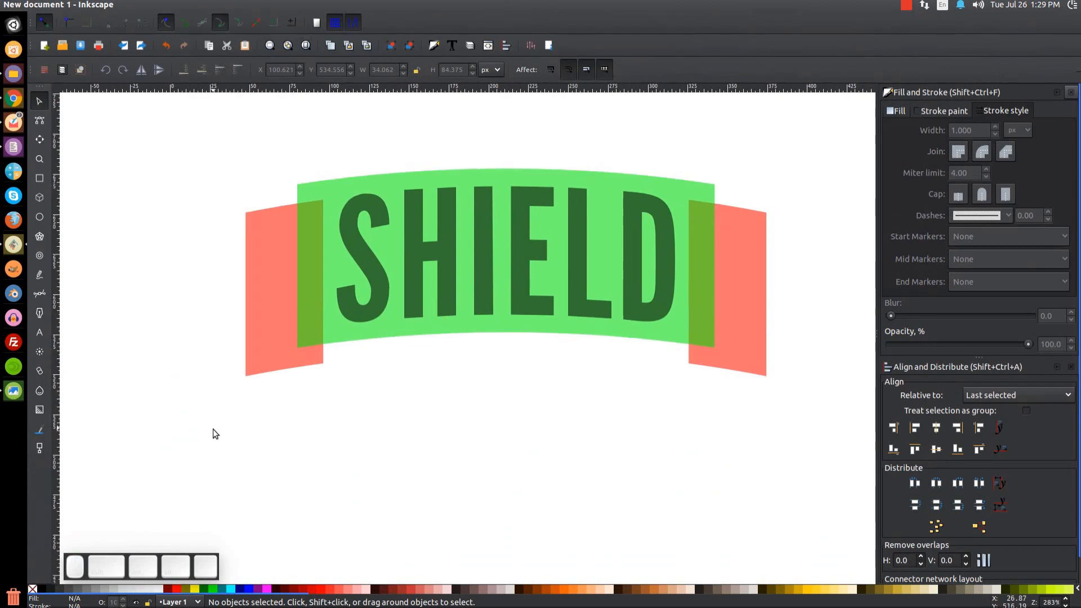
key(b)
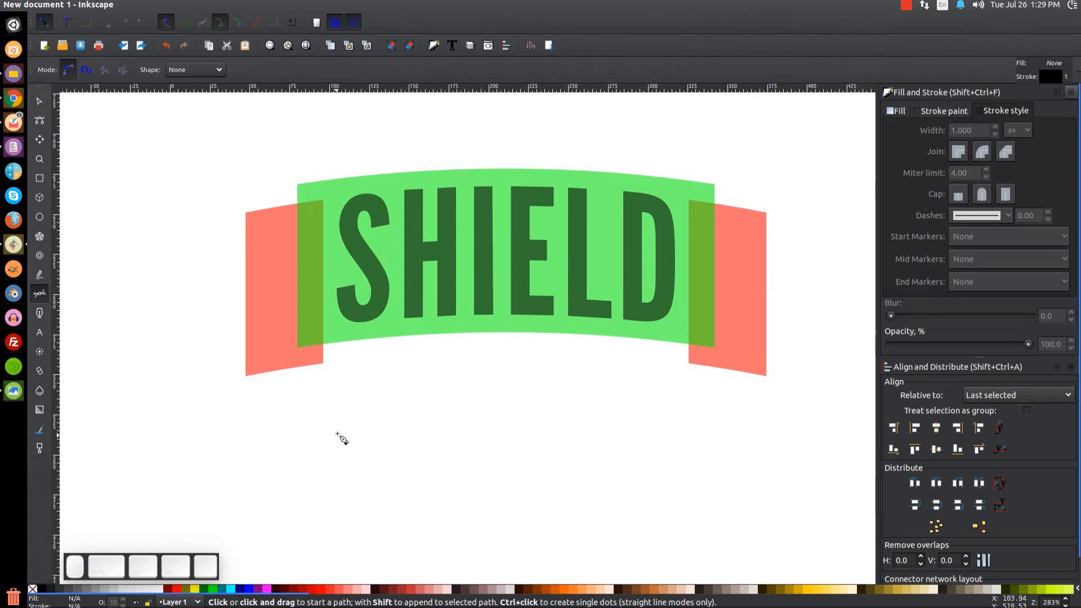
click(324, 365)
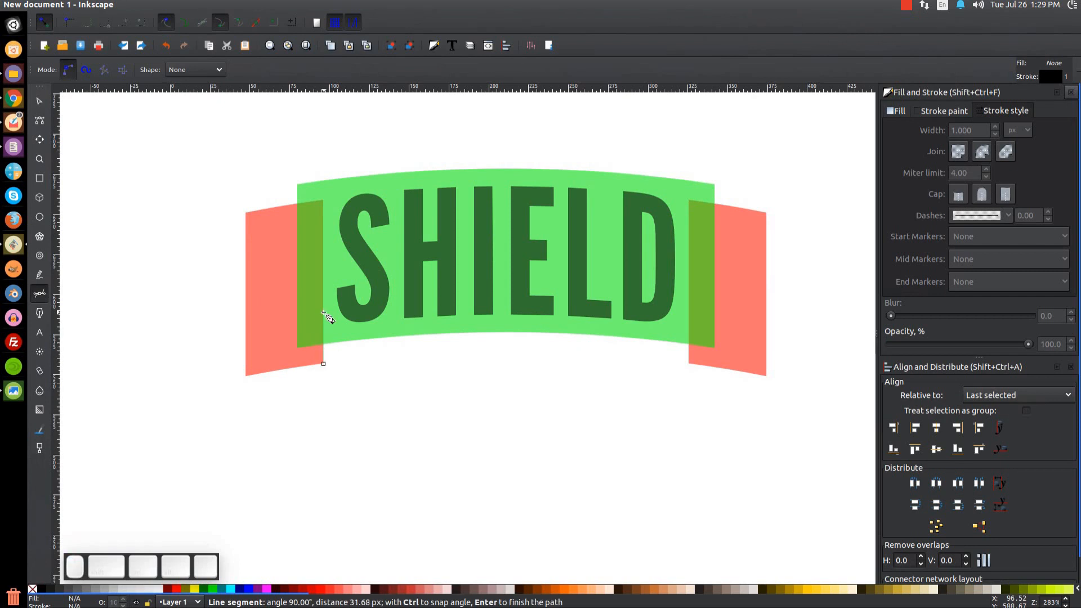
click(299, 349)
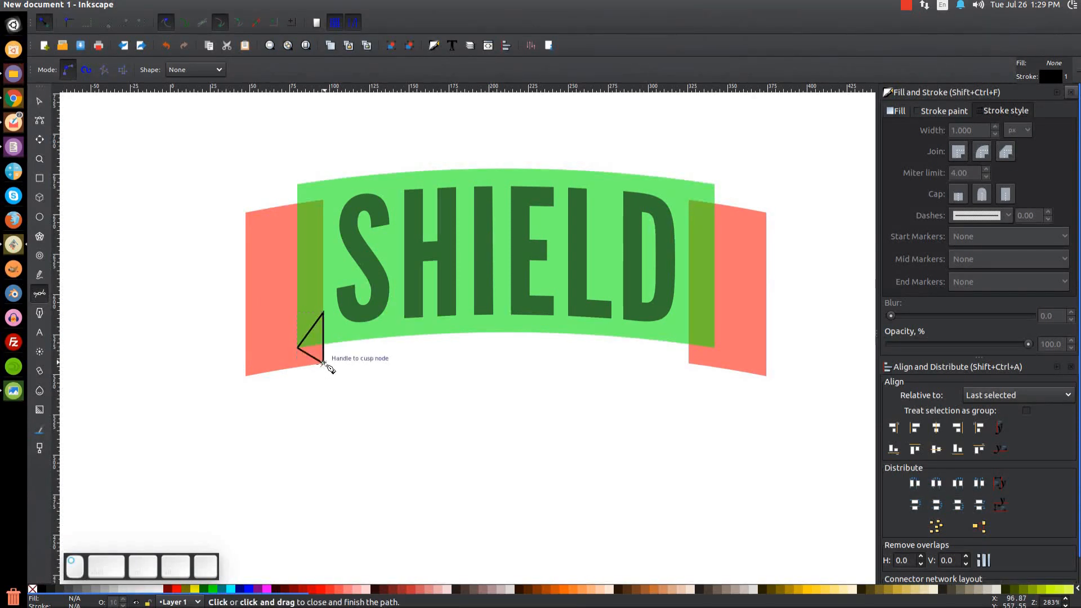
click(323, 364)
right_click(289, 455)
click(39, 100)
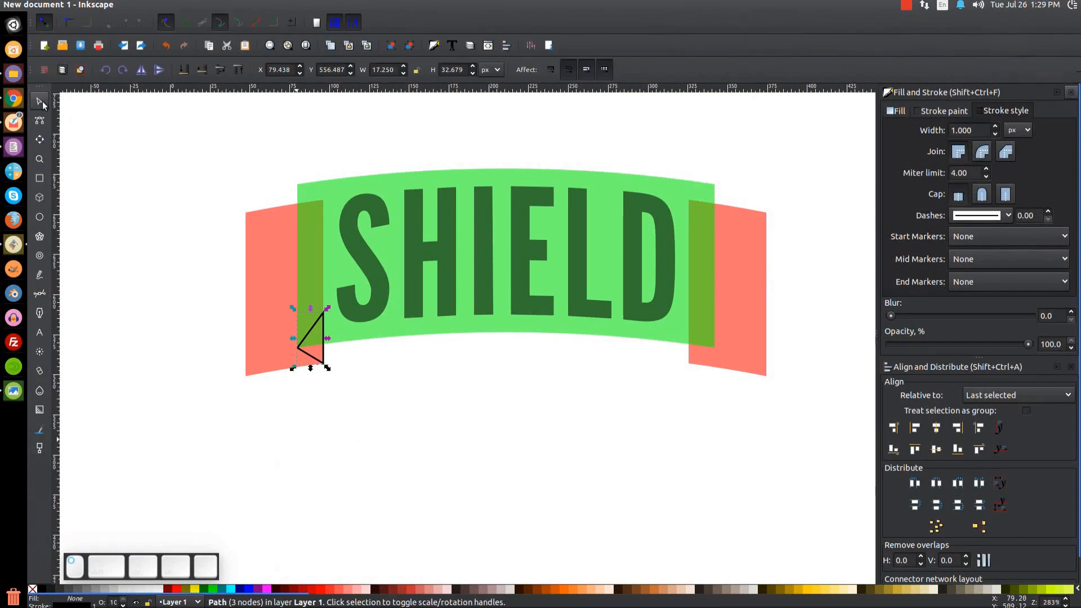
Duplicate the triangular fold, flip the copy horizontally and snap it onto the matching corner at the banner's right end
right_click(315, 326)
click(335, 415)
click(141, 70)
drag(304, 363, 701, 363)
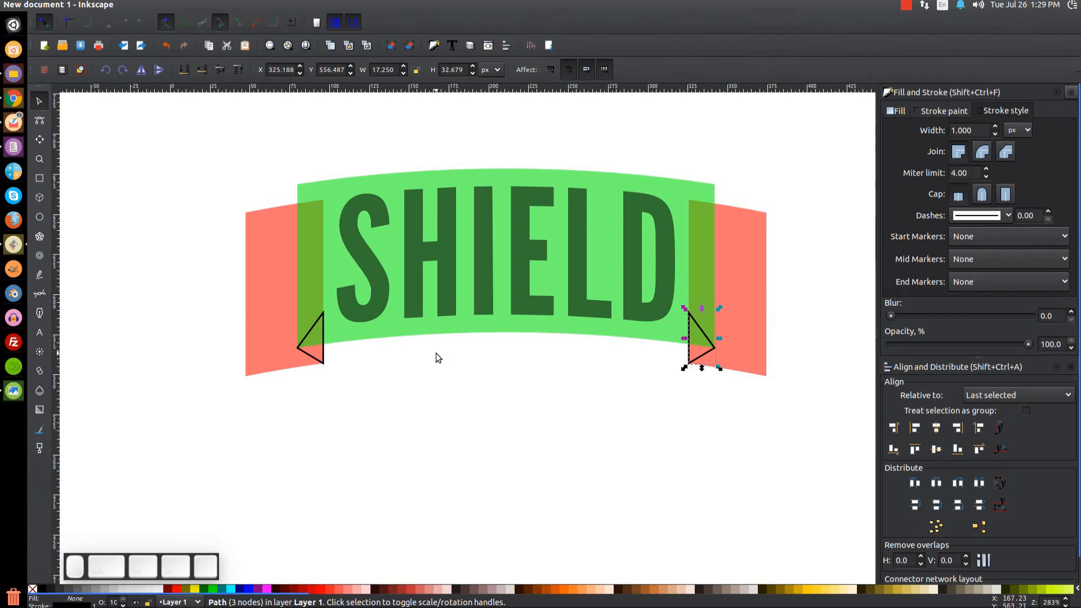
Draw a thin closed wedge along the green banner's left edge, tapering outward from its lower corner to its upper corner
key(b)
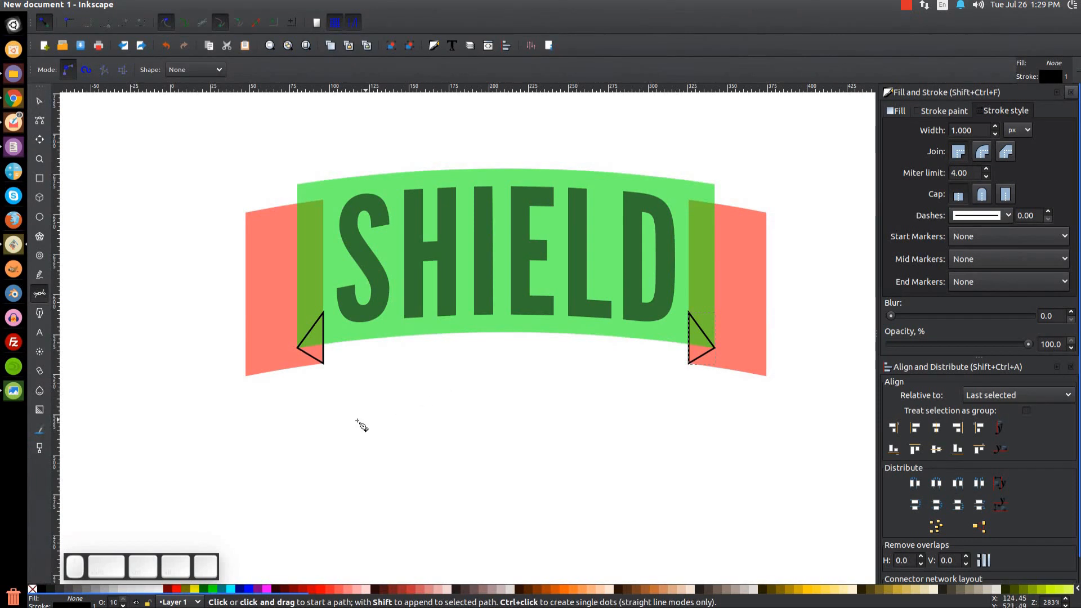
click(298, 348)
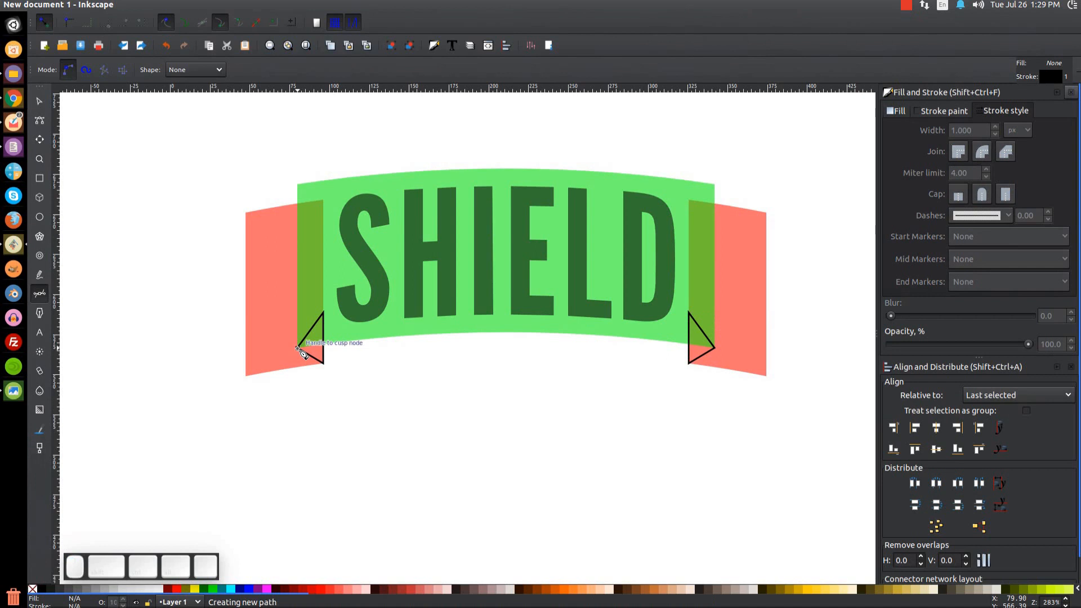
click(280, 196)
click(298, 348)
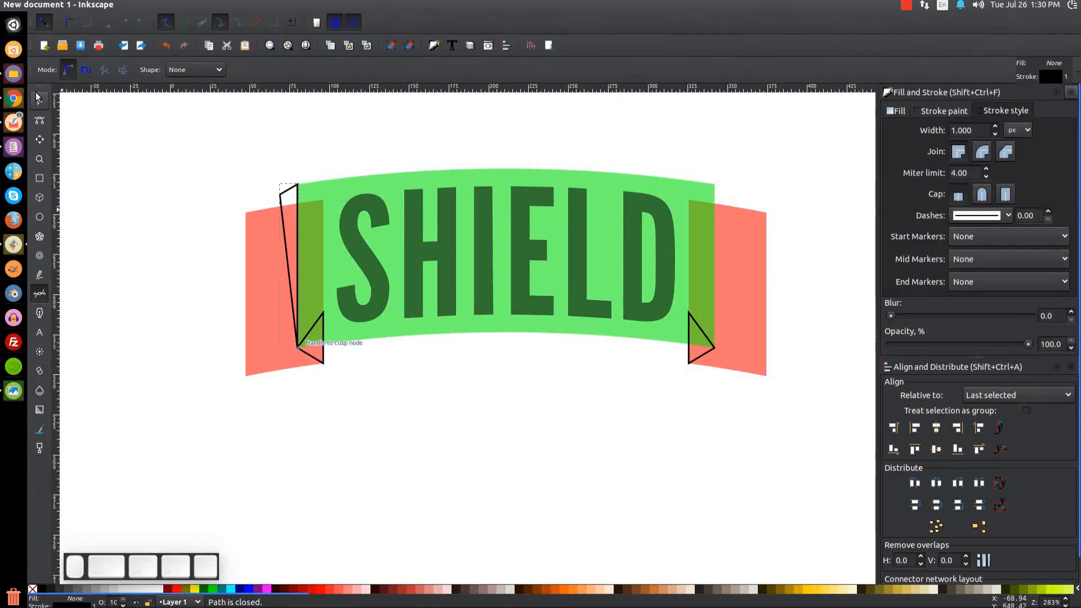
click(45, 99)
Duplicate the thin wedge, flip the copy horizontally and snap it against the green banner's right edge
right_click(286, 196)
click(307, 278)
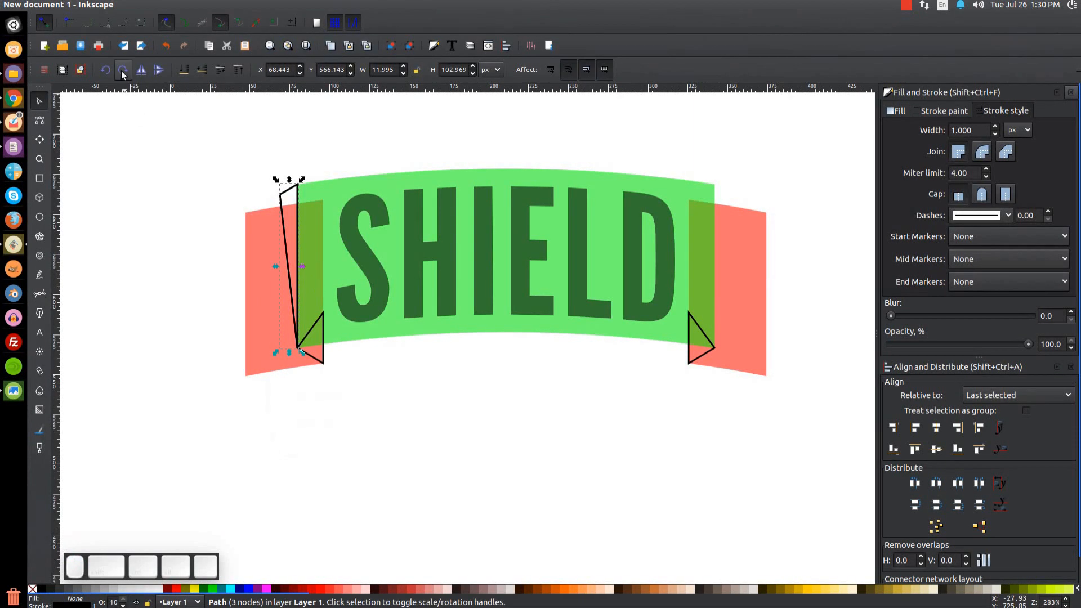
click(141, 69)
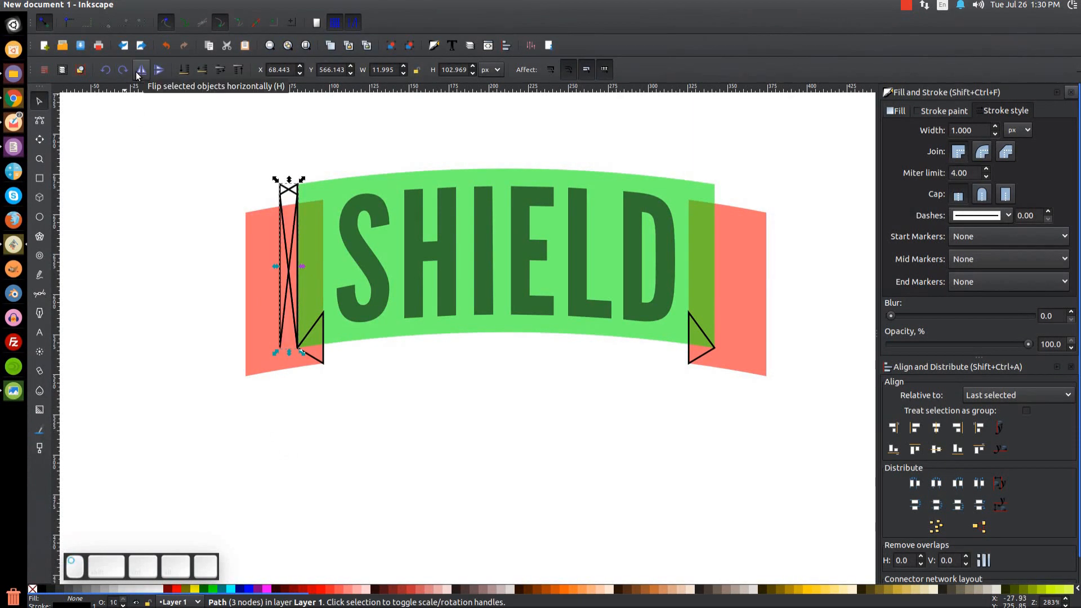
drag(281, 336, 716, 341)
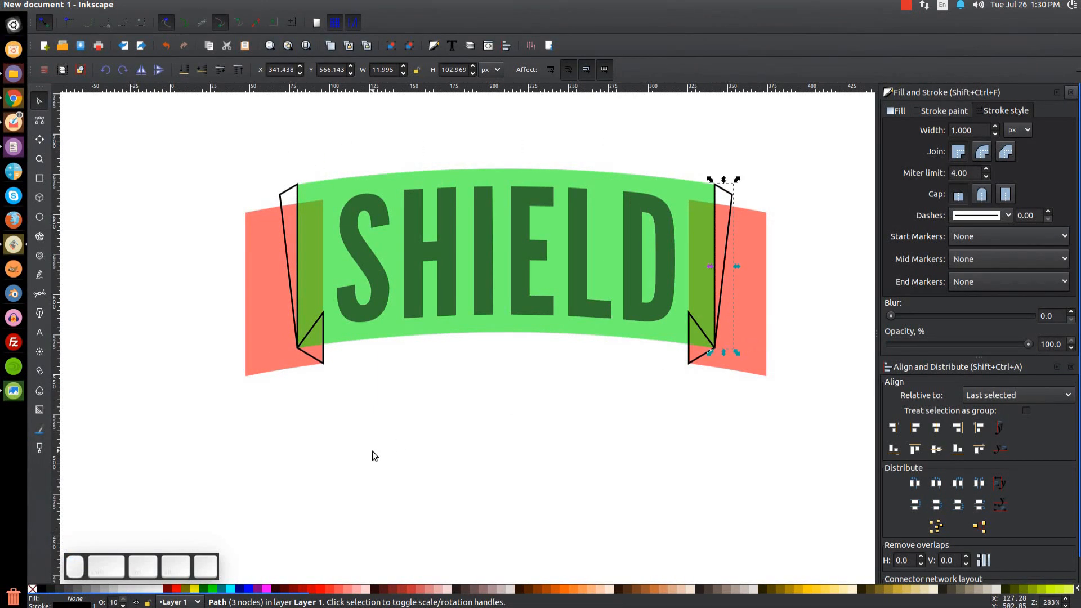
Unite the left and right wedges into a single path
shift+click(288, 193)
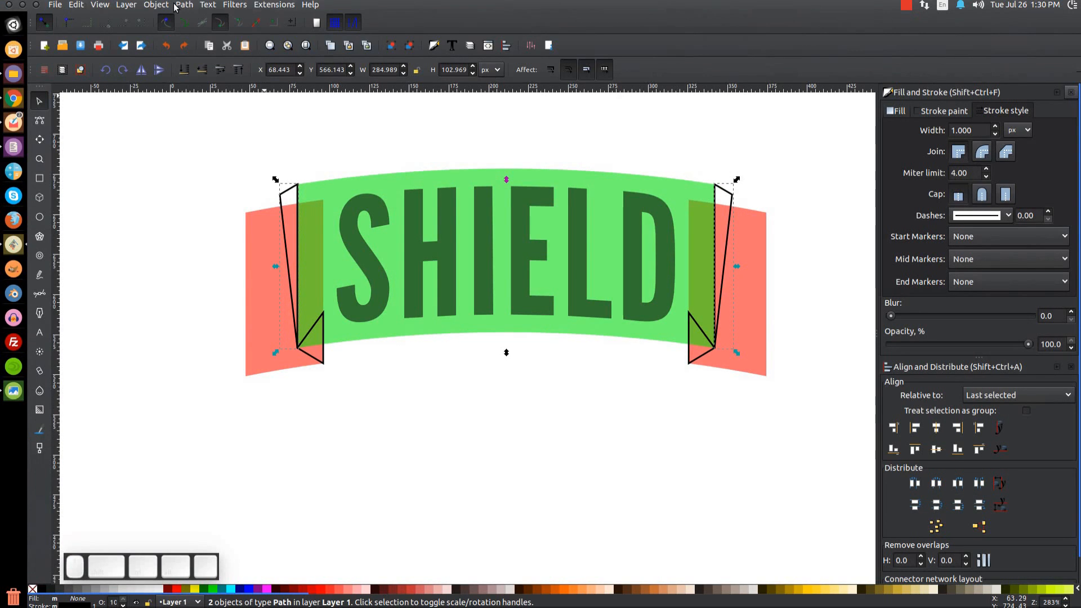
click(181, 7)
click(198, 135)
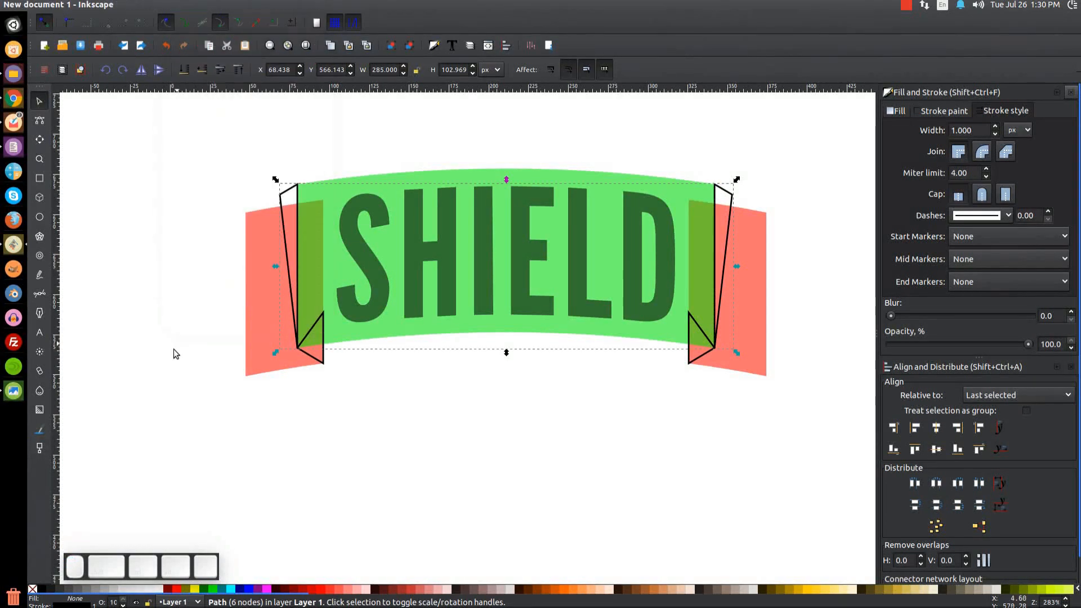
Duplicate the red banner tails and intersect the copy with the united wedges to trim the wedges to the tails' outline
click(252, 235)
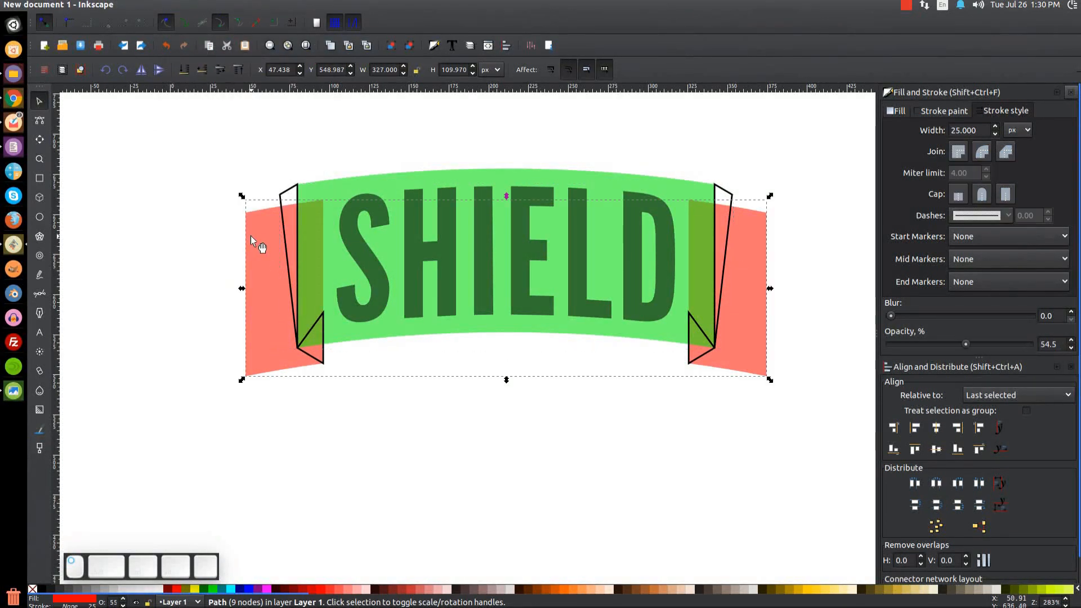
right_click(251, 236)
click(275, 328)
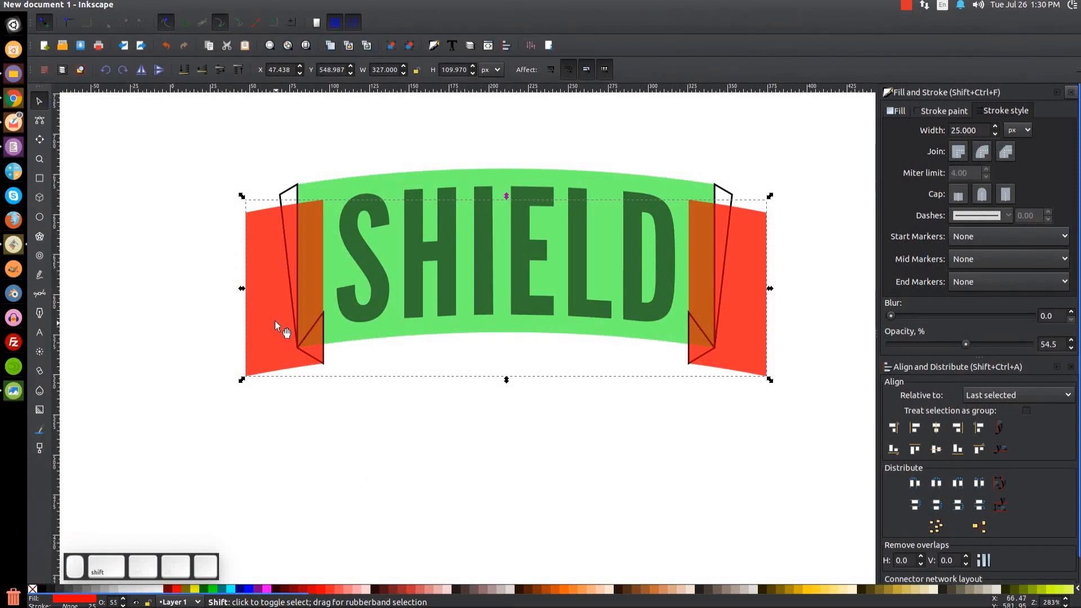
shift+click(289, 198)
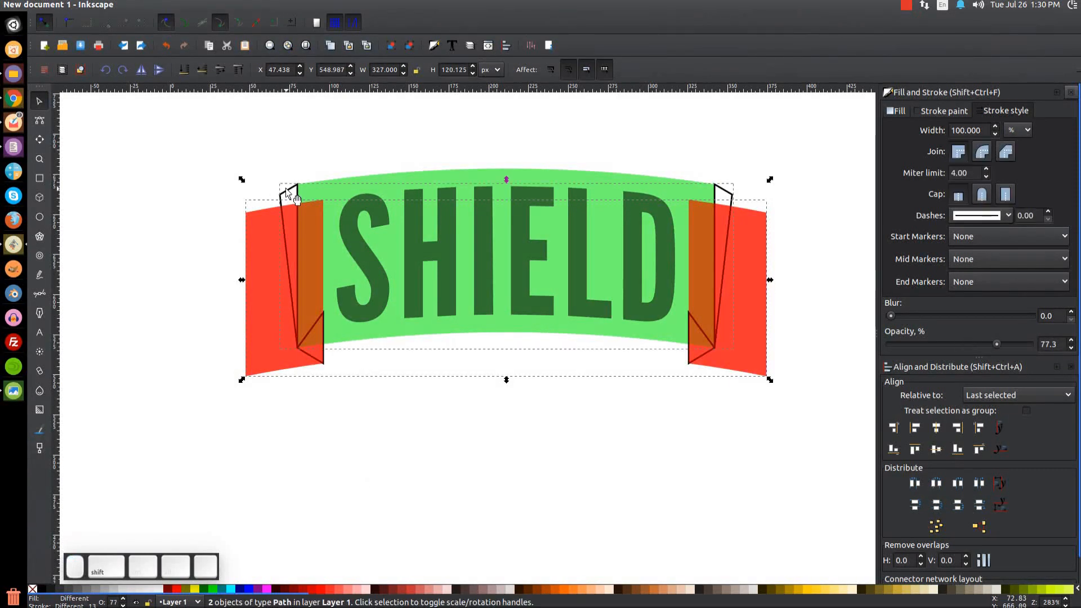
click(184, 6)
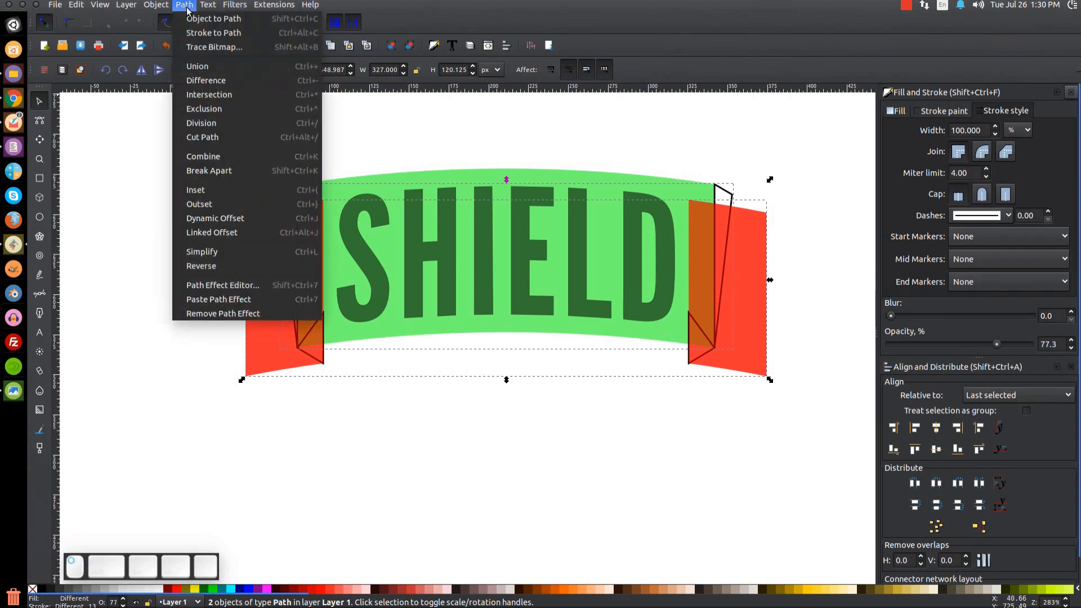
click(209, 92)
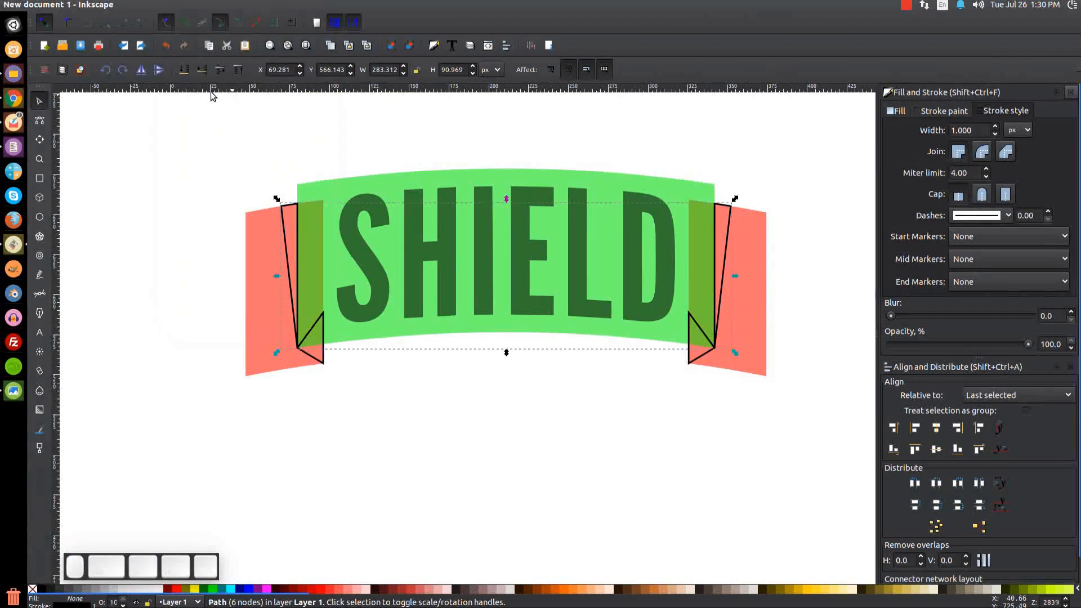
Fill the trimmed wedges with blue, remove their stroke and set their opacity to 56.6%
click(246, 589)
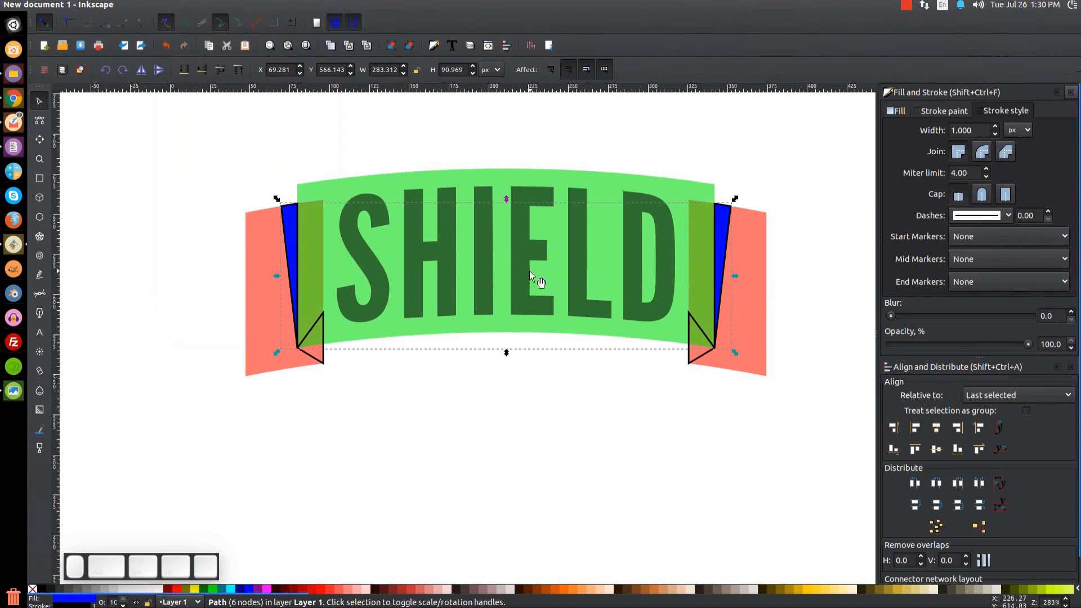
key(shift)
shift+click(32, 589)
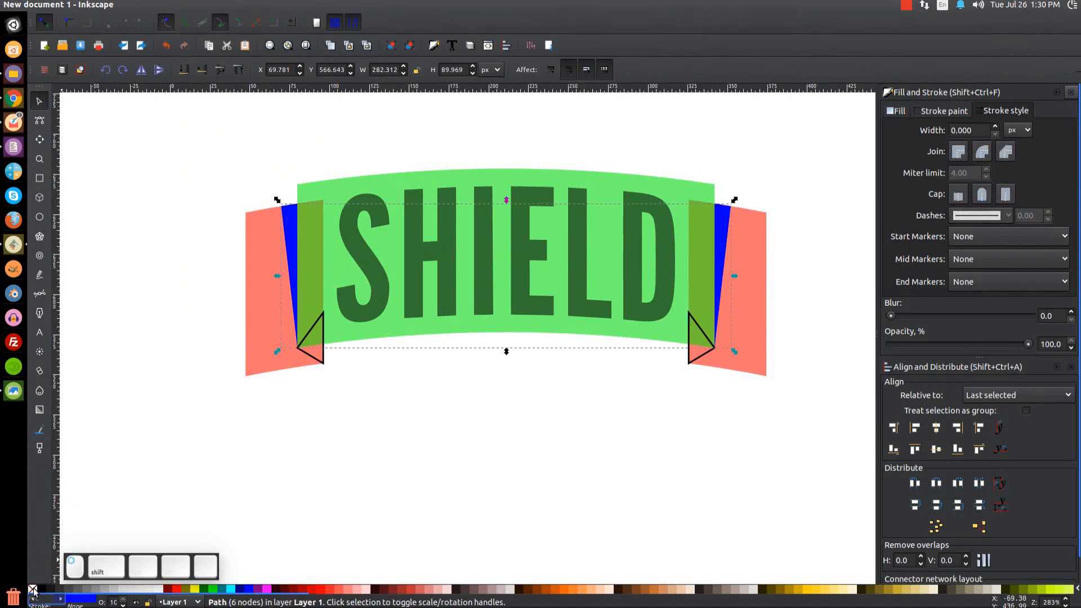
click(968, 345)
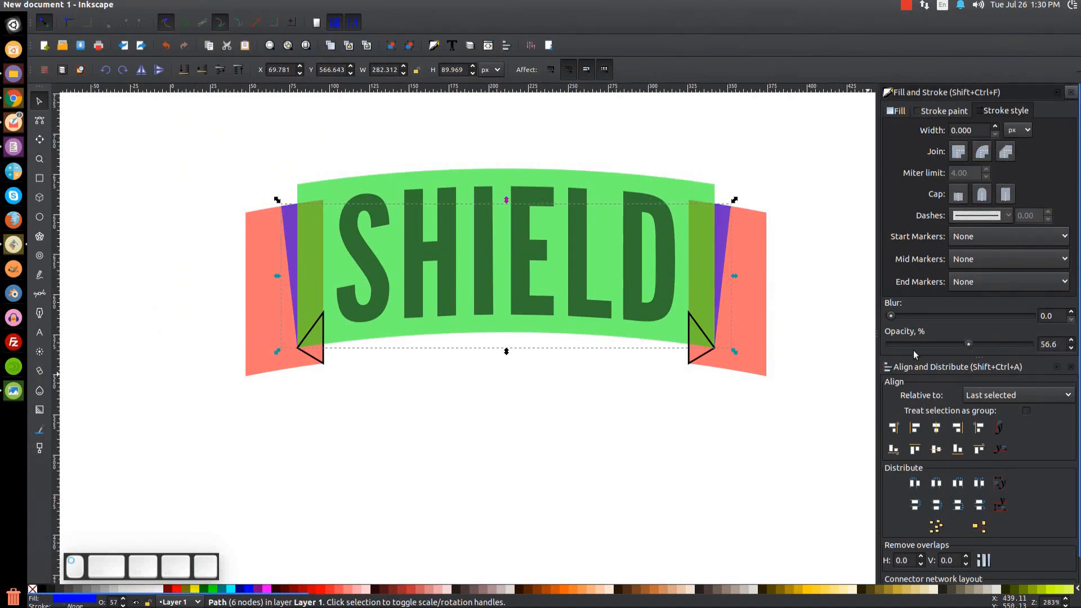
Unite the two triangular folds at the banner's lower corners into a single path
click(323, 366)
key(shift)
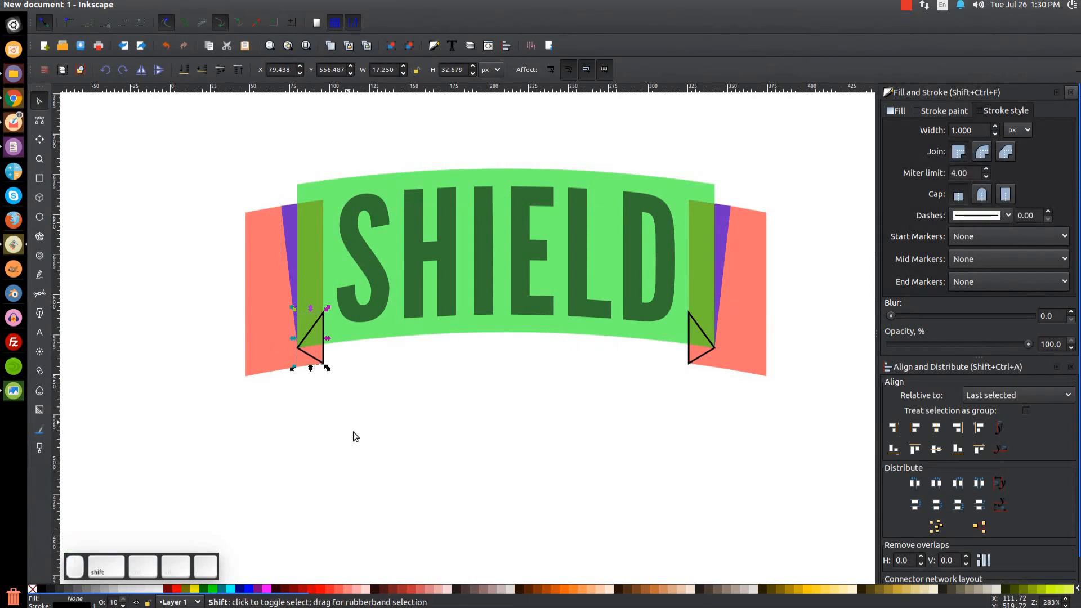
shift+click(704, 350)
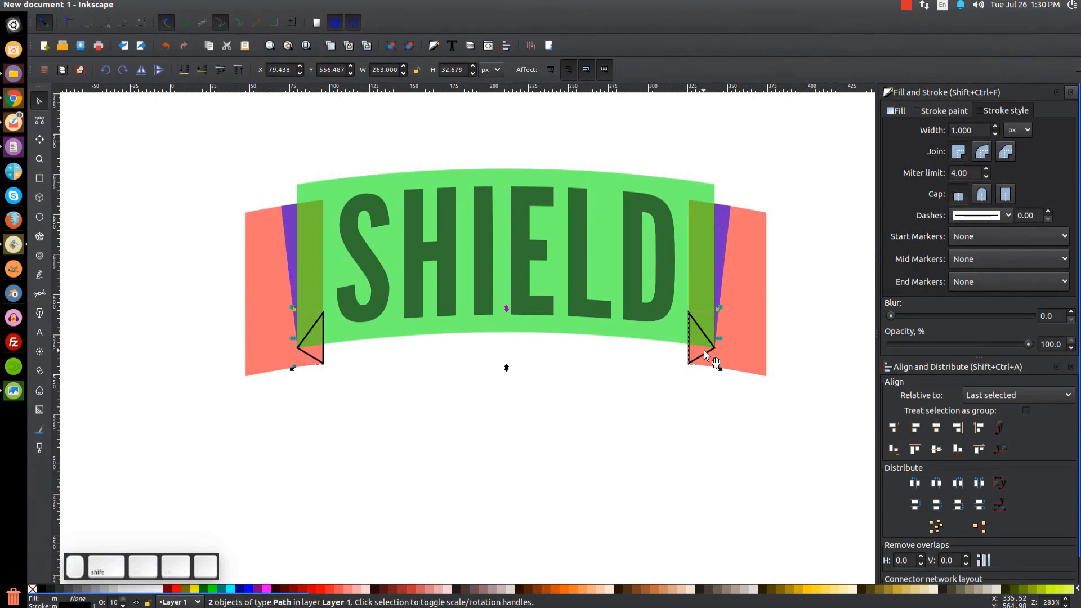
click(185, 7)
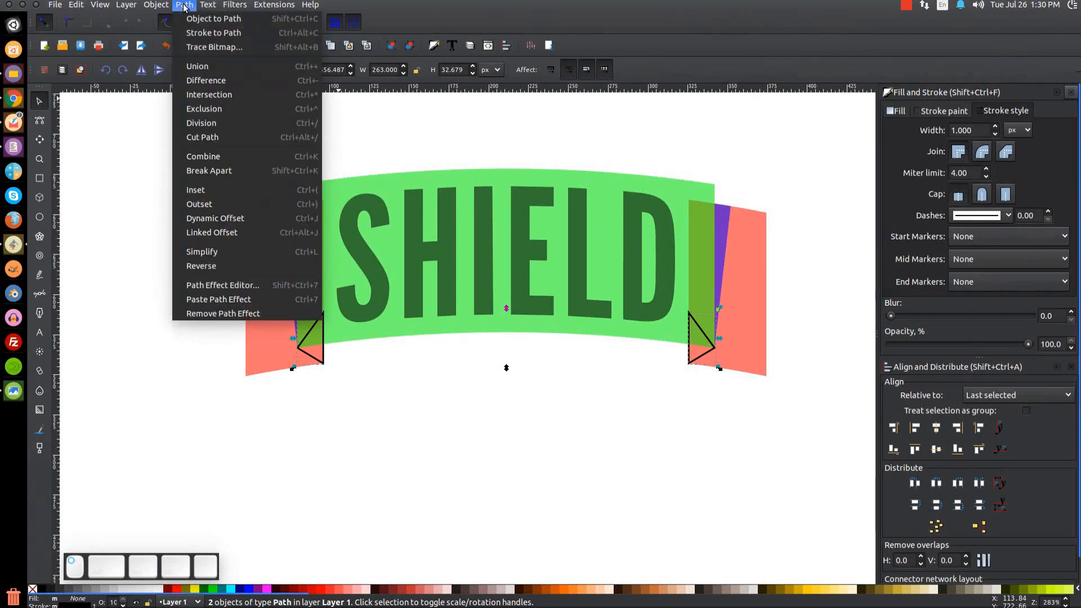
click(205, 68)
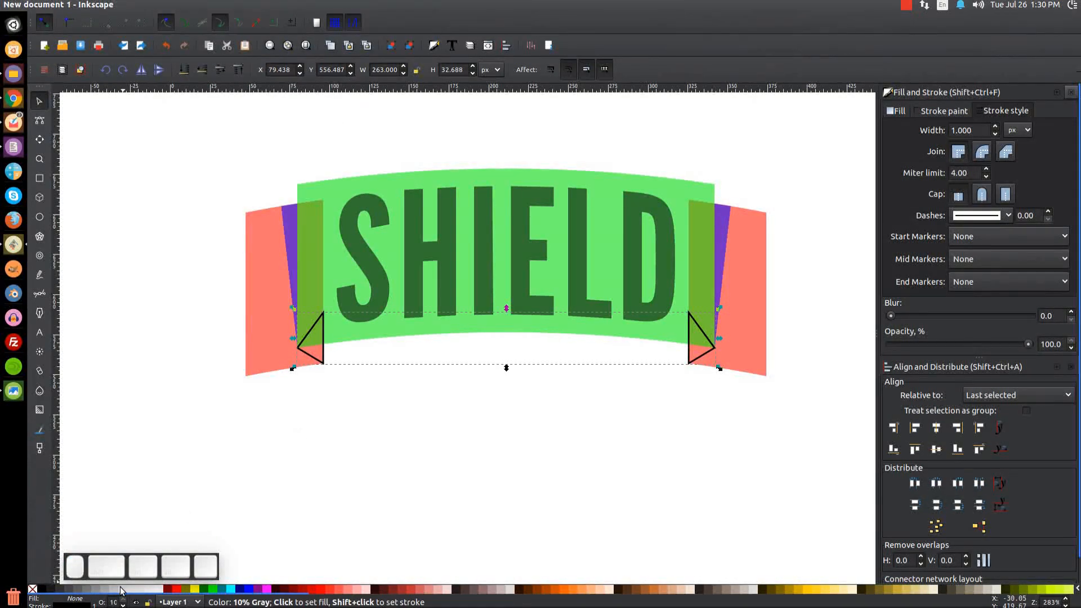
Fill the united triangular folds with blue, remove their stroke and set their opacity to 61.1%
click(250, 590)
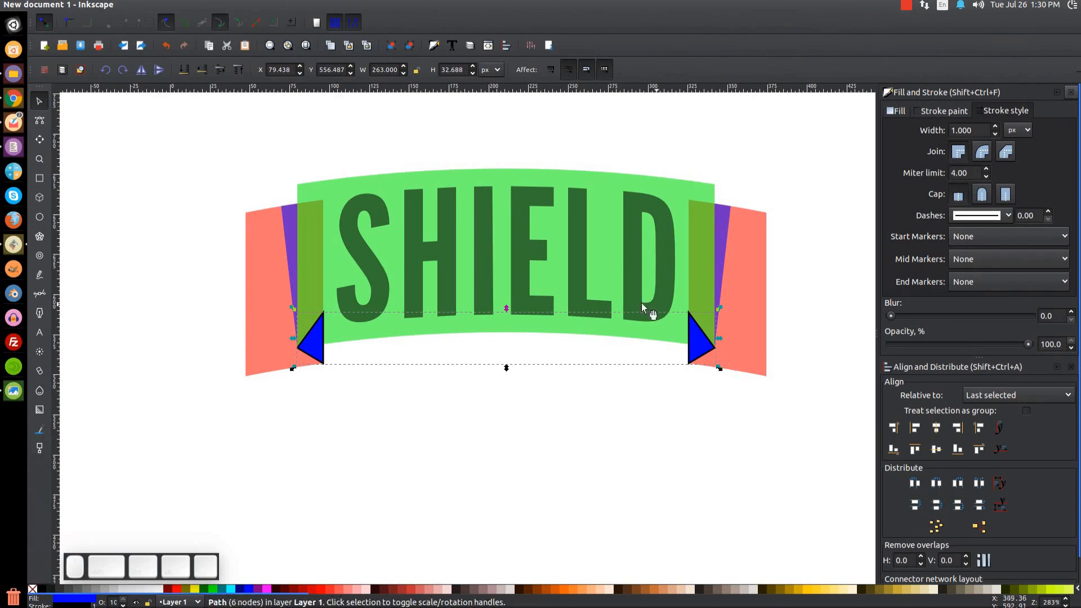
shift+click(32, 589)
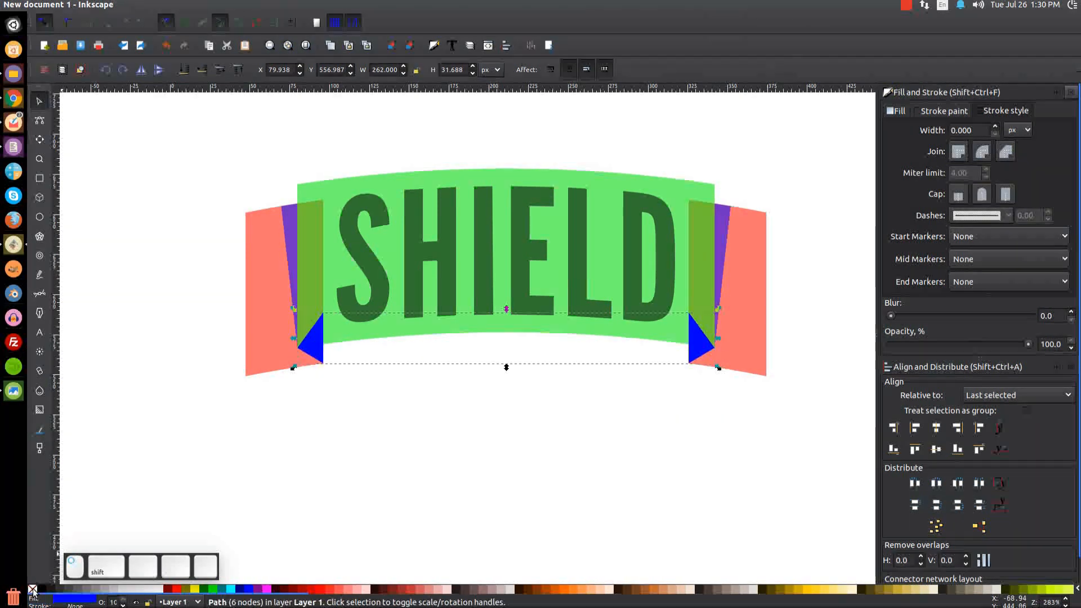
click(977, 345)
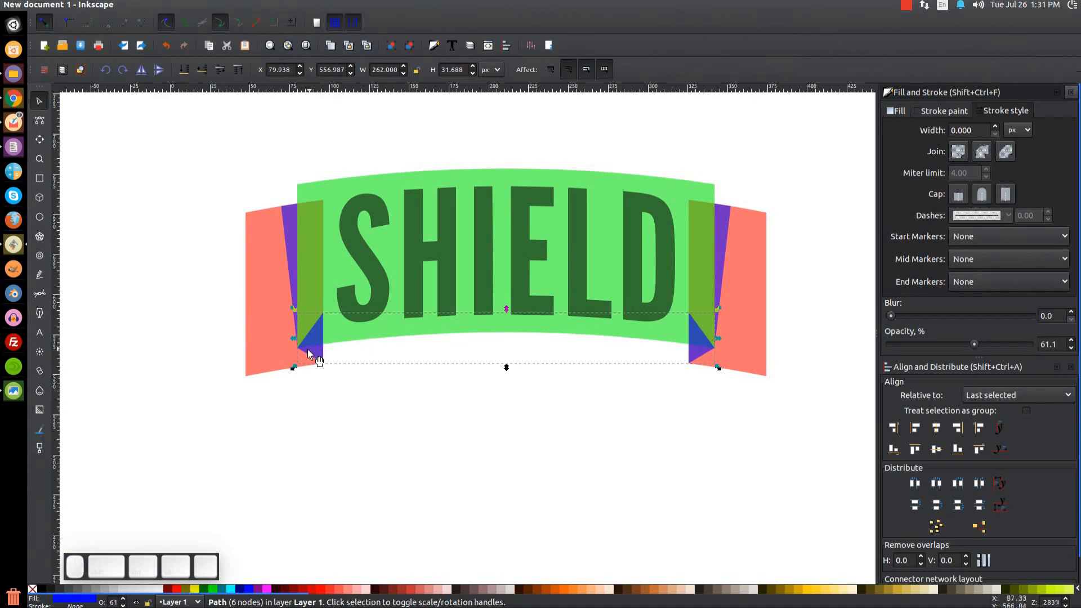
Duplicate the green banner and subtract the copy from the triangular folds, leaving only the parts below the banner's lower edge
click(312, 186)
right_click(312, 185)
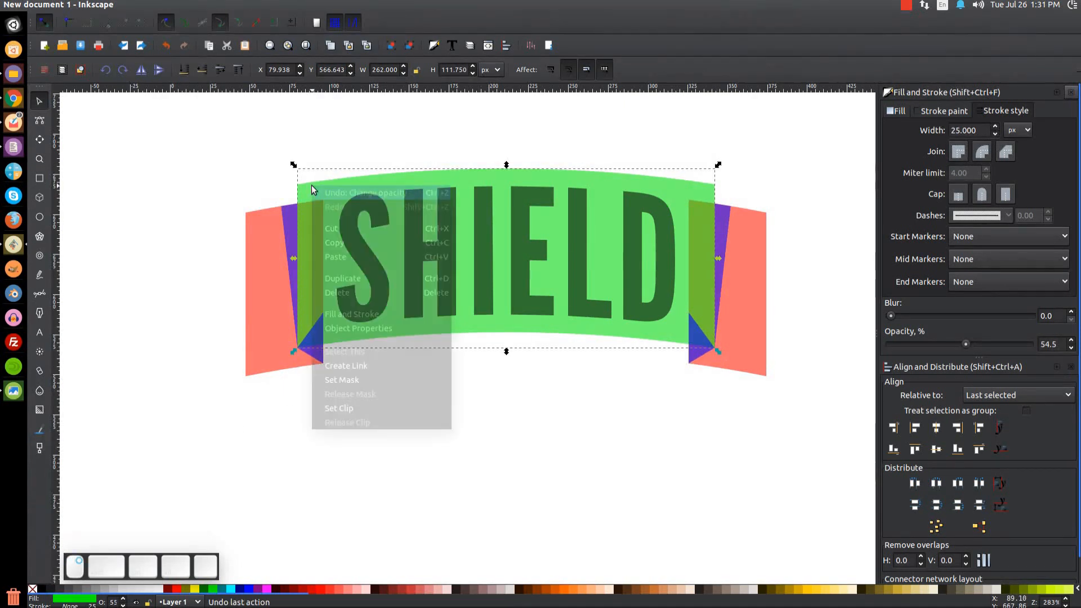
click(343, 275)
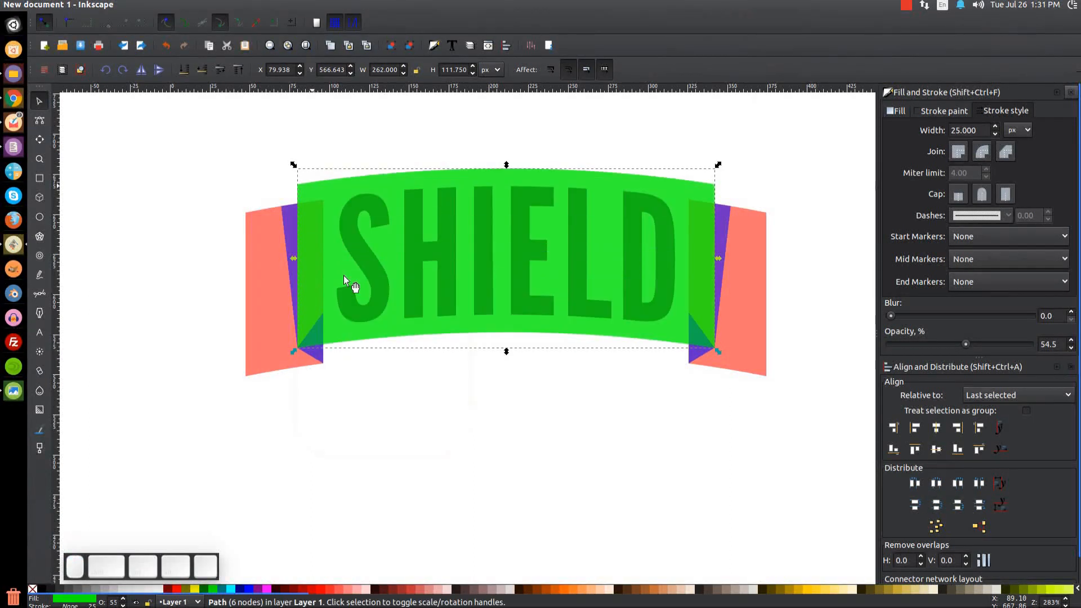
shift+click(319, 361)
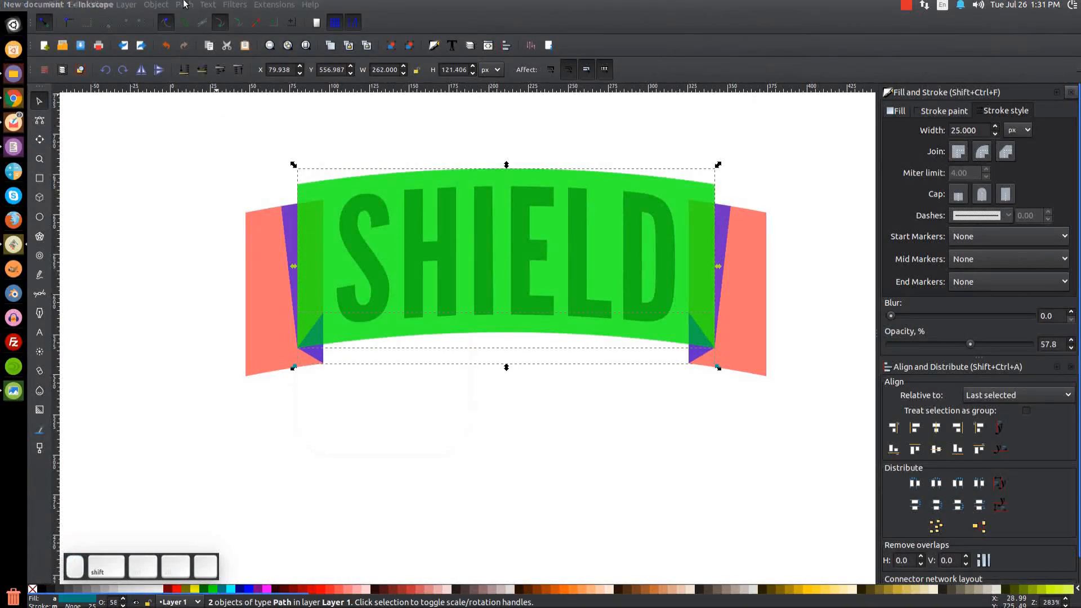
click(184, 5)
click(208, 75)
Group all the banner pieces and the SHIELD lettering into one object
scroll(412, 312, up, 2)
scroll(411, 312, right, 1)
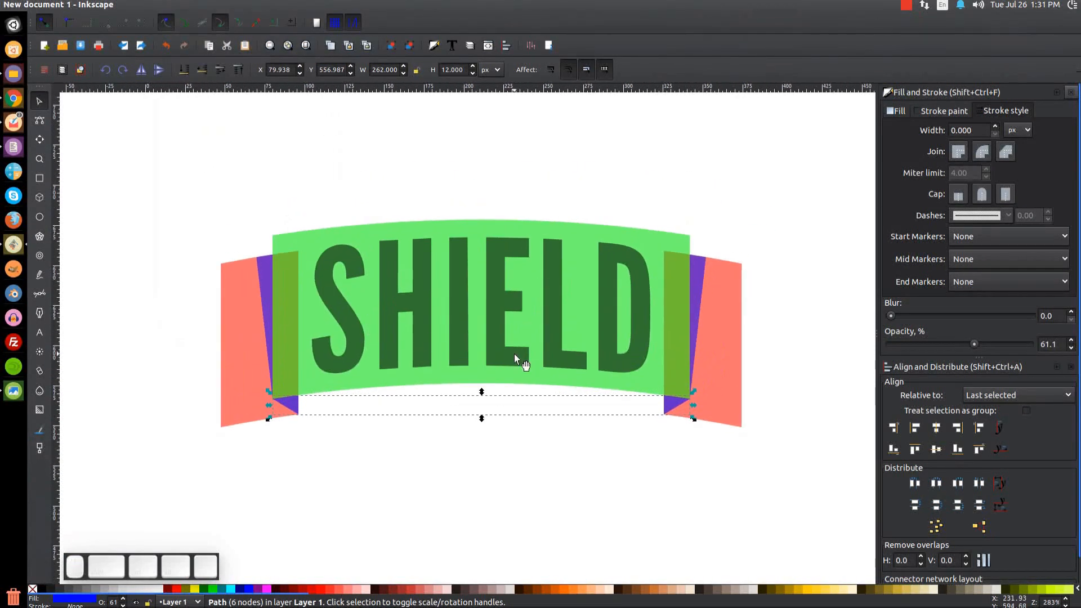
key(1)
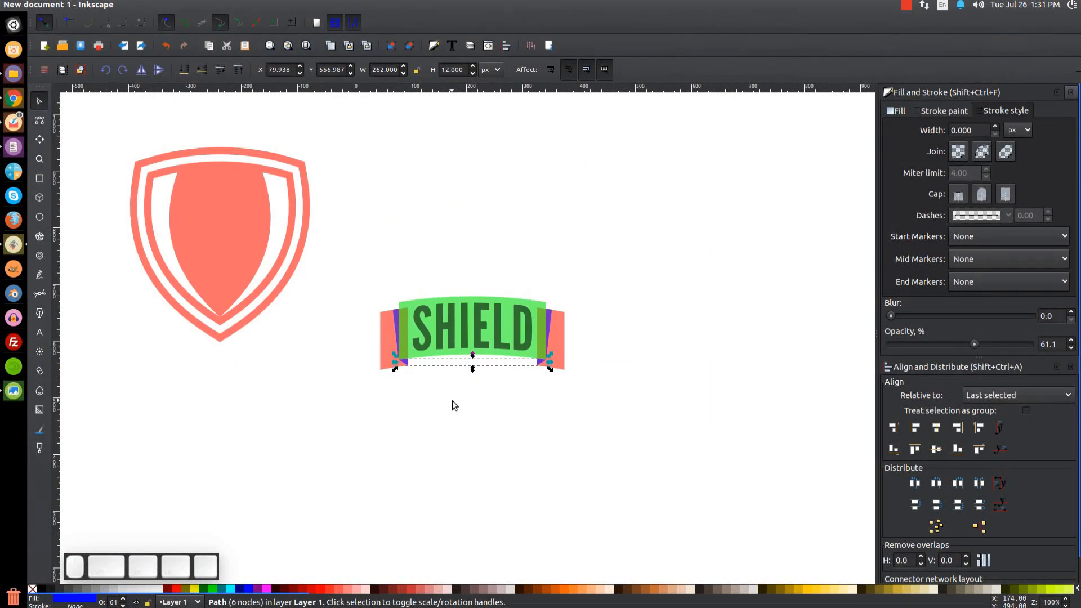
drag(673, 441, 339, 230)
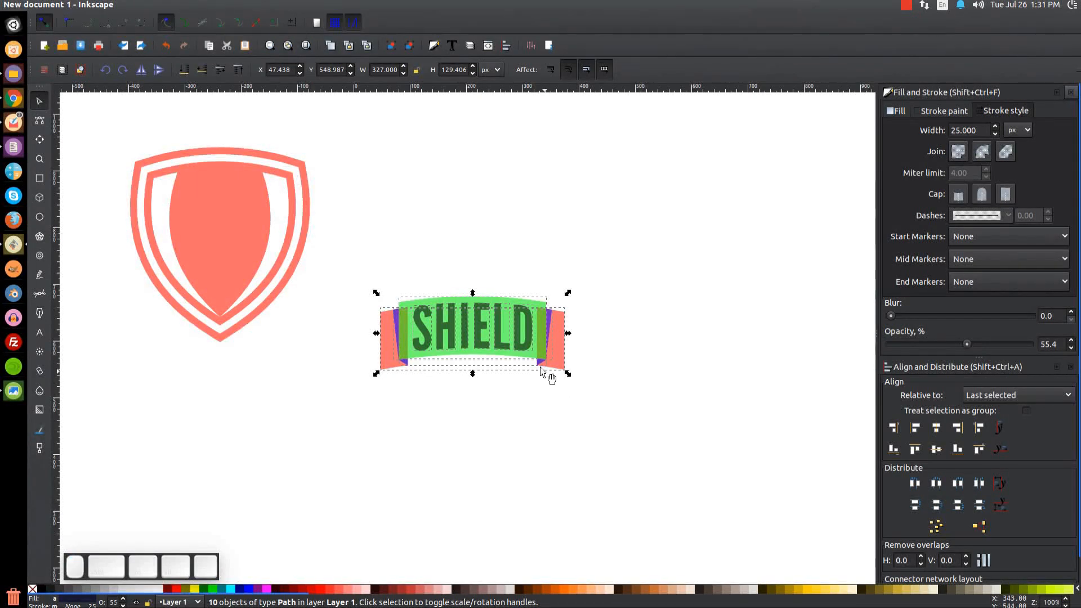
click(392, 47)
Move the banner group over the middle of the shield and center it on the shield's vertical axis
mouse_move(533, 344)
mouse_down()
mouse_move(373, 243)
mouse_move(277, 241)
mouse_move(275, 255)
mouse_move(487, 318)
mouse_move(542, 359)
mouse_up()
click(470, 305)
mouse_move(471, 288)
mouse_down()
mouse_move(468, 299)
mouse_move(475, 293)
mouse_up()
key(shift)
shift+click(431, 221)
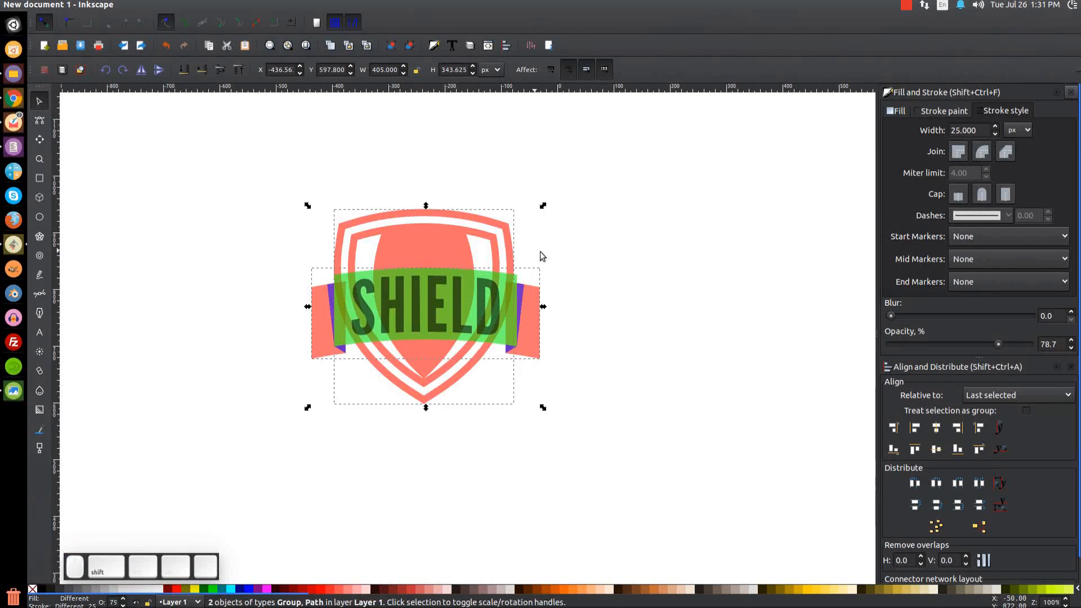
click(937, 429)
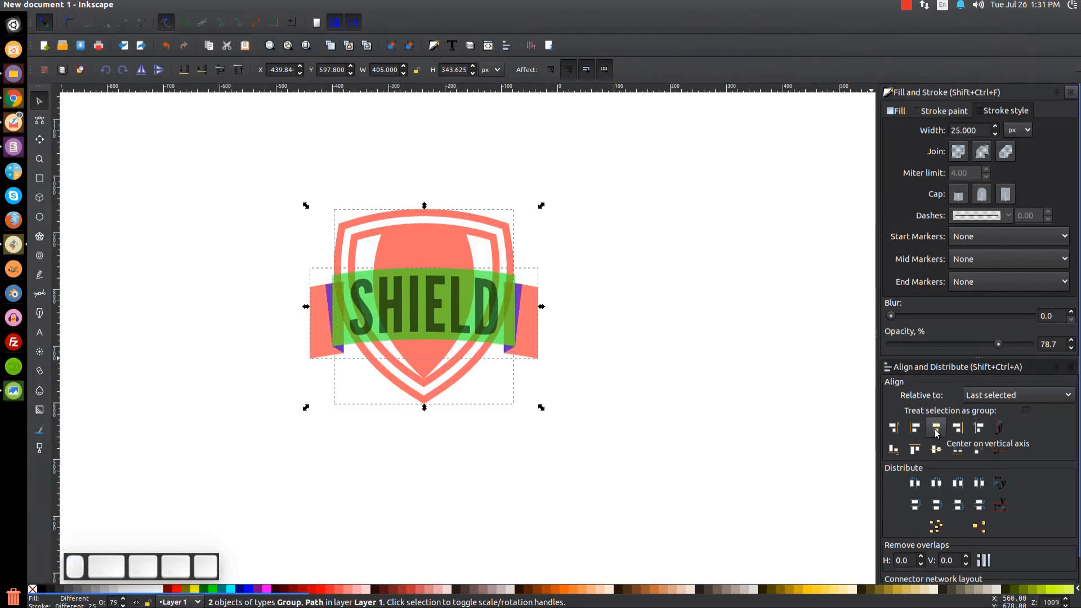
click(707, 194)
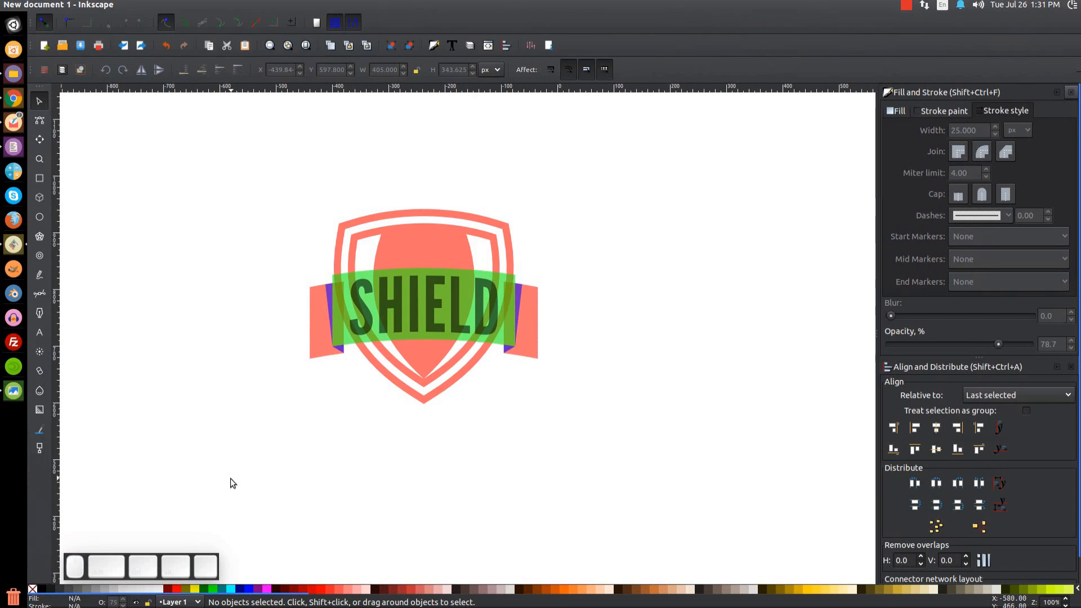
click(469, 295)
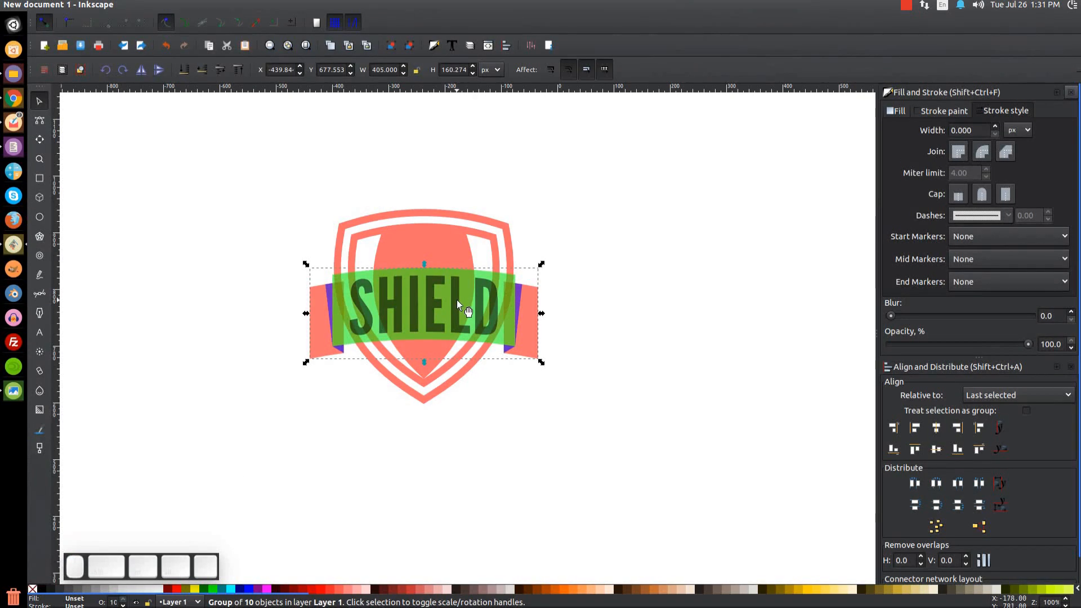
drag(407, 327, 438, 221)
key(ctrl+z)
Duplicate the banner group, ungroup the copy and unite its pieces into a single silhouette
right_click(436, 299)
click(466, 385)
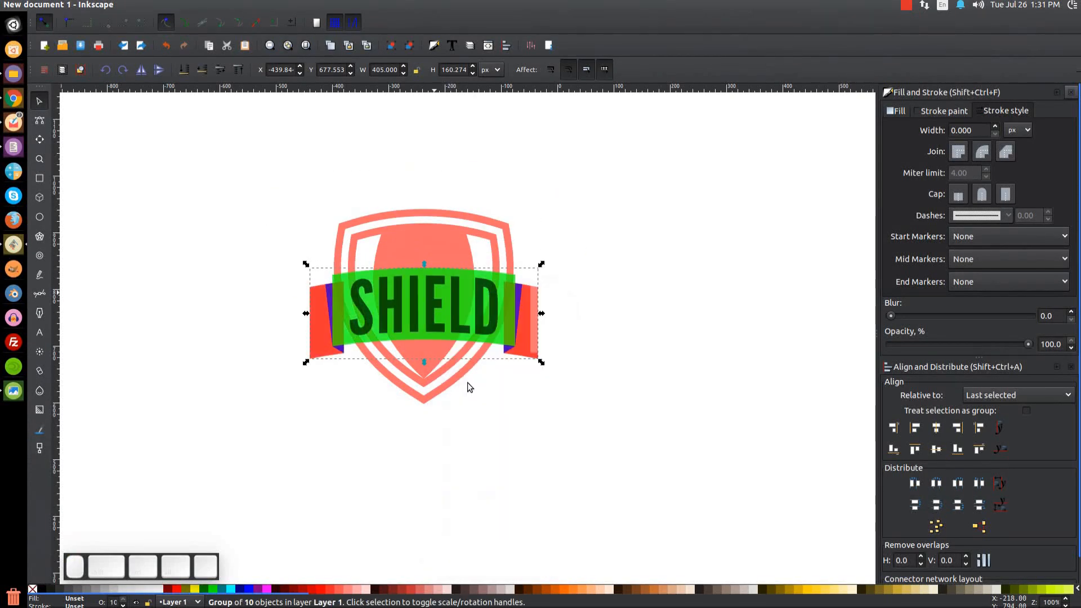
click(410, 47)
click(411, 47)
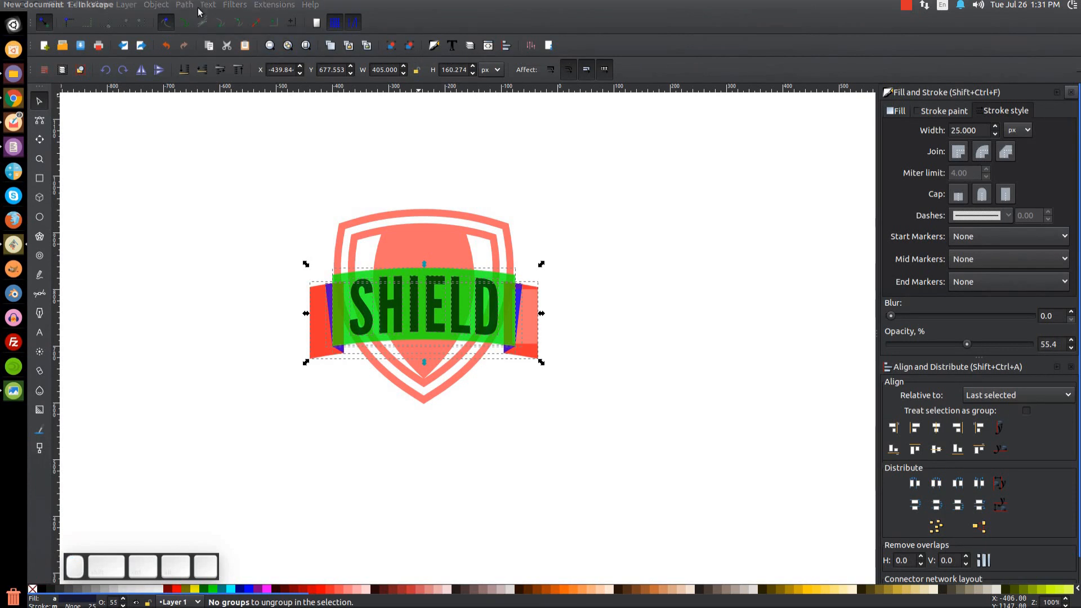
click(184, 5)
click(205, 67)
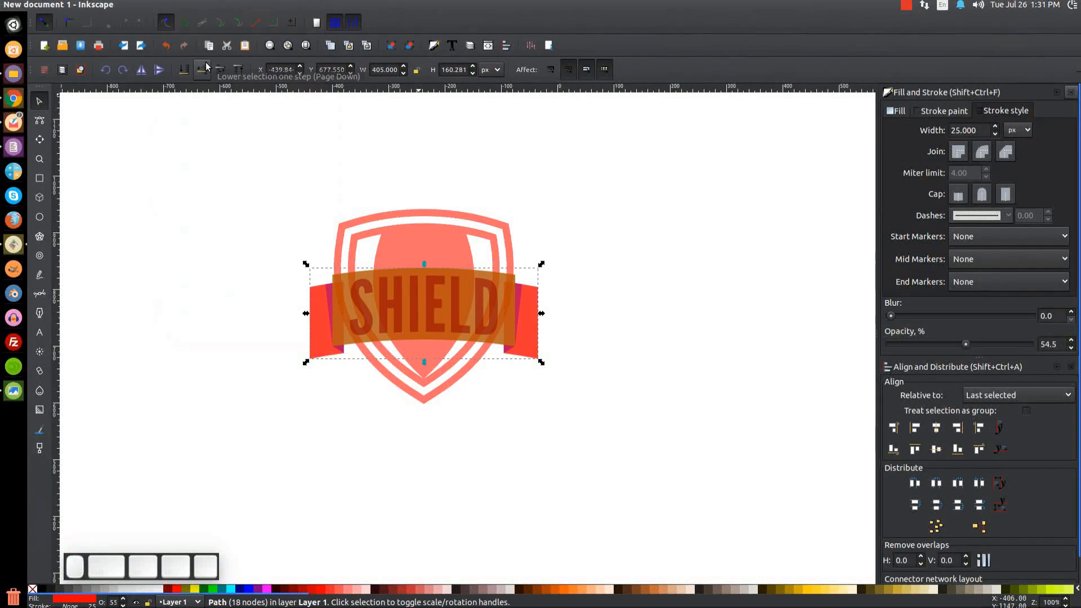
Give the united silhouette a blue fill and a 25 px blue stroke, and lower it behind the banner group
click(240, 589)
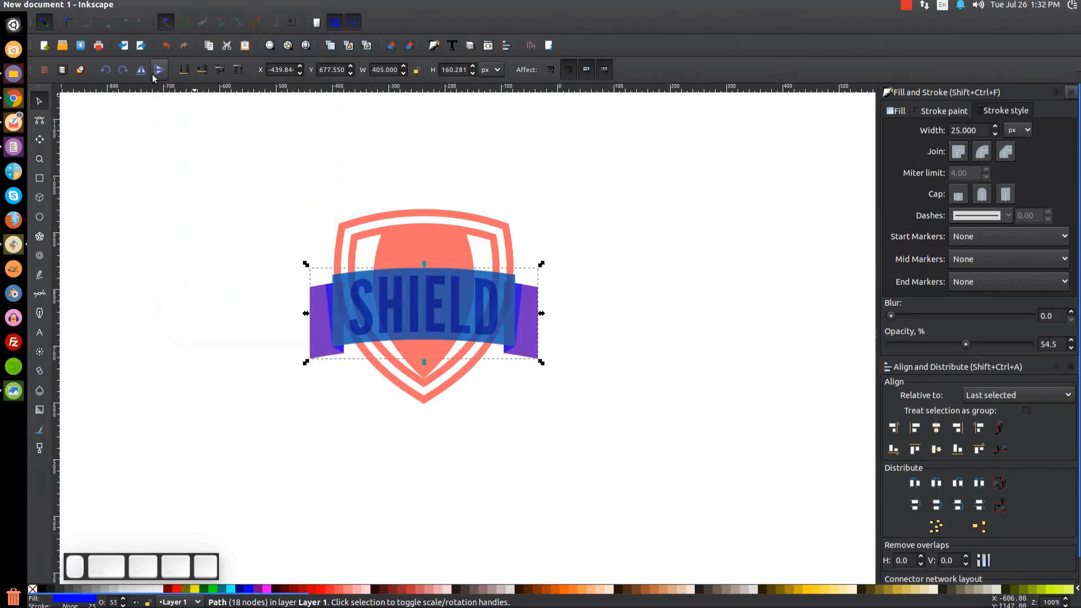
click(202, 71)
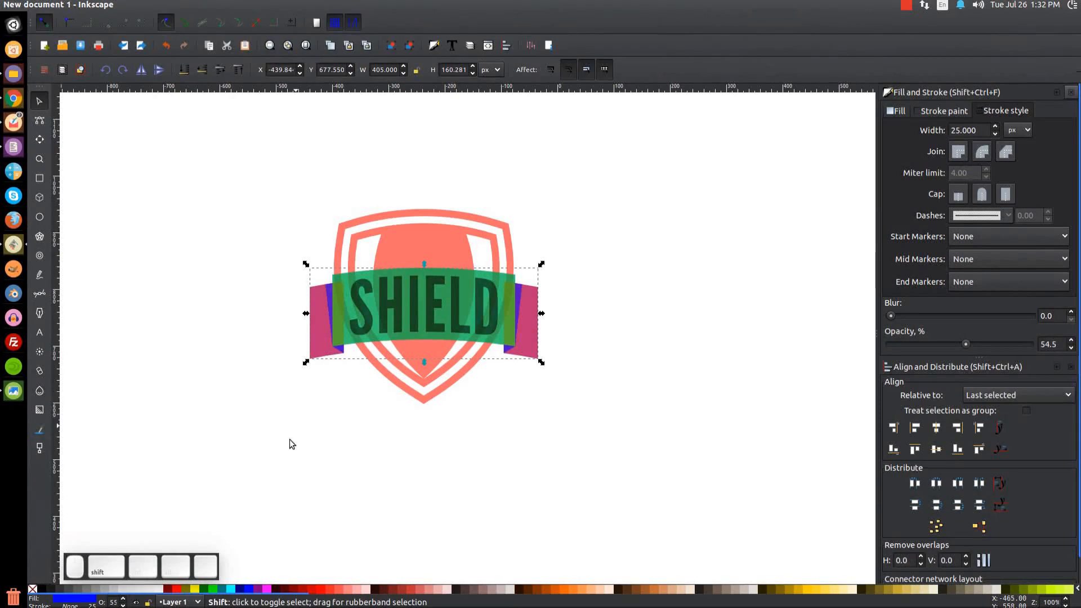
shift+click(248, 591)
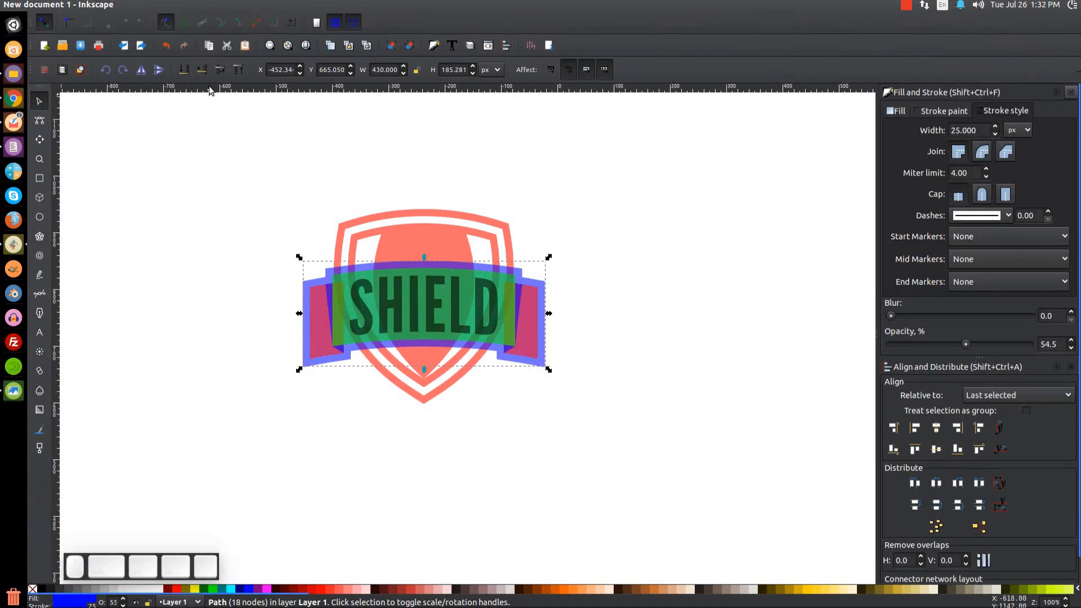
Convert the blue silhouette's stroke to a path, break it apart and unite the pieces into one solid enlarged shape
click(184, 5)
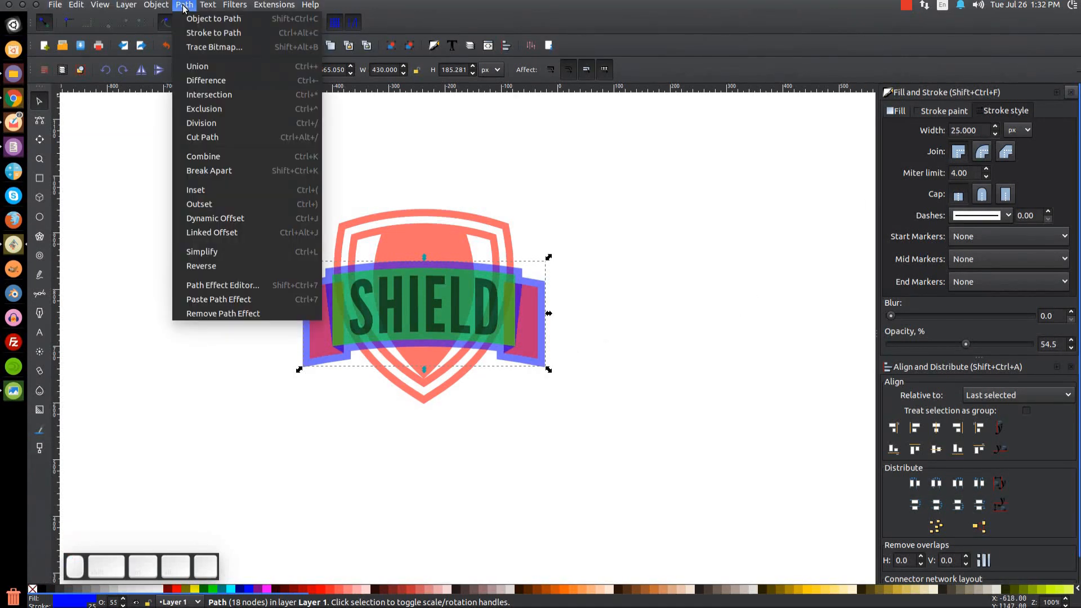
click(214, 37)
click(183, 5)
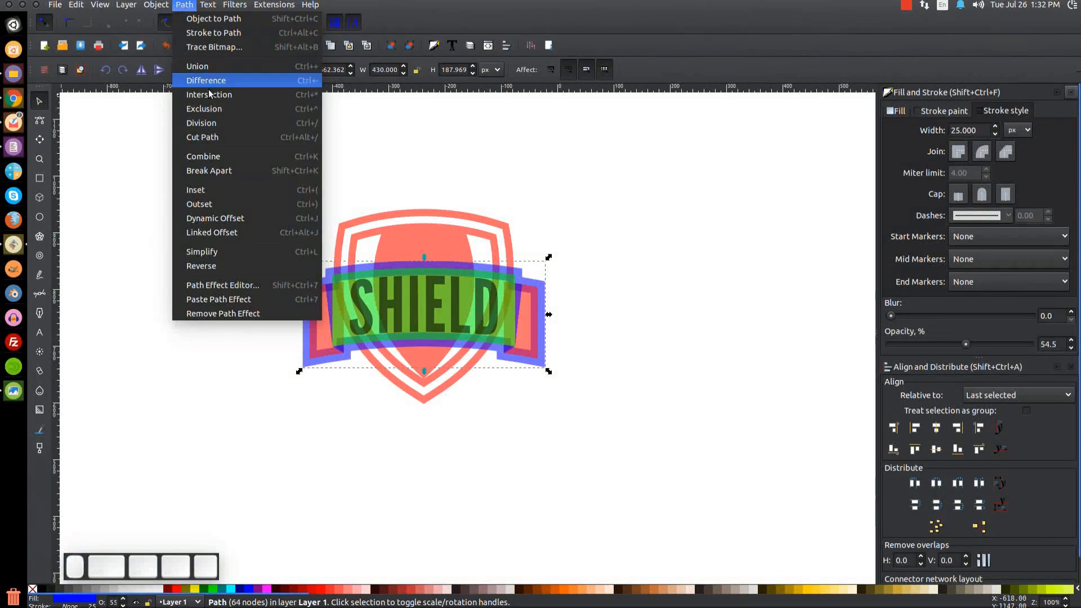
click(216, 171)
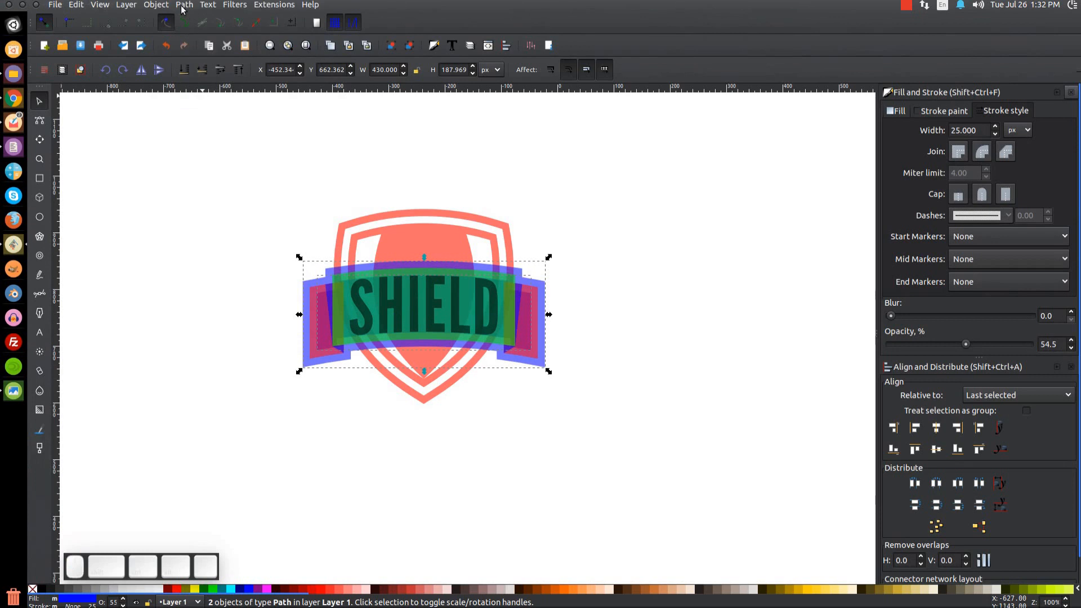
click(184, 5)
click(198, 62)
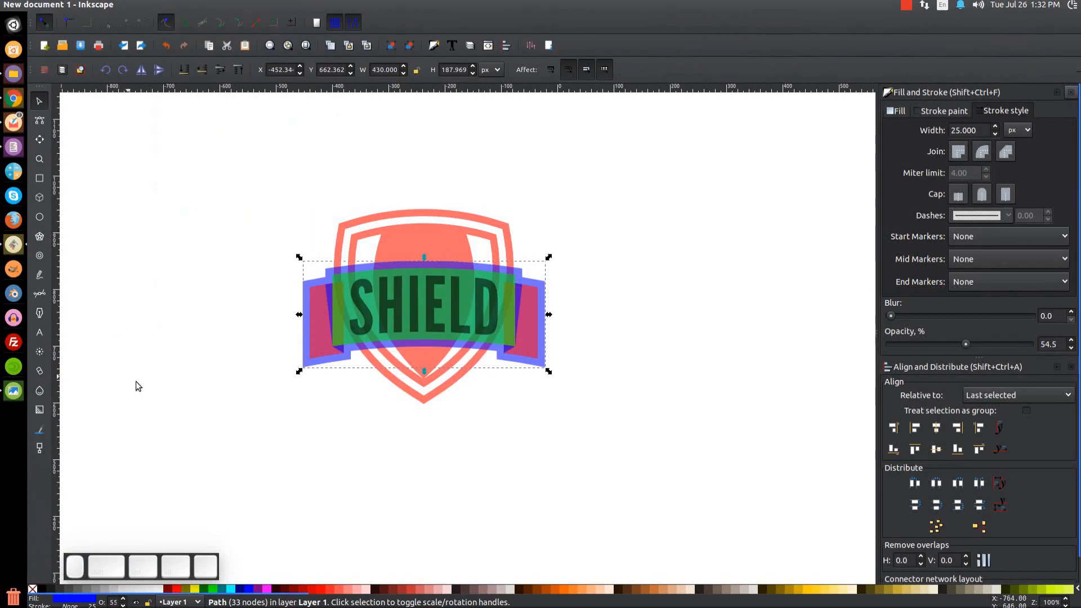
Scale the banner group and its enlarged silhouette together about their center to about 390 px overall width
drag(653, 415, 215, 242)
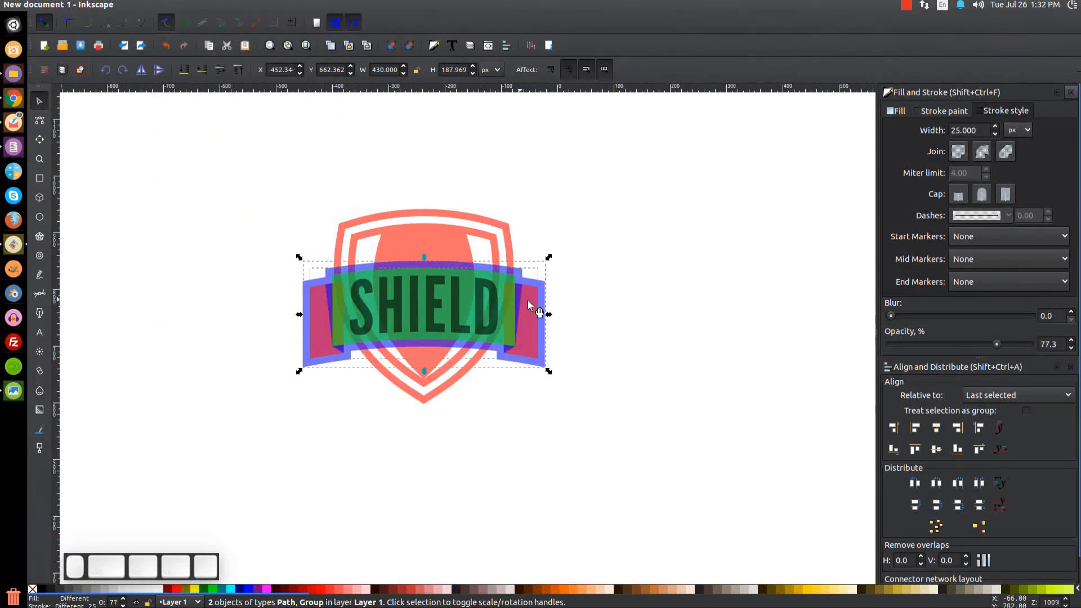
drag(551, 314, 539, 318)
click(687, 181)
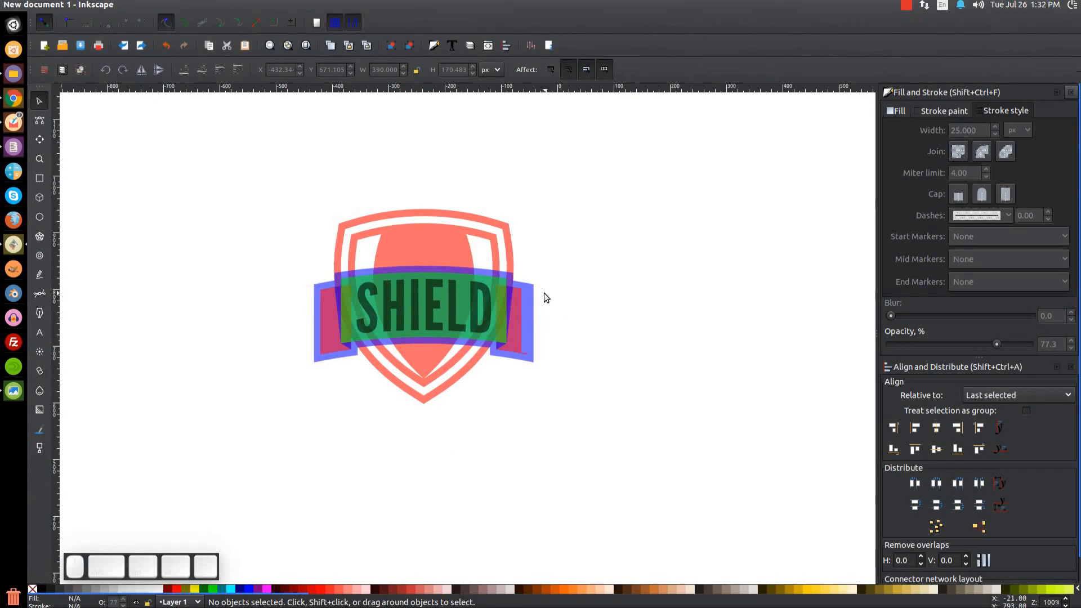
Unite the enlarged blue banner silhouette with the shield into one path, keeping it in place behind the banner
click(313, 289)
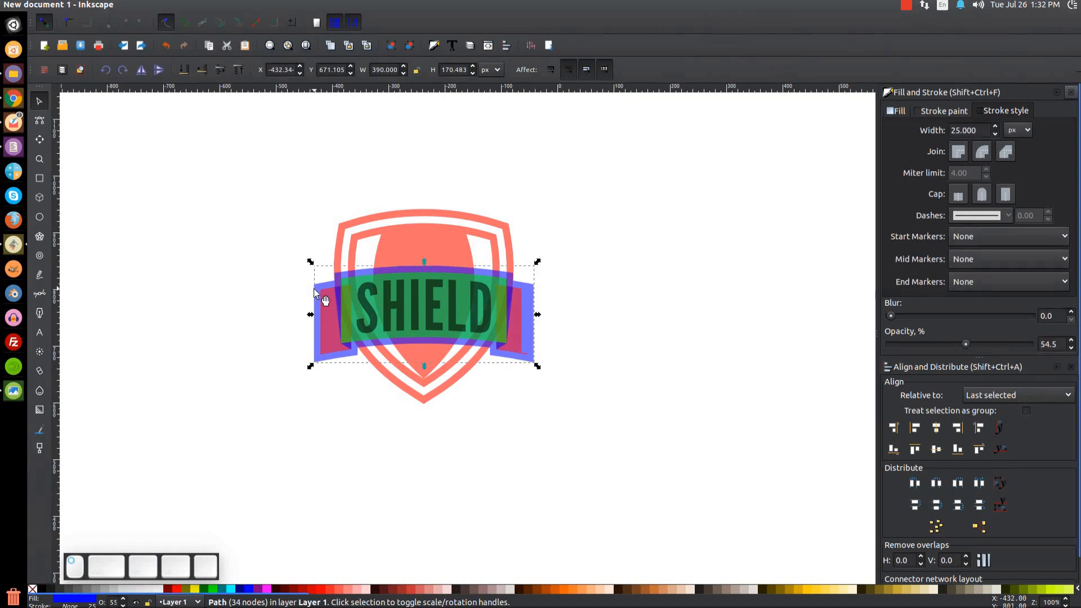
shift+click(435, 231)
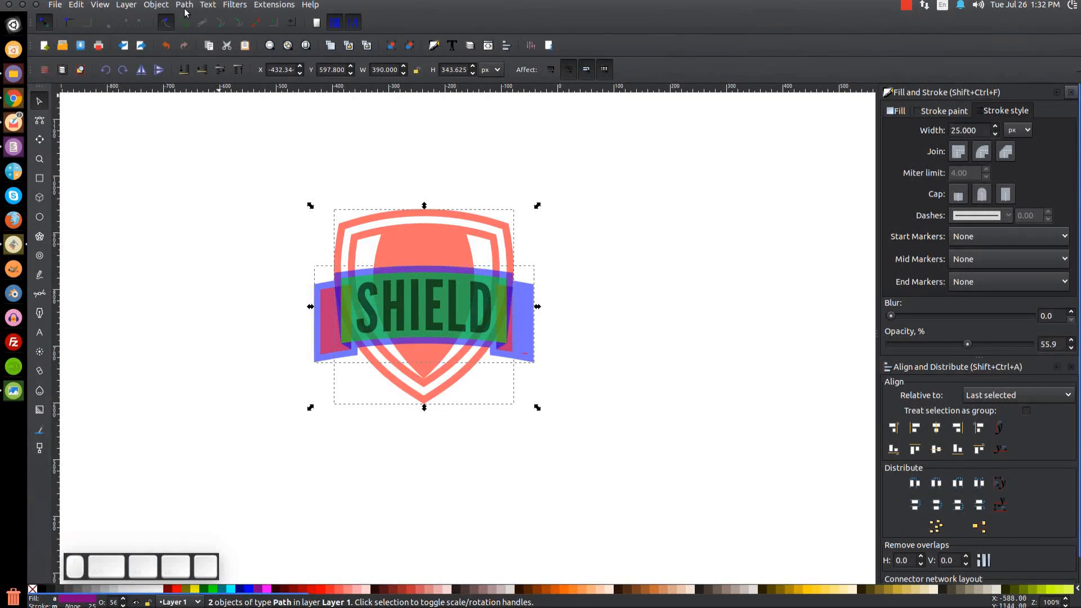
click(186, 5)
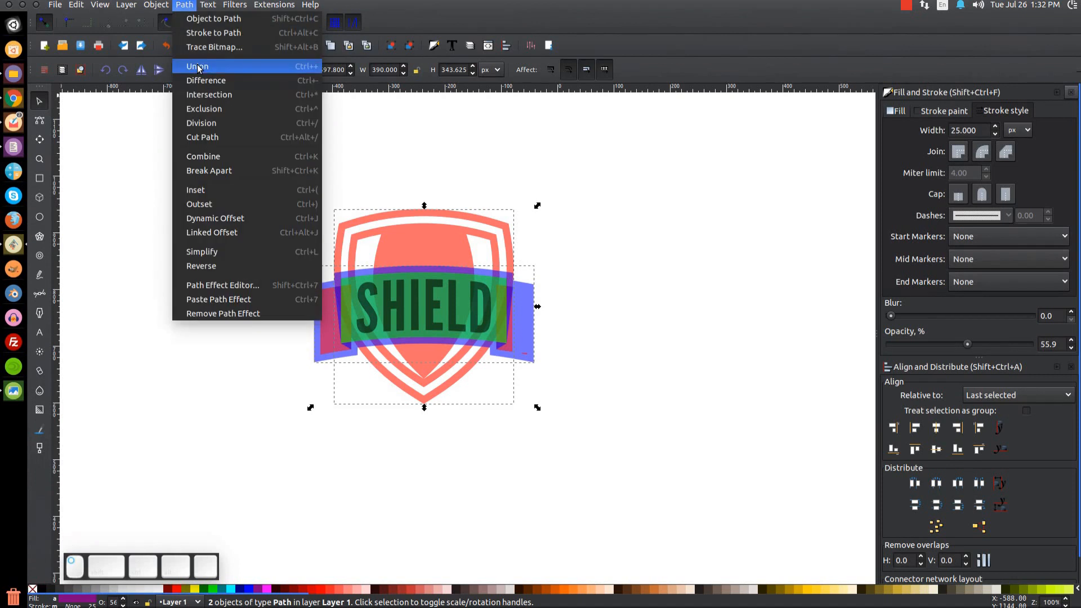
click(191, 65)
drag(486, 243, 701, 182)
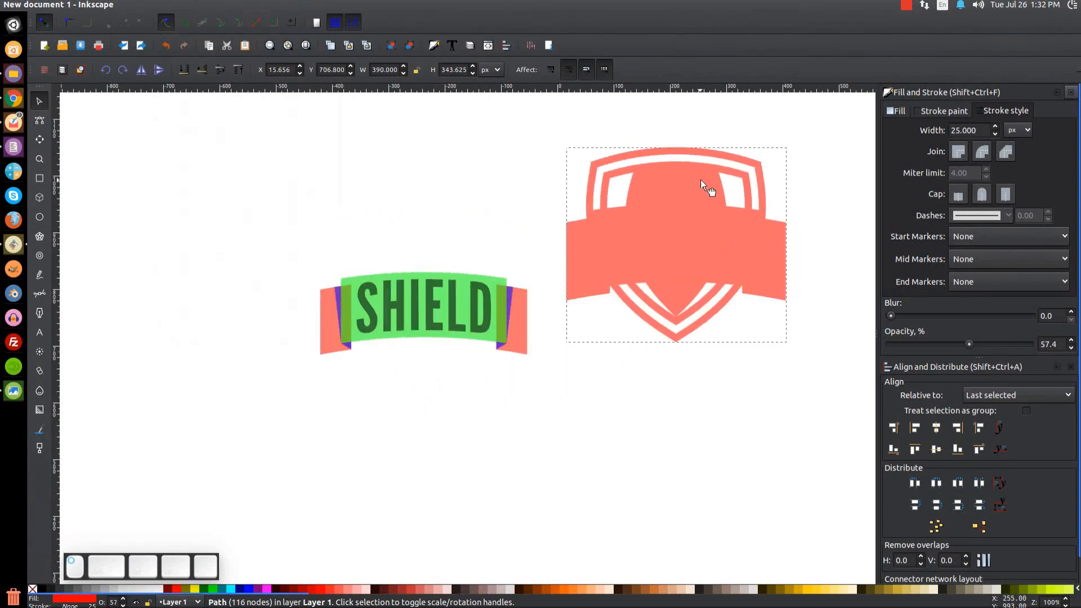
key(ctrl+z)
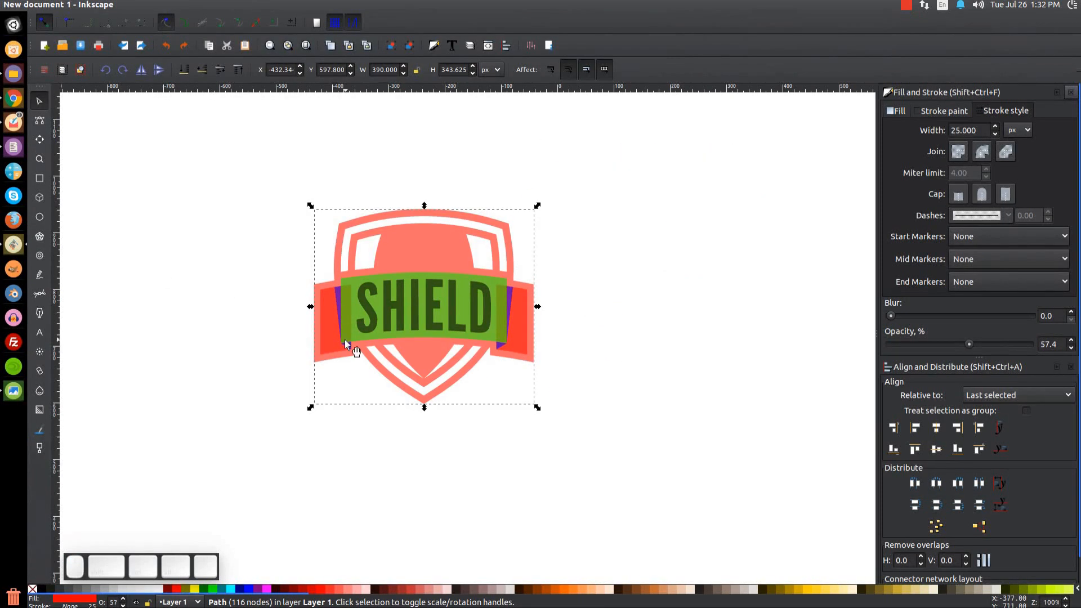
Ungroup the SHIELD banner into its separate pieces, keeping them in place over the shield
click(441, 292)
drag(437, 303, 605, 161)
key(ctrl+z)
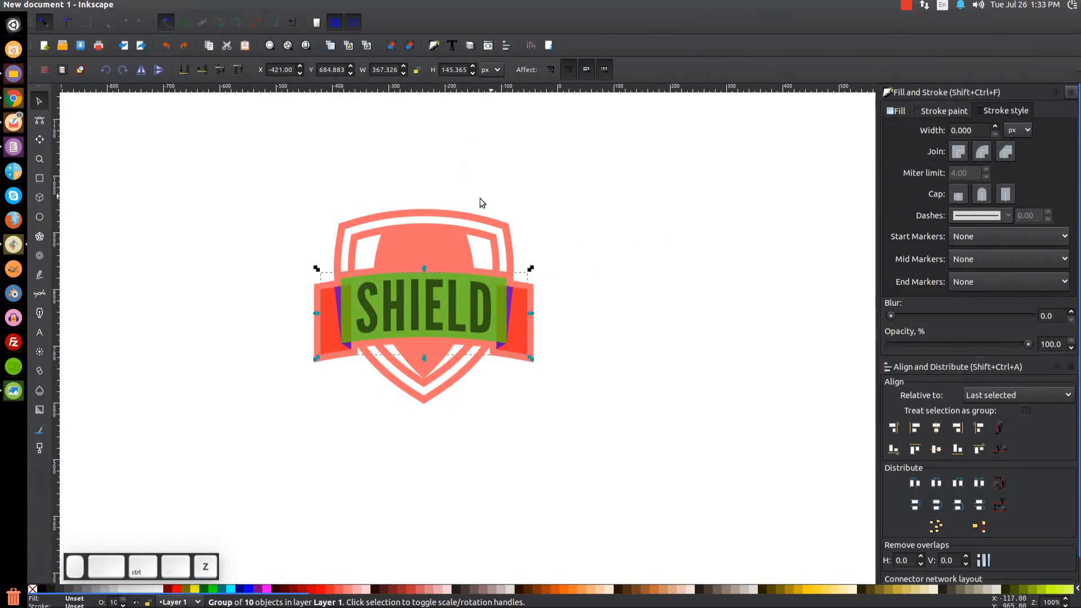
click(410, 46)
click(410, 49)
click(672, 235)
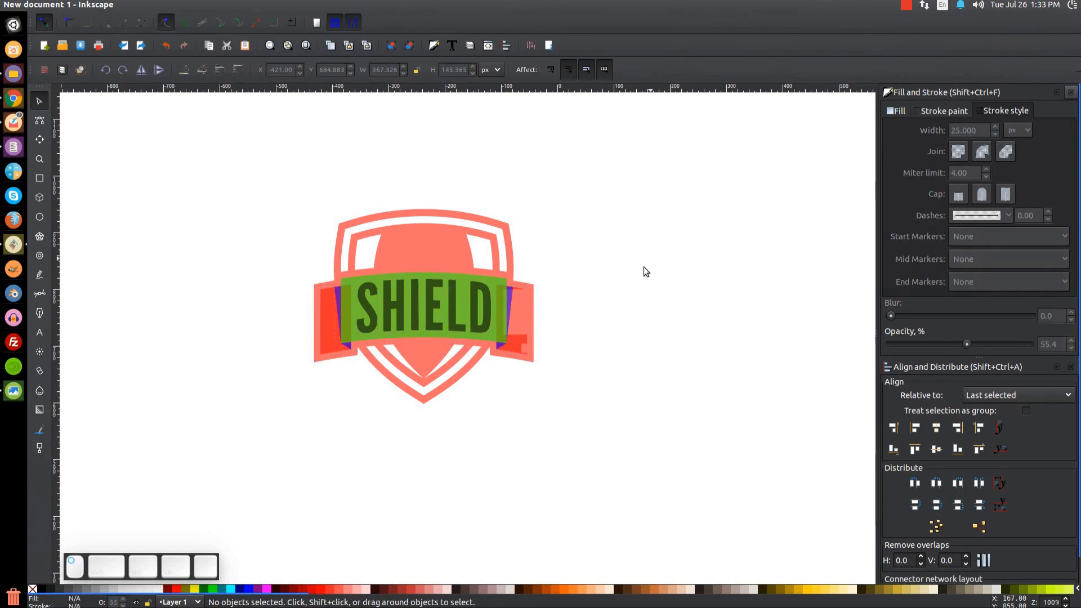
Unite the green front band of the banner with the red ribbon tails into one path
key(equal)
key(equal)
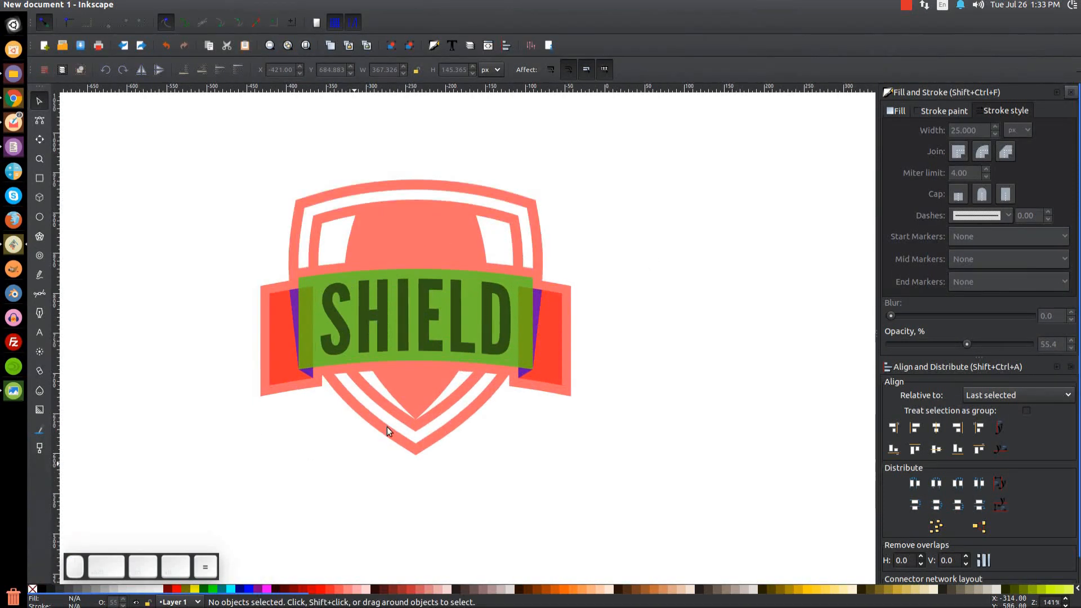
drag(371, 387, 402, 387)
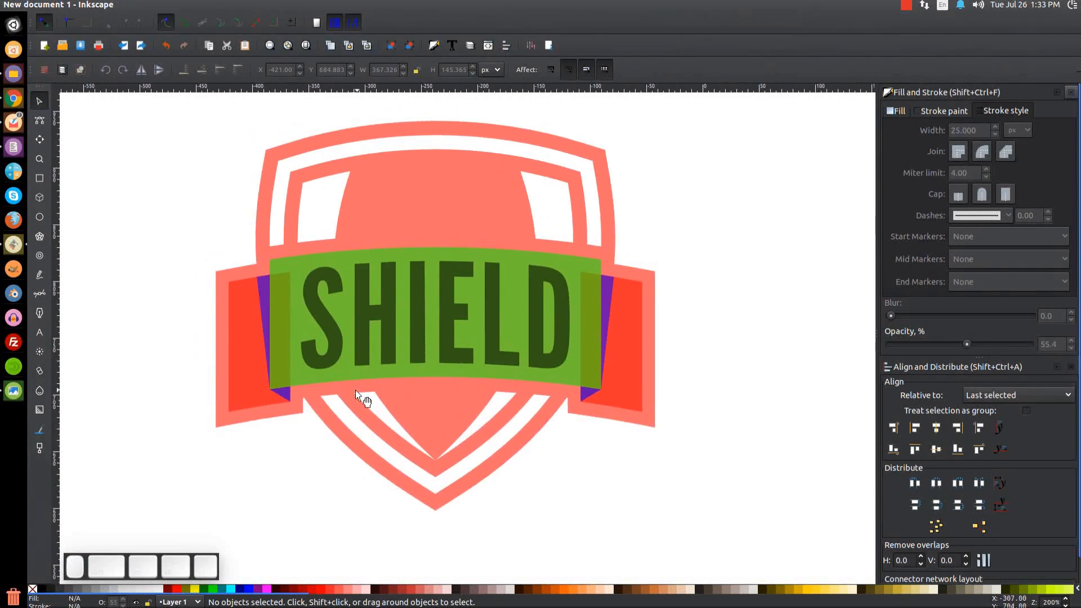
click(286, 262)
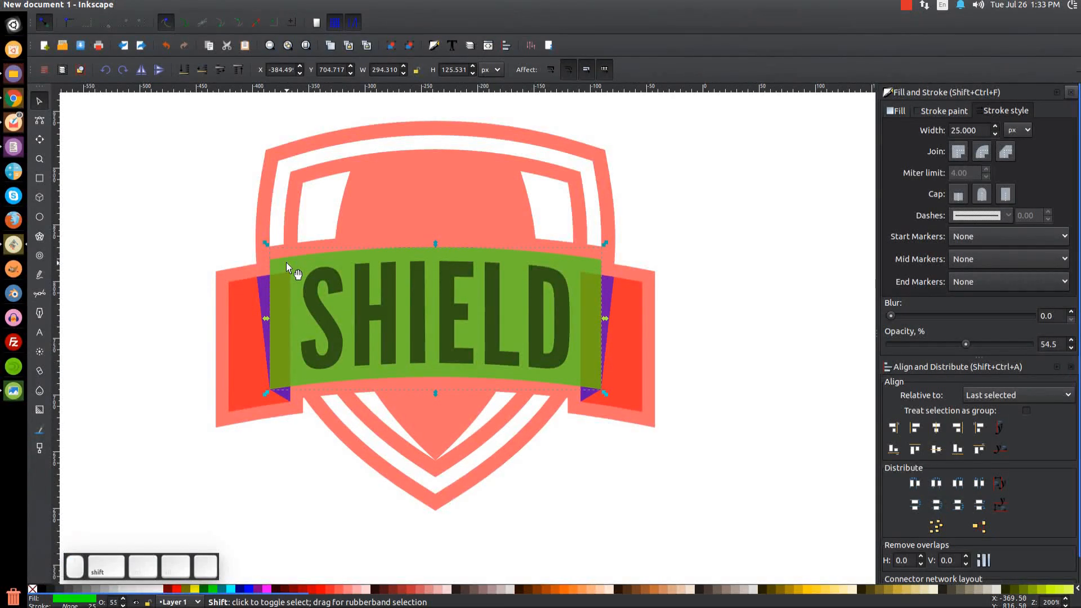
shift+click(235, 358)
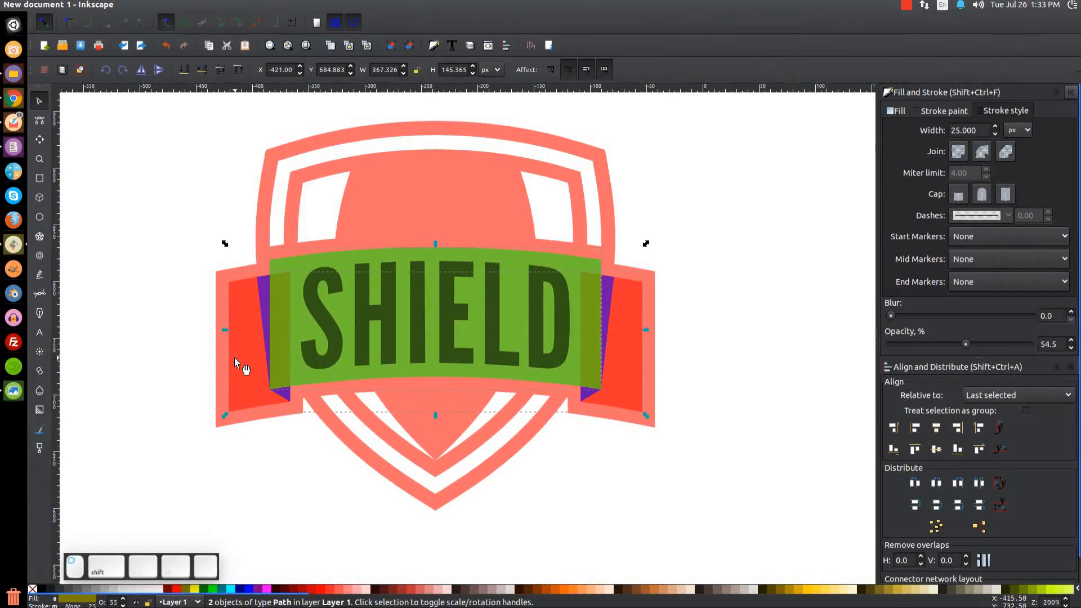
click(187, 8)
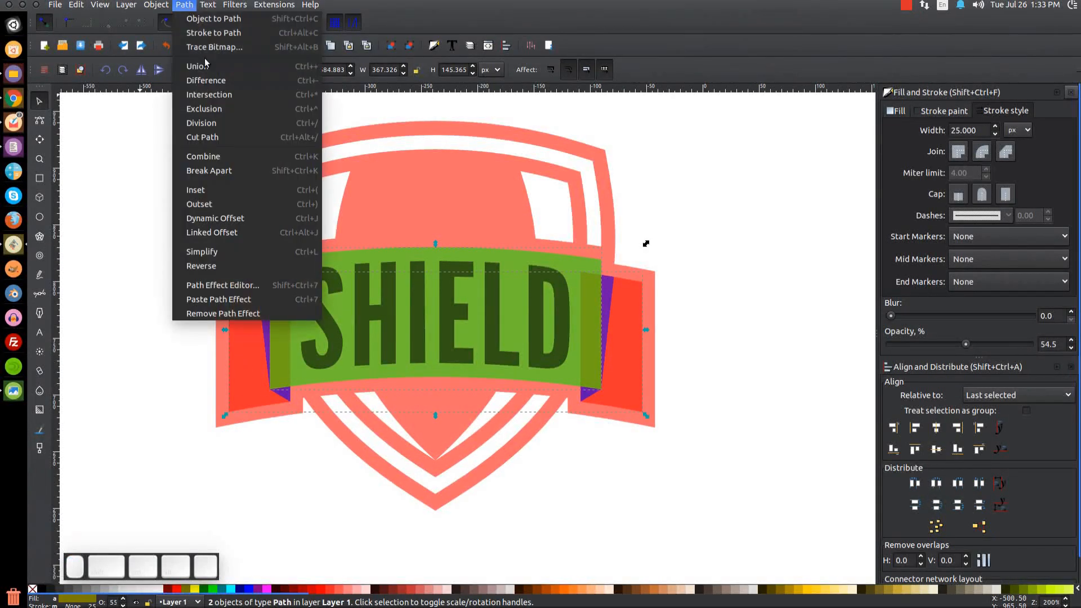
click(203, 66)
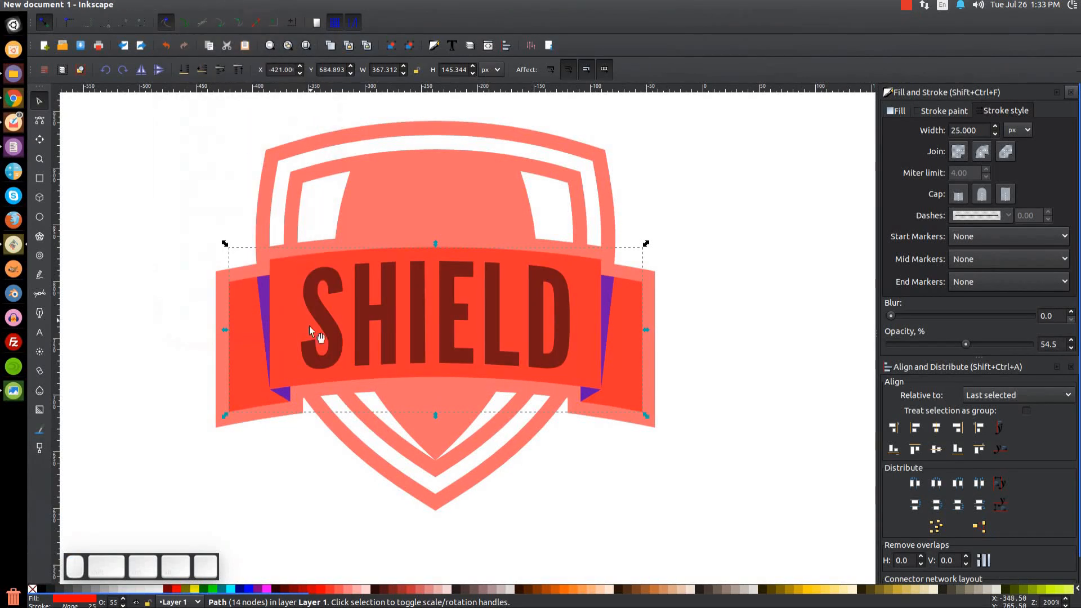
Unite the small blue fold triangles below the band with the purple side strips into one path
click(279, 396)
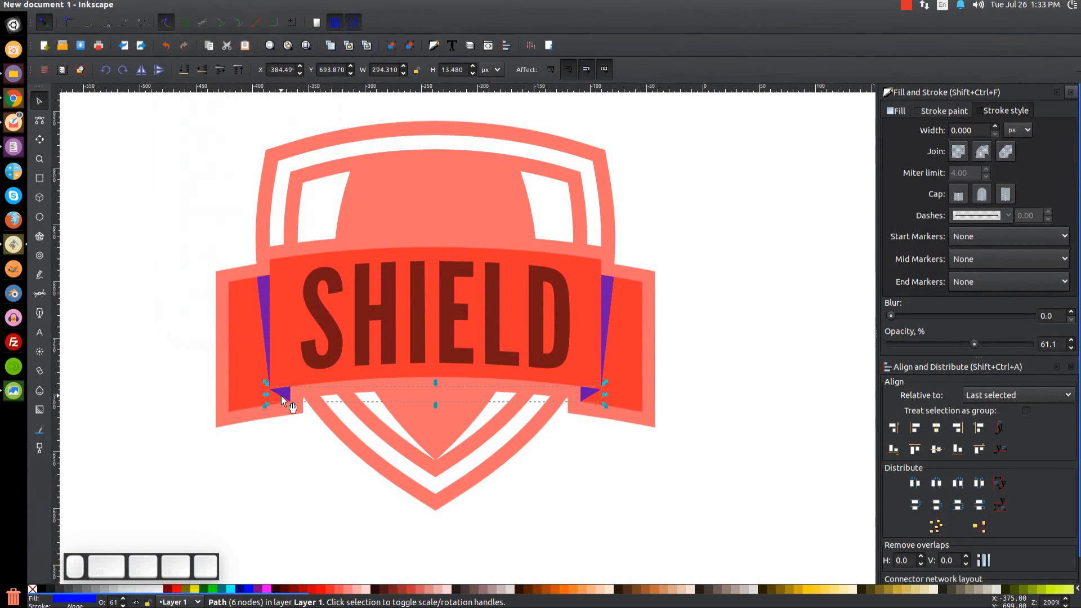
shift+click(257, 284)
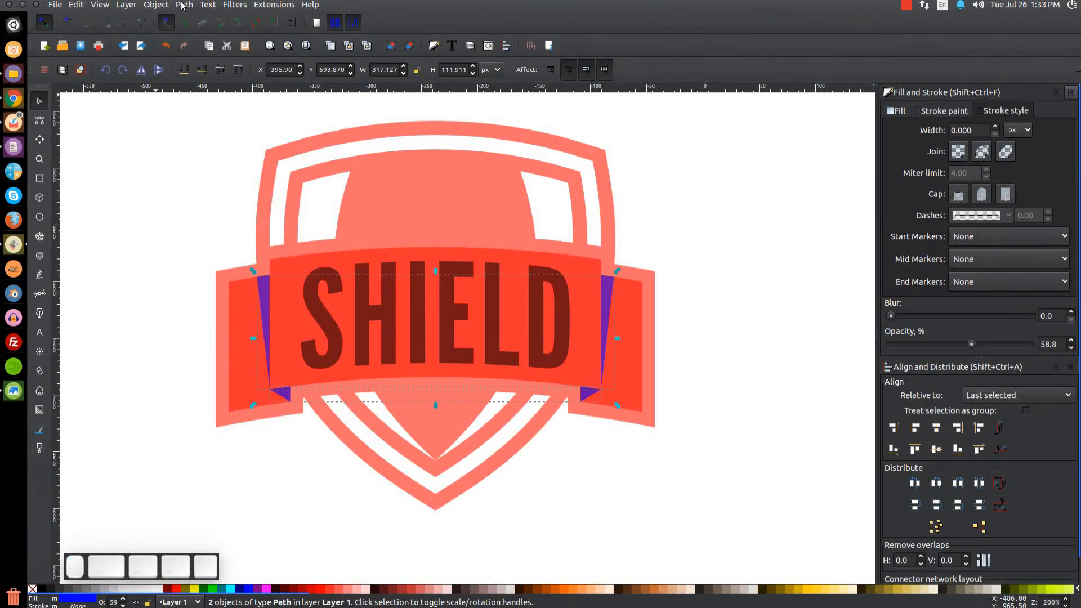
click(183, 5)
click(196, 65)
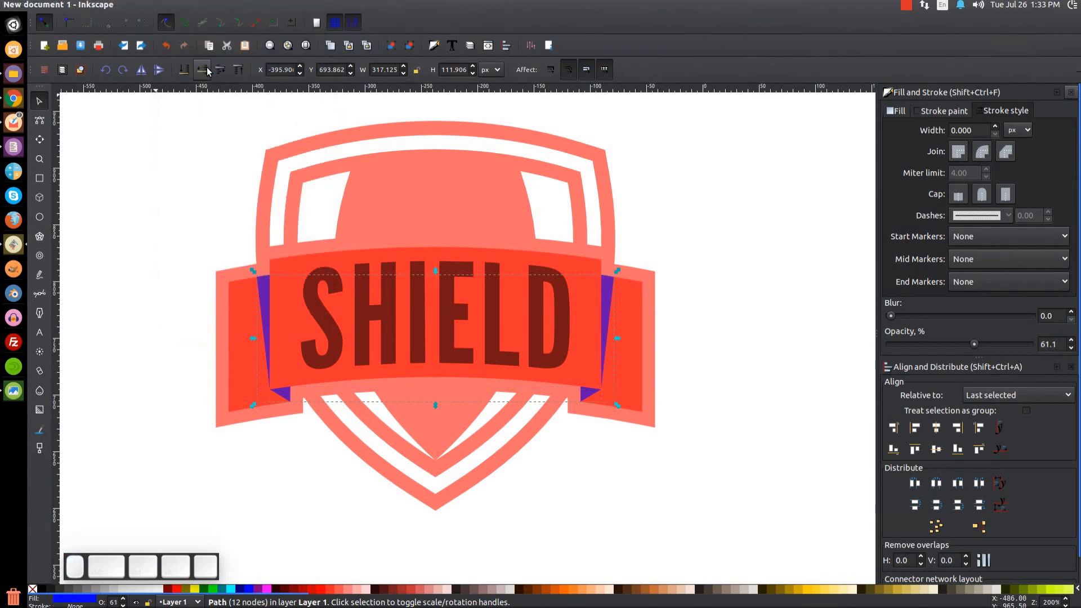
Subtract the united fold pieces from the red banner shape
key(shift)
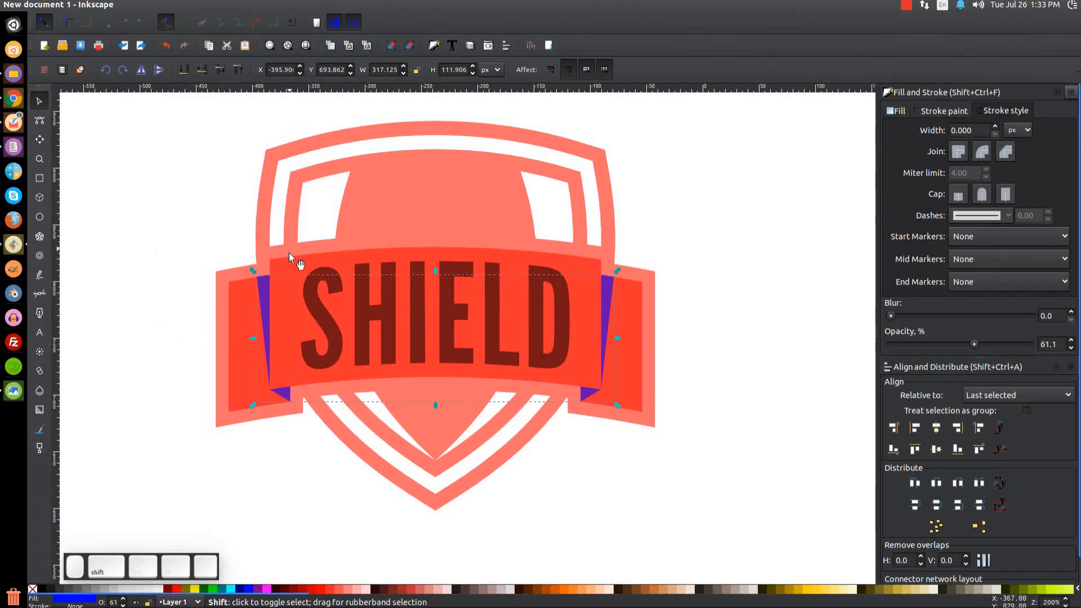
shift+click(236, 313)
click(184, 5)
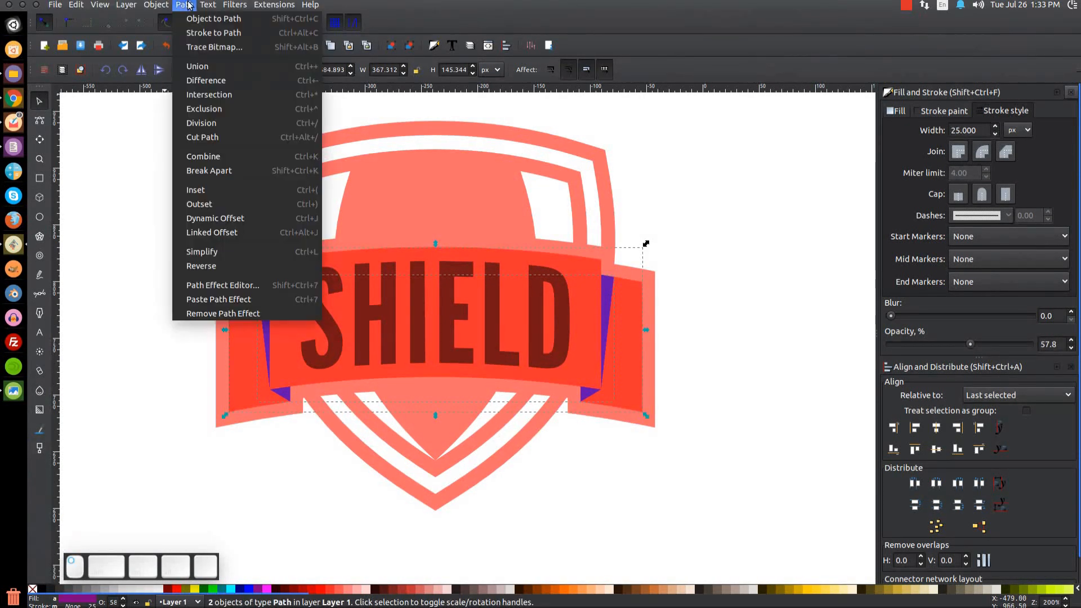
click(206, 78)
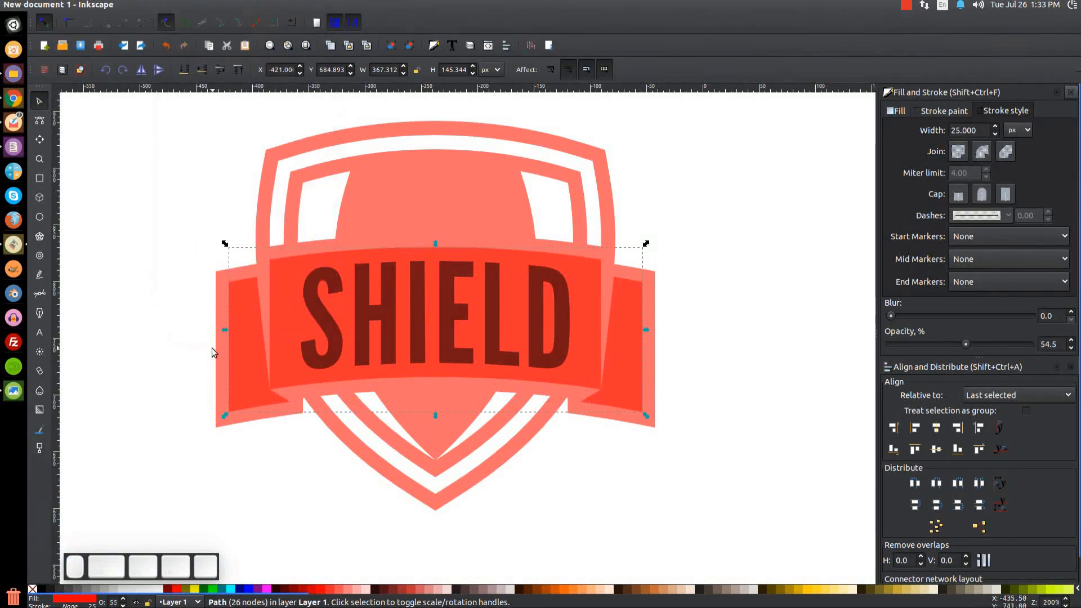
Subtract the red banner shape from the shield path, cutting the ribbon out of it
key(shift)
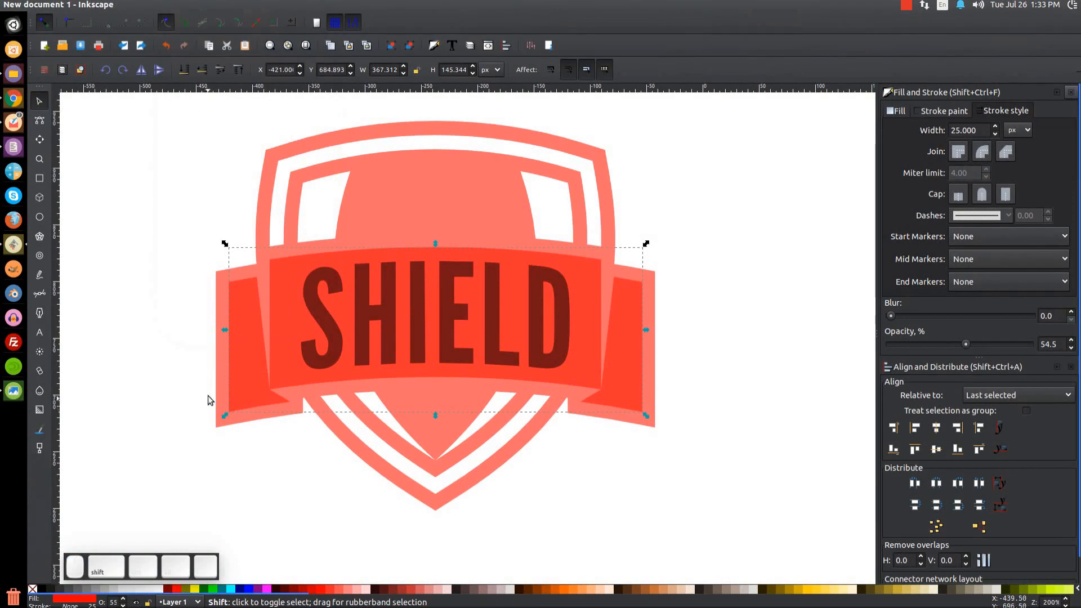
shift+click(306, 149)
click(184, 5)
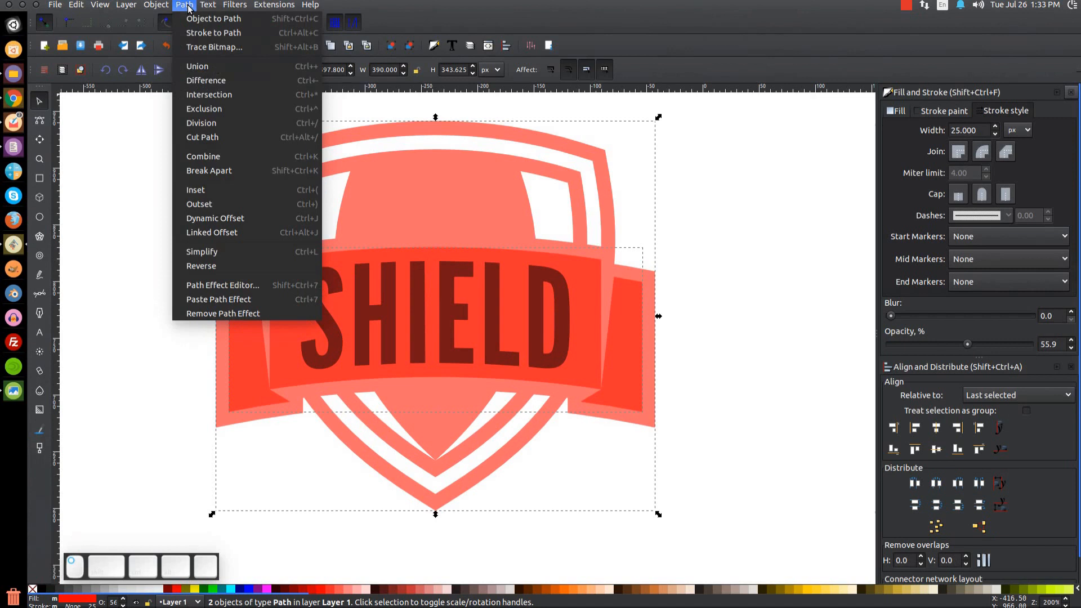
click(206, 81)
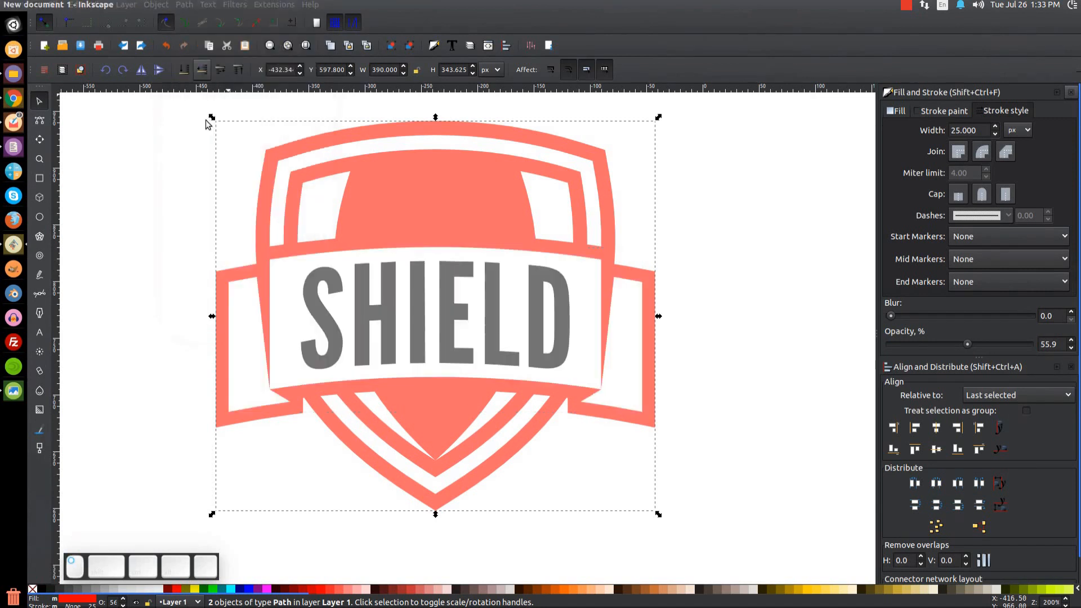
Fill all the SHIELD letters with red to match the shield
click(455, 306)
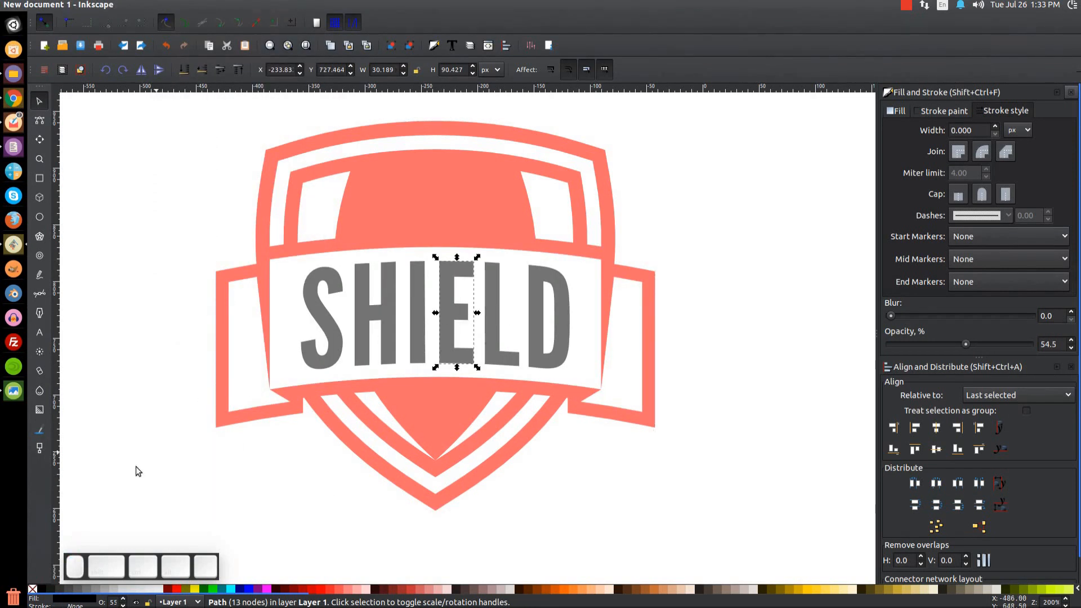
drag(588, 472, 294, 192)
click(176, 595)
click(658, 493)
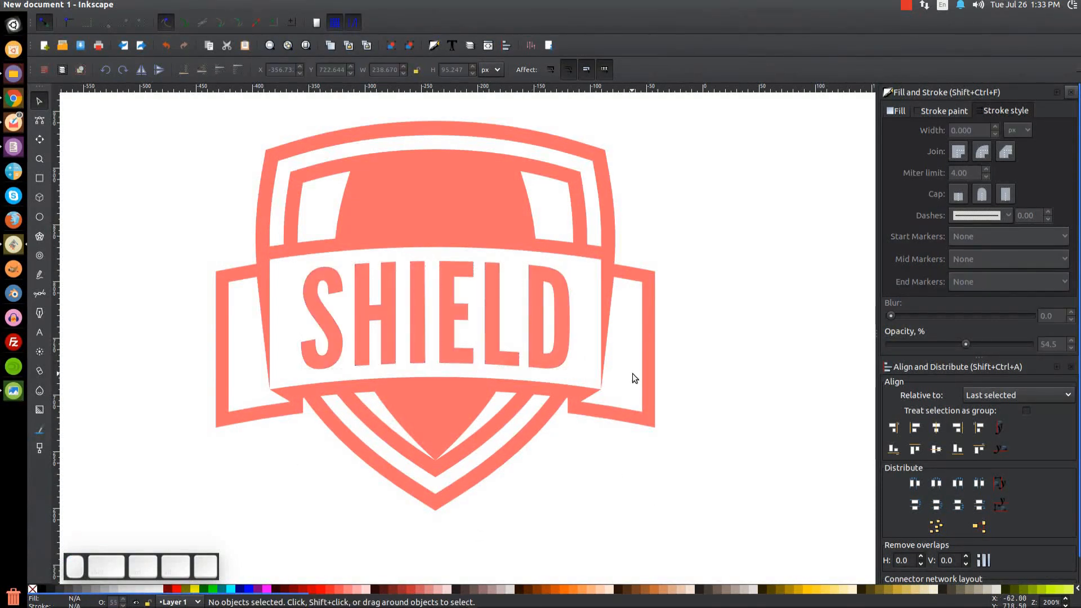
Set the whole logo's opacity to 100% with a black fill and move it higher on the canvas
key(minus)
key(minus)
drag(701, 505, 236, 174)
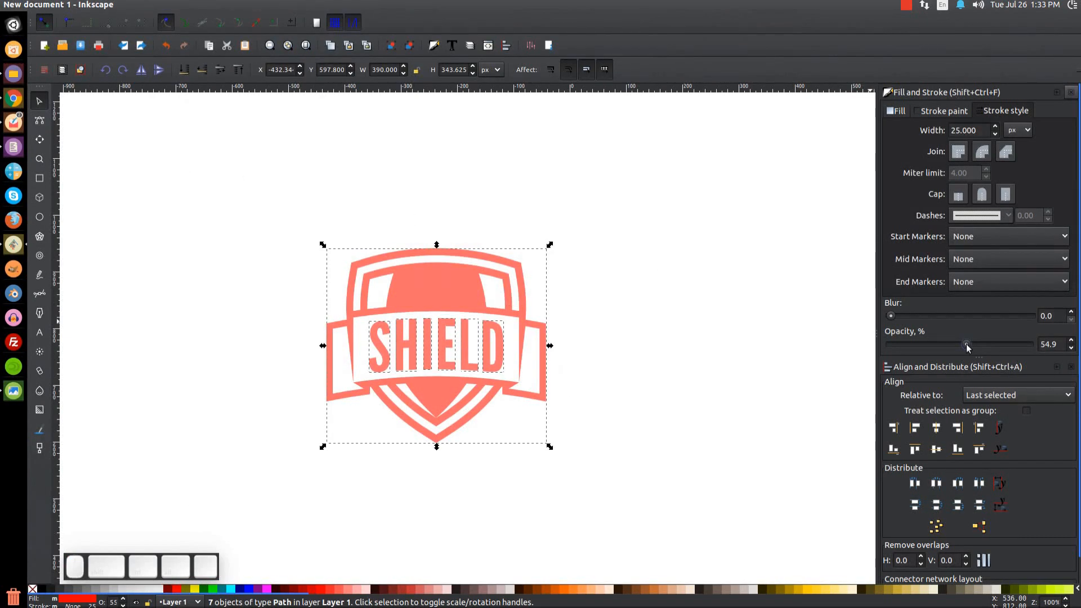
drag(966, 344, 1029, 344)
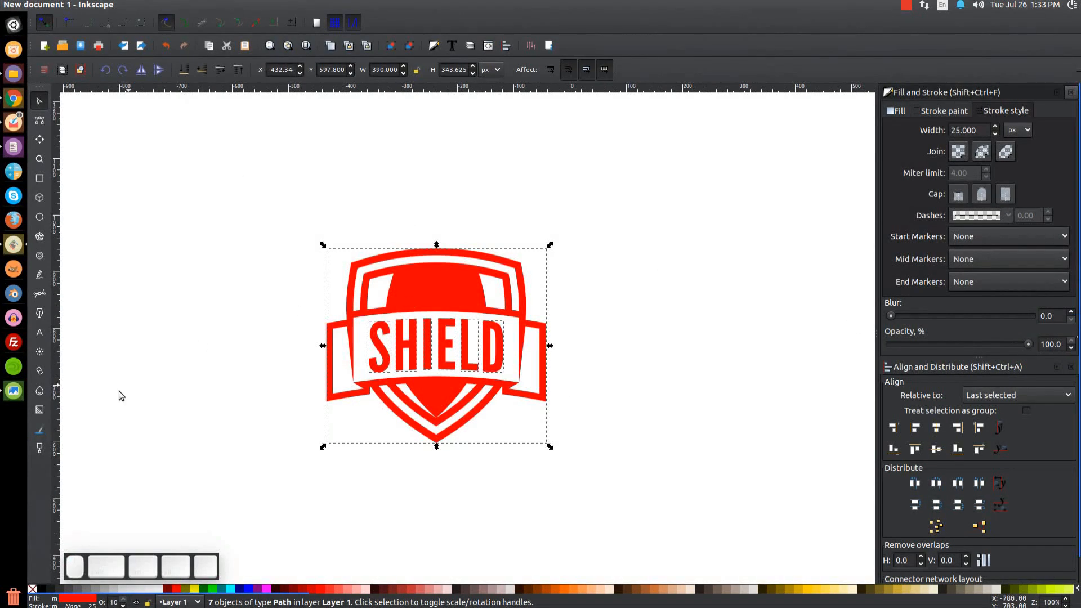
click(39, 589)
drag(445, 340, 482, 381)
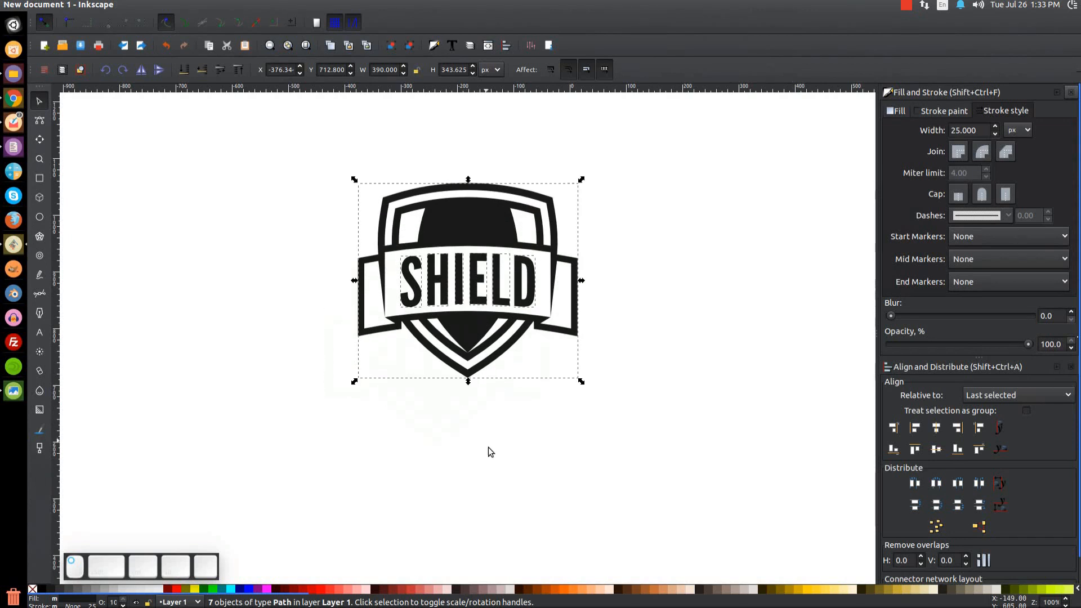
click(191, 371)
Check the reference image thumbnail.png and draw a five-pointed star about 352 px wide without a stroke, left of the shield
click(6, 396)
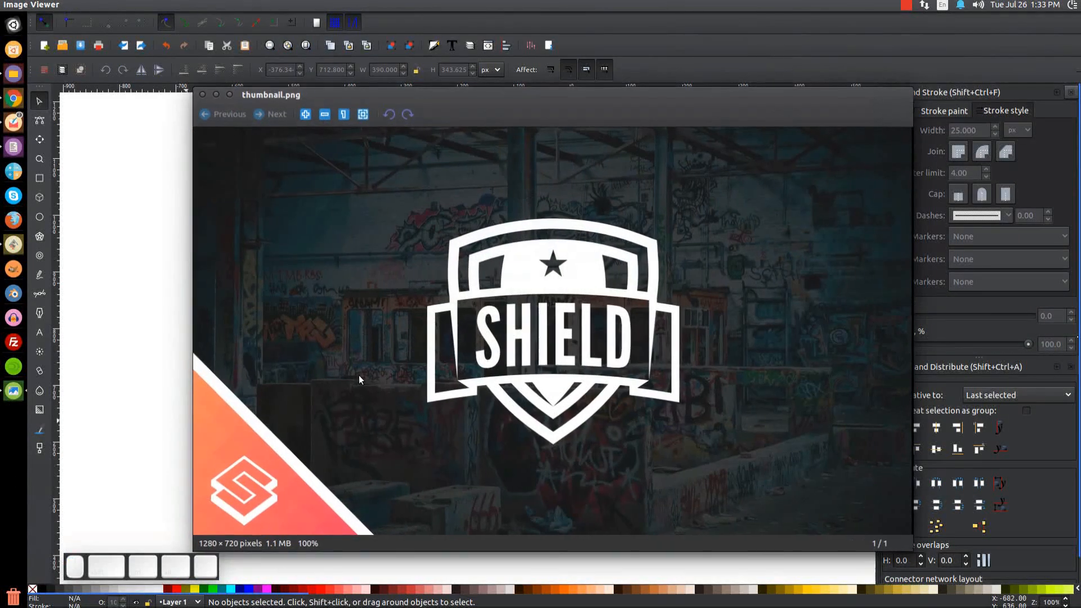
click(218, 95)
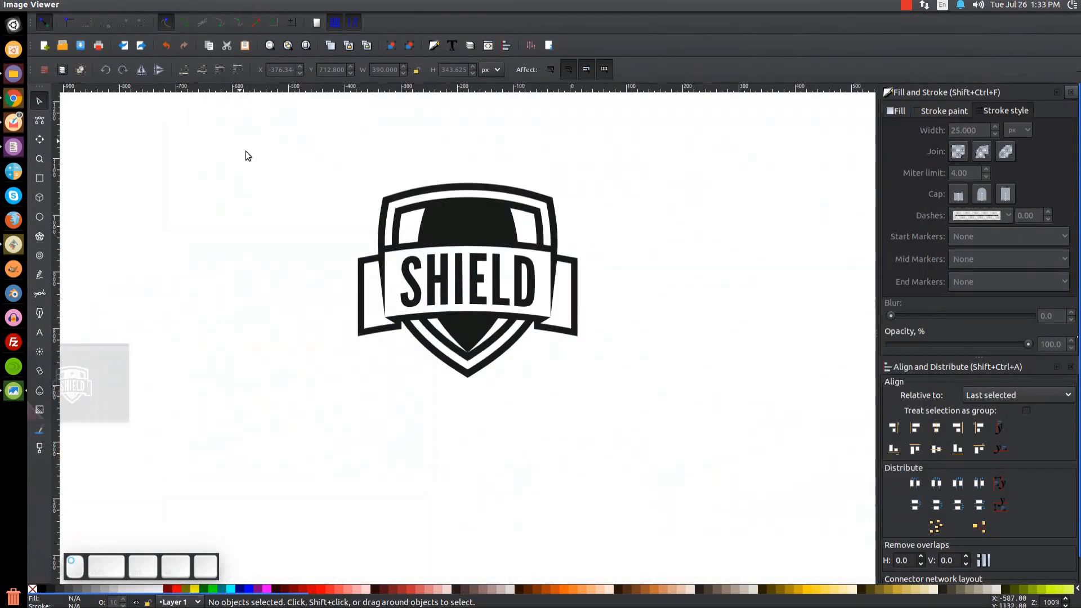
click(41, 235)
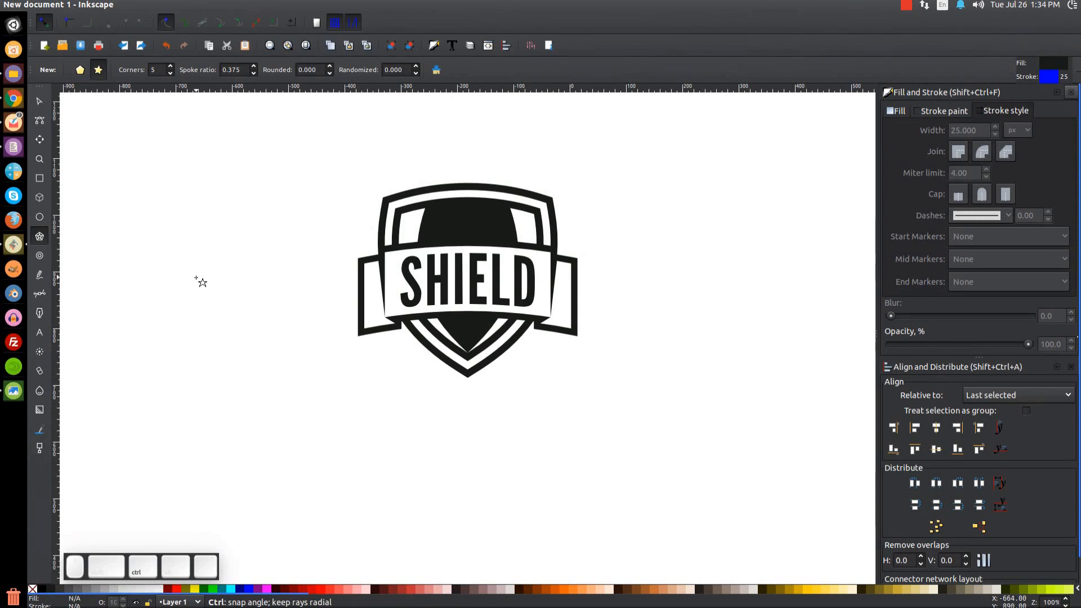
drag(203, 265, 251, 356)
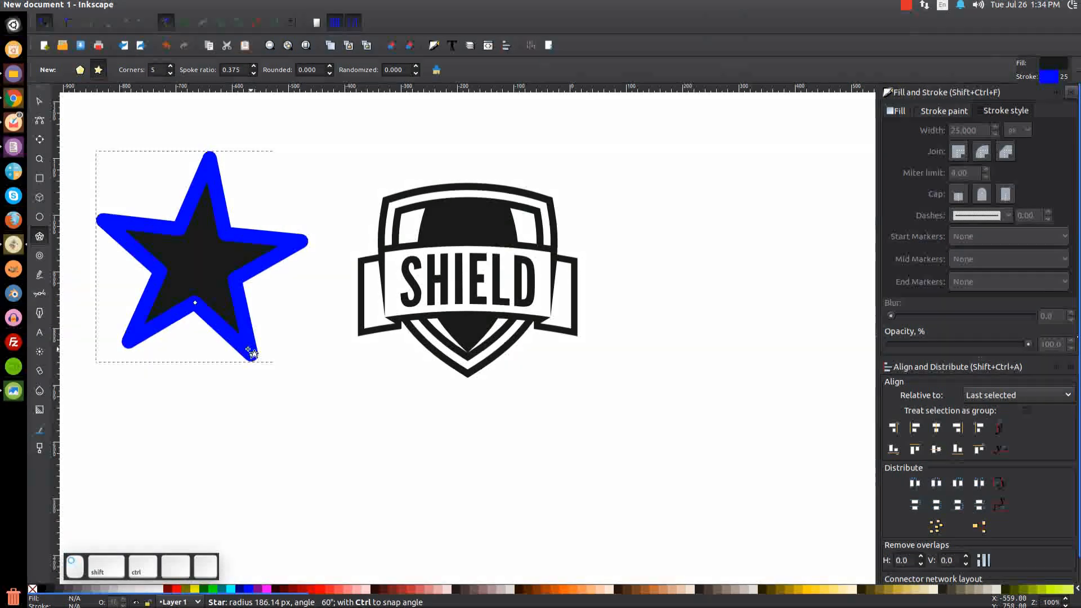
shift+click(32, 589)
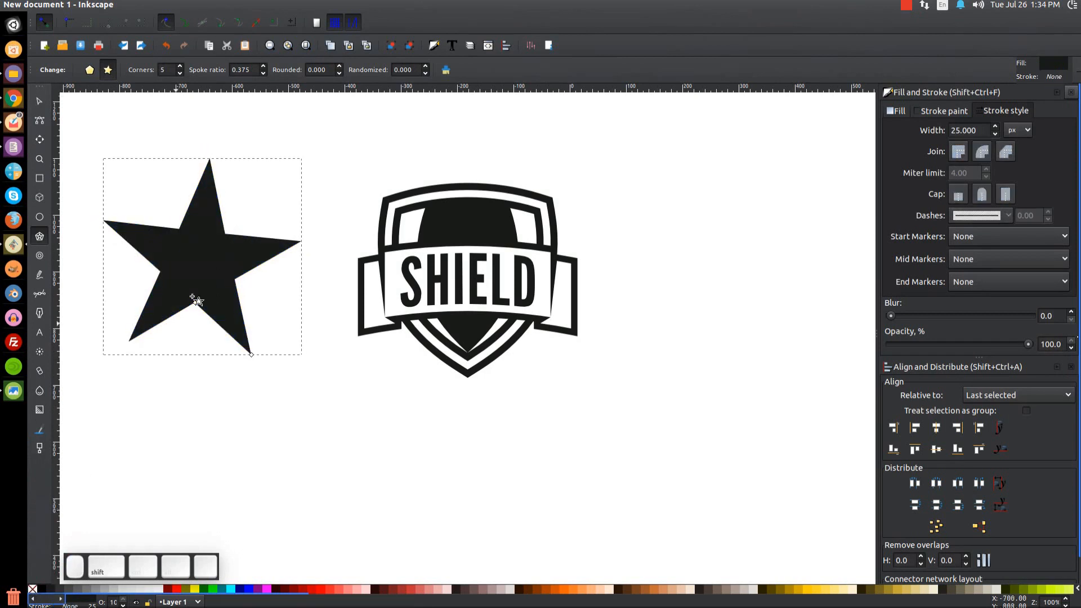
click(45, 104)
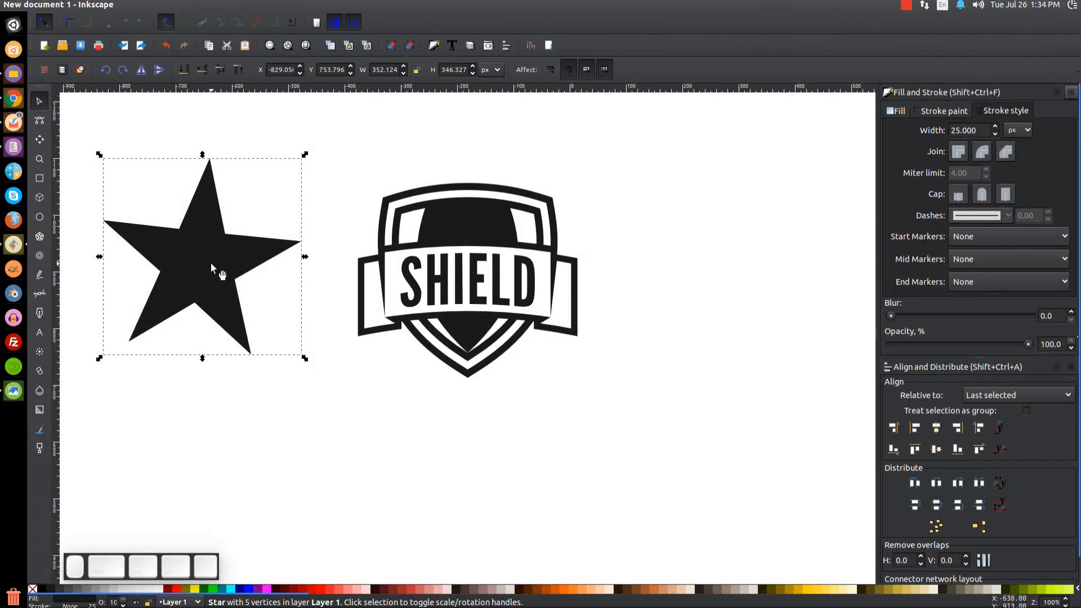
Rotate the star upright, scale it down to about 48 px wide above the SHIELD lettering, and fill it with white
click(219, 246)
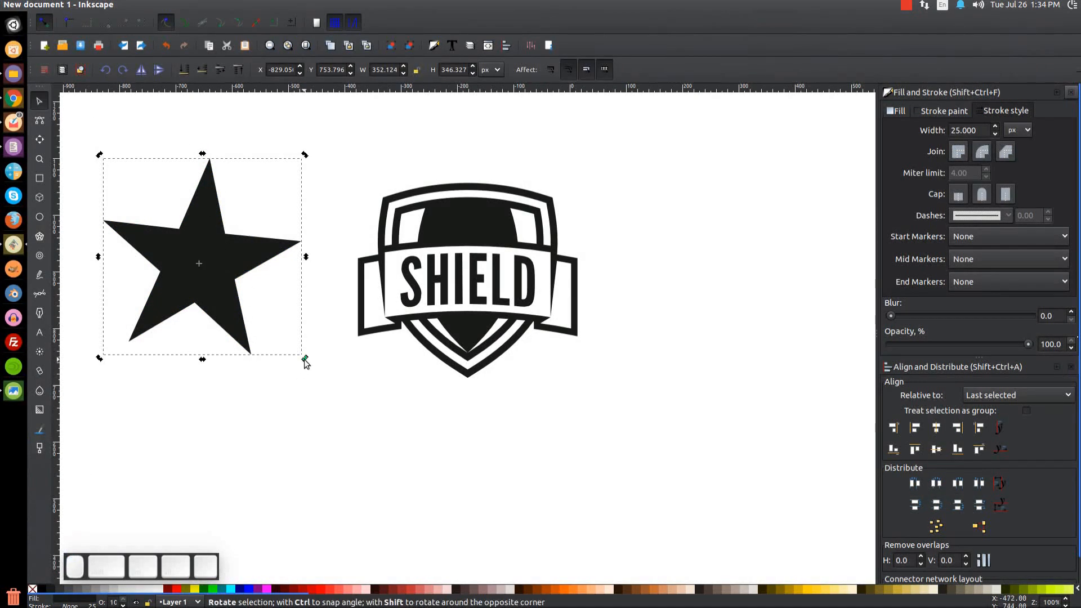
drag(305, 360, 325, 357)
drag(217, 279, 499, 228)
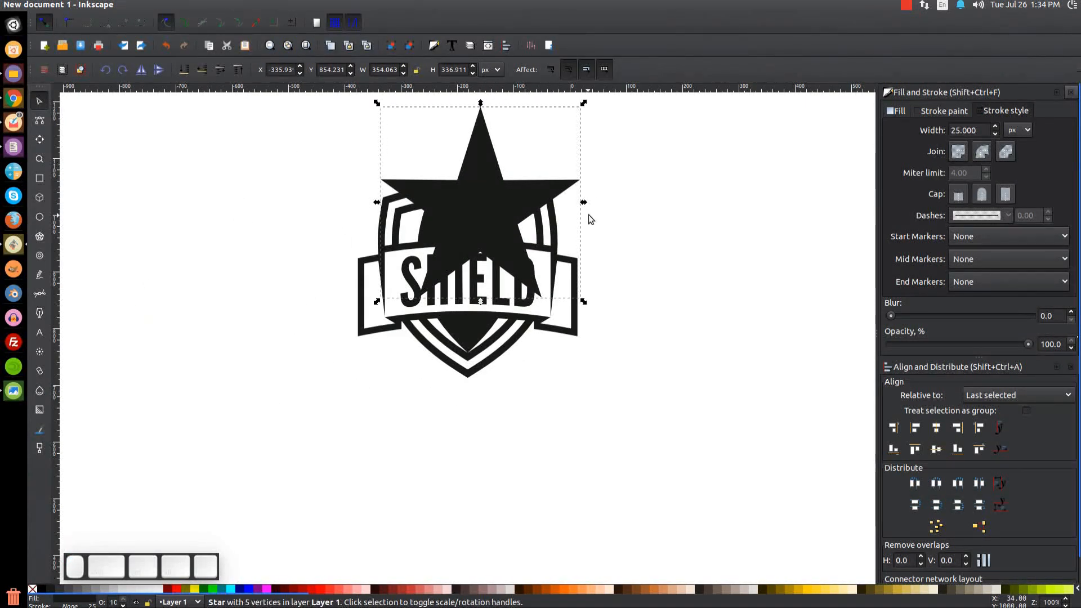
drag(584, 202, 469, 225)
click(158, 589)
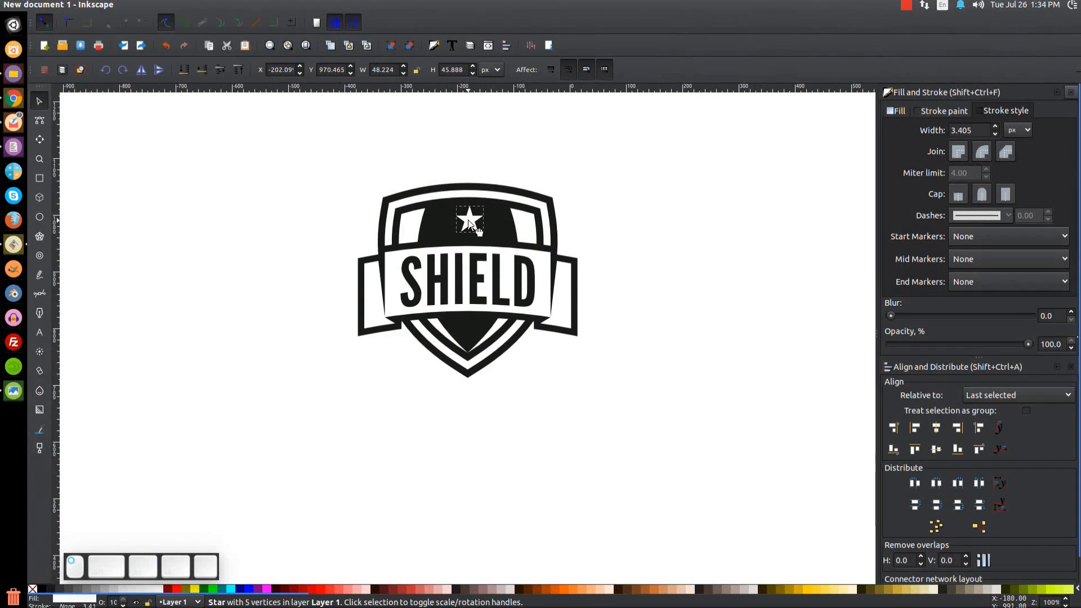
Center the star horizontally on the shield badge and subtract it from the badge path with Difference
shift+click(514, 190)
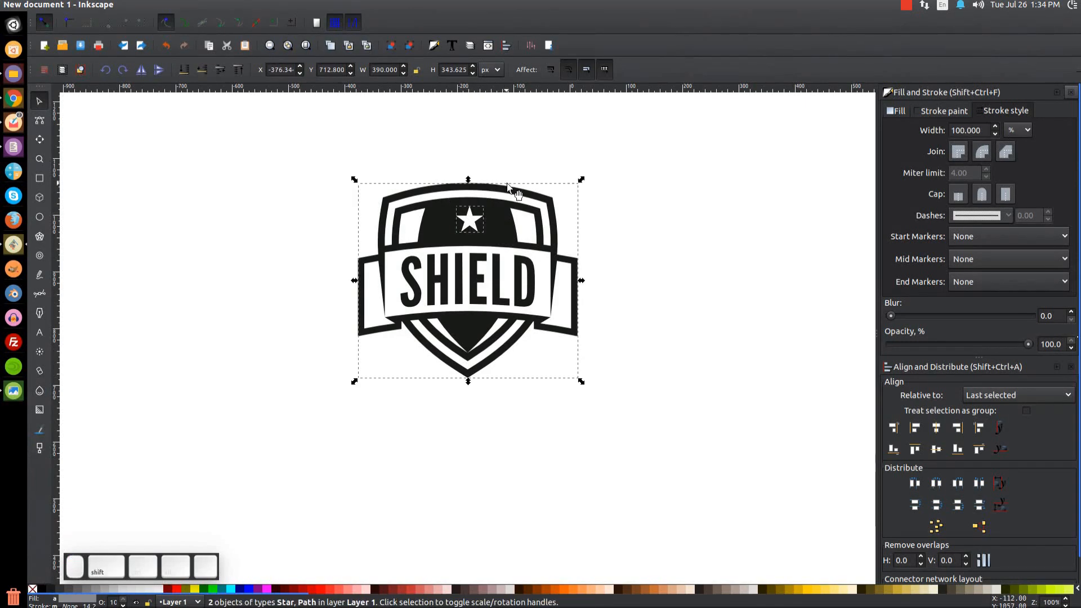
click(938, 429)
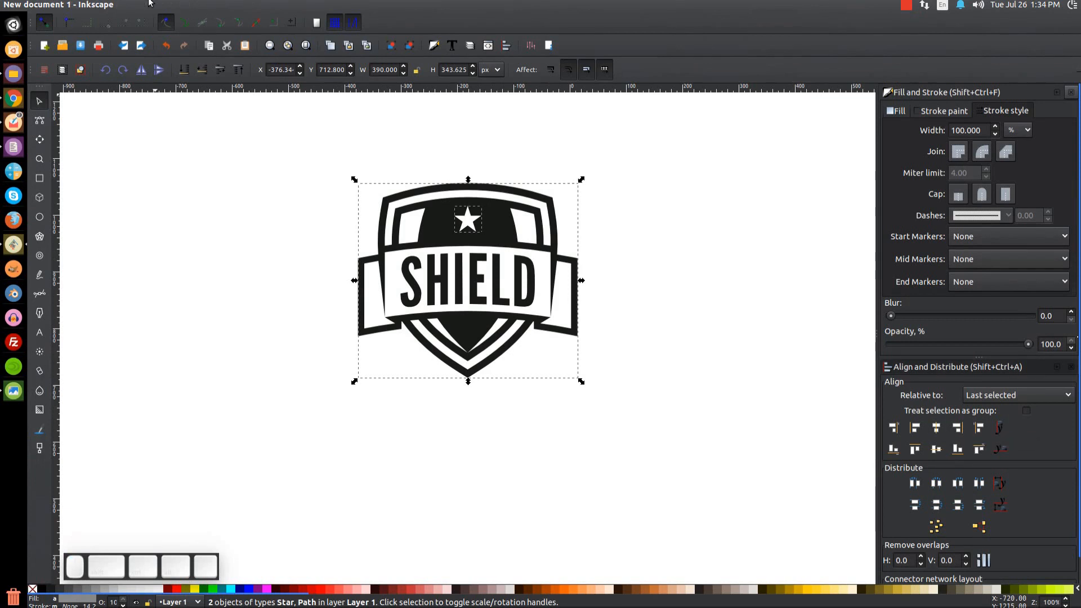
click(184, 5)
click(204, 80)
click(650, 346)
scroll(581, 306, up, 2)
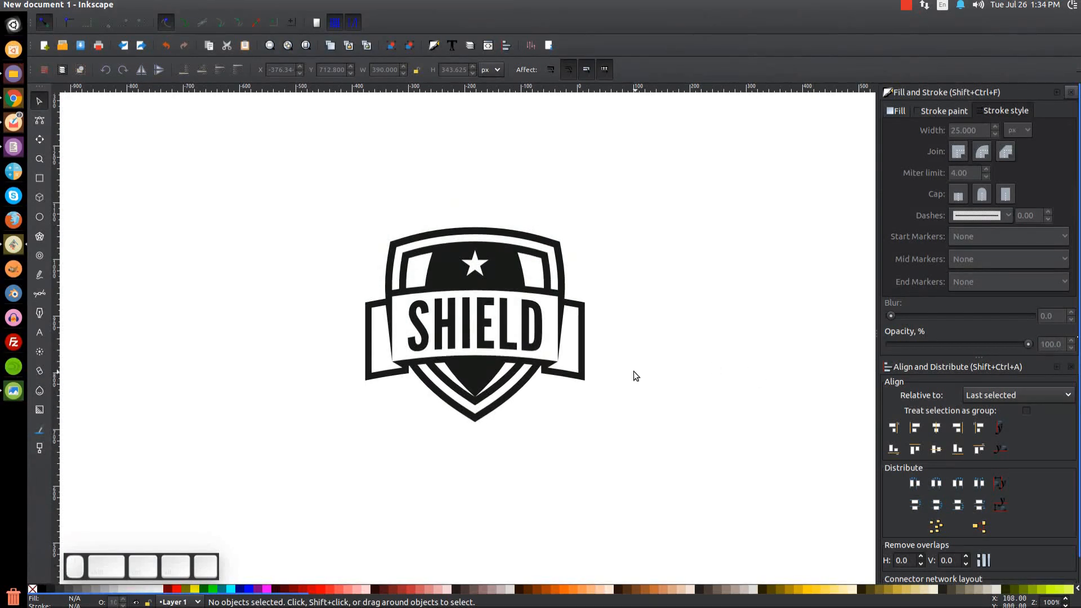
click(905, 7)
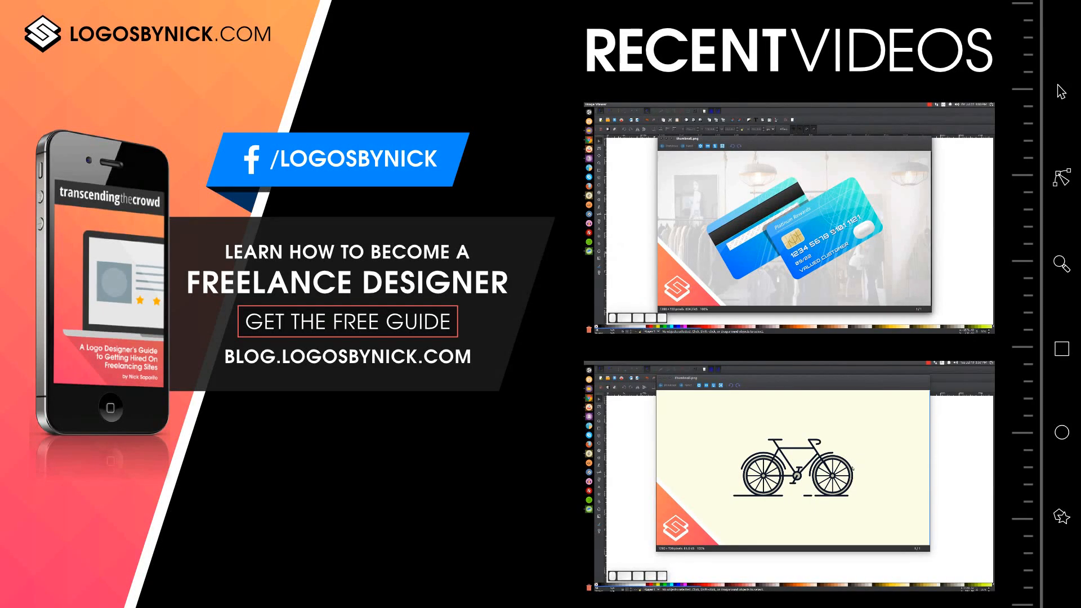